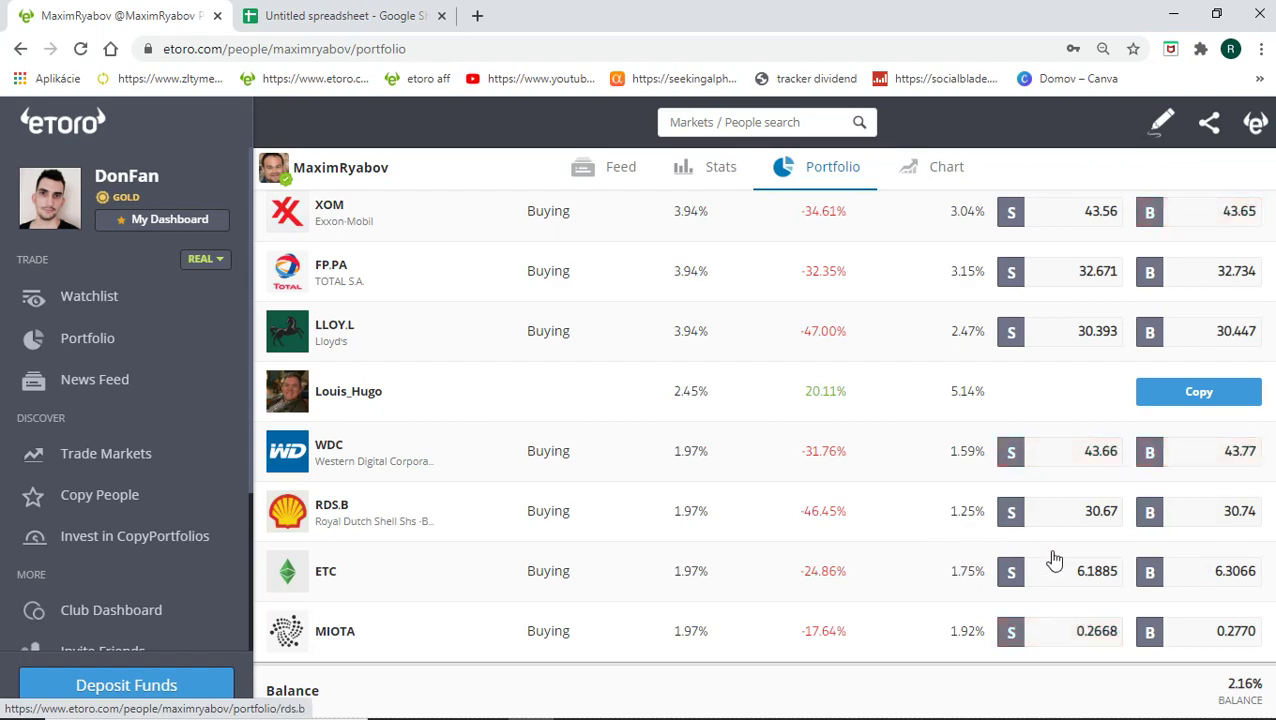
Step: Examine the investor's portfolio, comparing the invested share, profit or loss and value of each holding
{"action": "scroll", "coordinate": [740, 520], "scroll_direction": "up", "scroll_amount": 7}
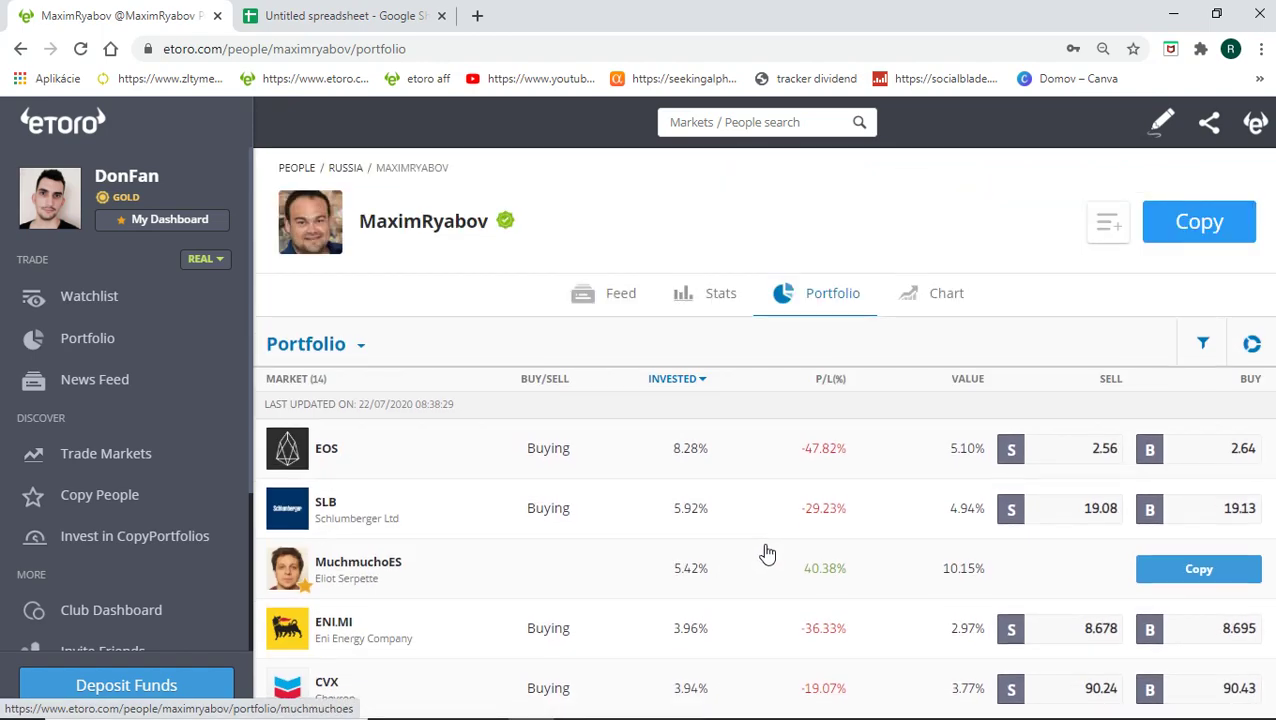
{"action": "scroll", "coordinate": [758, 541], "scroll_direction": "down", "scroll_amount": 6}
{"action": "scroll", "coordinate": [743, 513], "scroll_direction": "up", "scroll_amount": 6}
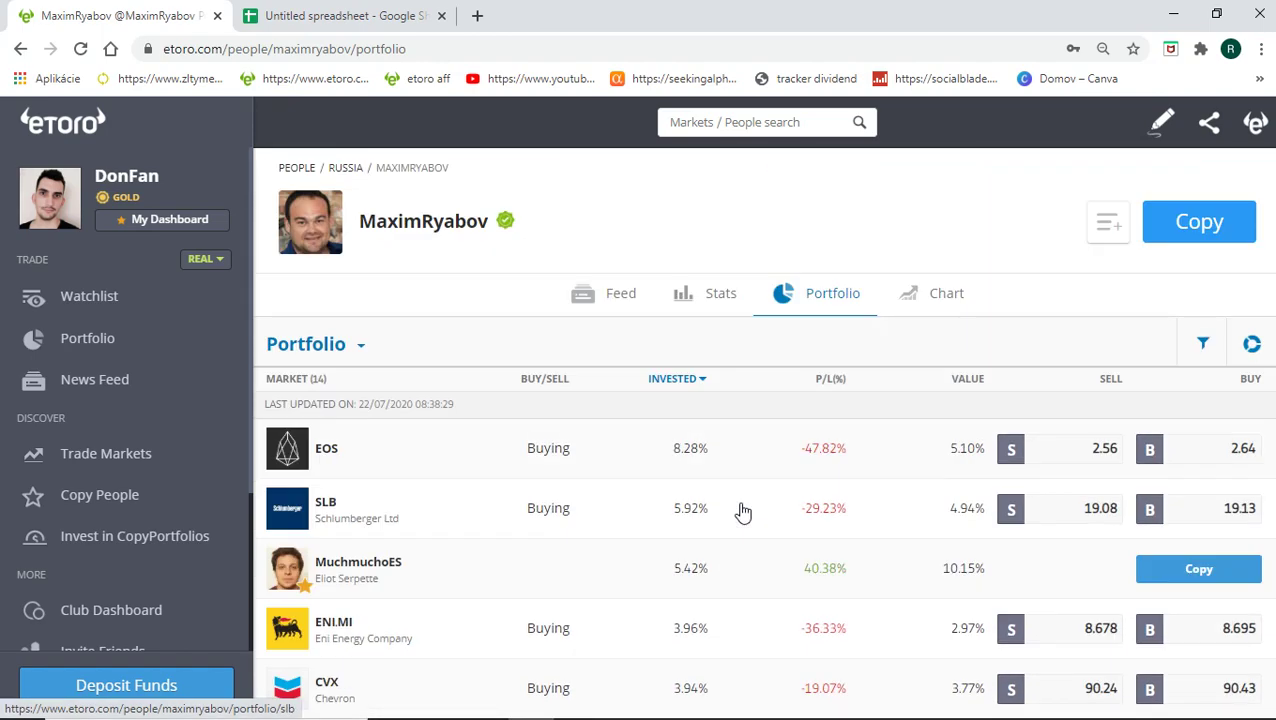
{"action": "scroll", "coordinate": [740, 513], "scroll_direction": "down", "scroll_amount": 6}
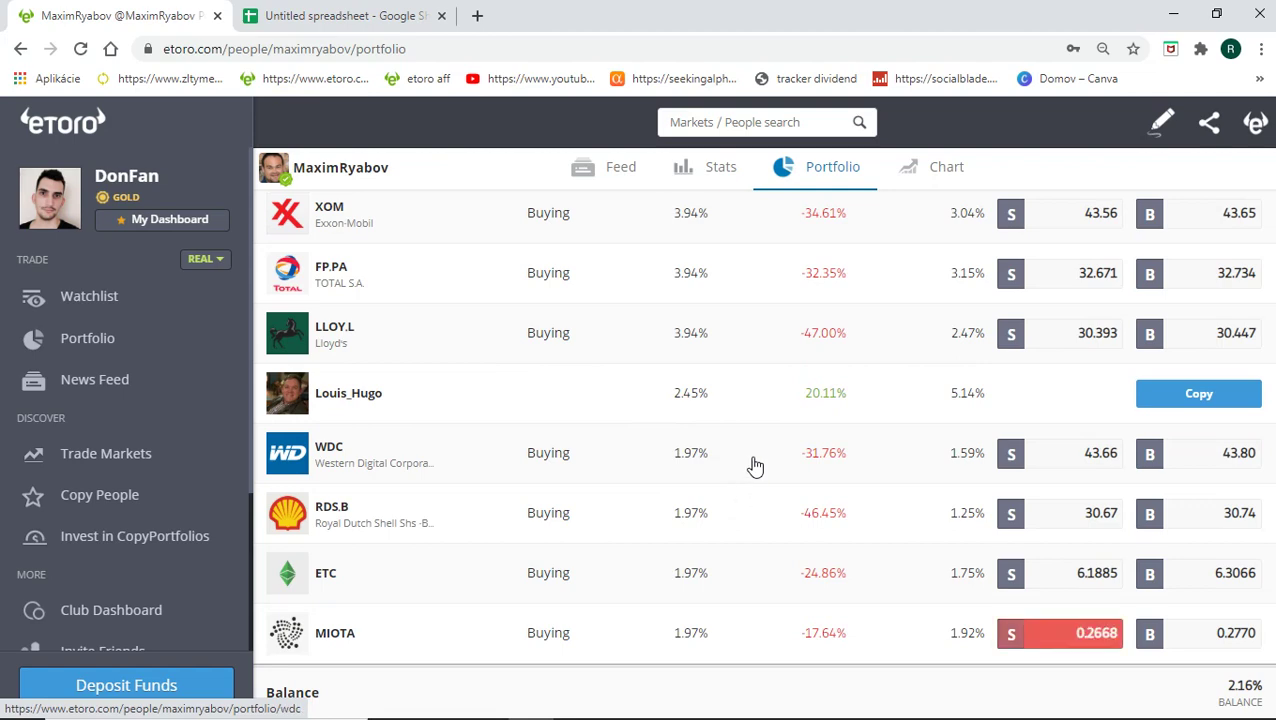
{"action": "scroll", "coordinate": [762, 585], "scroll_direction": "up", "scroll_amount": 6}
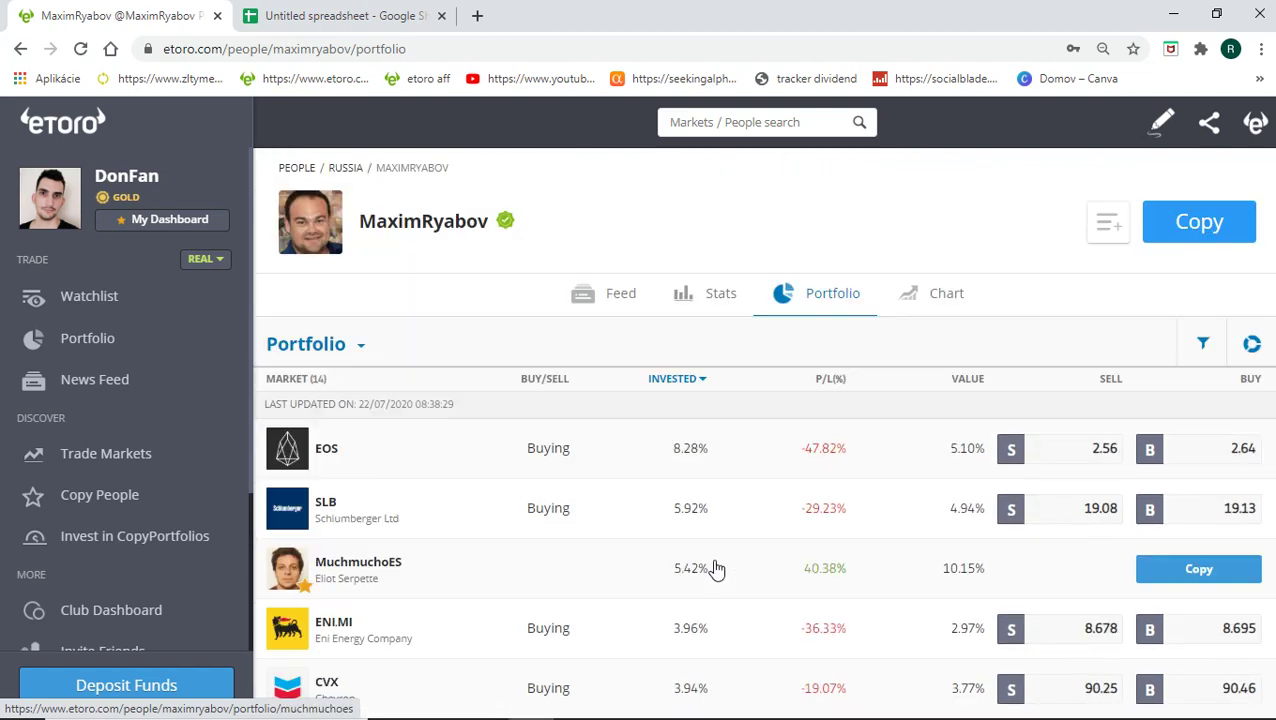
{"action": "scroll", "coordinate": [644, 490], "scroll_direction": "down", "scroll_amount": 5}
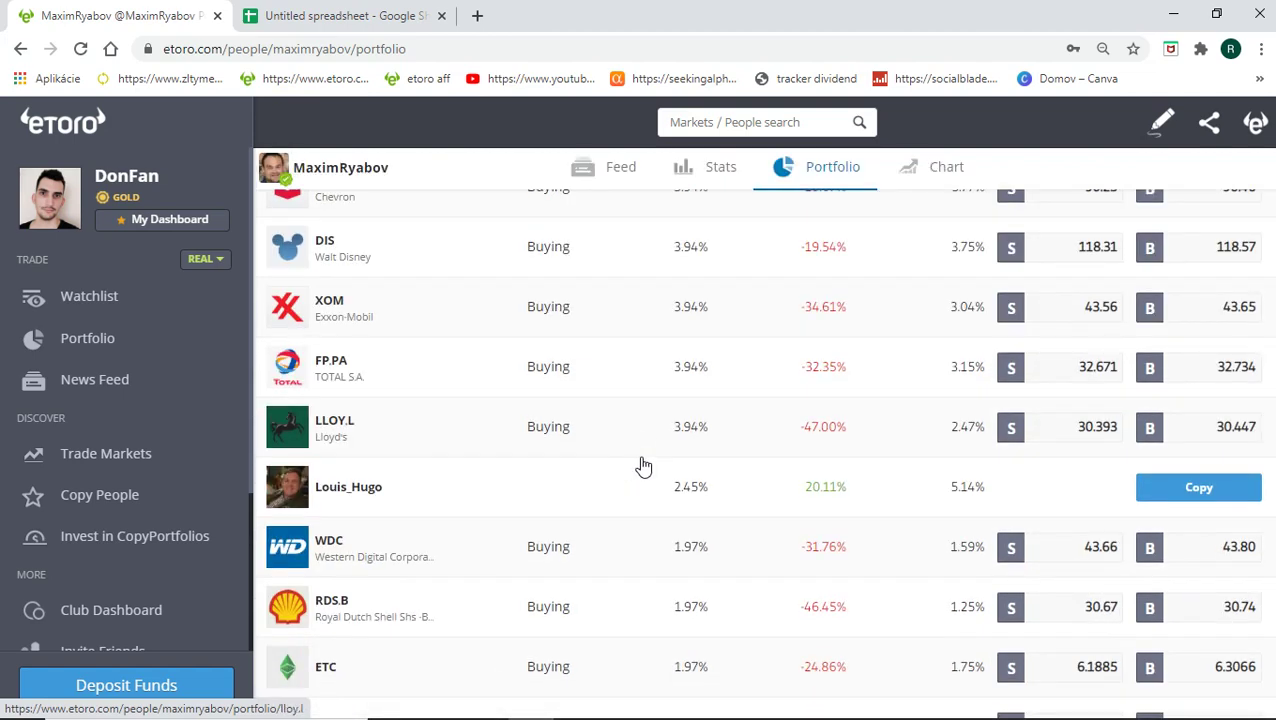
{"action": "scroll", "coordinate": [644, 466], "scroll_direction": "up", "scroll_amount": 5}
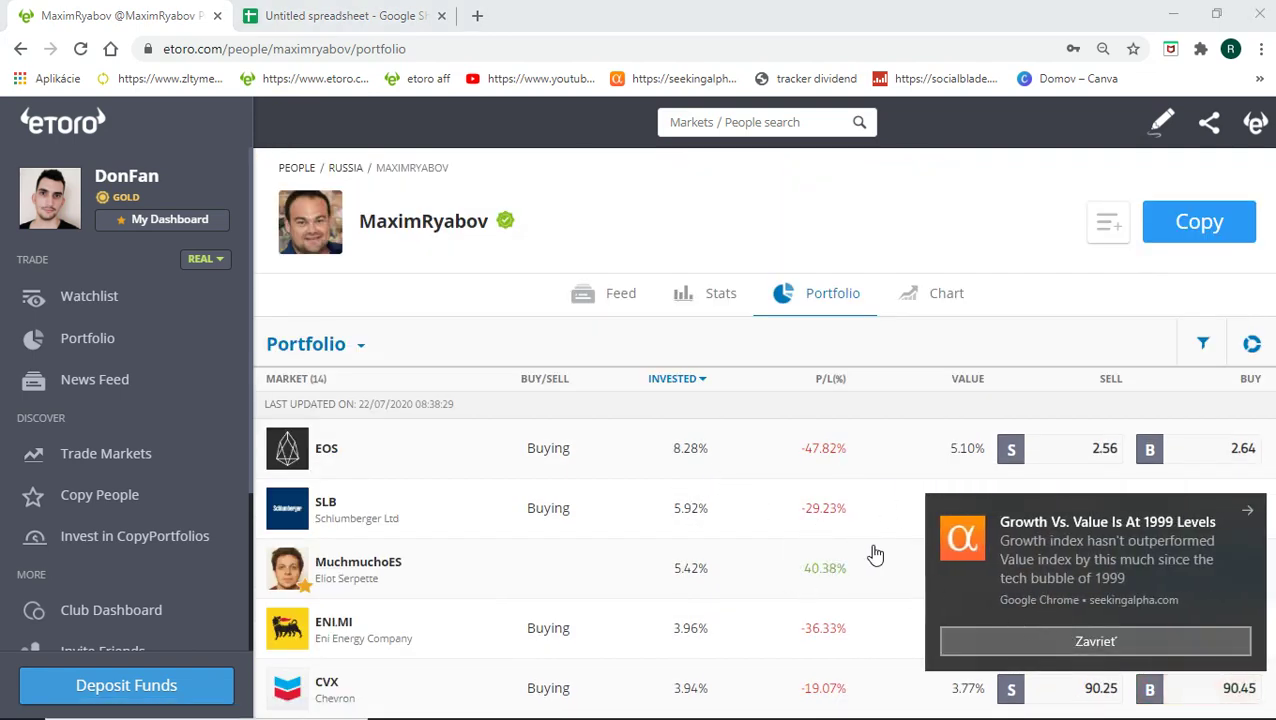
{"action": "scroll", "coordinate": [760, 470], "scroll_direction": "down", "scroll_amount": 6}
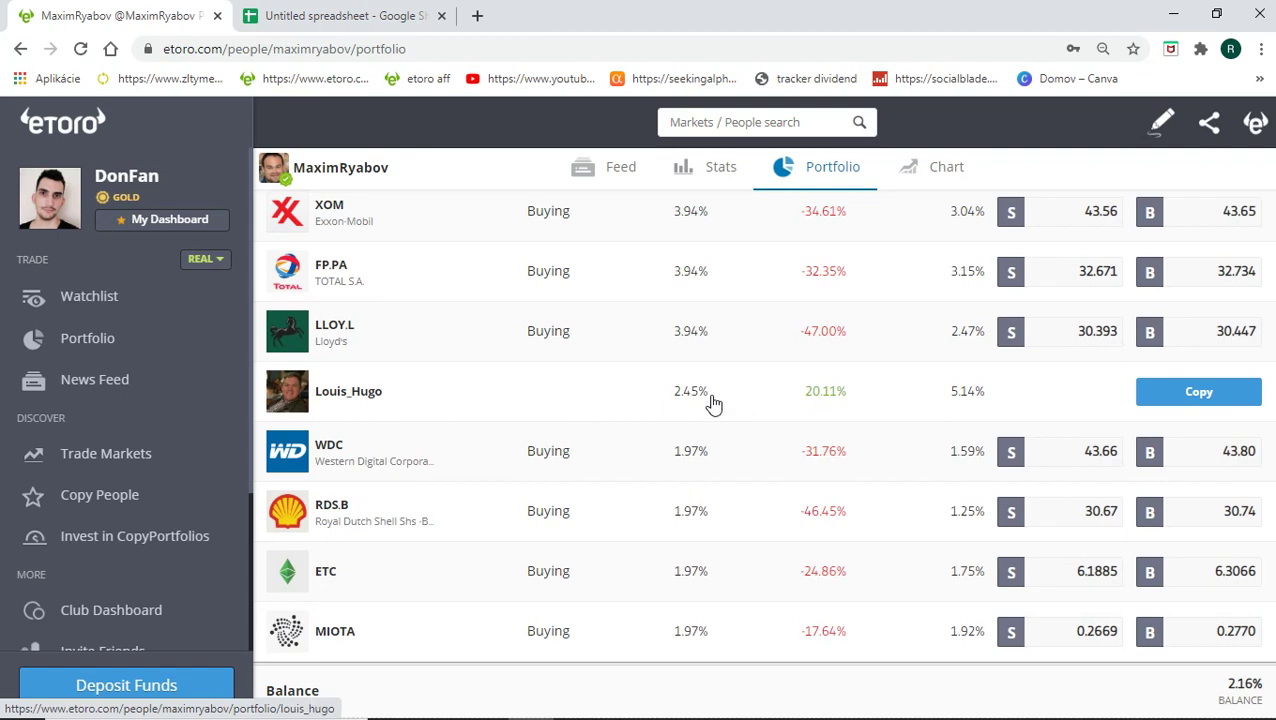
{"action": "scroll", "coordinate": [716, 410], "scroll_direction": "up", "scroll_amount": 7}
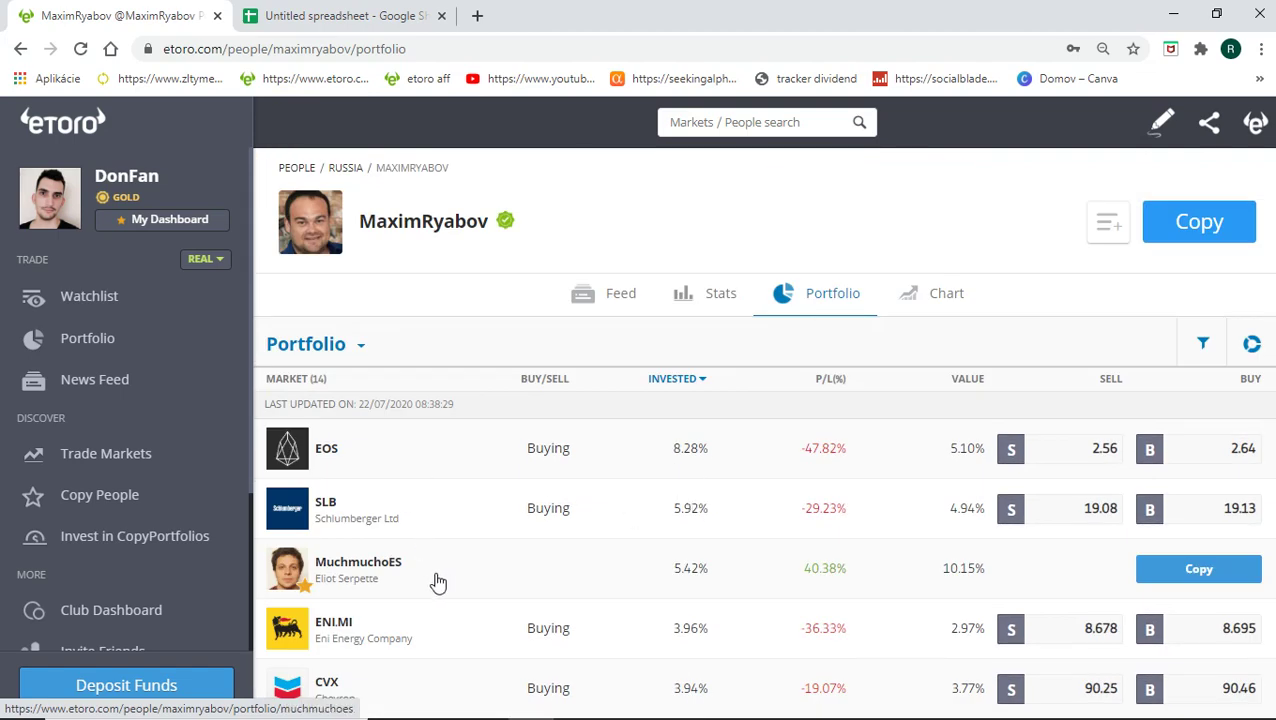
Step: Look through the account's watchlist, news feed and personal dashboard
{"action": "left_click", "coordinate": [160, 308]}
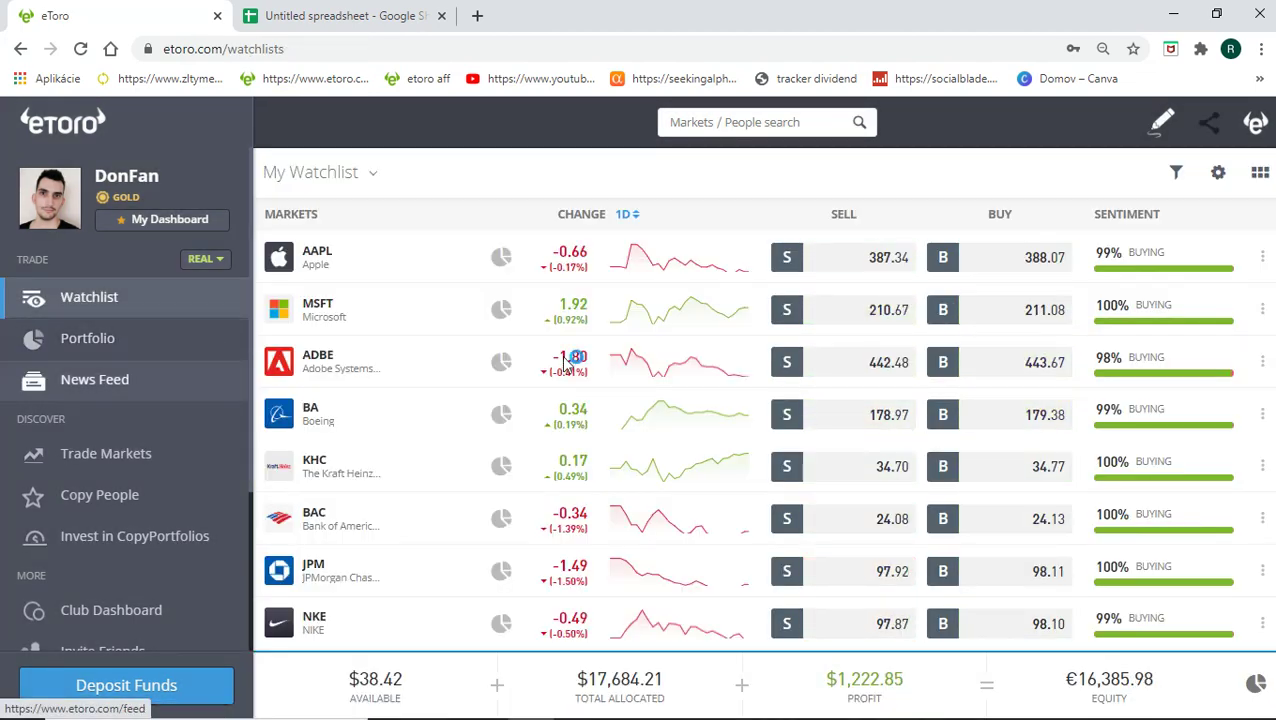
{"action": "left_click", "coordinate": [137, 379]}
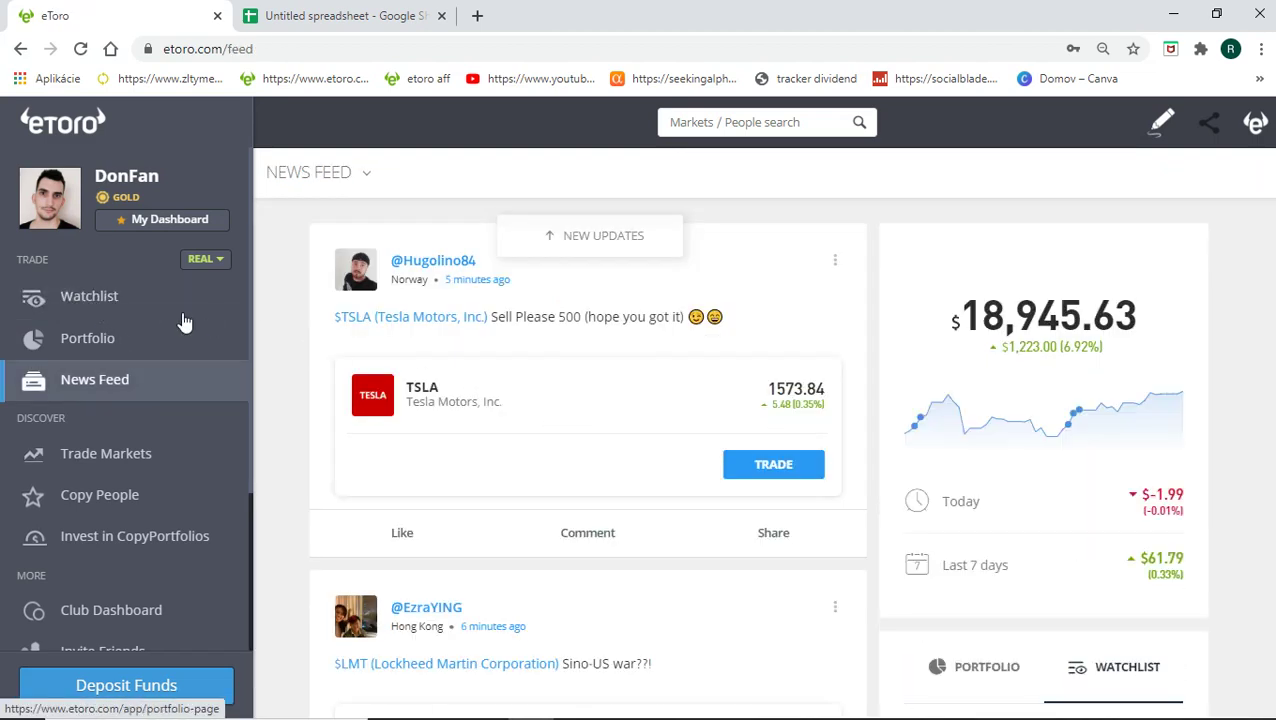
{"action": "left_click", "coordinate": [178, 308]}
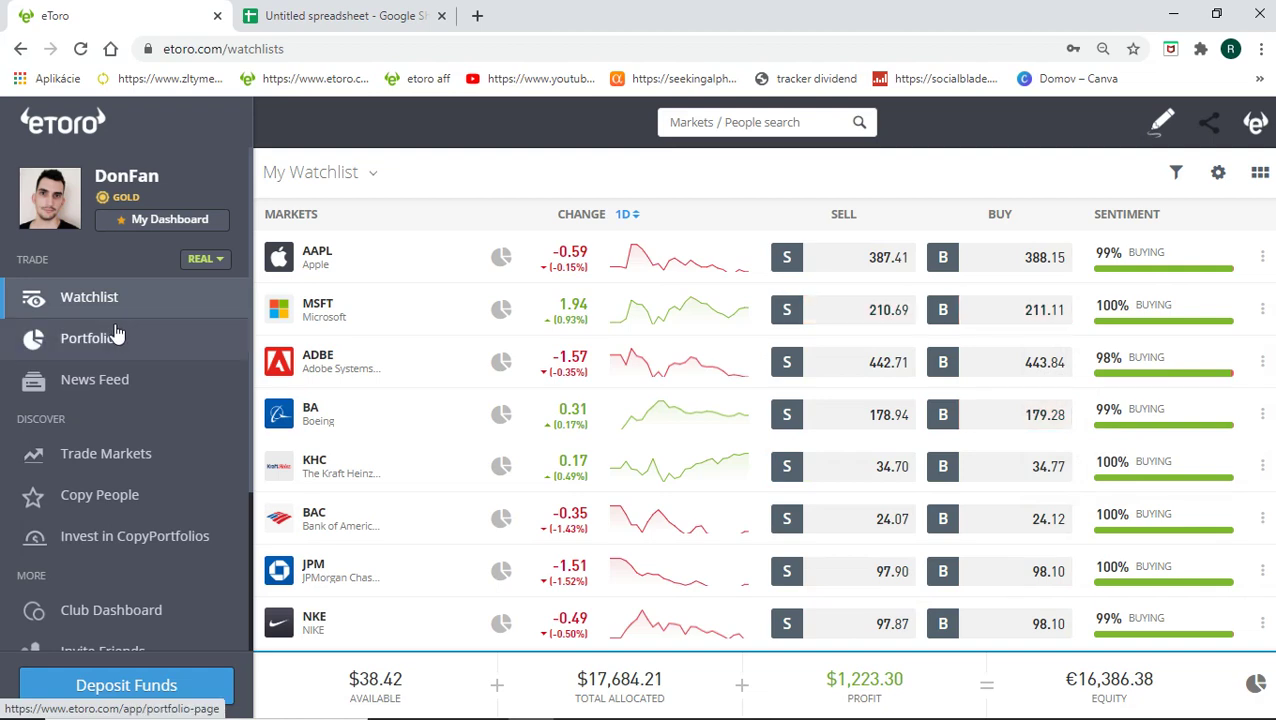
{"action": "left_click", "coordinate": [158, 224]}
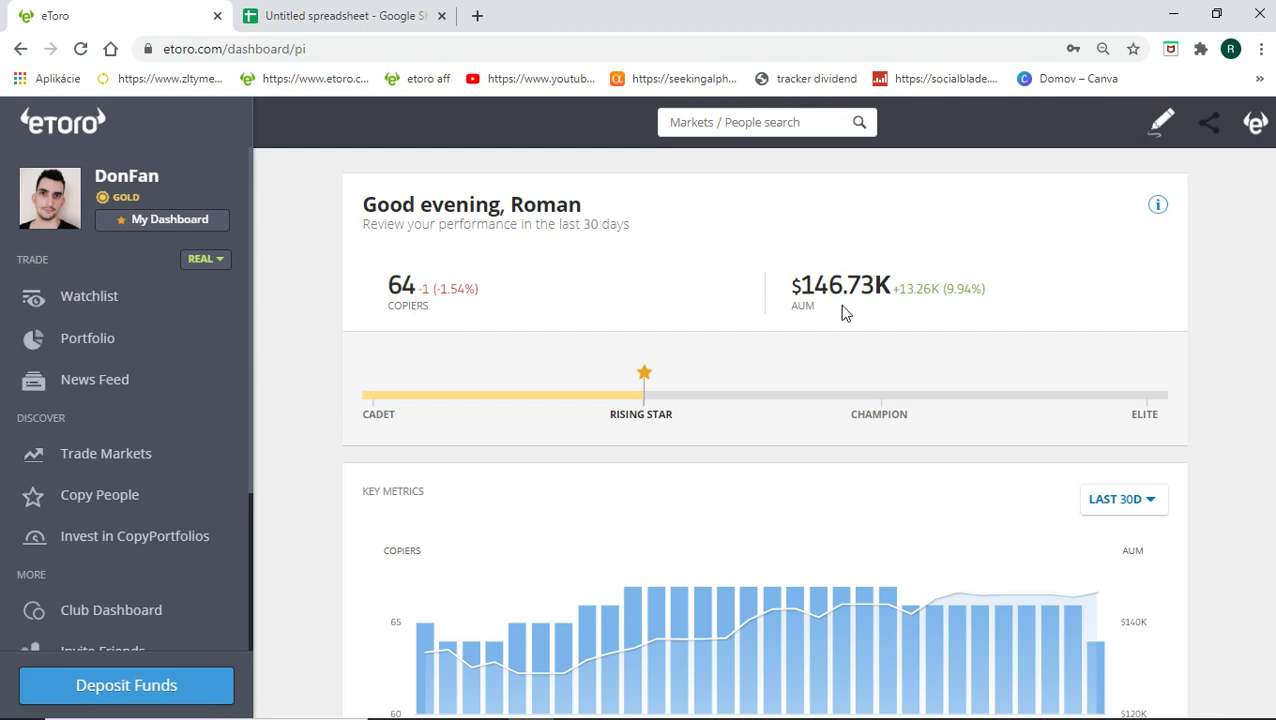
{"action": "left_click", "coordinate": [130, 307]}
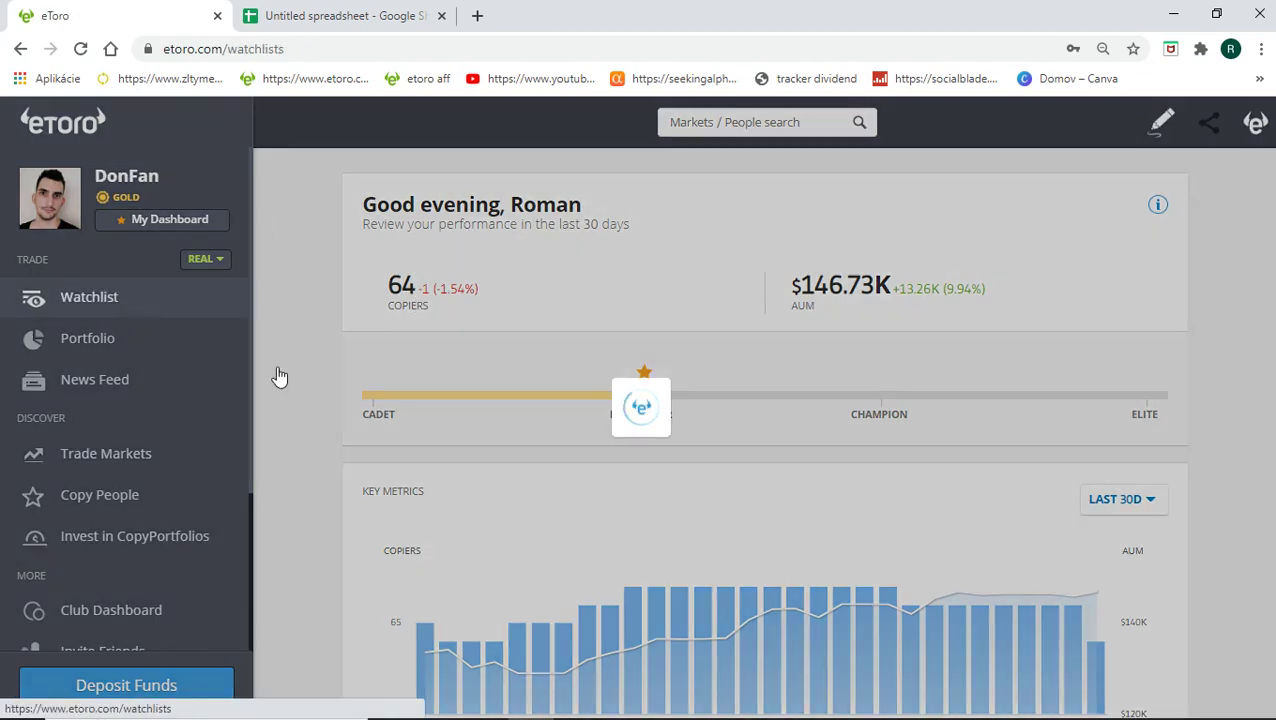
Step: Switch to the Google Sheets spreadsheet and enter 1000 as January's ETORO amount in the 2020 table
{"action": "left_click", "coordinate": [365, 12]}
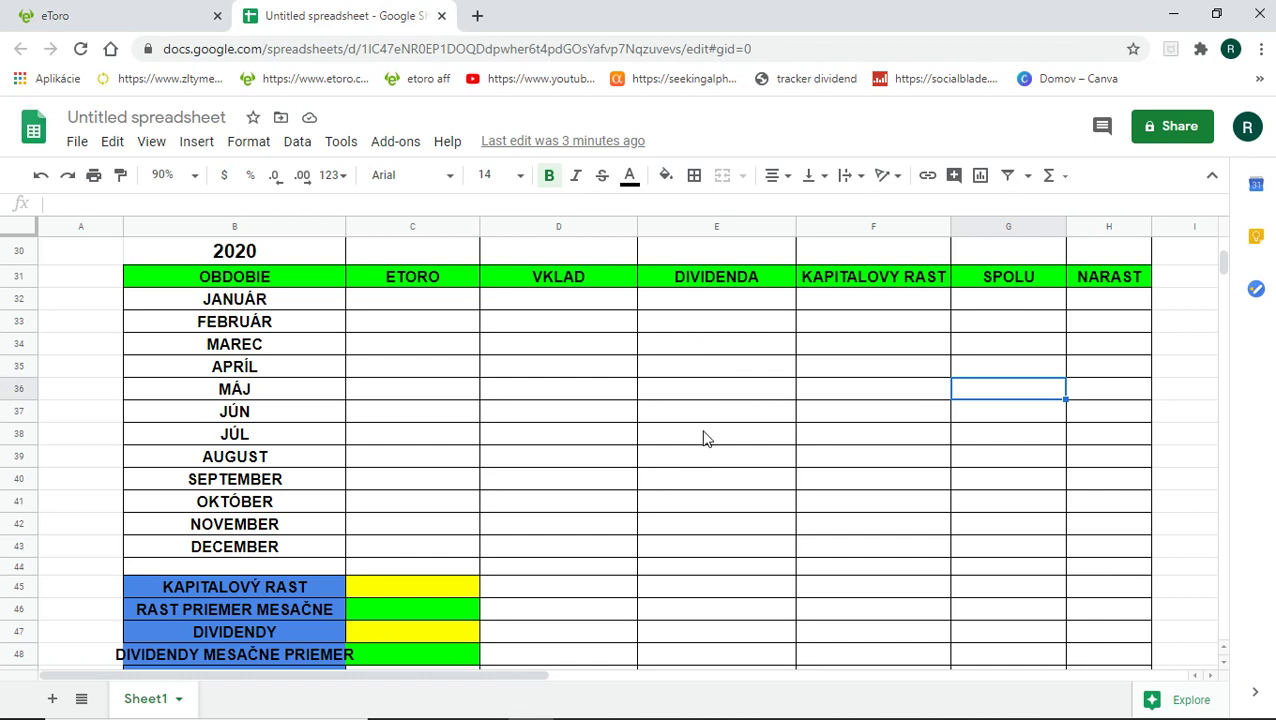
{"action": "scroll", "coordinate": [718, 413], "scroll_direction": "down", "scroll_amount": 2}
{"action": "scroll", "coordinate": [755, 407], "scroll_direction": "up", "scroll_amount": 3}
{"action": "scroll", "coordinate": [747, 401], "scroll_direction": "down", "scroll_amount": 2}
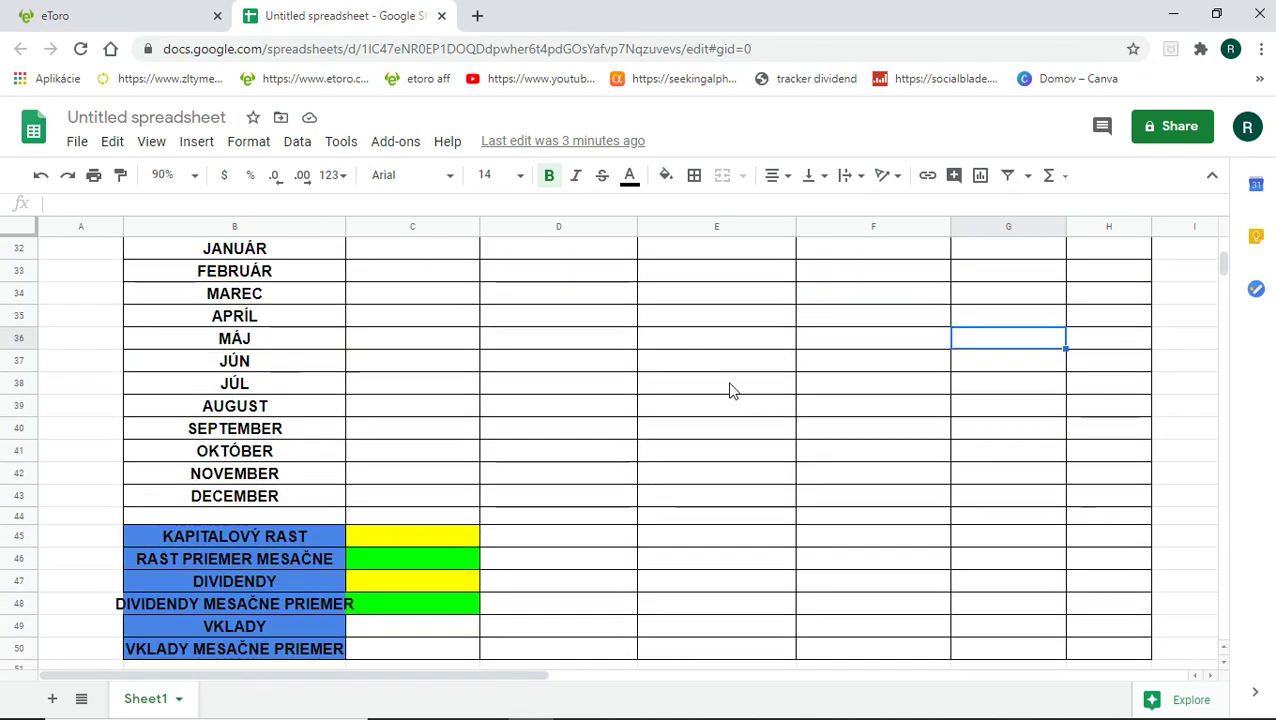
{"action": "scroll", "coordinate": [730, 390], "scroll_direction": "up", "scroll_amount": 1}
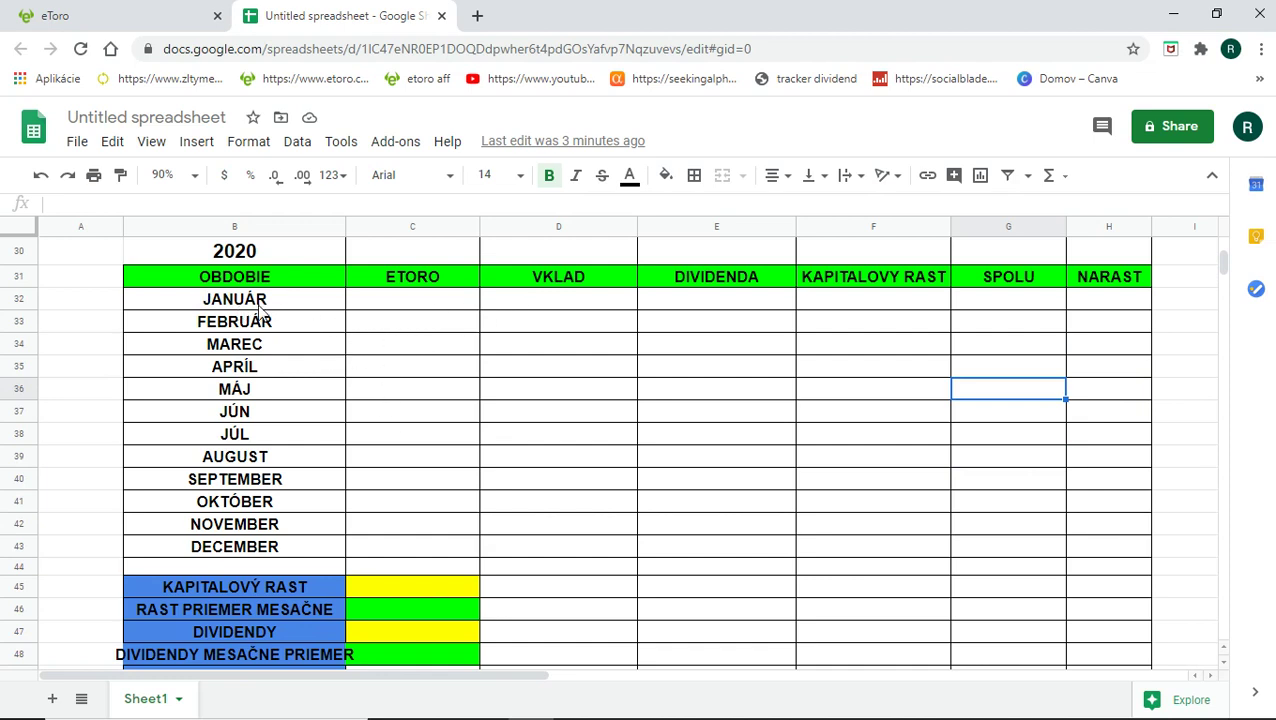
{"action": "left_click", "coordinate": [401, 308]}
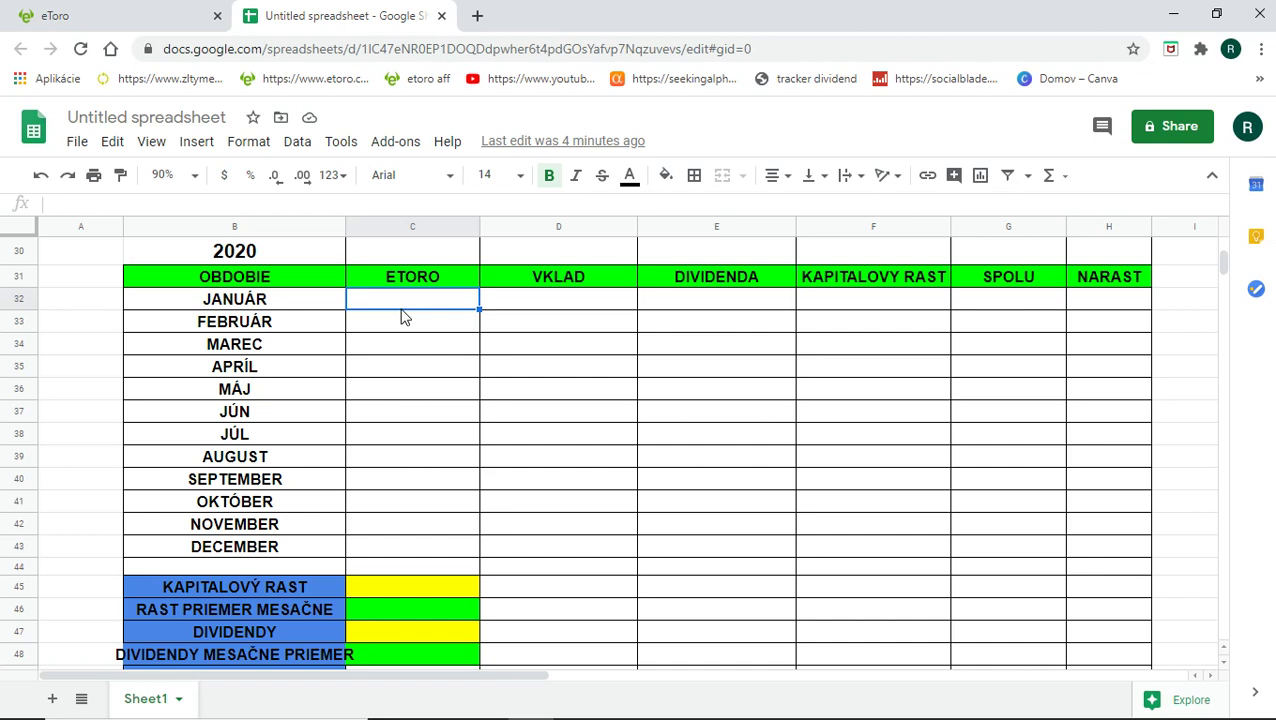
{"action": "type", "text": "1,00"}
{"action": "type", "text": "000"}
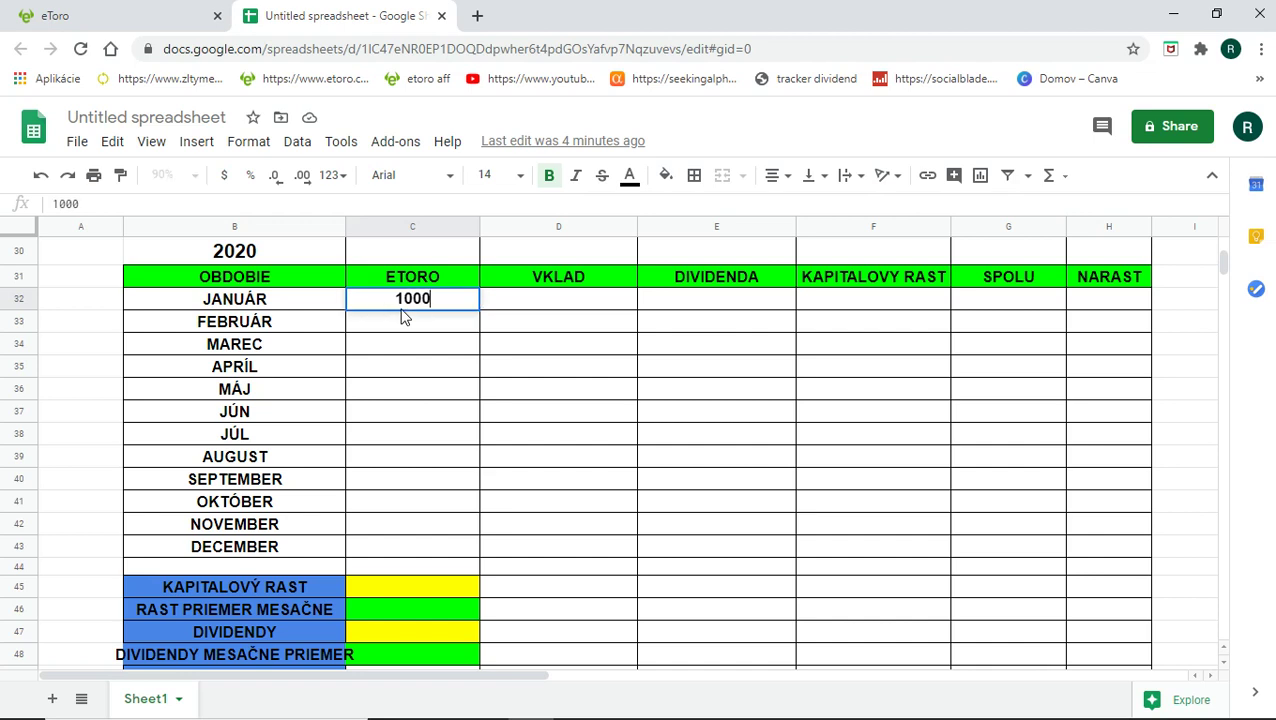
{"action": "left_click", "coordinate": [490, 374]}
Step: Enter 100 as January's VKLAD and 2 as January's DIVIDENDA in the 2020 table
{"action": "left_click", "coordinate": [590, 309]}
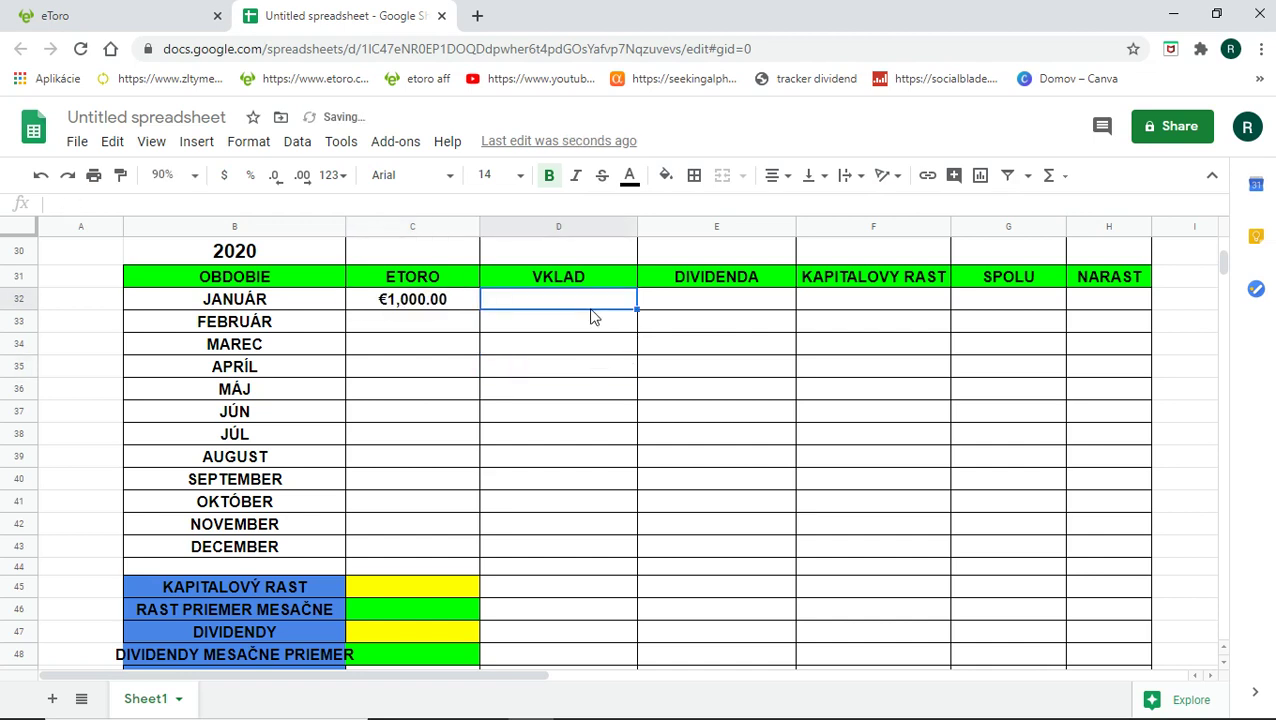
{"action": "type", "text": "100"}
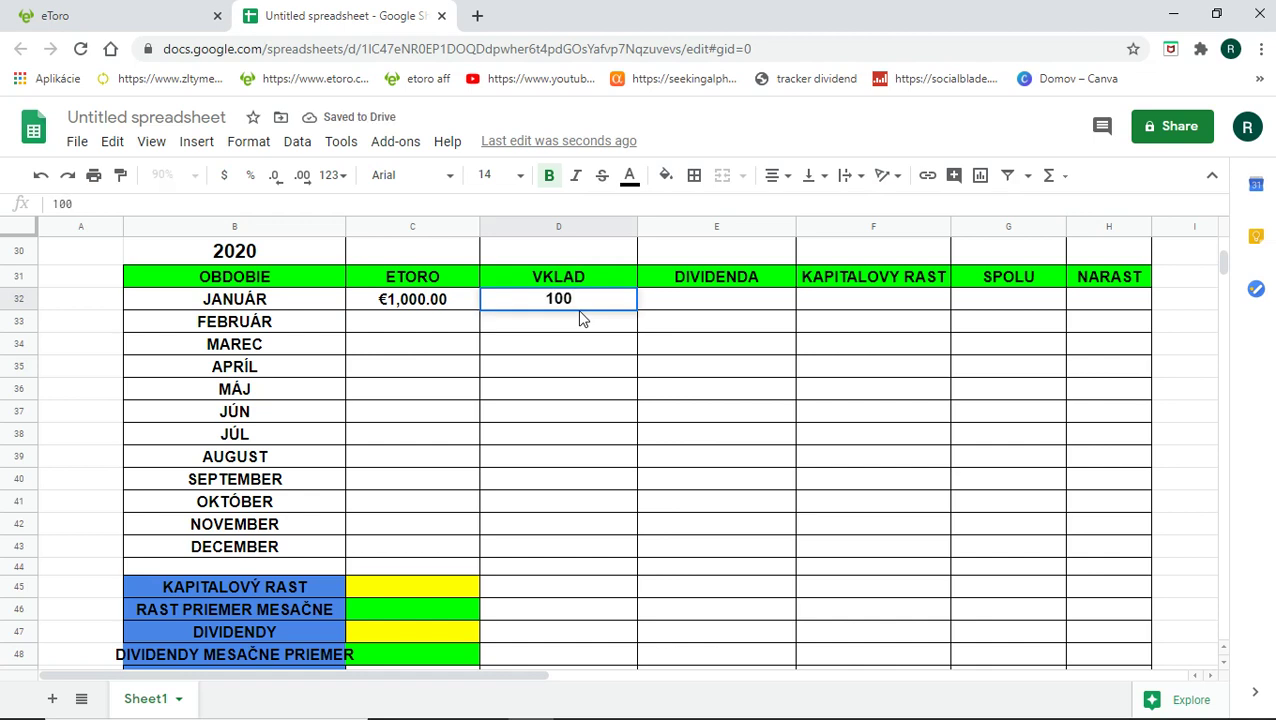
{"action": "key", "text": "Tab"}
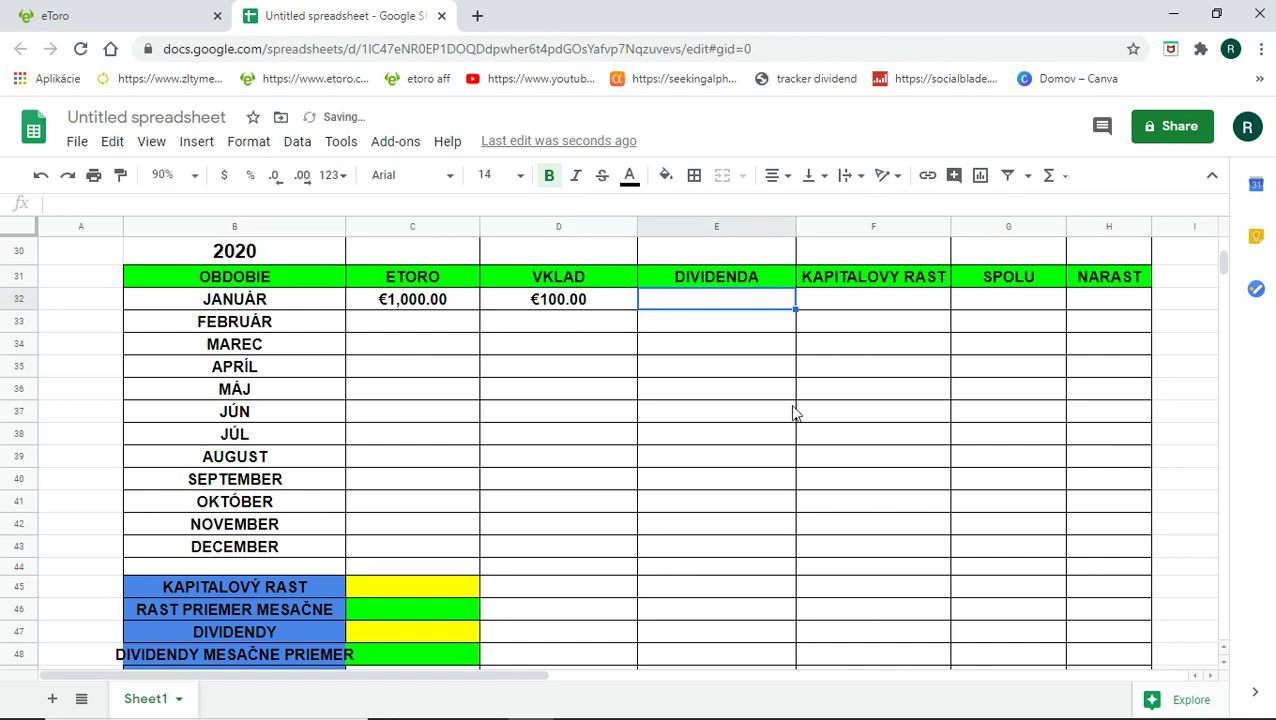
{"action": "type", "text": "1"}
{"action": "key", "text": "BackSpace"}
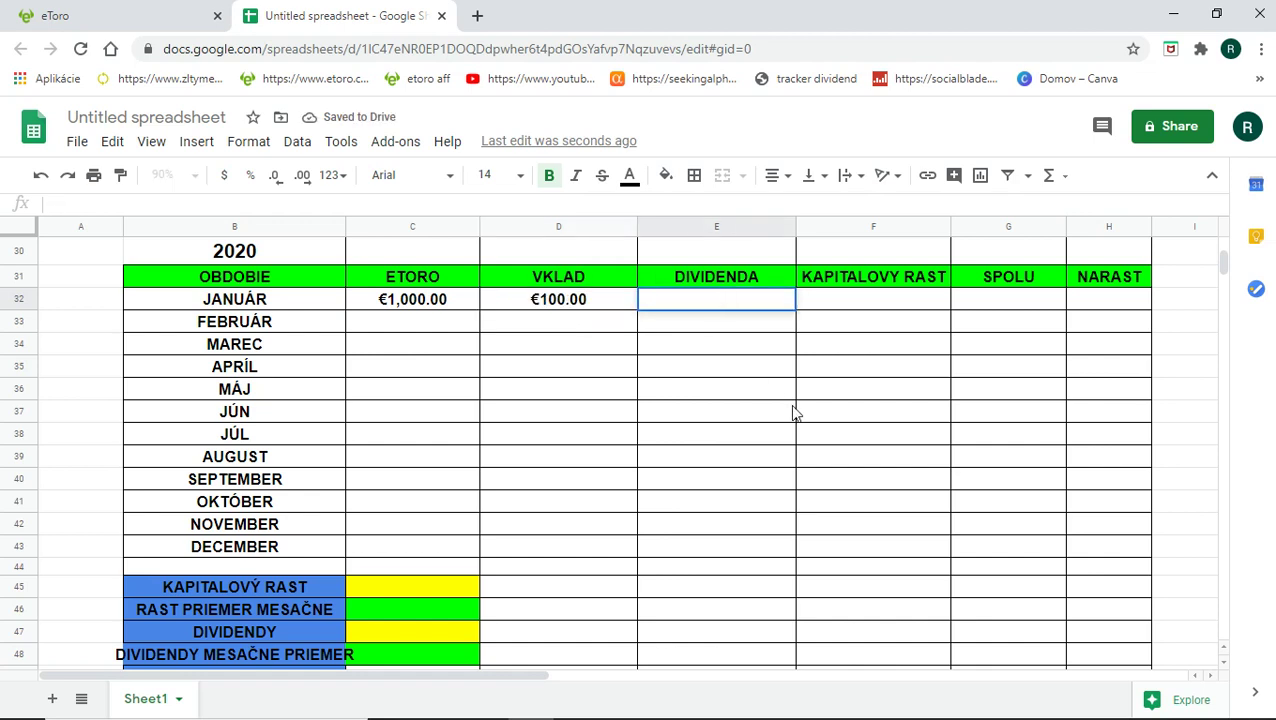
{"action": "type", "text": "2"}
{"action": "left_click", "coordinate": [866, 303]}
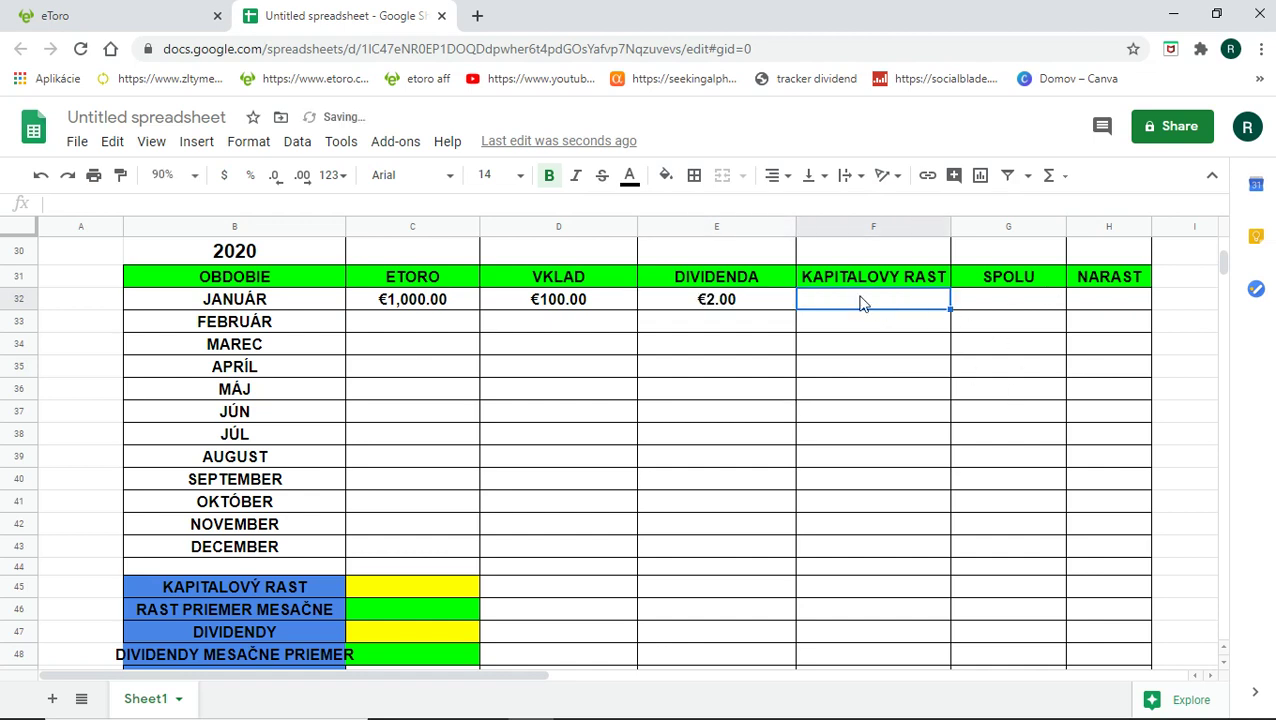
Step: Enter 1200 as January's SPOLU amount in cell G32
{"action": "left_click", "coordinate": [968, 309]}
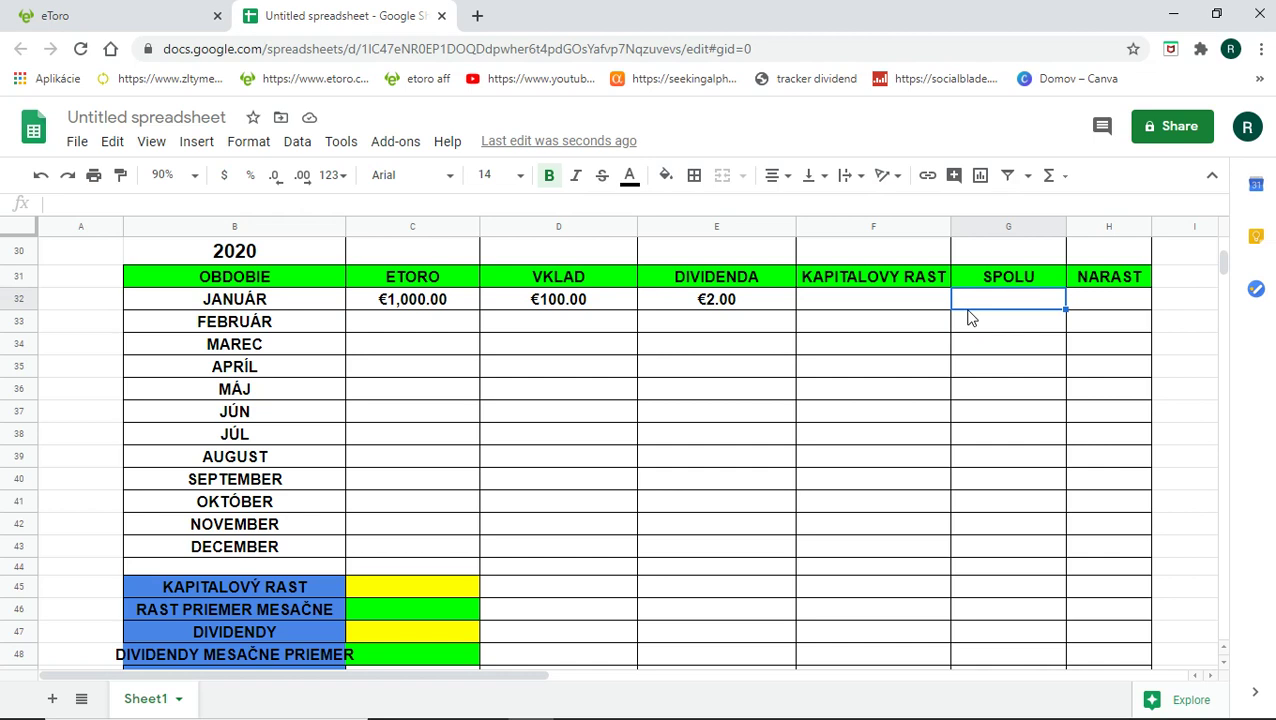
{"action": "left_click", "coordinate": [968, 316]}
{"action": "type", "text": "12"}
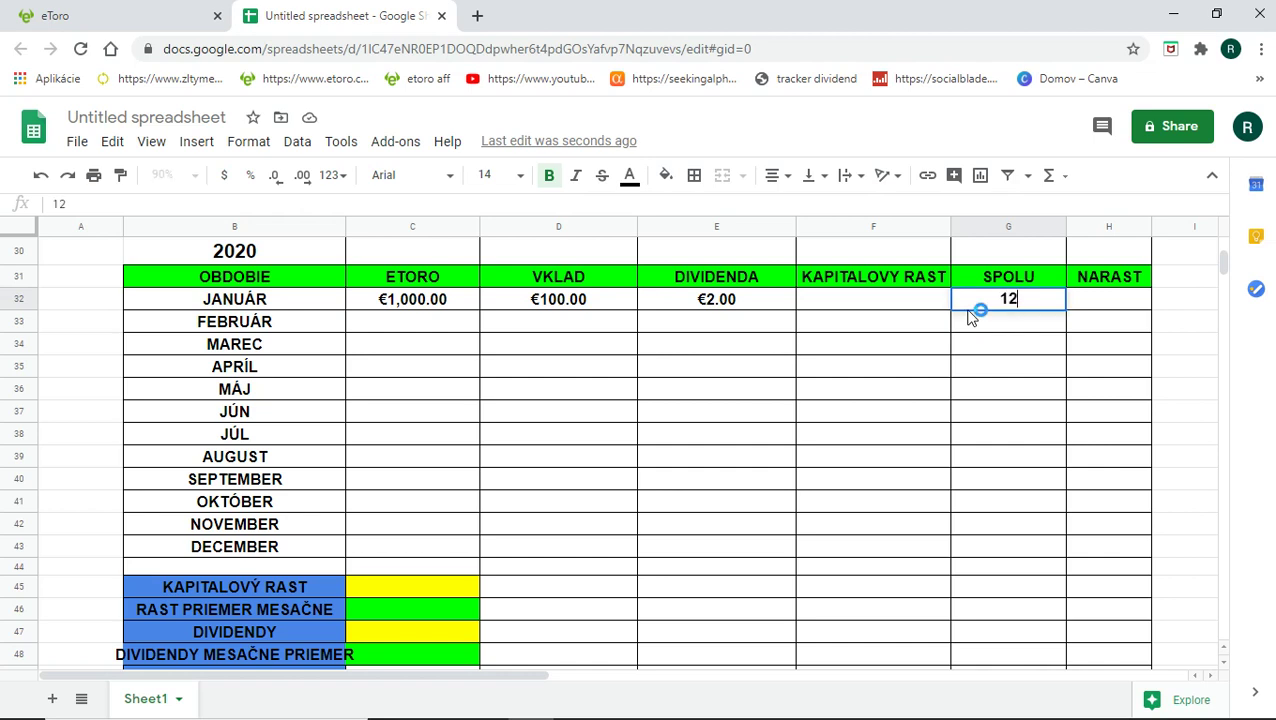
{"action": "type", "text": "00"}
{"action": "left_click", "coordinate": [1135, 482]}
Step: Calculate January's KAPITALOVY RAST in cell F32 with the formula =G32-E32-D32-C32
{"action": "left_click", "coordinate": [862, 309]}
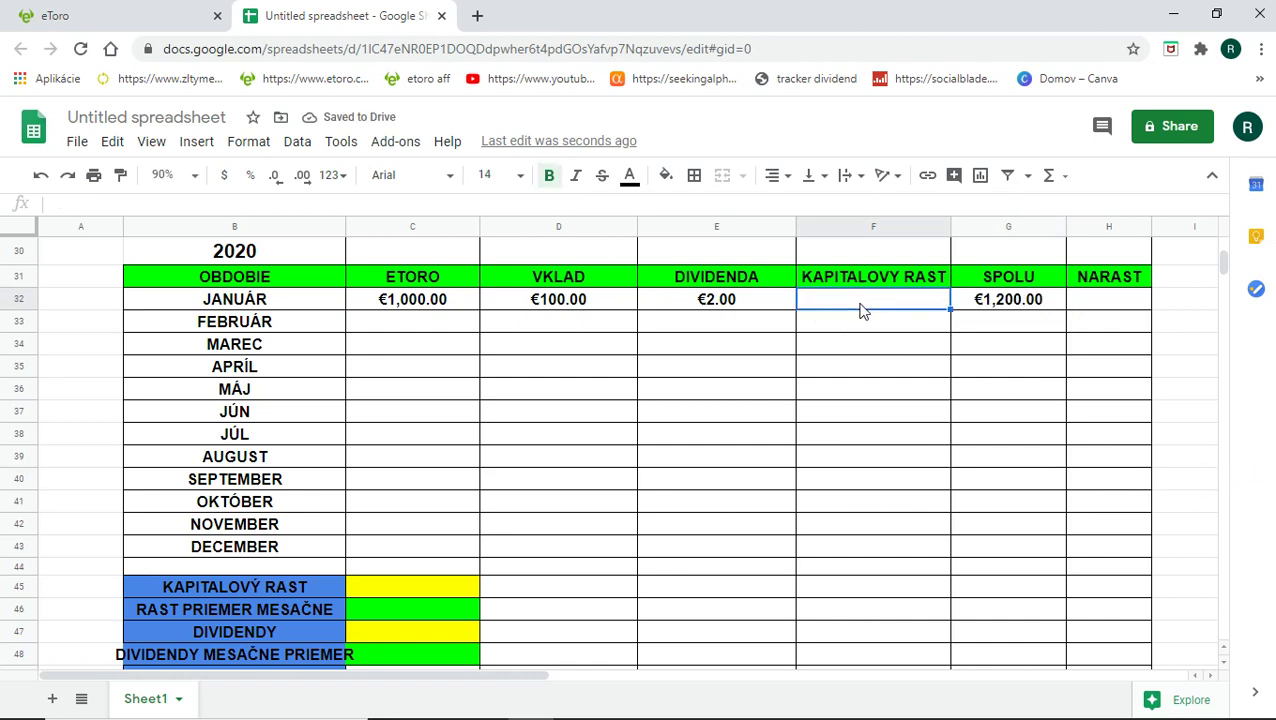
{"action": "double_click", "coordinate": [861, 302]}
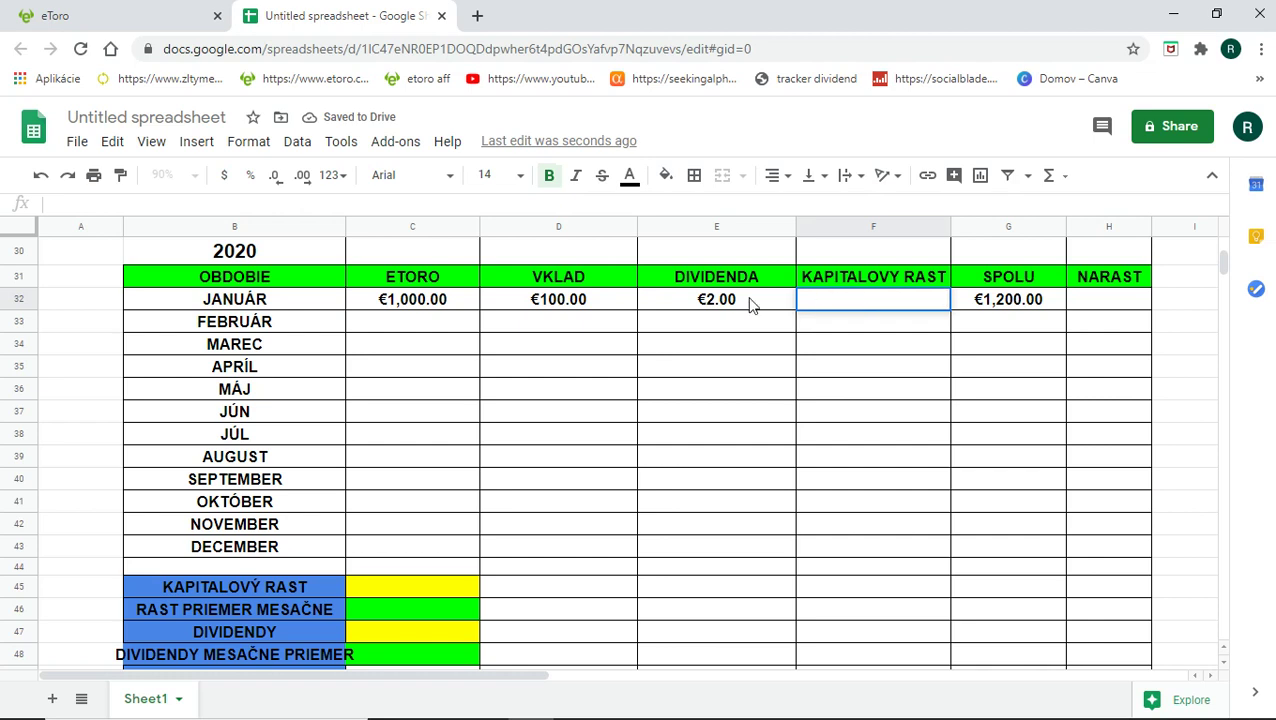
{"action": "left_click", "coordinate": [102, 206]}
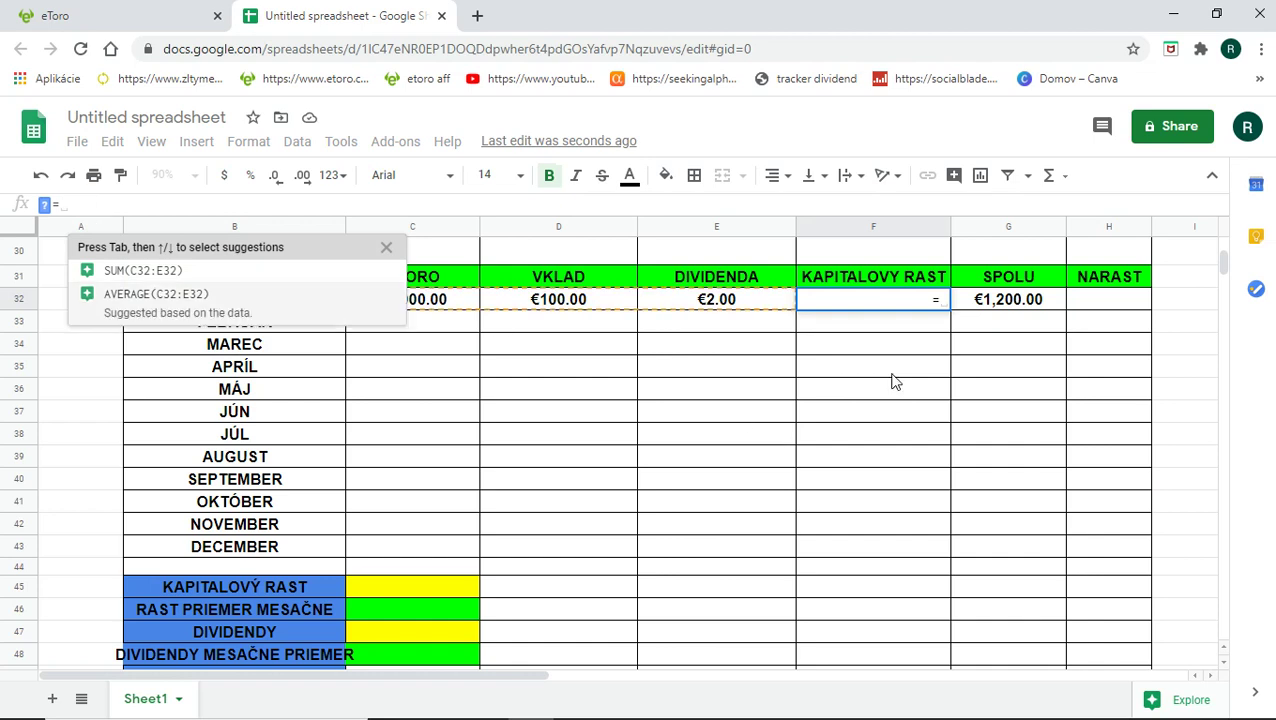
{"action": "left_click", "coordinate": [1010, 308]}
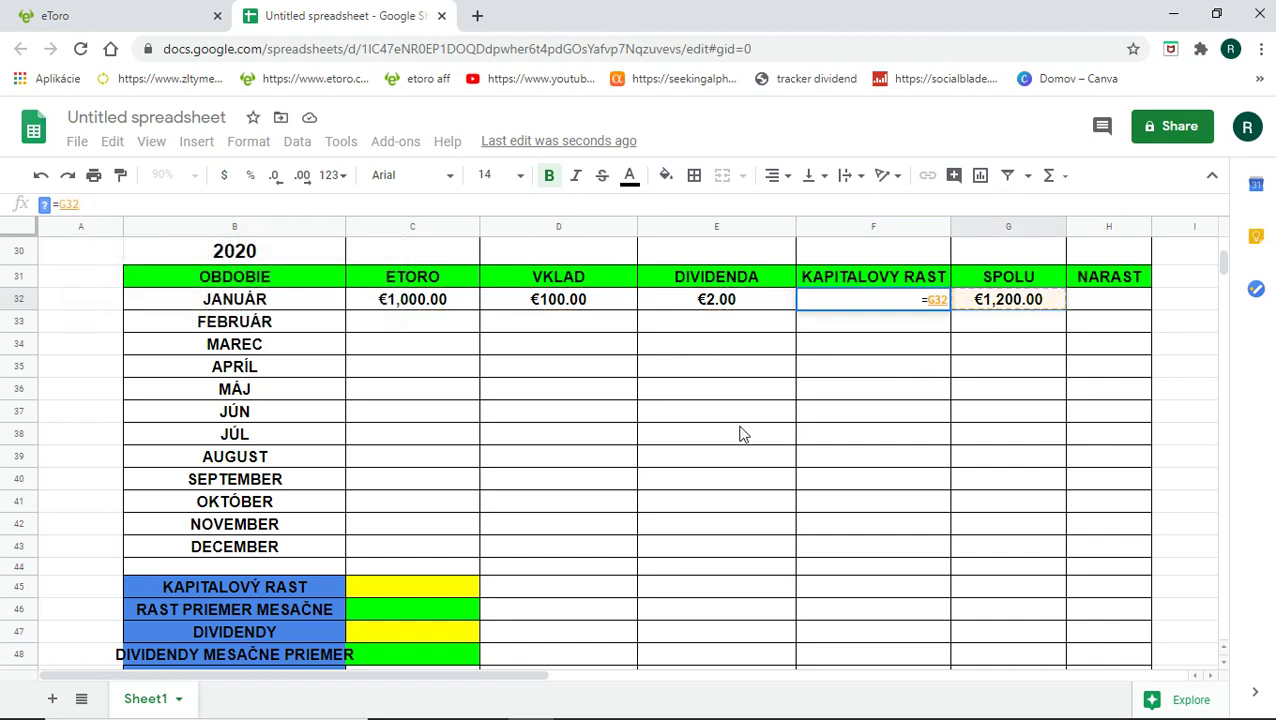
{"action": "type", "text": "-"}
{"action": "left_click", "coordinate": [716, 302]}
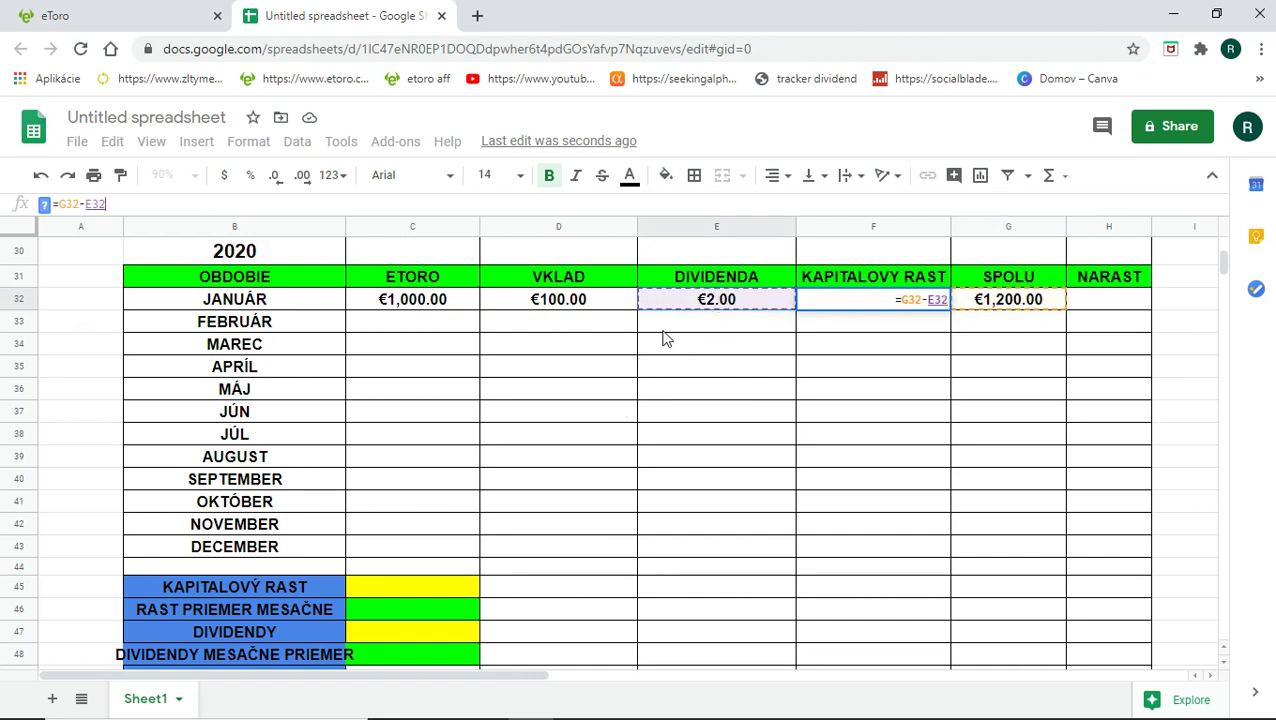
{"action": "type", "text": "-"}
{"action": "left_click", "coordinate": [551, 306]}
{"action": "type", "text": "-"}
{"action": "left_click", "coordinate": [447, 308]}
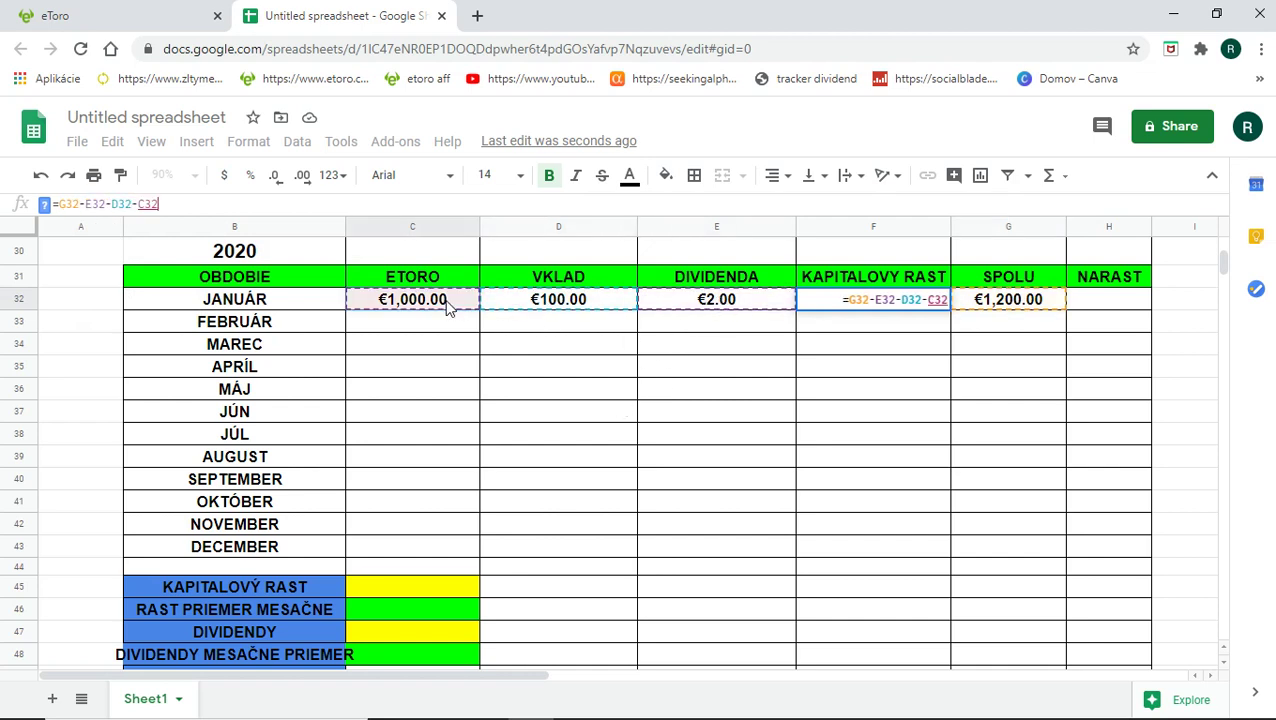
{"action": "key", "text": "Return"}
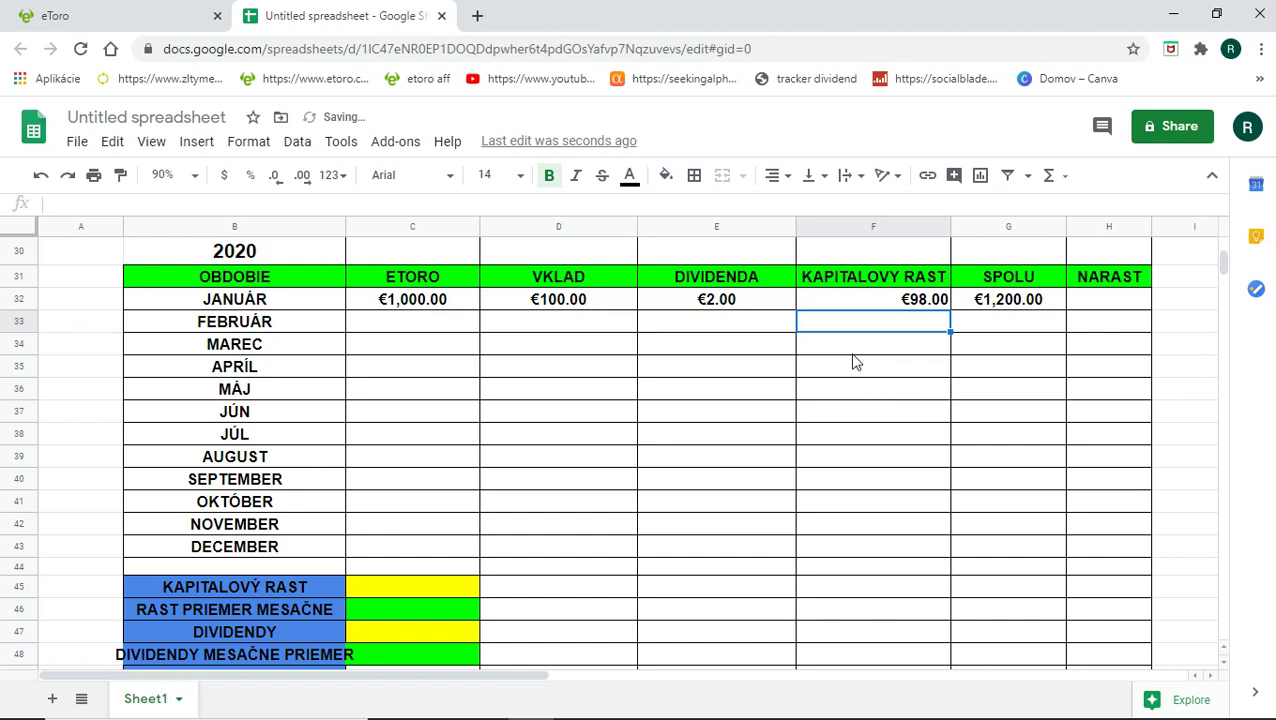
{"action": "left_click", "coordinate": [912, 310]}
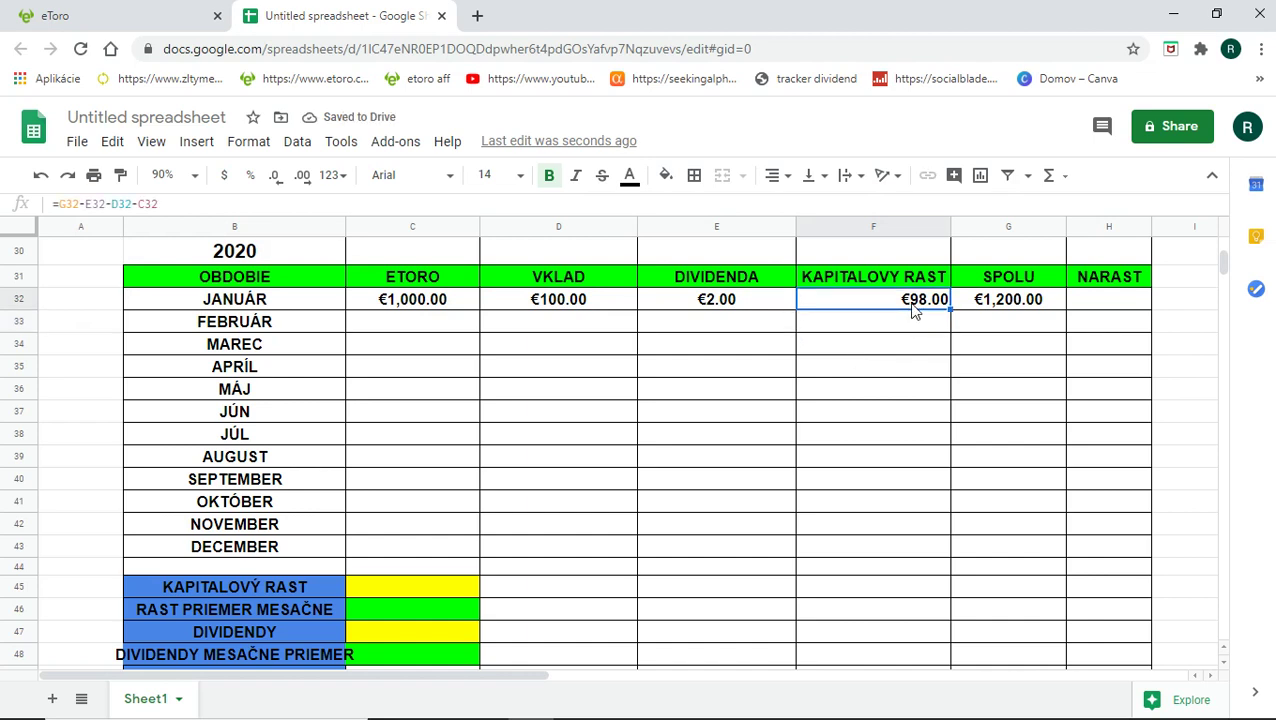
{"action": "left_click", "coordinate": [1031, 307]}
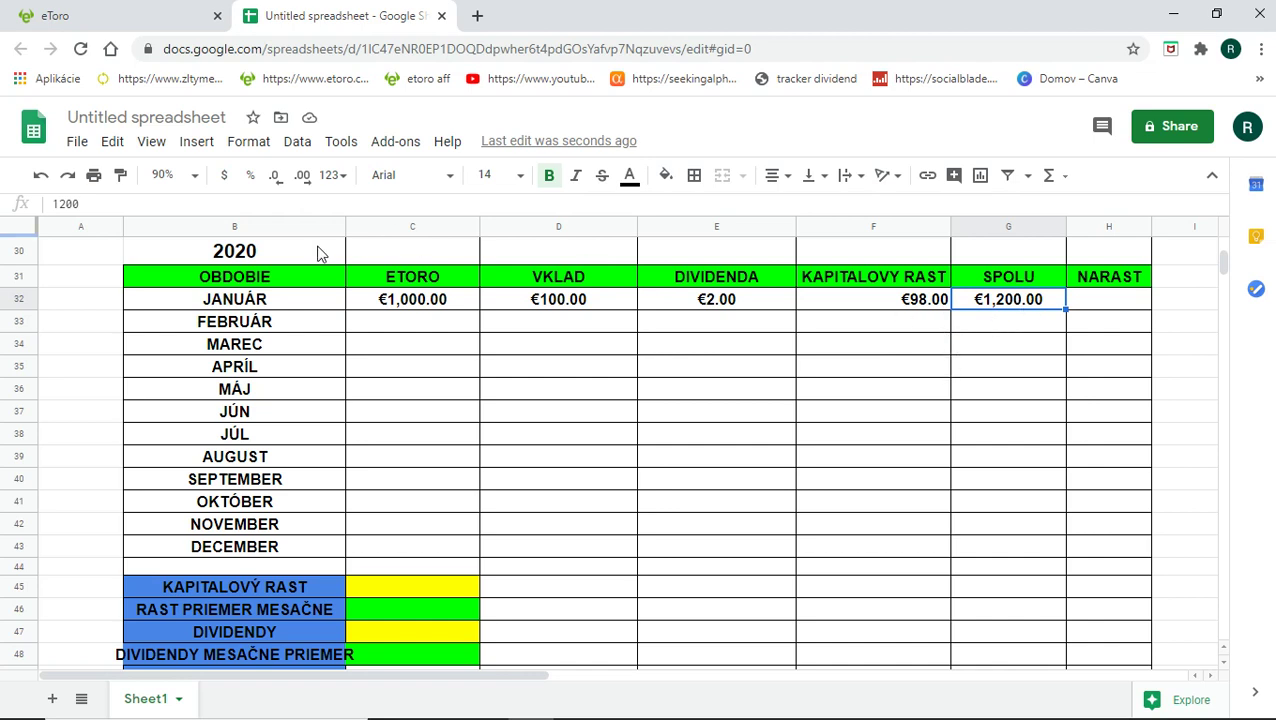
{"action": "left_click_drag", "start_coordinate": [114, 204], "coordinate": [6, 209]}
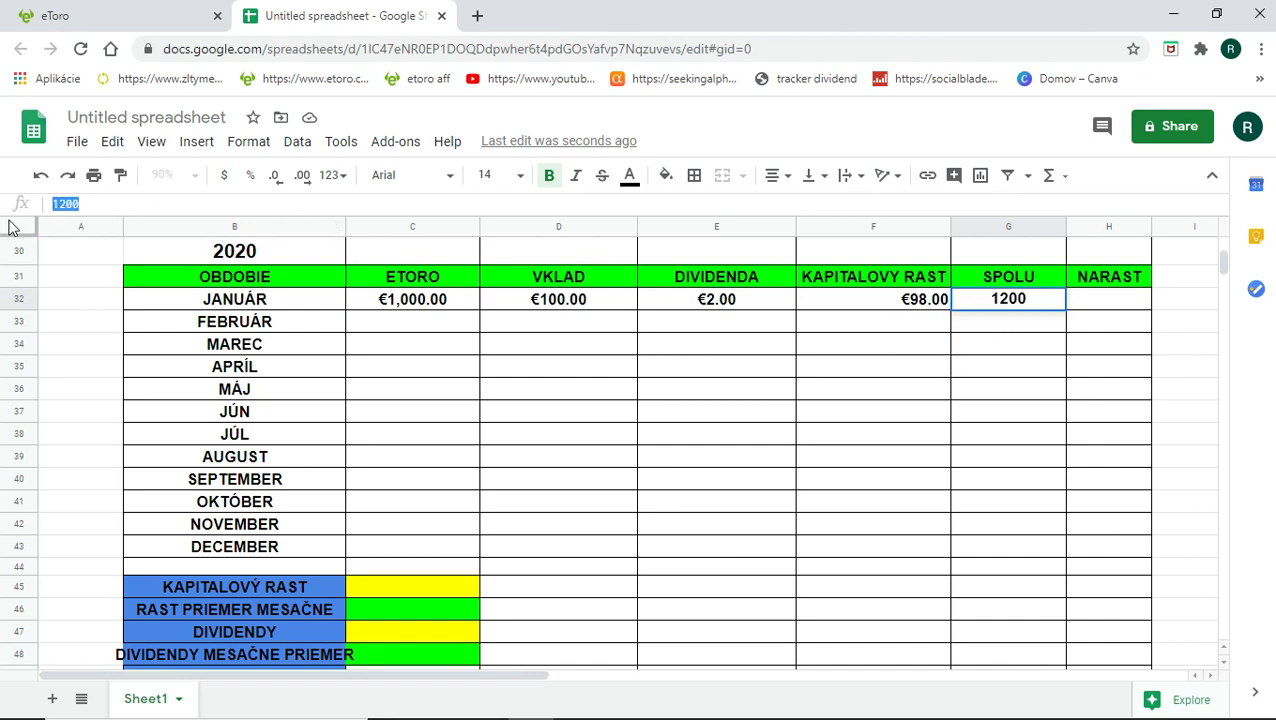
{"action": "key", "text": "BackSpace"}
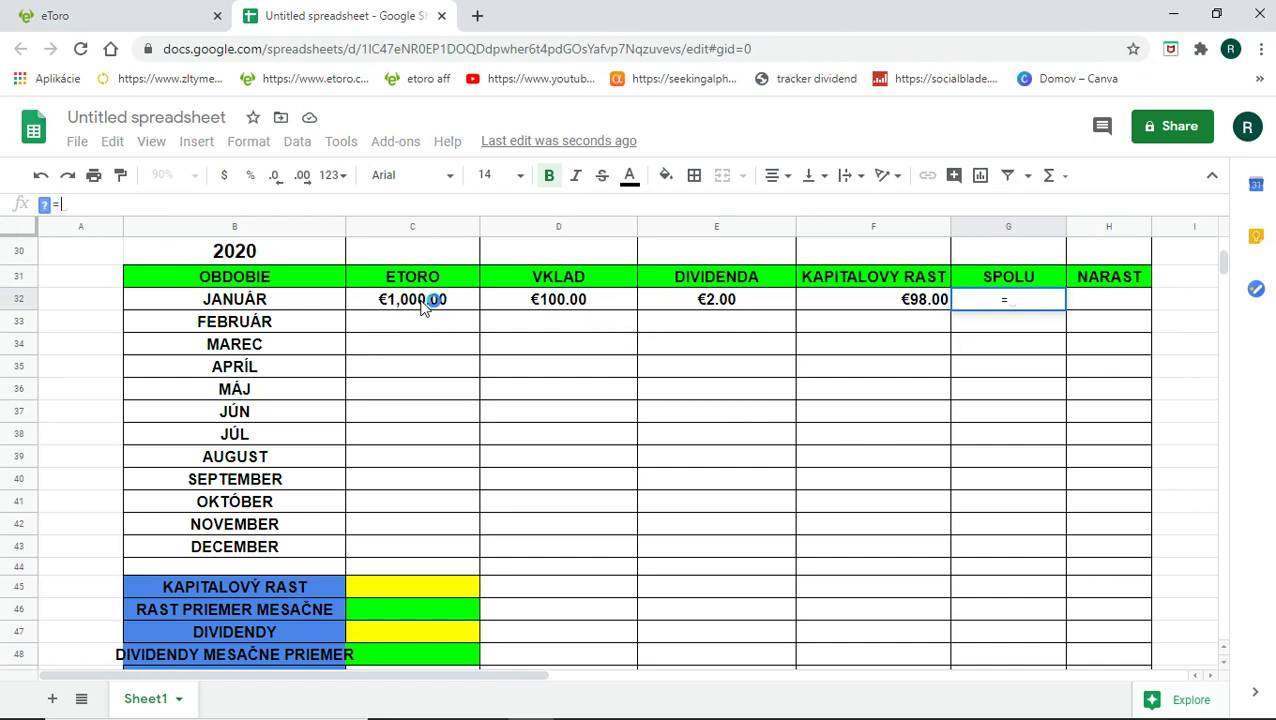
{"action": "key", "text": "BackSpace"}
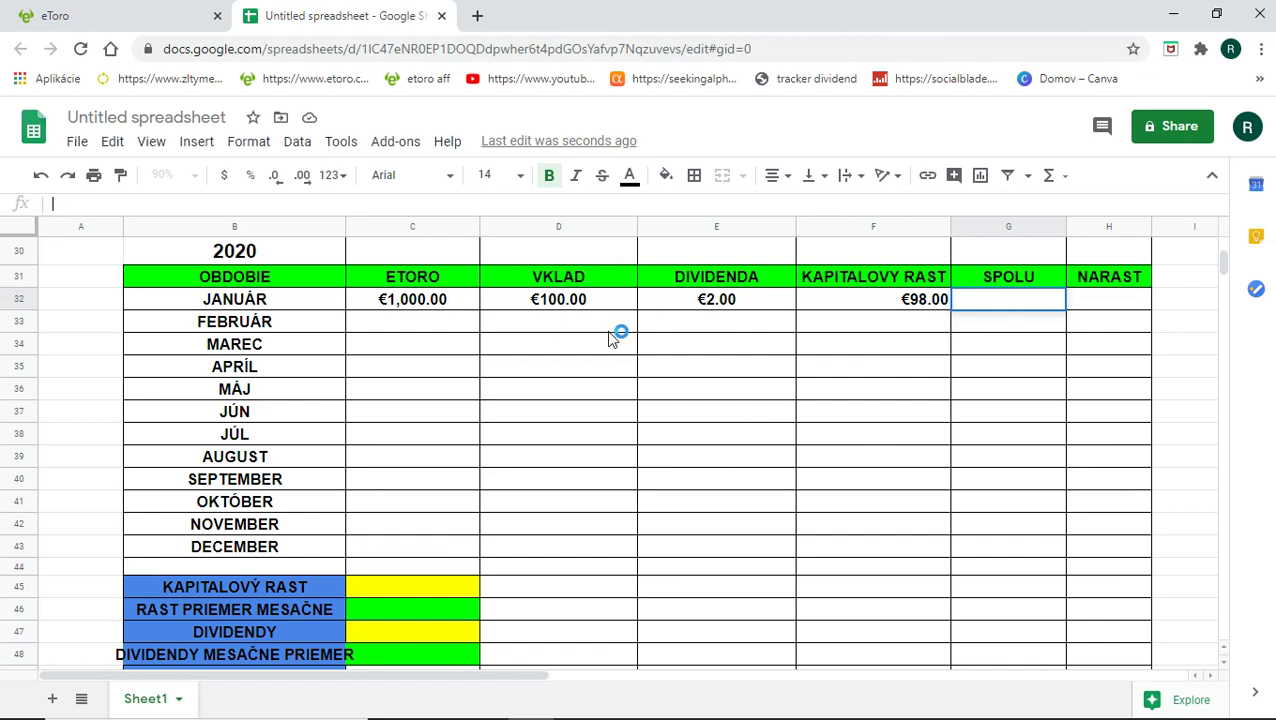
{"action": "type", "text": "1200"}
{"action": "left_click", "coordinate": [1001, 462]}
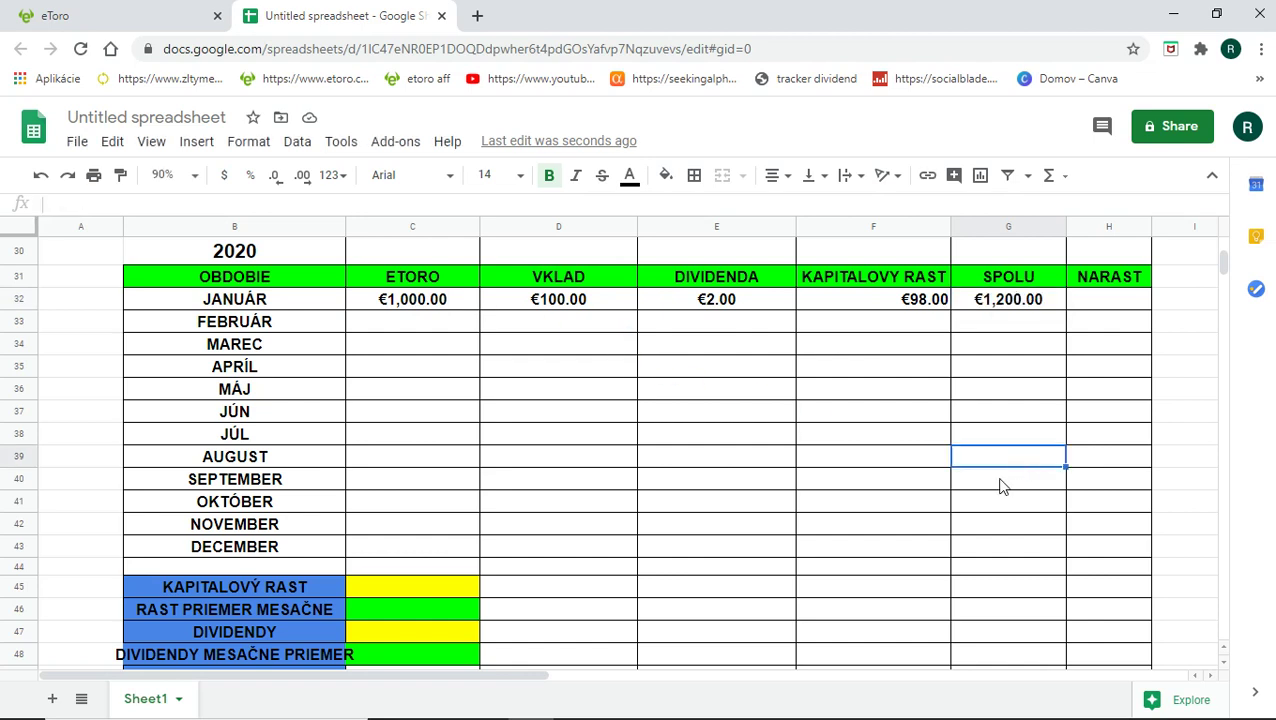
{"action": "left_click", "coordinate": [1078, 300]}
{"action": "left_click", "coordinate": [1093, 281]}
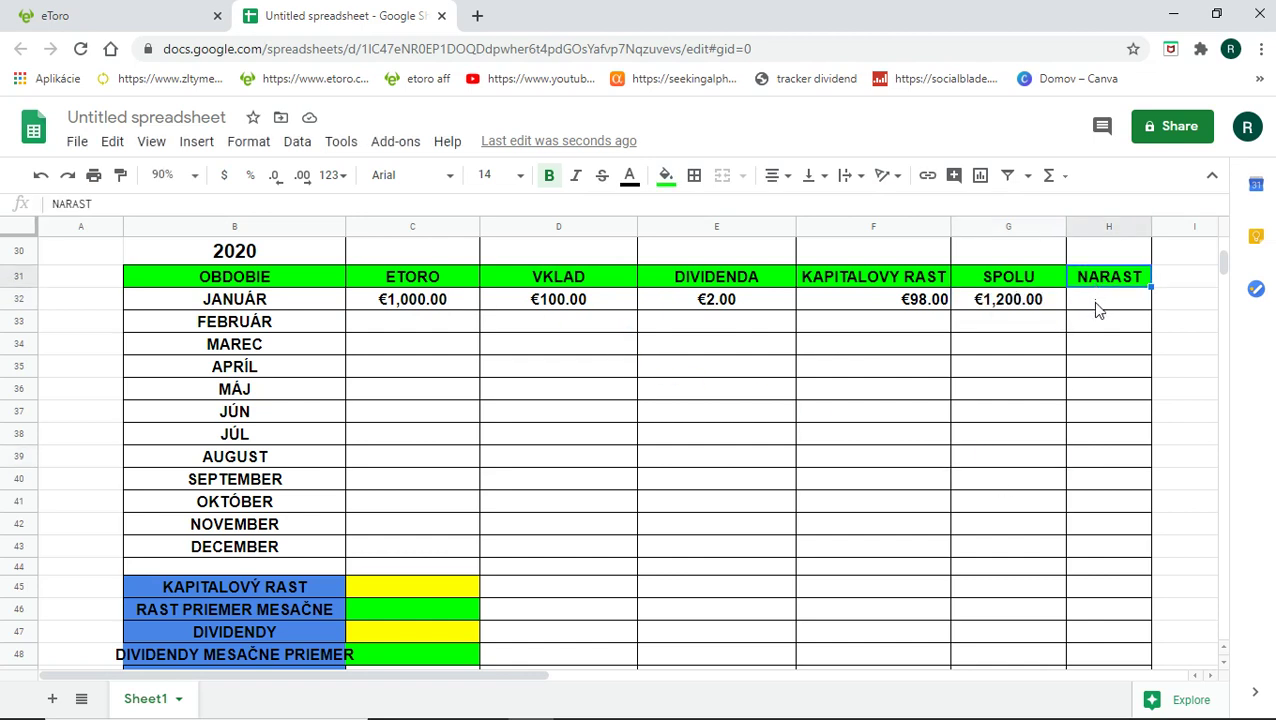
{"action": "left_click", "coordinate": [1093, 301]}
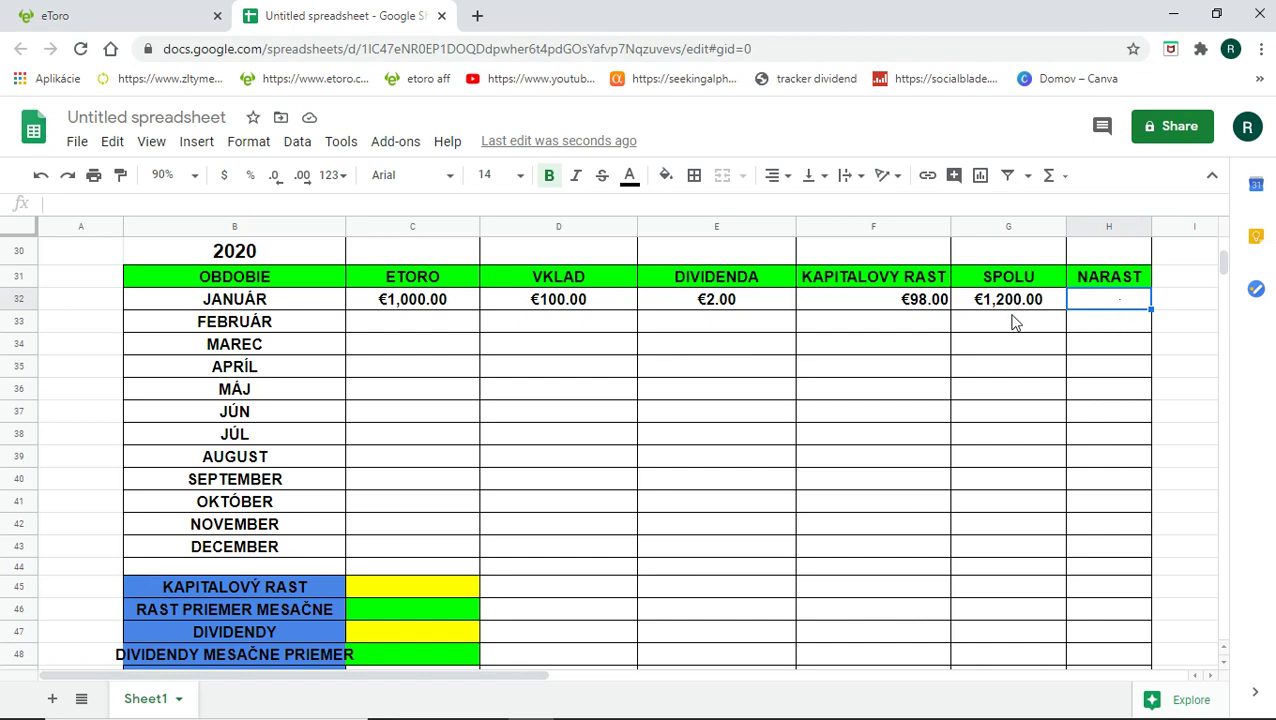
Step: Enter February's amounts in row 33: 1200 for ETORO, 100 for VKLAD and 2 for DIVIDENDA
{"action": "left_click", "coordinate": [435, 330]}
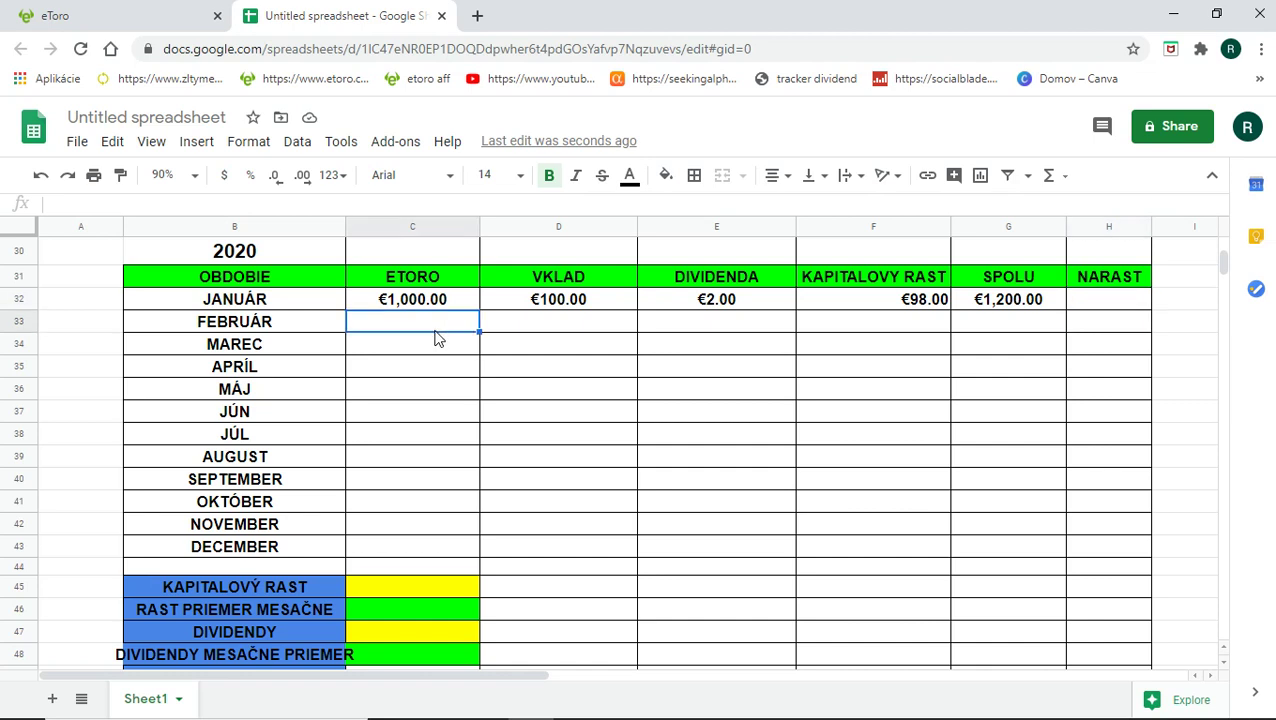
{"action": "type", "text": "1200"}
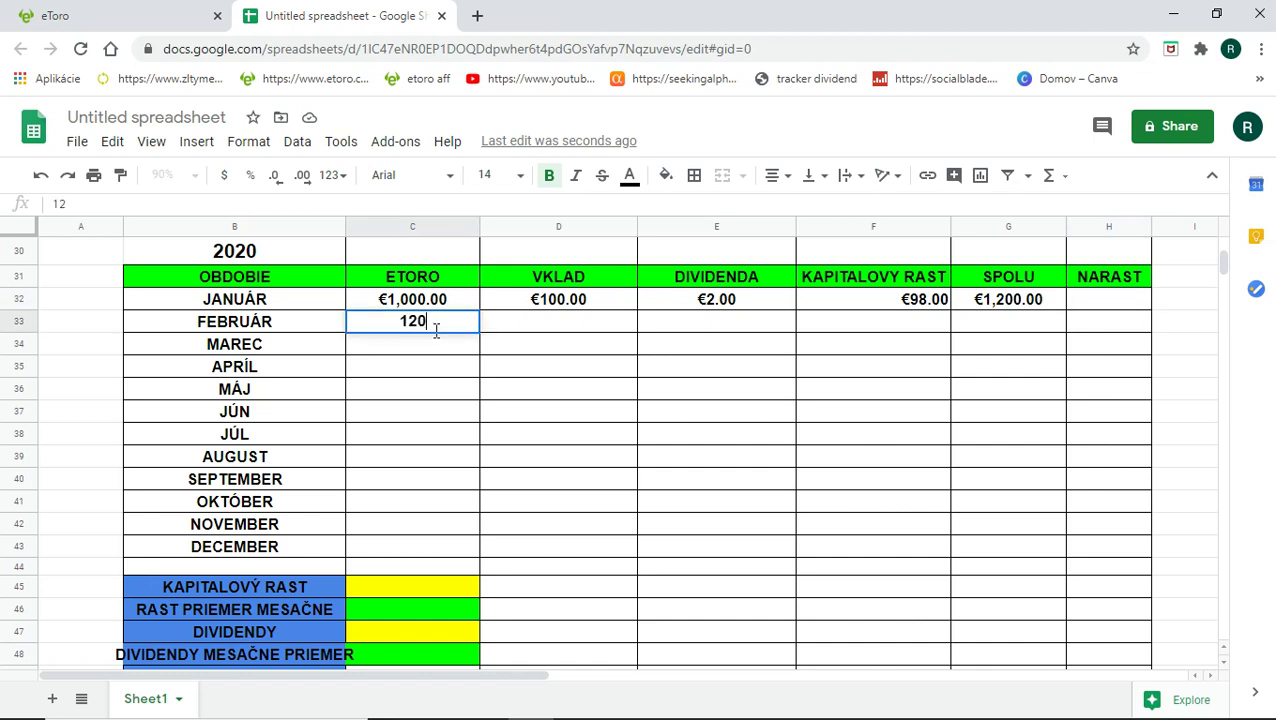
{"action": "left_click", "coordinate": [548, 334]}
{"action": "type", "text": "100"}
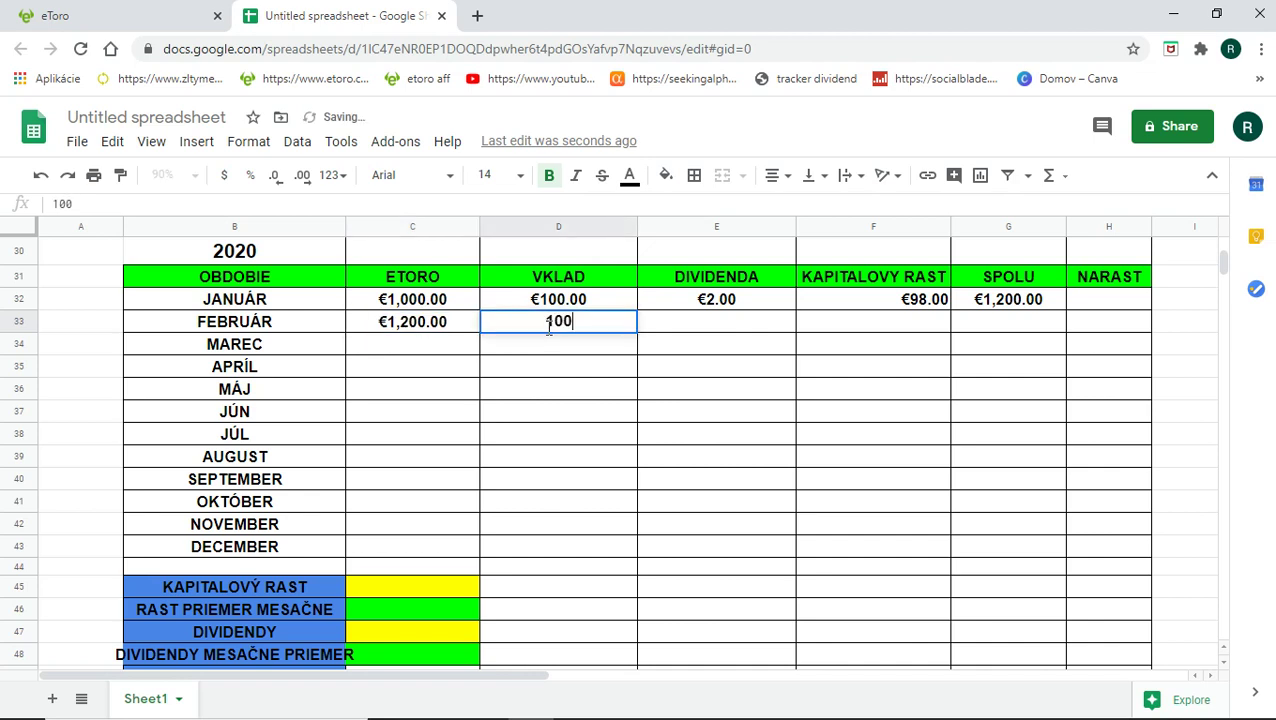
{"action": "left_click", "coordinate": [674, 326]}
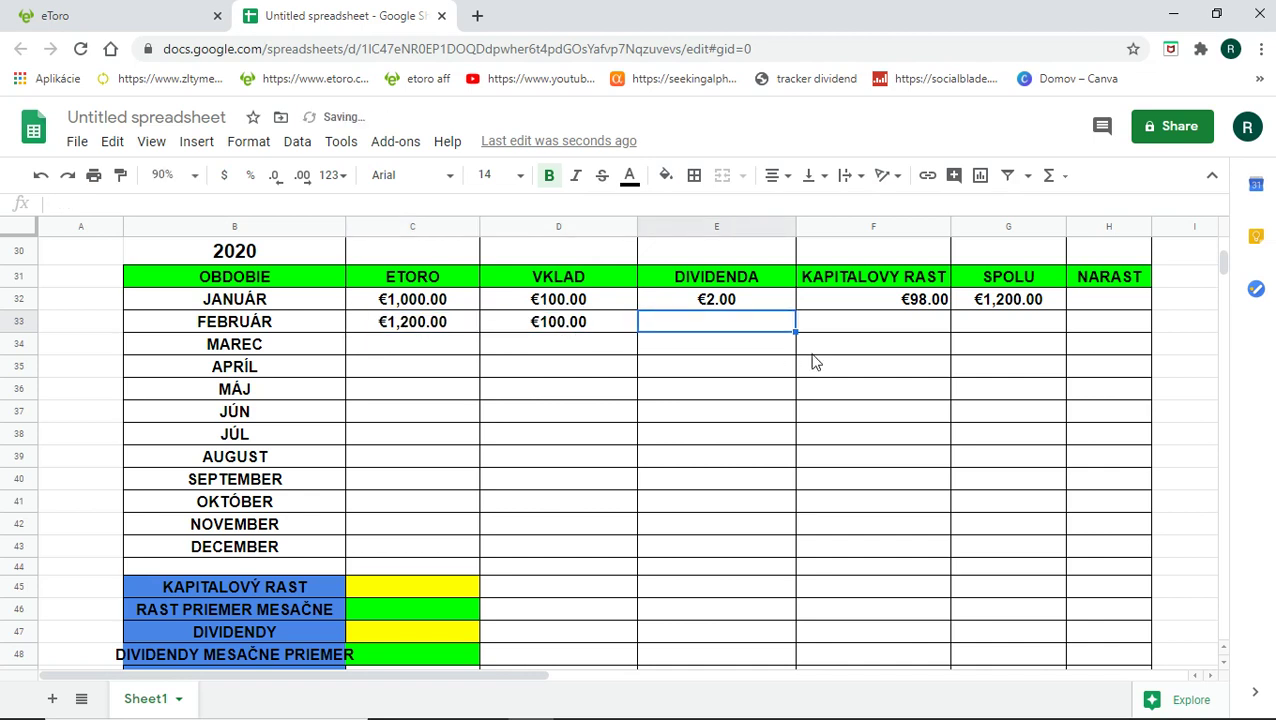
{"action": "type", "text": "2"}
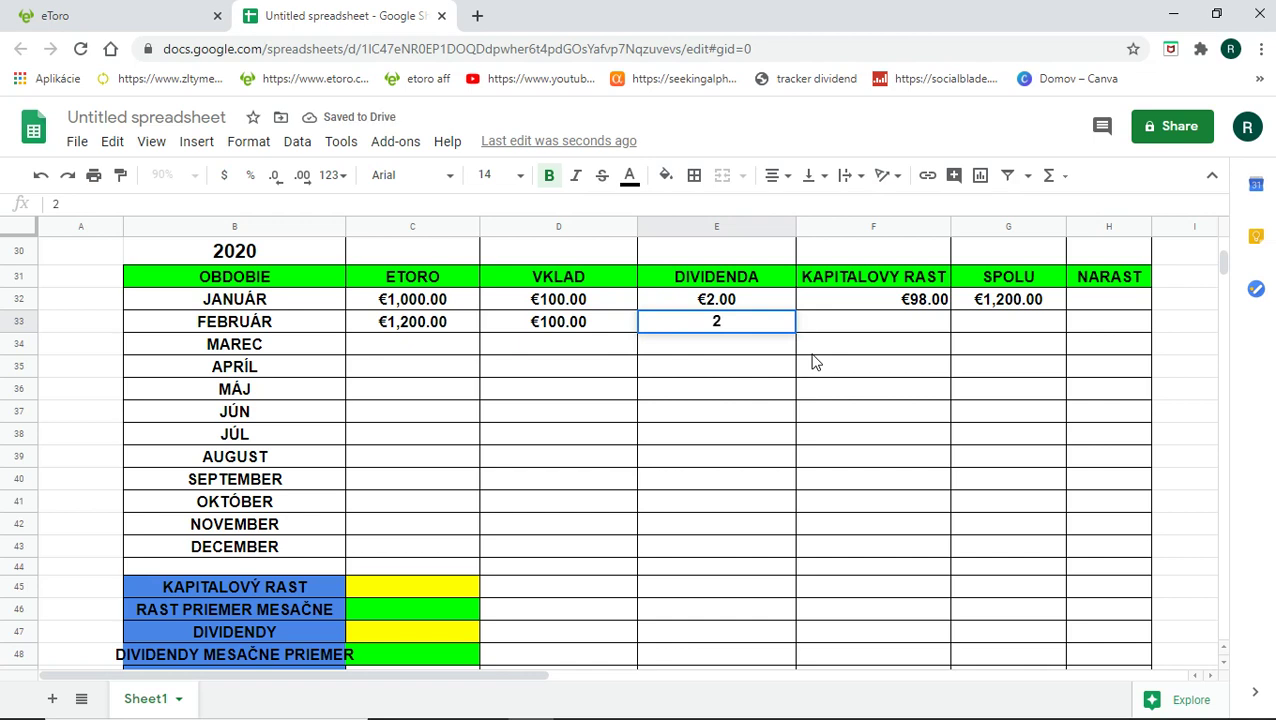
Step: Enter 1350 as February's SPOLU amount in cell G33
{"action": "left_click", "coordinate": [978, 328]}
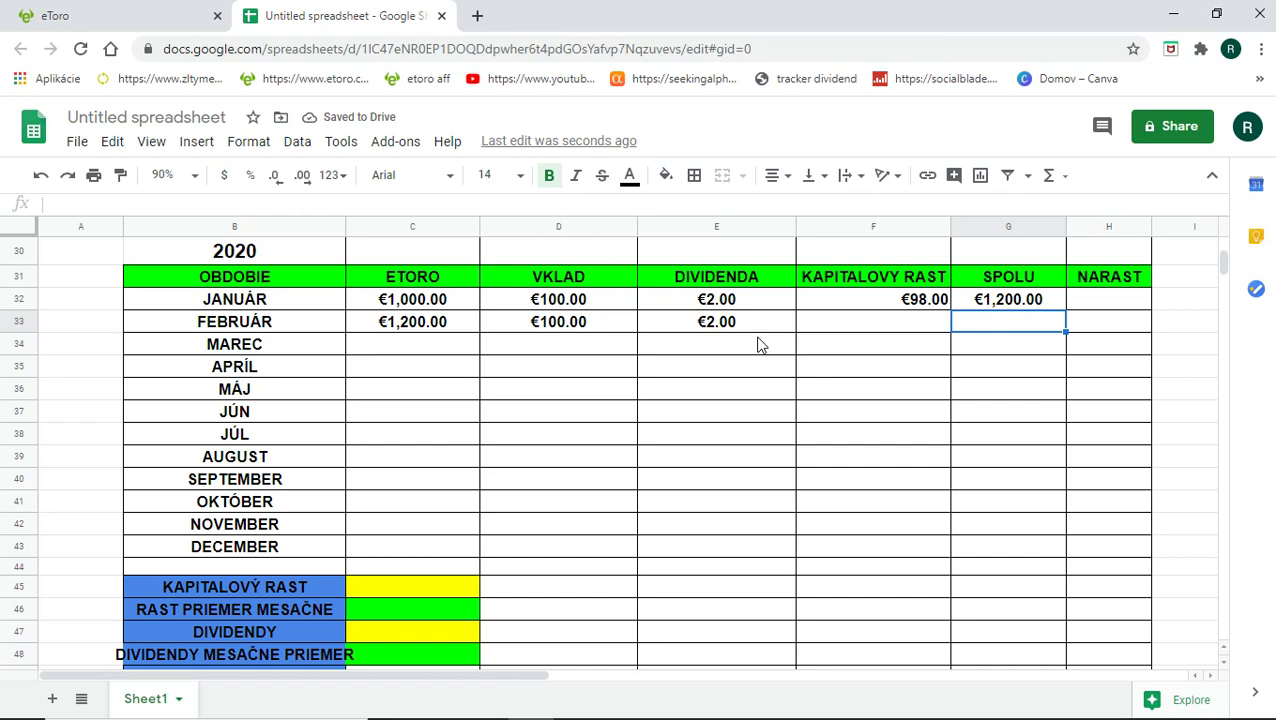
{"action": "type", "text": "1"}
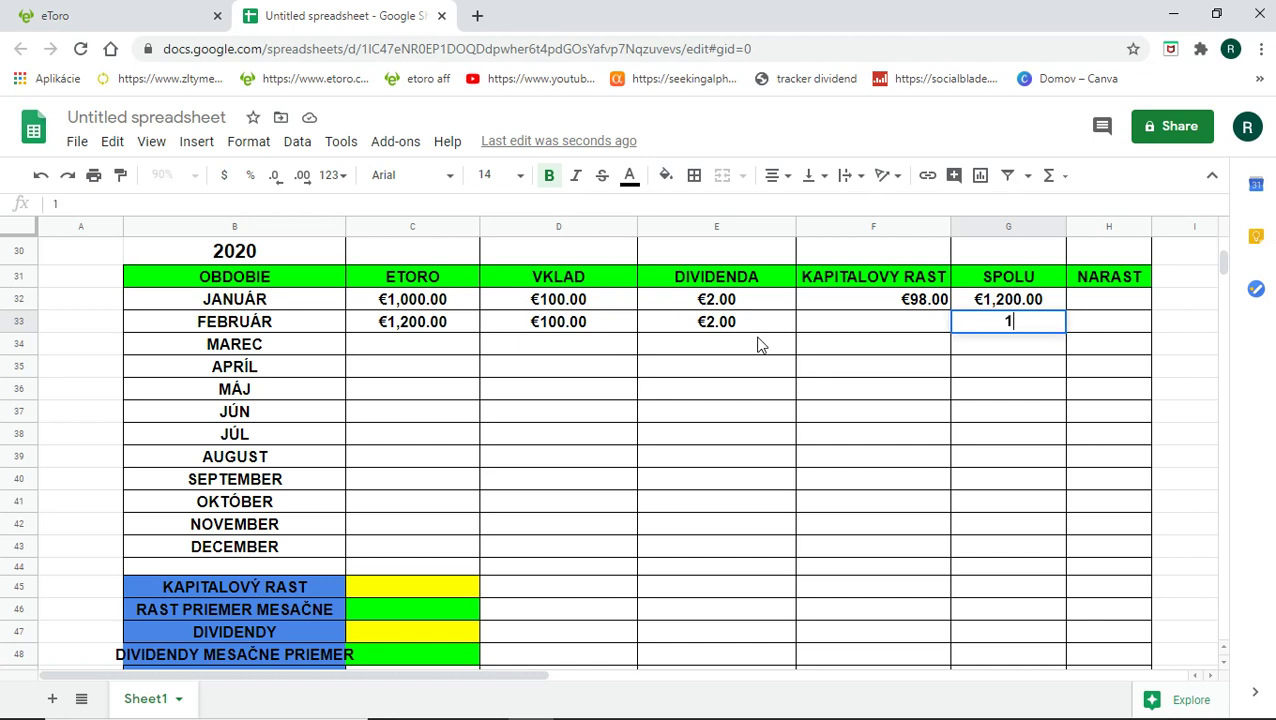
{"action": "type", "text": "350"}
{"action": "left_click", "coordinate": [758, 344]}
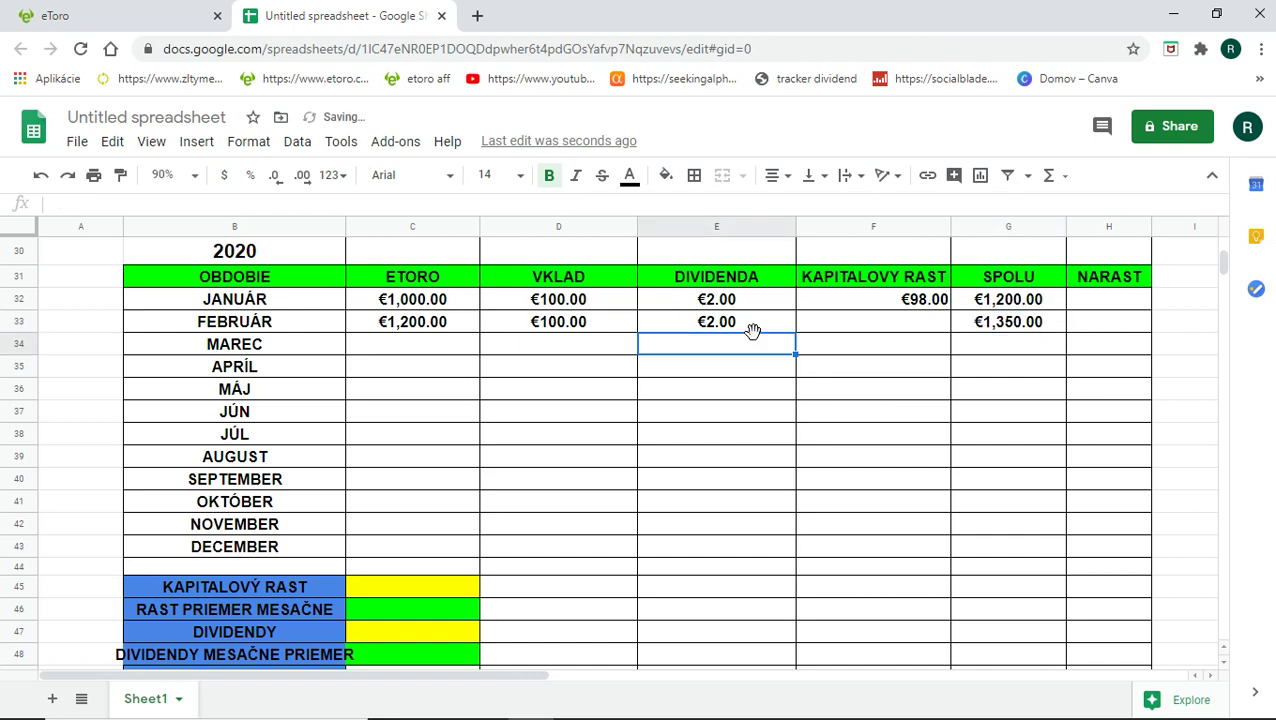
Step: Copy January's KAPITALOVY RAST formula from cell F32 down to February's cell F33
{"action": "left_click", "coordinate": [925, 303]}
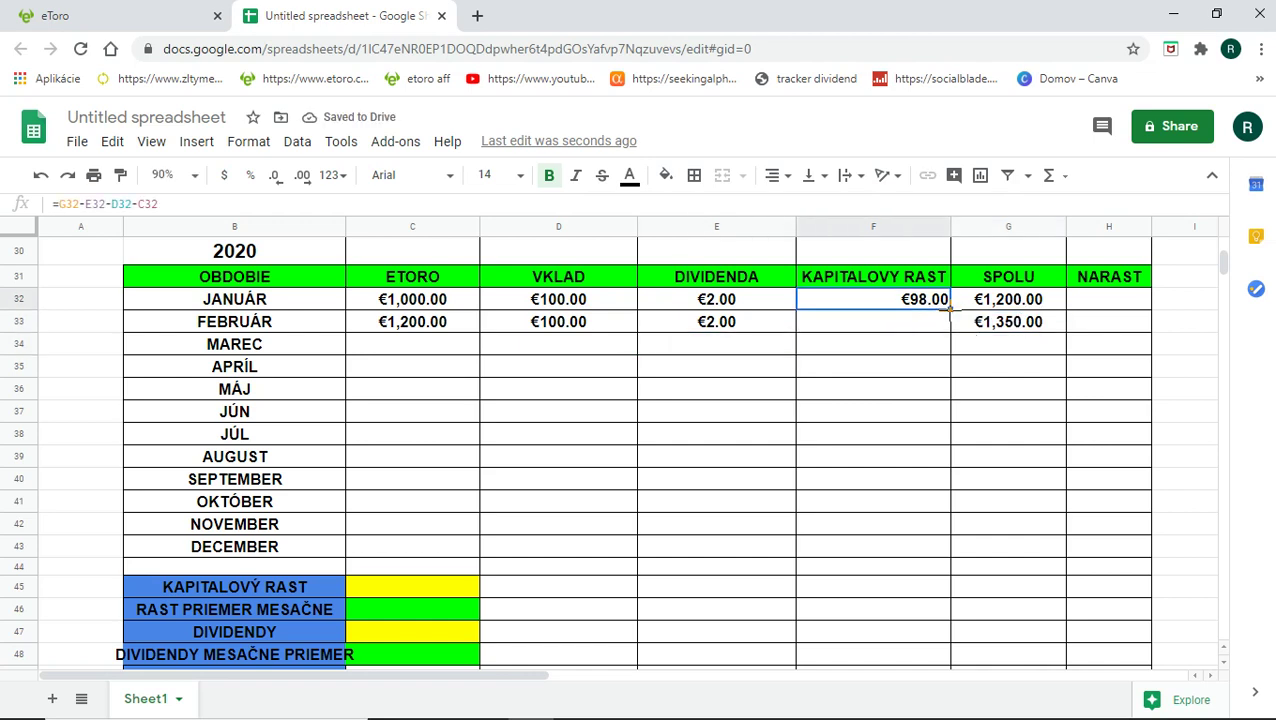
{"action": "left_click_drag", "start_coordinate": [949, 310], "coordinate": [950, 322]}
{"action": "left_click", "coordinate": [1040, 446]}
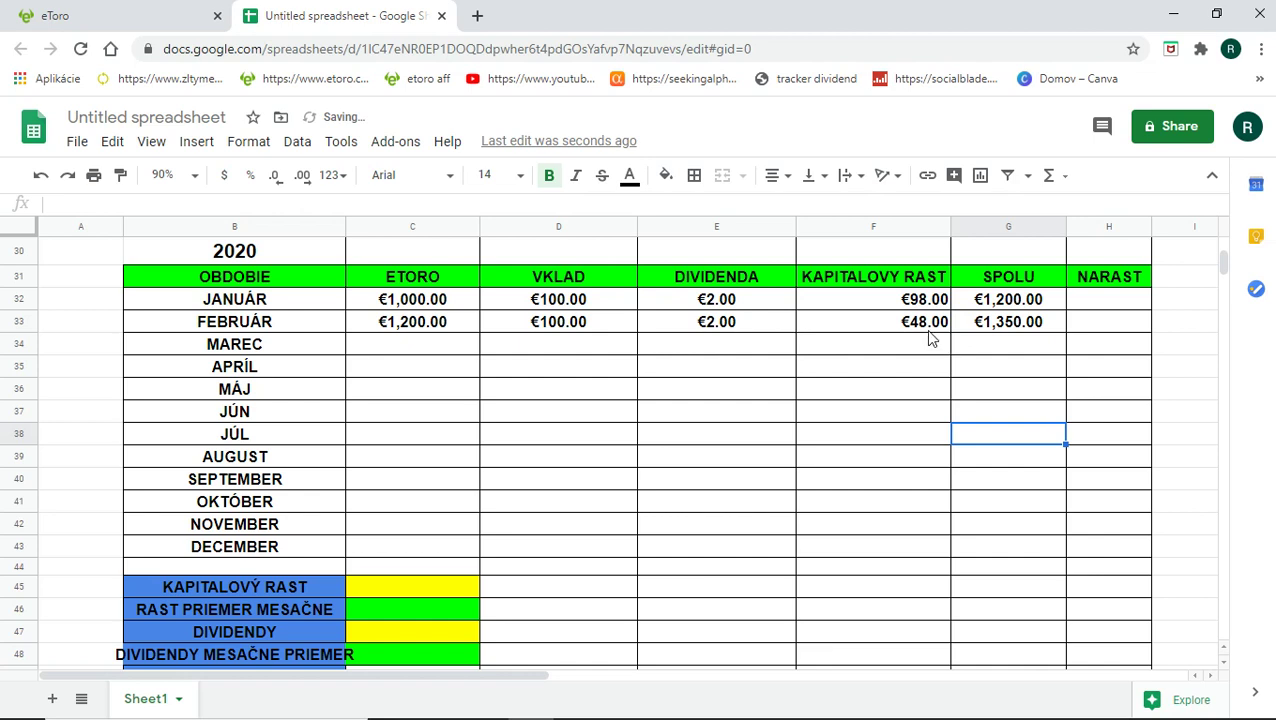
{"action": "left_click", "coordinate": [926, 328]}
{"action": "left_click", "coordinate": [1082, 323]}
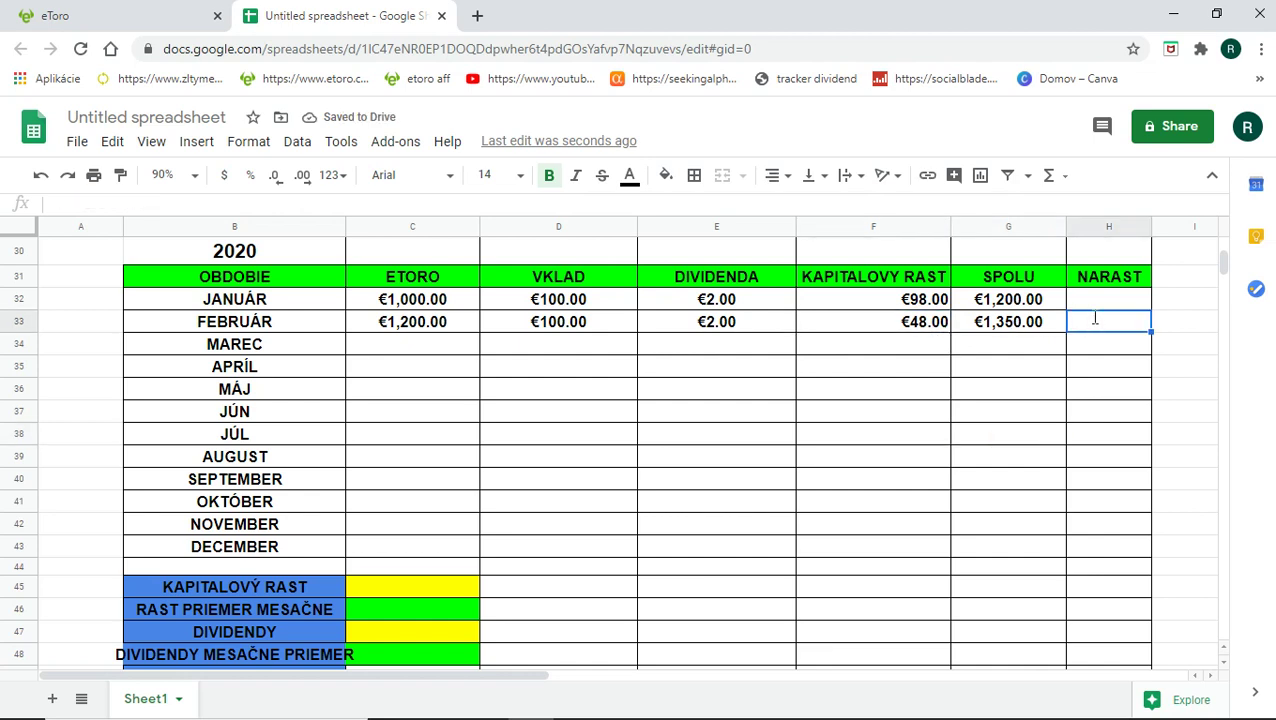
{"action": "type", "text": "="}
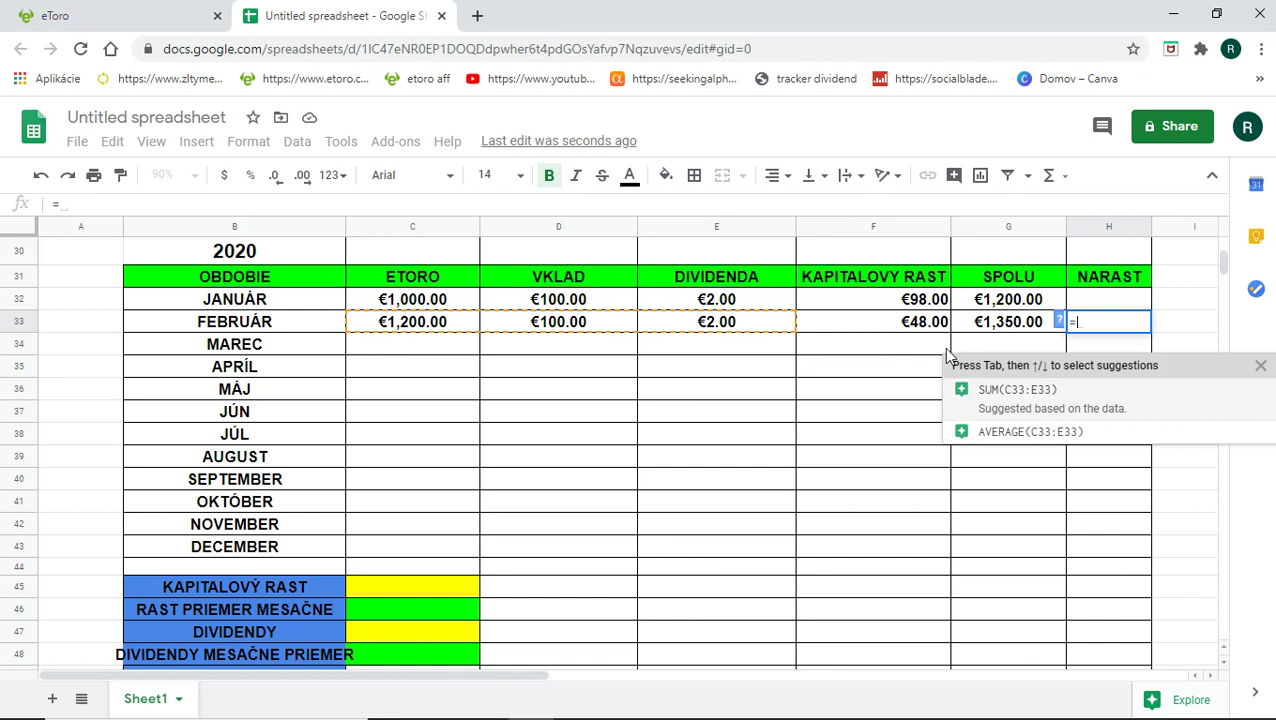
{"action": "left_click", "coordinate": [1005, 328]}
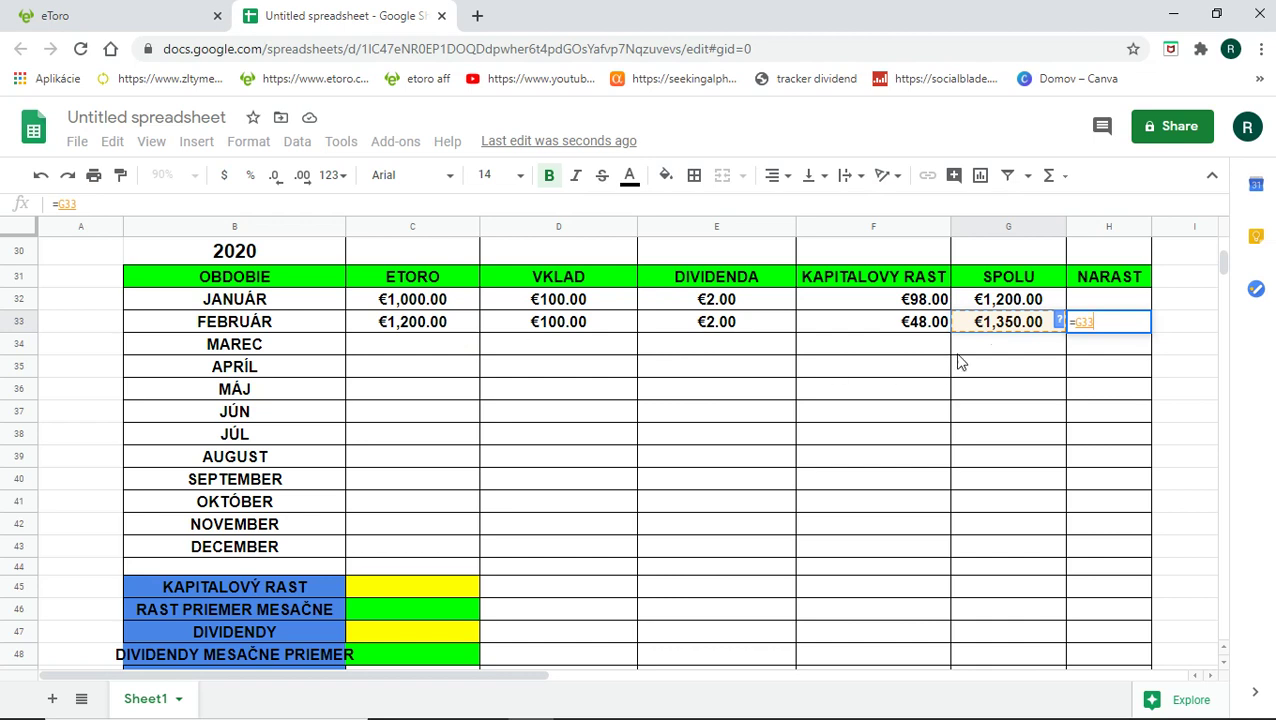
{"action": "key", "text": "BackSpace"}
{"action": "key", "text": "BackSpace"}
{"action": "key", "text": "BackSpace"}
{"action": "key", "text": "BackSpace"}
{"action": "key", "text": "Tab"}
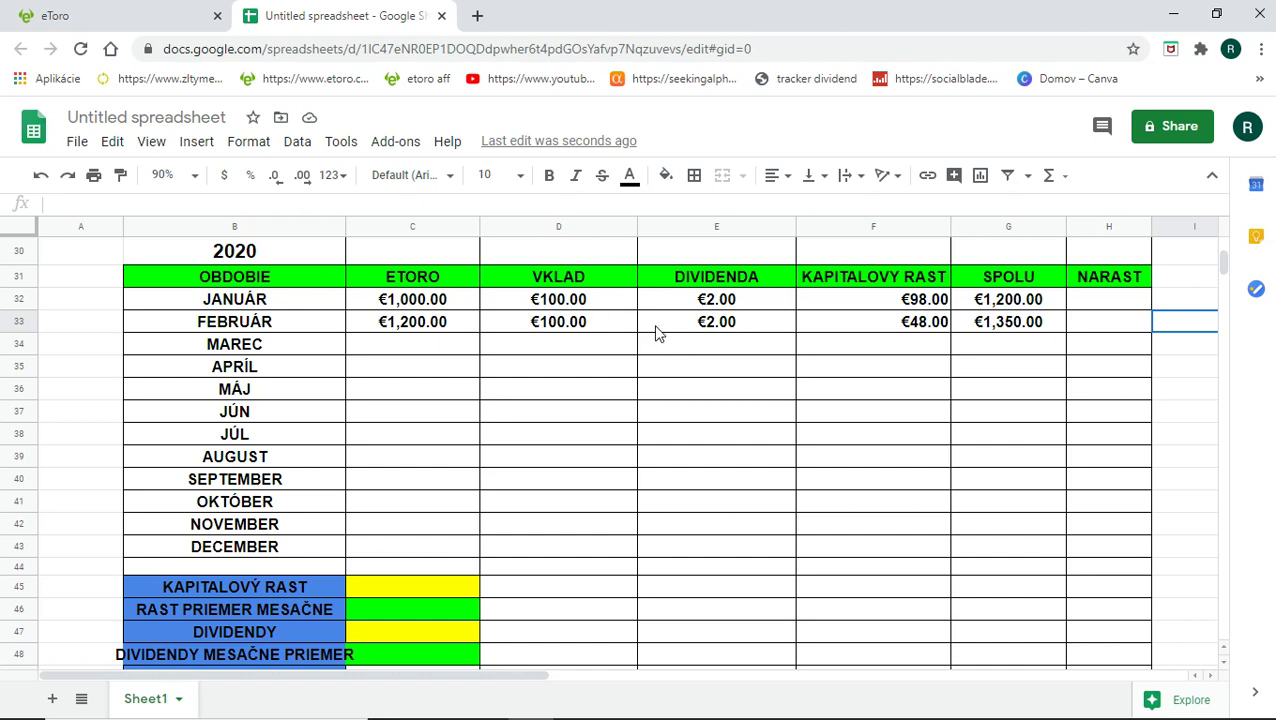
{"action": "left_click", "coordinate": [987, 334]}
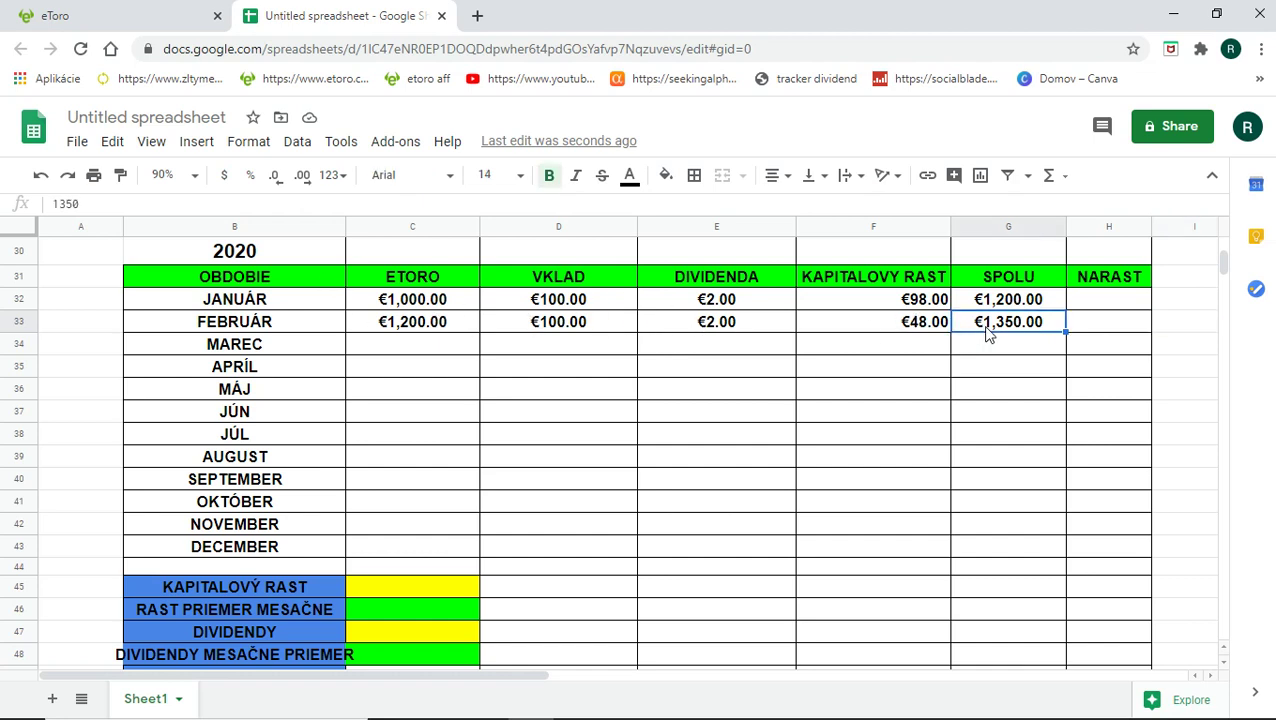
Step: Calculate February's NARAST in cell H33 with the formula =G33-C33
{"action": "left_click", "coordinate": [1090, 327]}
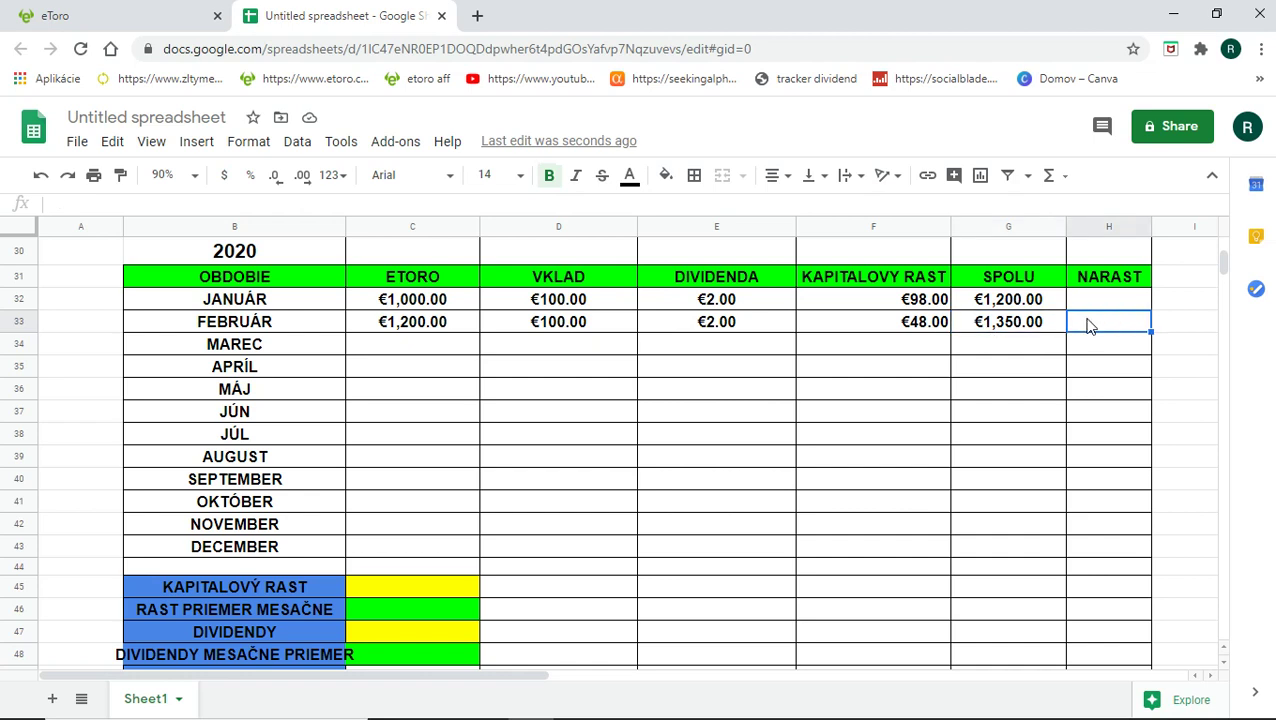
{"action": "type", "text": "="}
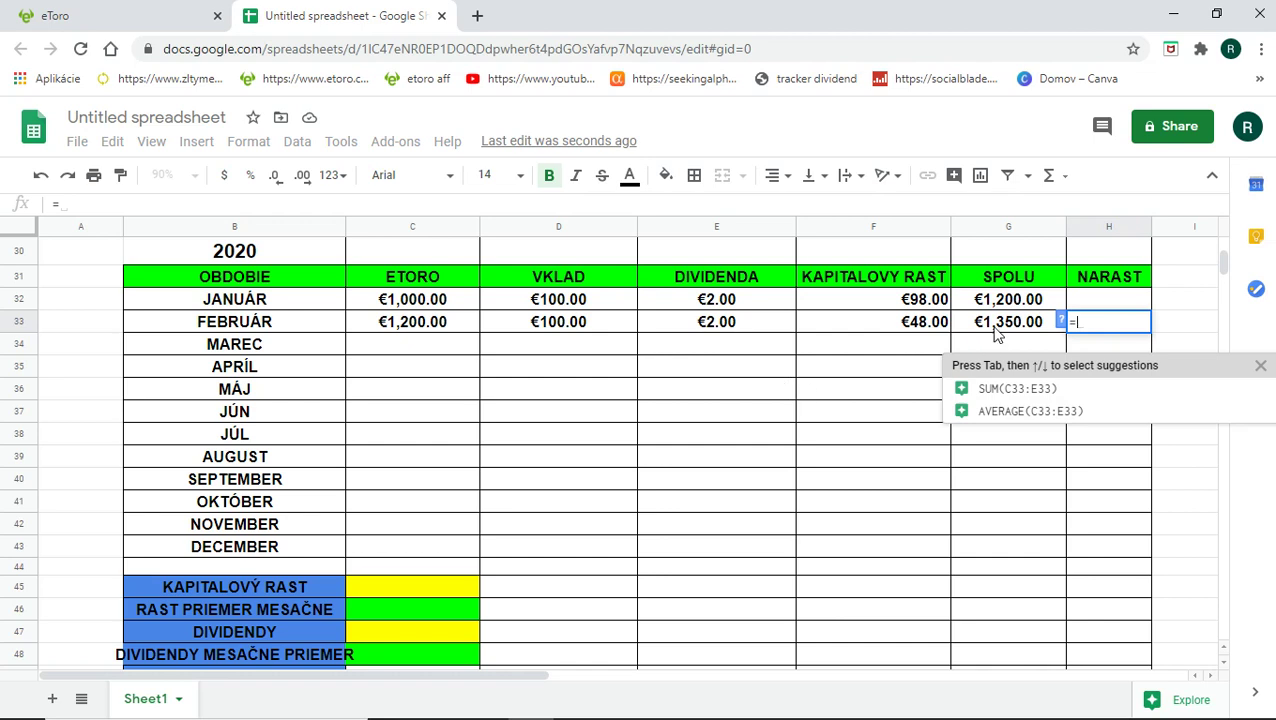
{"action": "left_click", "coordinate": [1003, 330]}
{"action": "type", "text": "-"}
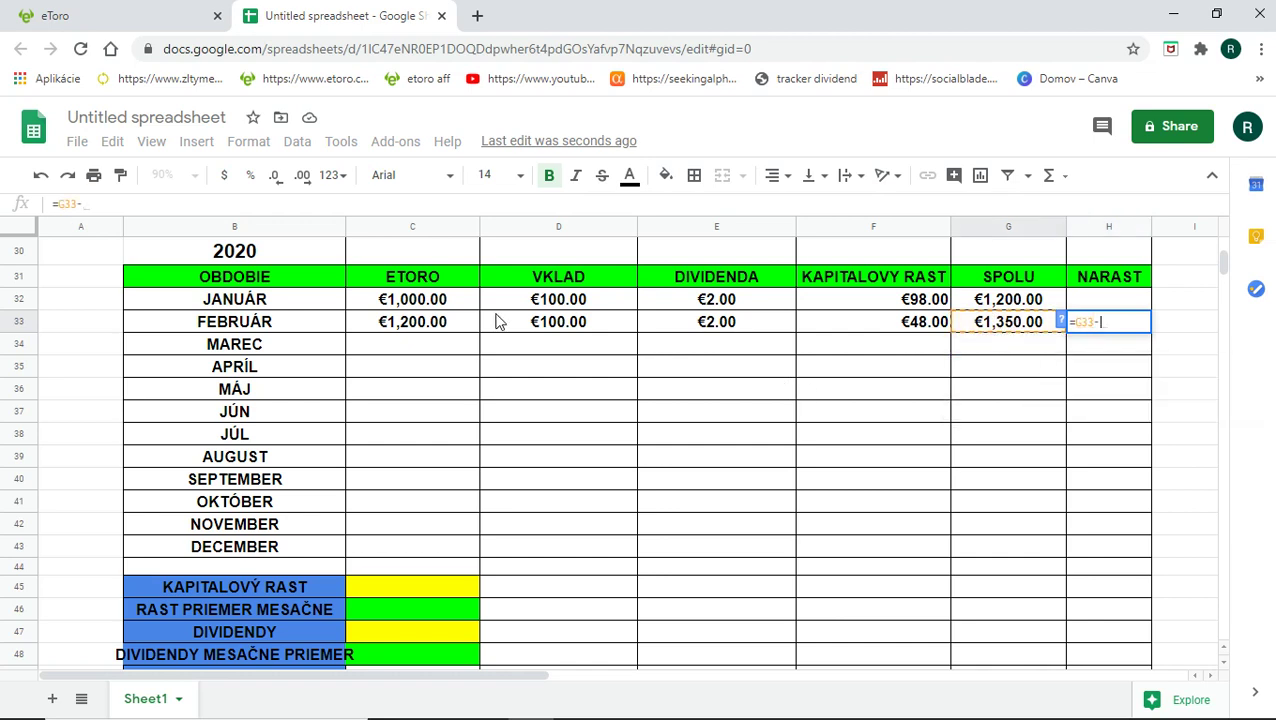
{"action": "left_click", "coordinate": [430, 328]}
{"action": "key", "text": "Return"}
{"action": "left_click", "coordinate": [907, 390]}
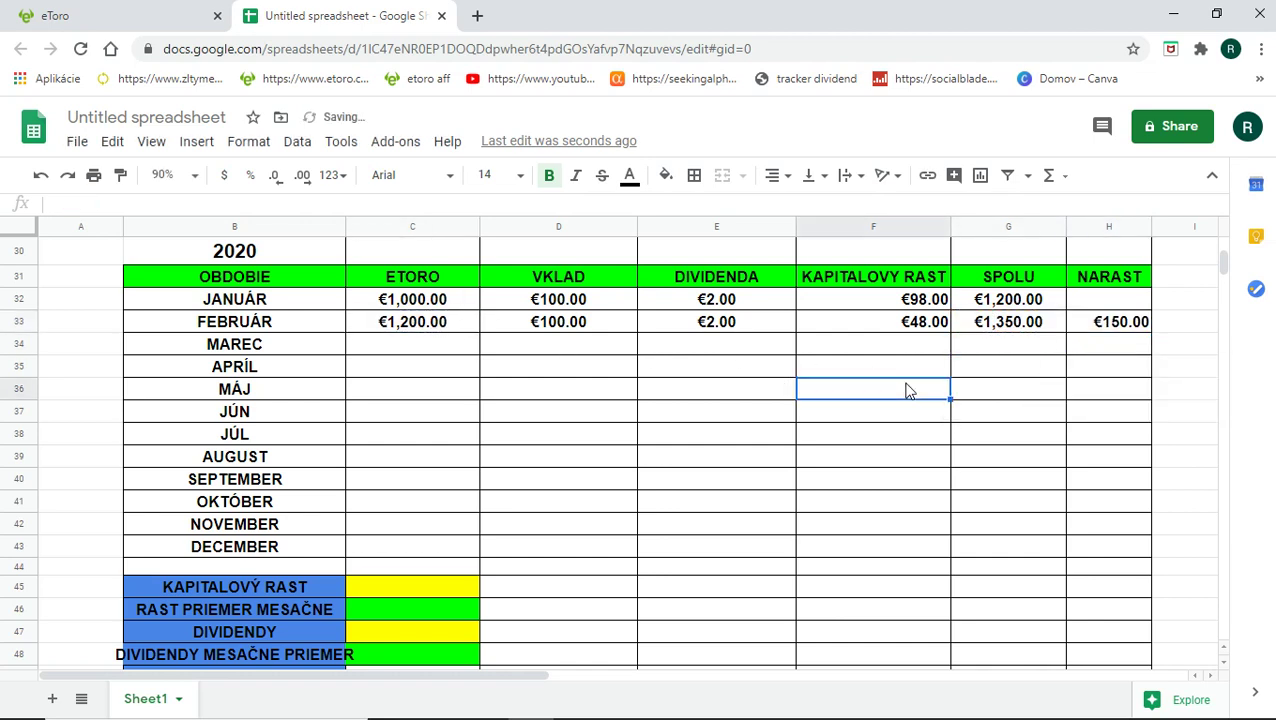
Step: Change February's NARAST formula in cell H33 to =G33-G32, subtracting January's SPOLU from February's
{"action": "left_click", "coordinate": [1104, 331]}
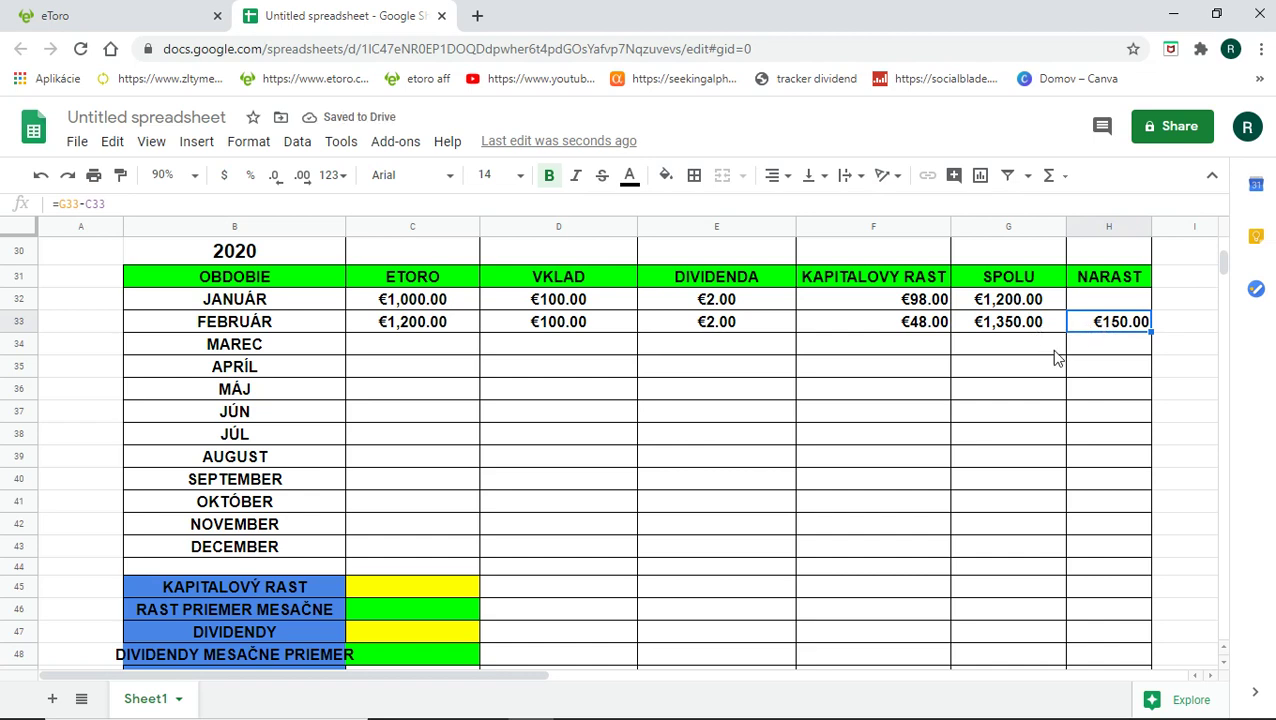
{"action": "left_click", "coordinate": [153, 198]}
{"action": "key", "text": "BackSpace"}
{"action": "key", "text": "BackSpace"}
{"action": "key", "text": "BackSpace"}
{"action": "key", "text": "BackSpace"}
{"action": "key", "text": "BackSpace"}
{"action": "key", "text": "BackSpace"}
{"action": "key", "text": "BackSpace"}
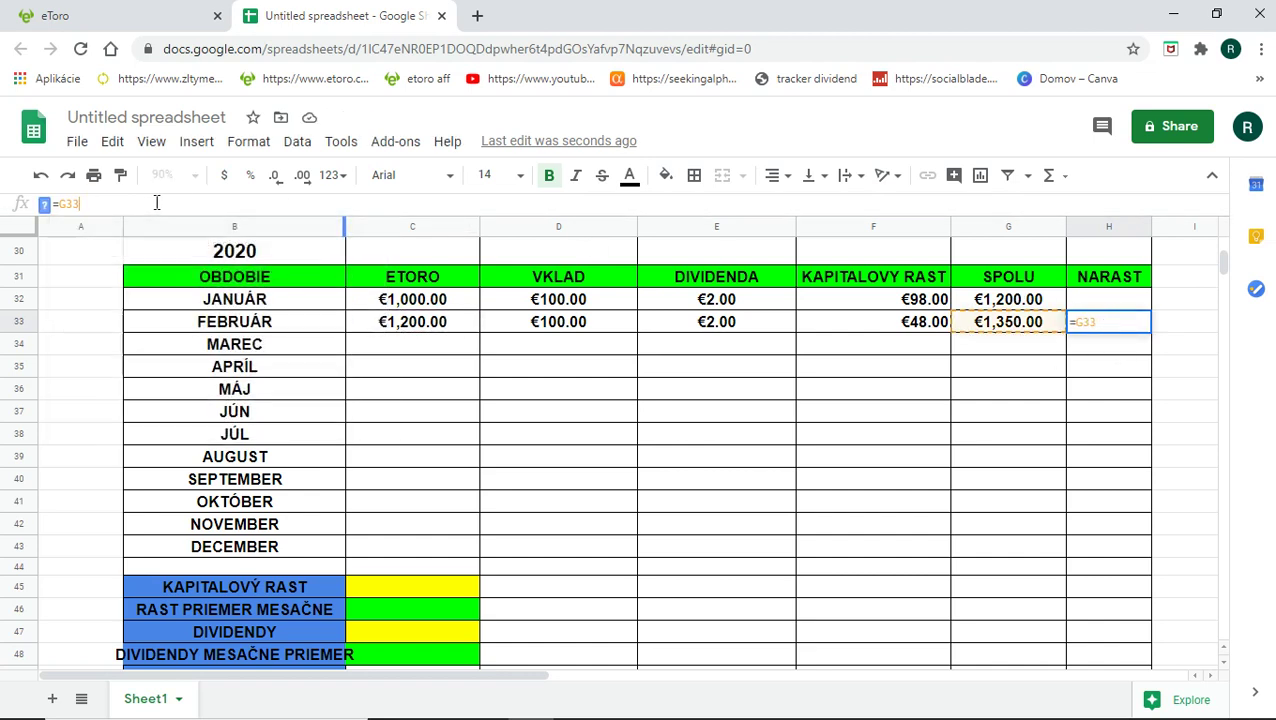
{"action": "left_click", "coordinate": [985, 331]}
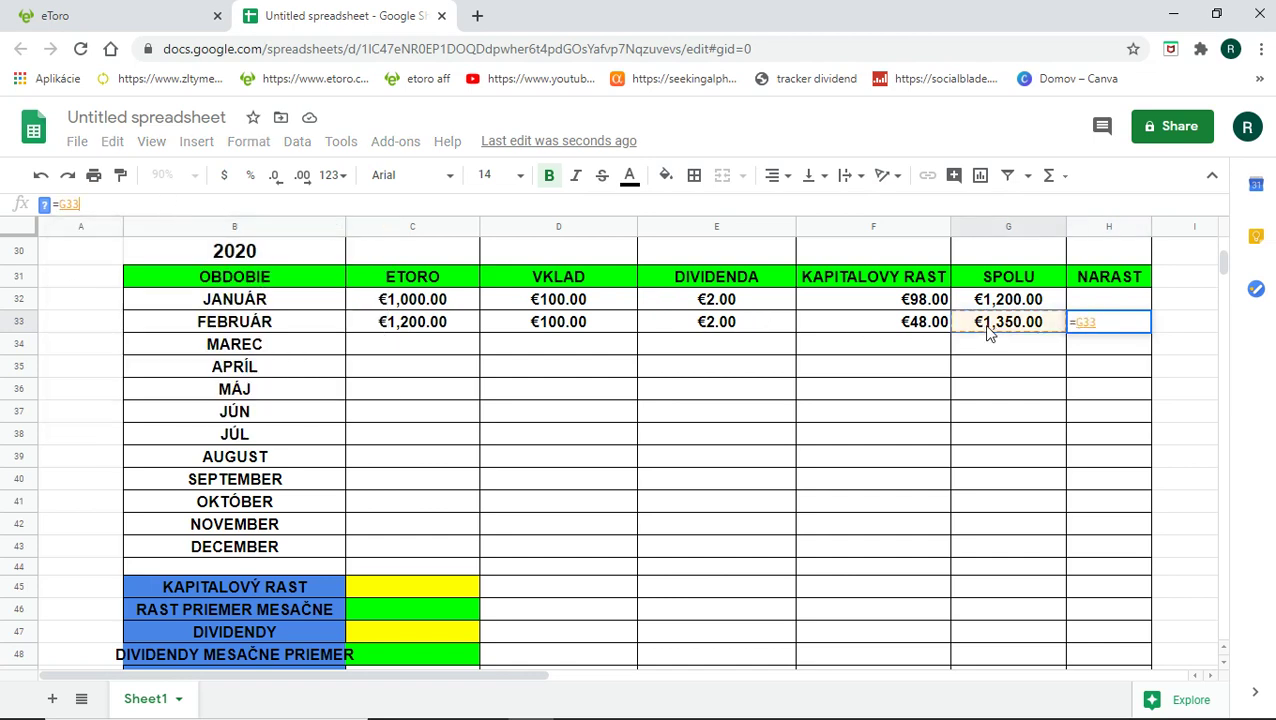
{"action": "type", "text": "-"}
{"action": "left_click", "coordinate": [1014, 310]}
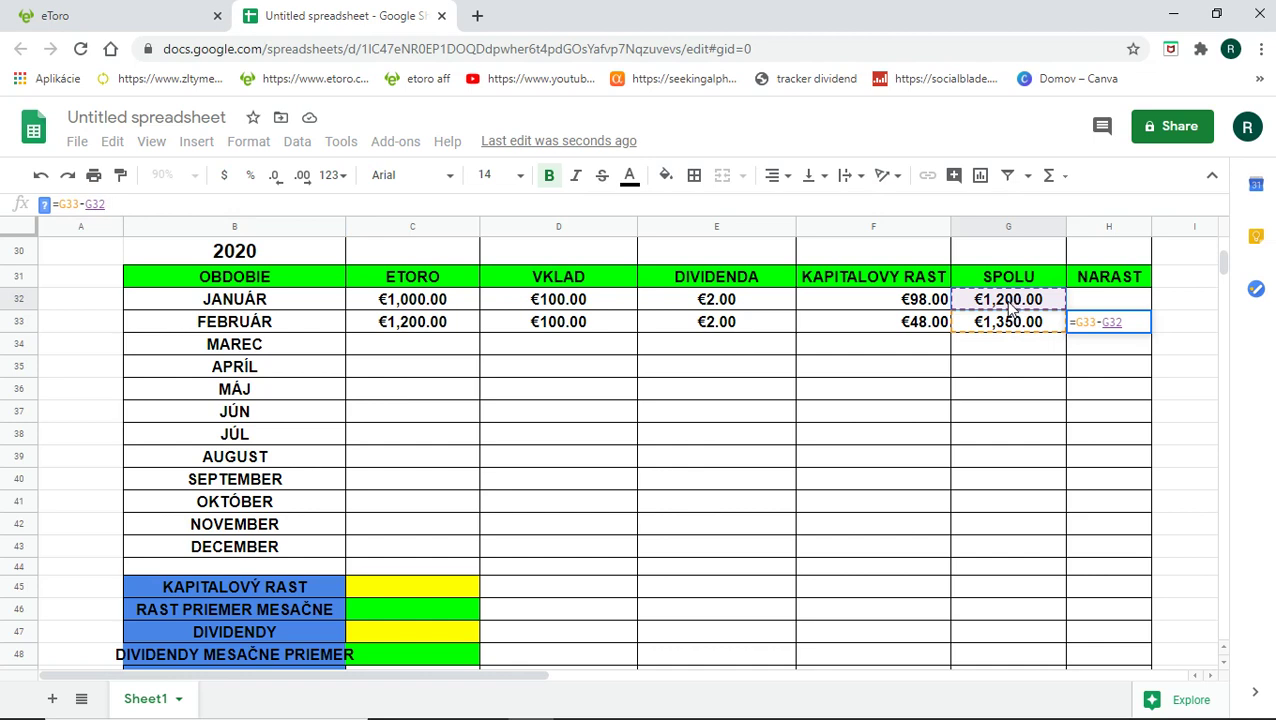
{"action": "key", "text": "Return"}
{"action": "left_click", "coordinate": [1205, 398]}
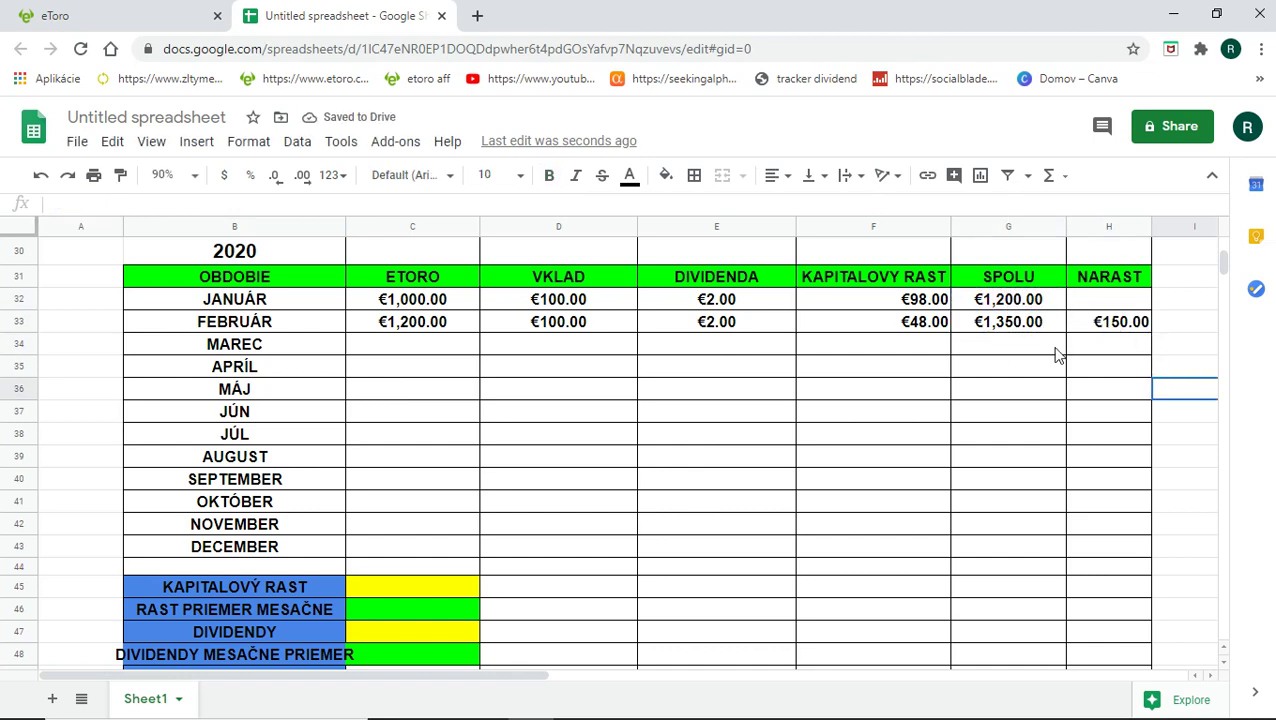
{"action": "left_click", "coordinate": [1092, 331]}
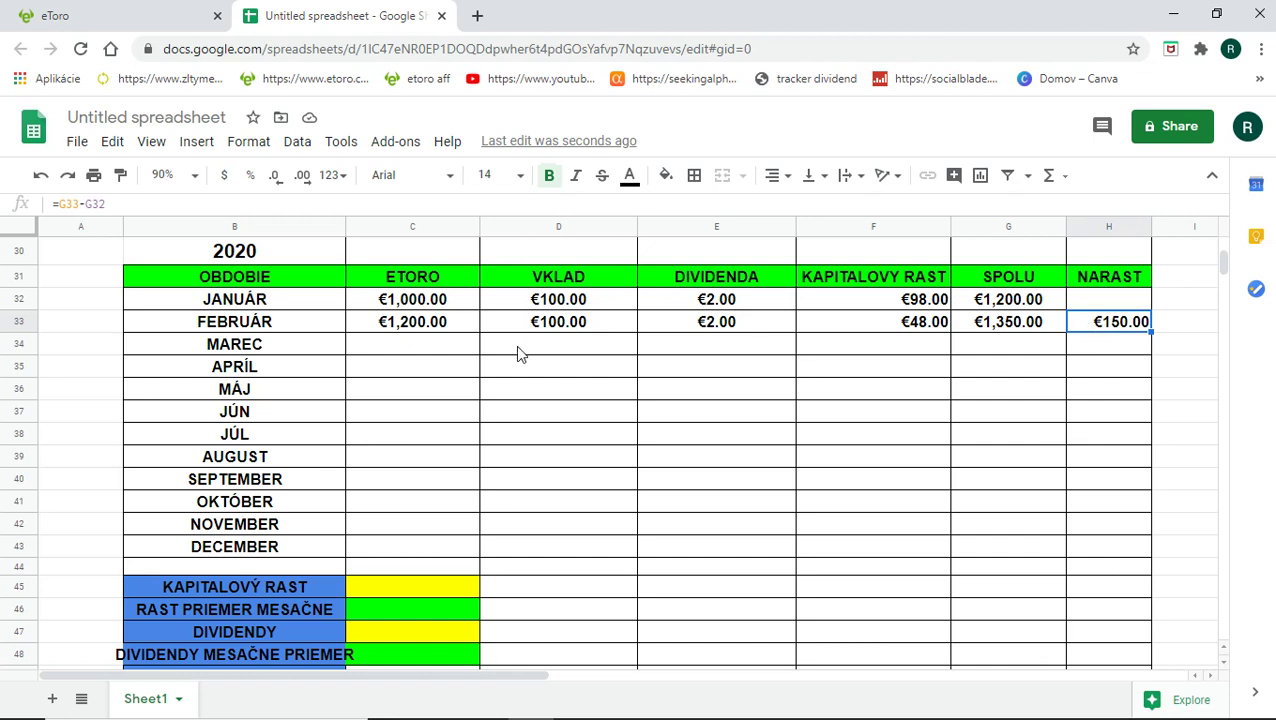
Step: Enter March's amounts in row 34: 1350 for ETORO, 568 for VKLAD and 5.48 for DIVIDENDA
{"action": "left_click", "coordinate": [432, 347]}
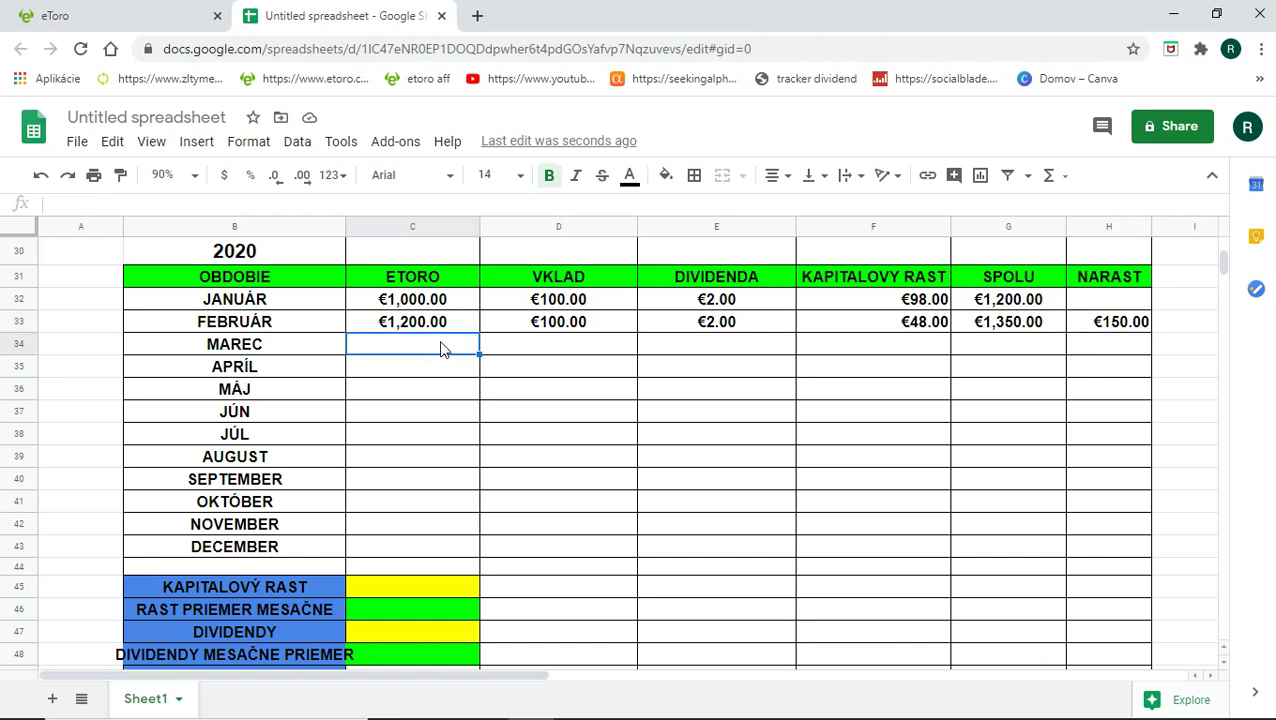
{"action": "type", "text": "1350"}
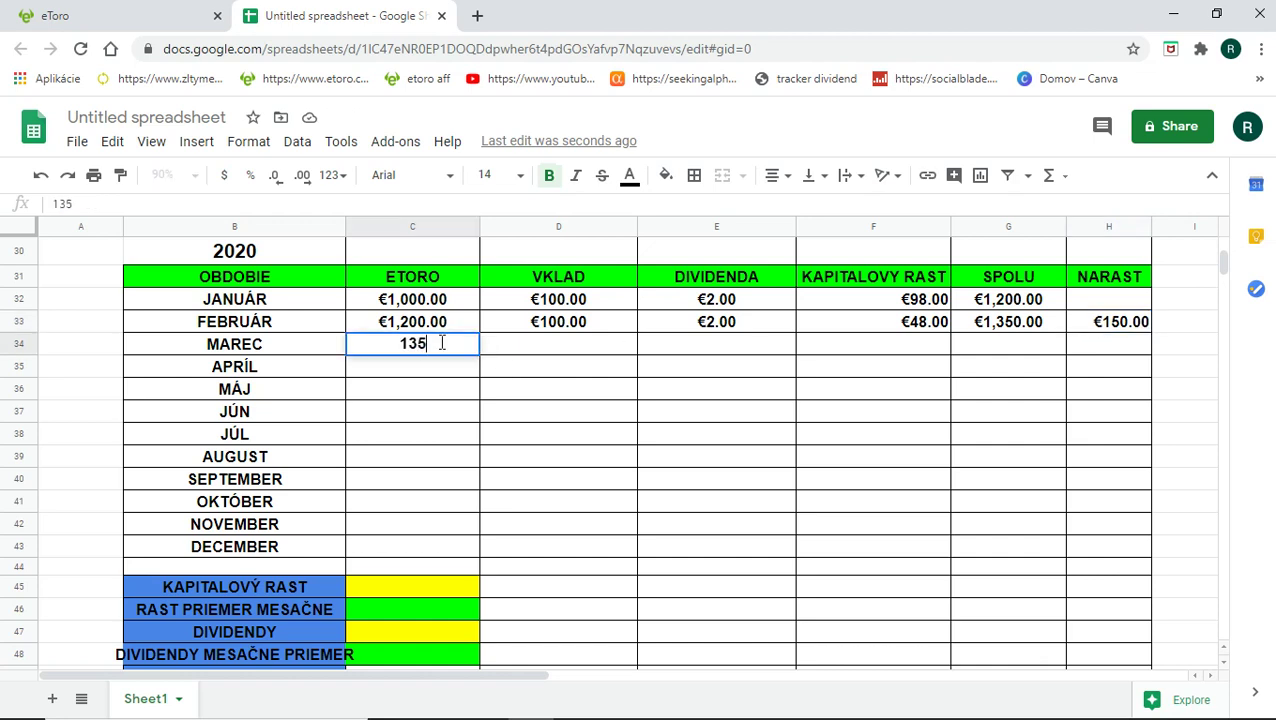
{"action": "left_click", "coordinate": [575, 347]}
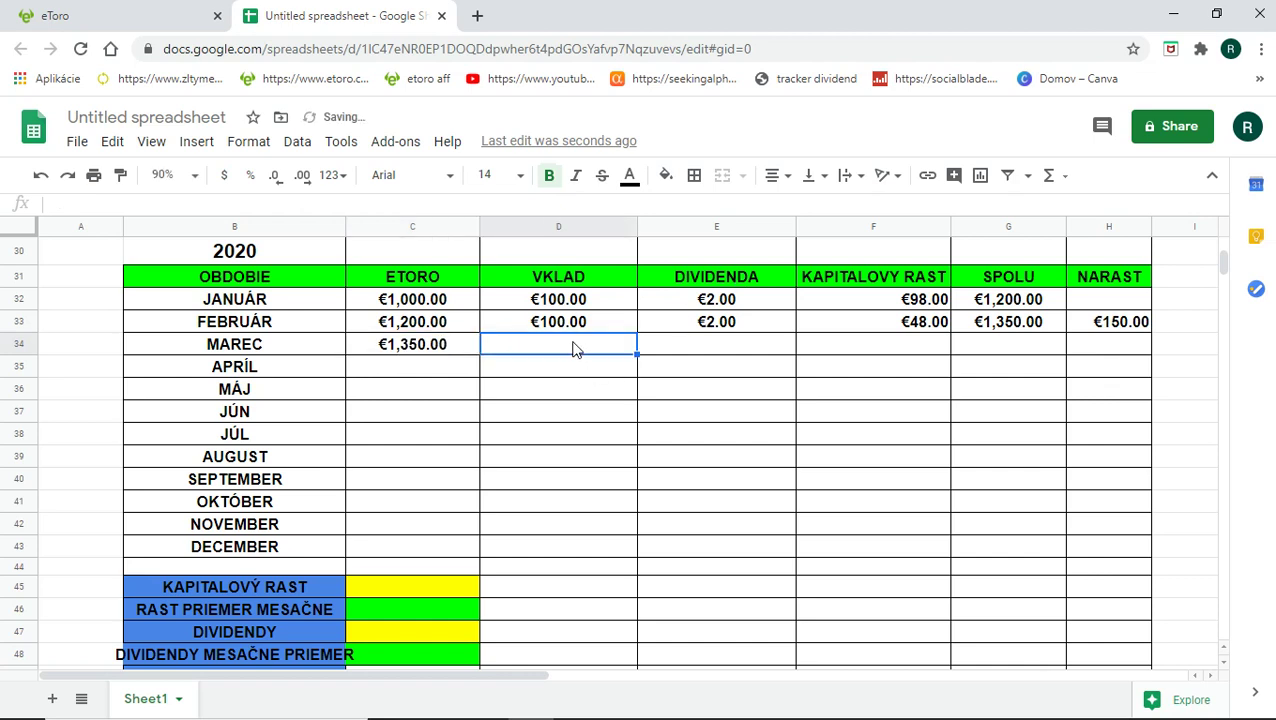
{"action": "type", "text": "568"}
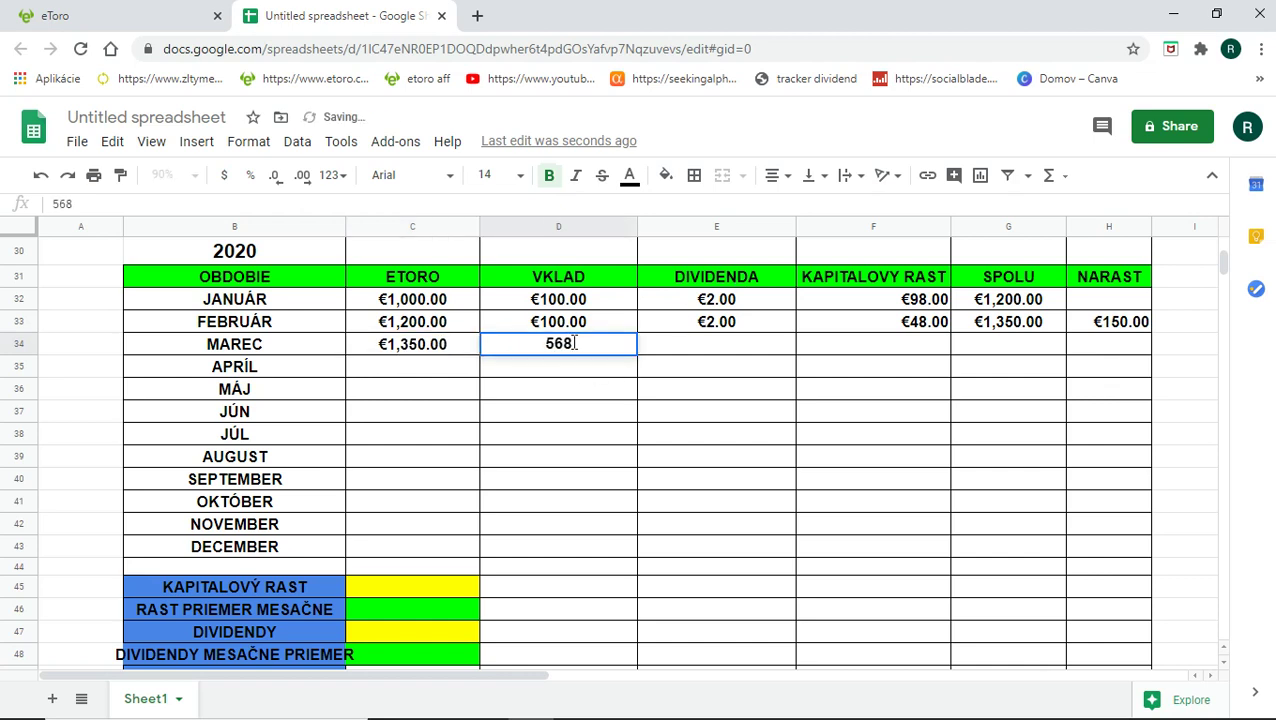
{"action": "left_click", "coordinate": [698, 345]}
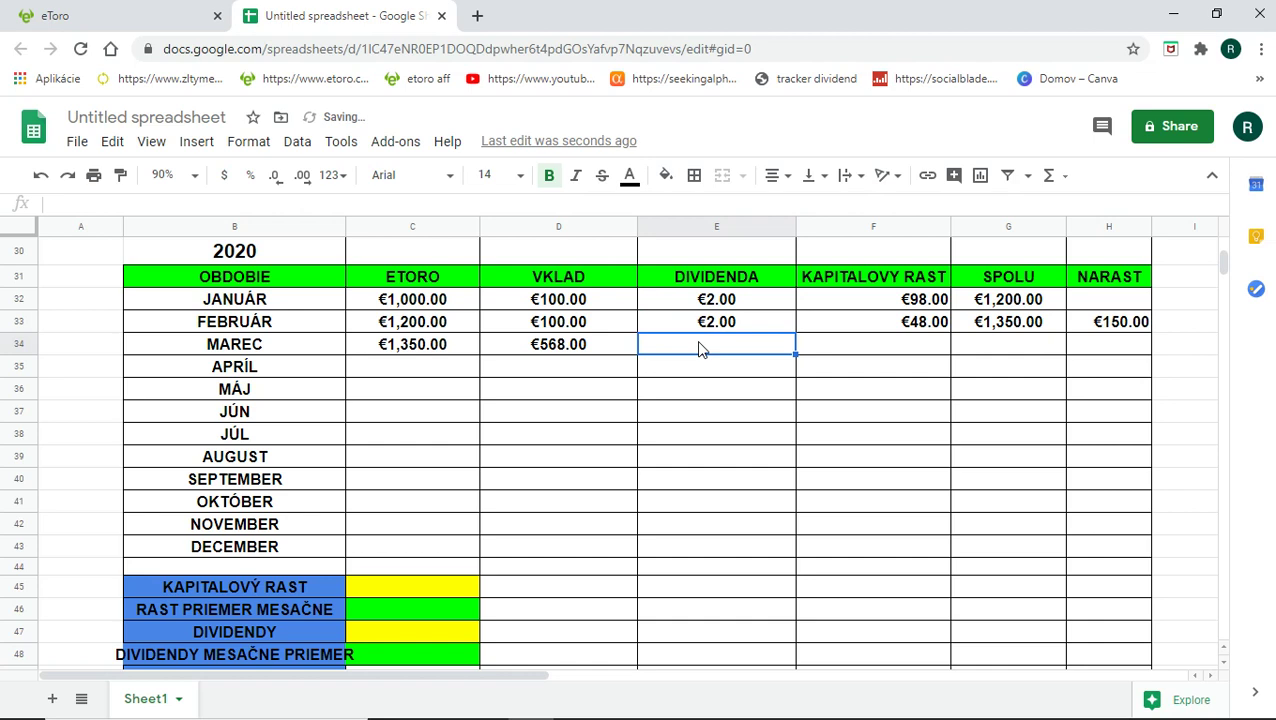
{"action": "type", "text": "5.48"}
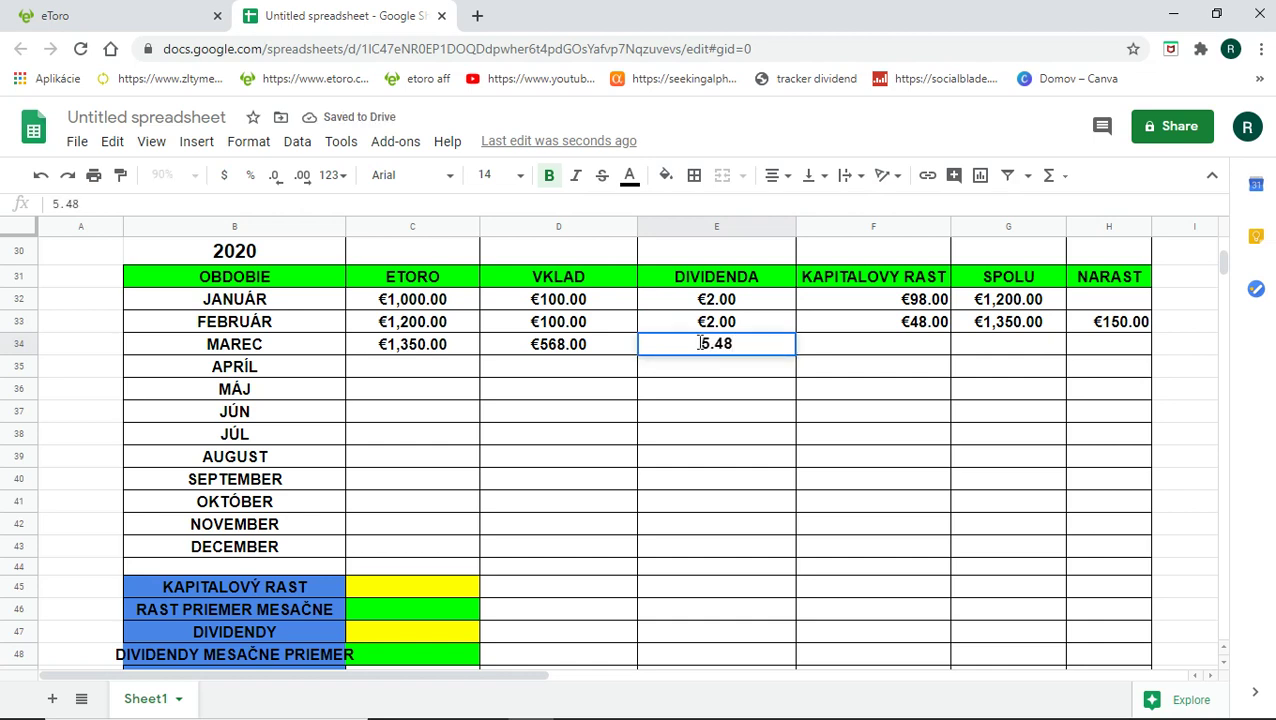
{"action": "left_click", "coordinate": [856, 365]}
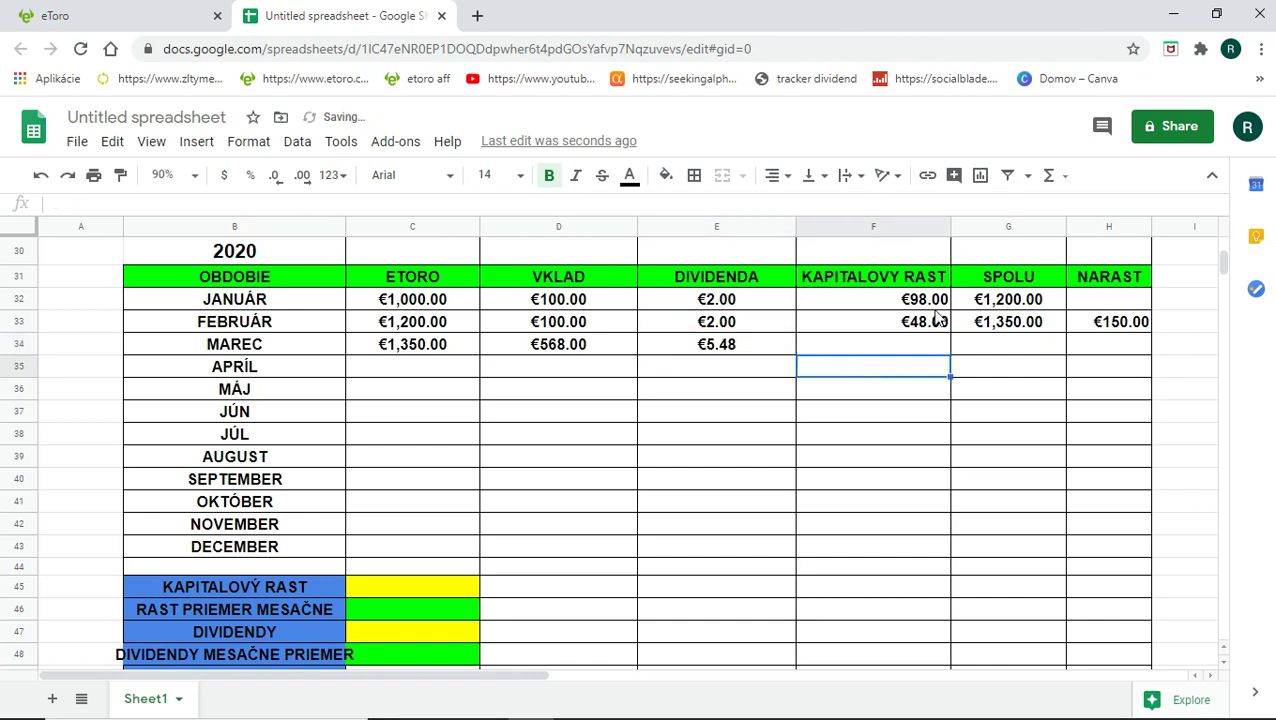
Step: Calculate March's SPOLU in cell G34 with the formula =C34+D34+E34
{"action": "left_click", "coordinate": [896, 345]}
{"action": "left_click", "coordinate": [932, 325]}
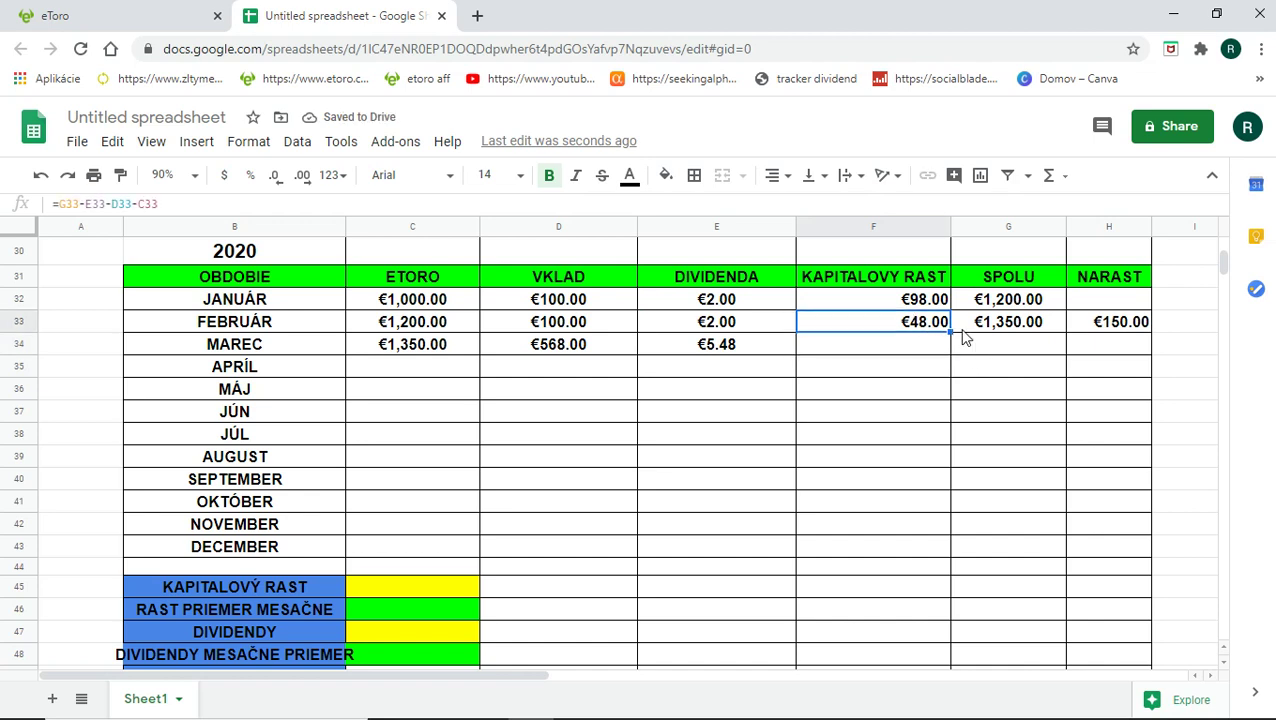
{"action": "left_click", "coordinate": [1009, 352]}
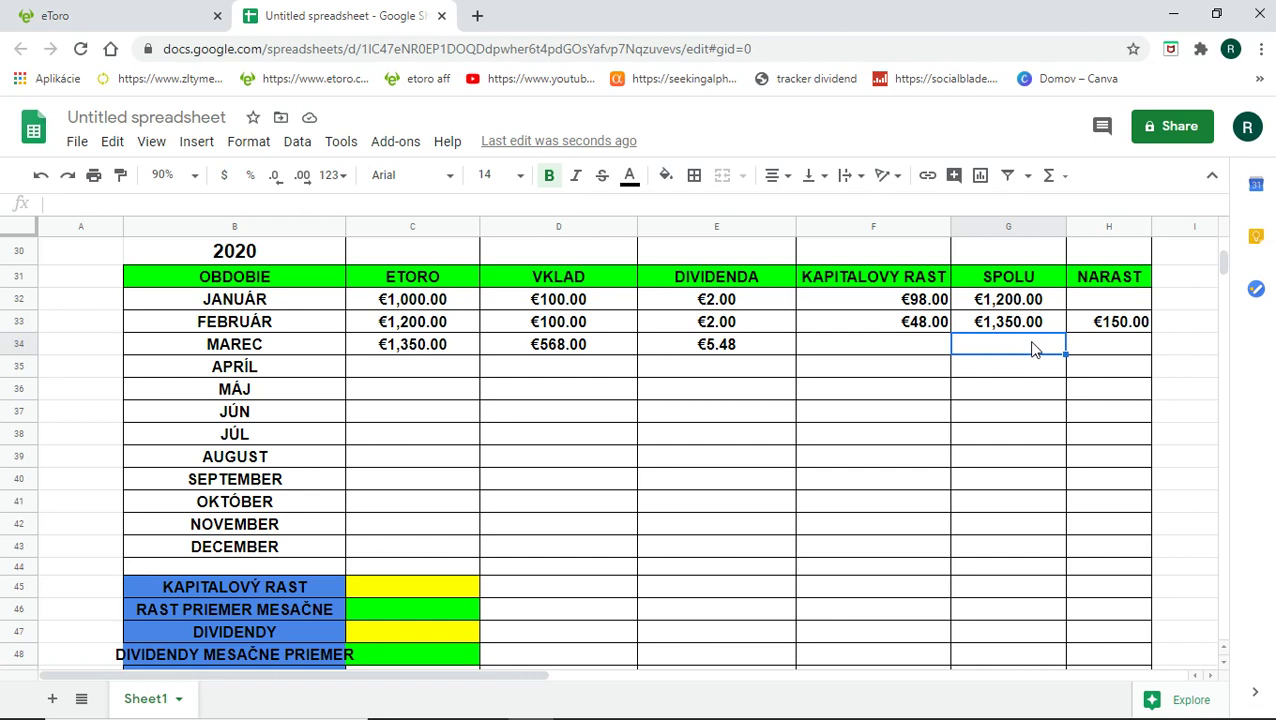
{"action": "left_click", "coordinate": [1032, 330]}
{"action": "left_click", "coordinate": [1017, 347]}
{"action": "double_click", "coordinate": [1003, 348]}
{"action": "type", "text": "="}
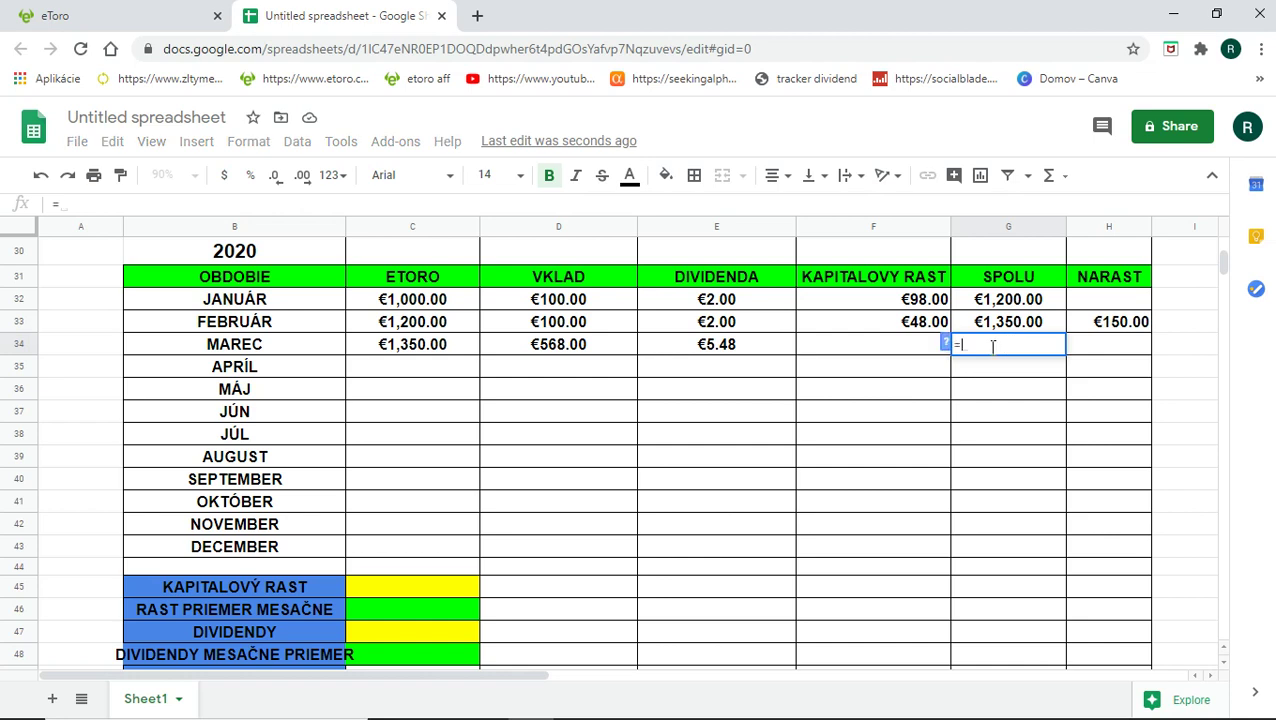
{"action": "left_click", "coordinate": [443, 347]}
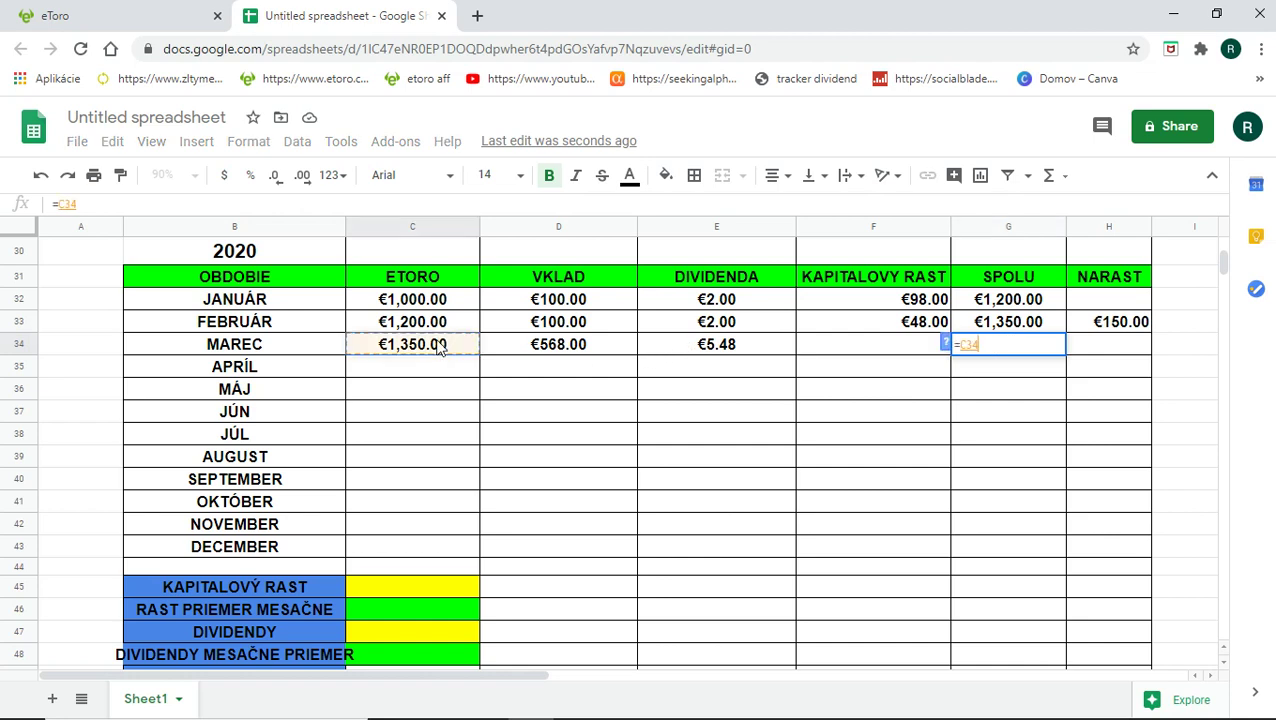
{"action": "type", "text": "+"}
{"action": "left_click", "coordinate": [545, 350]}
{"action": "type", "text": "+"}
{"action": "left_click", "coordinate": [731, 352]}
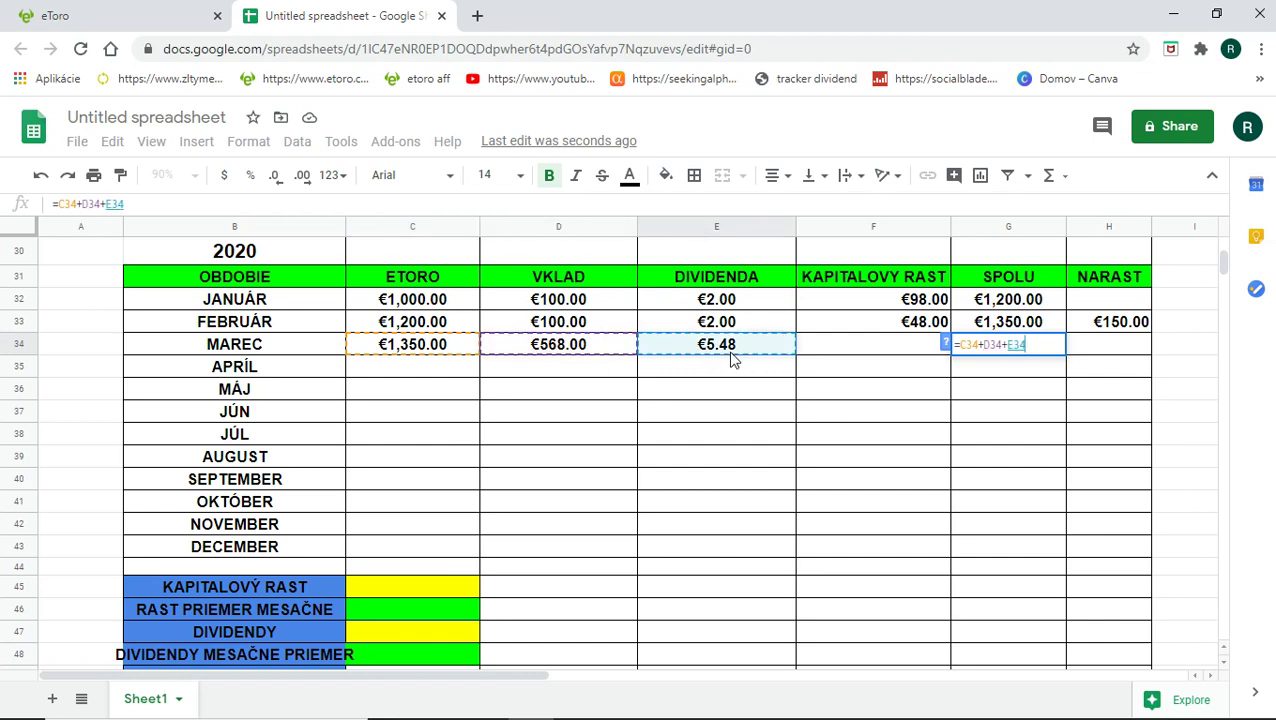
{"action": "key", "text": "Return"}
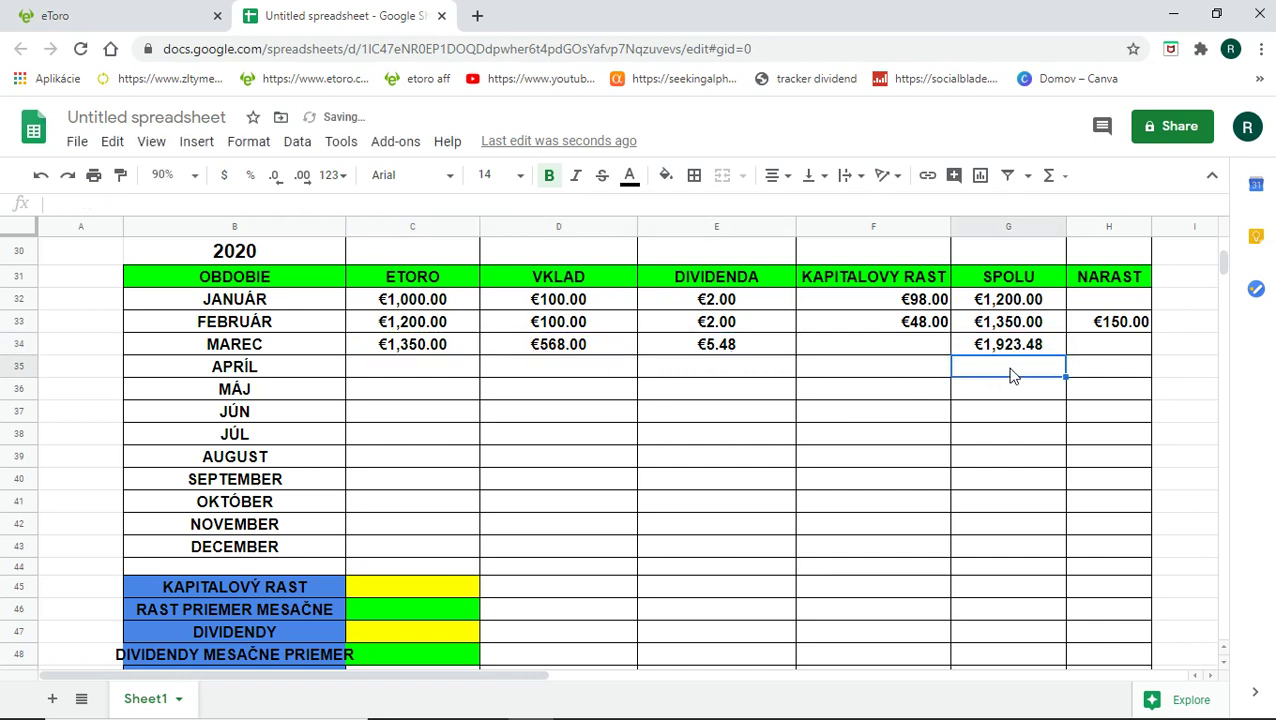
Step: Replace March's SPOLU formula in cell G34 with the fixed amount 1923.48
{"action": "left_click", "coordinate": [1014, 352]}
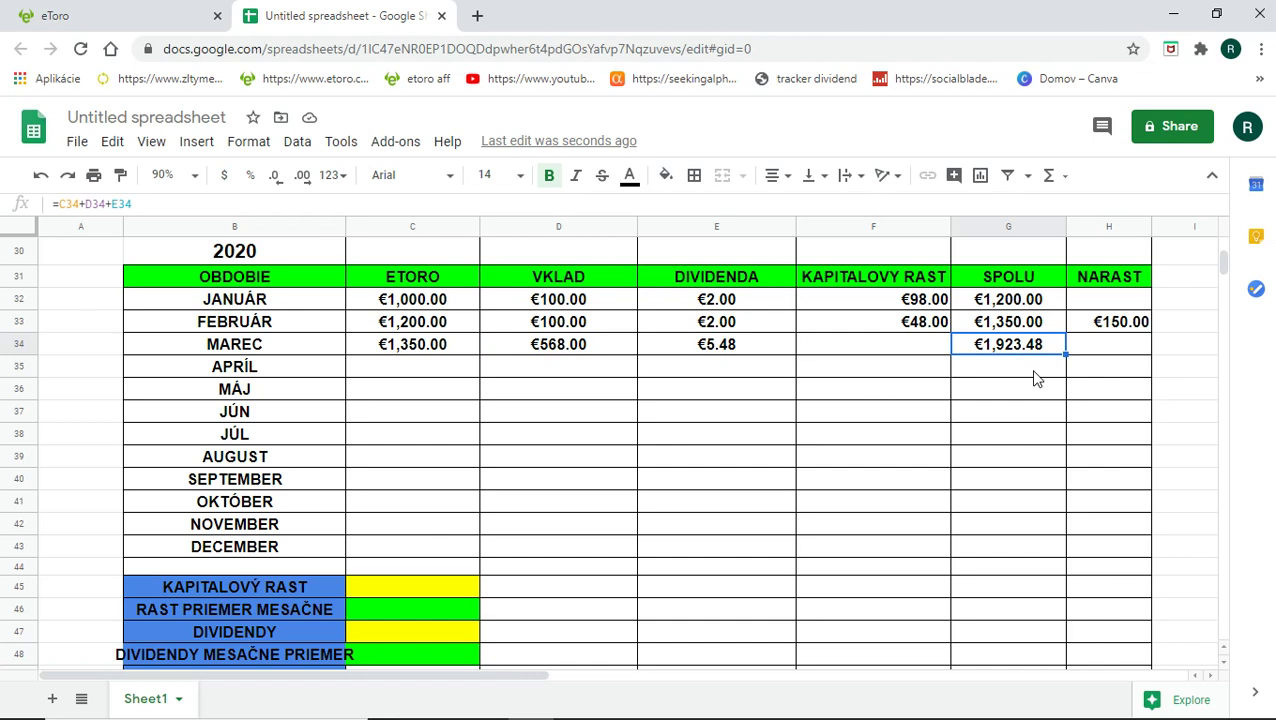
{"action": "type", "text": "1,"}
{"action": "type", "text": "923"}
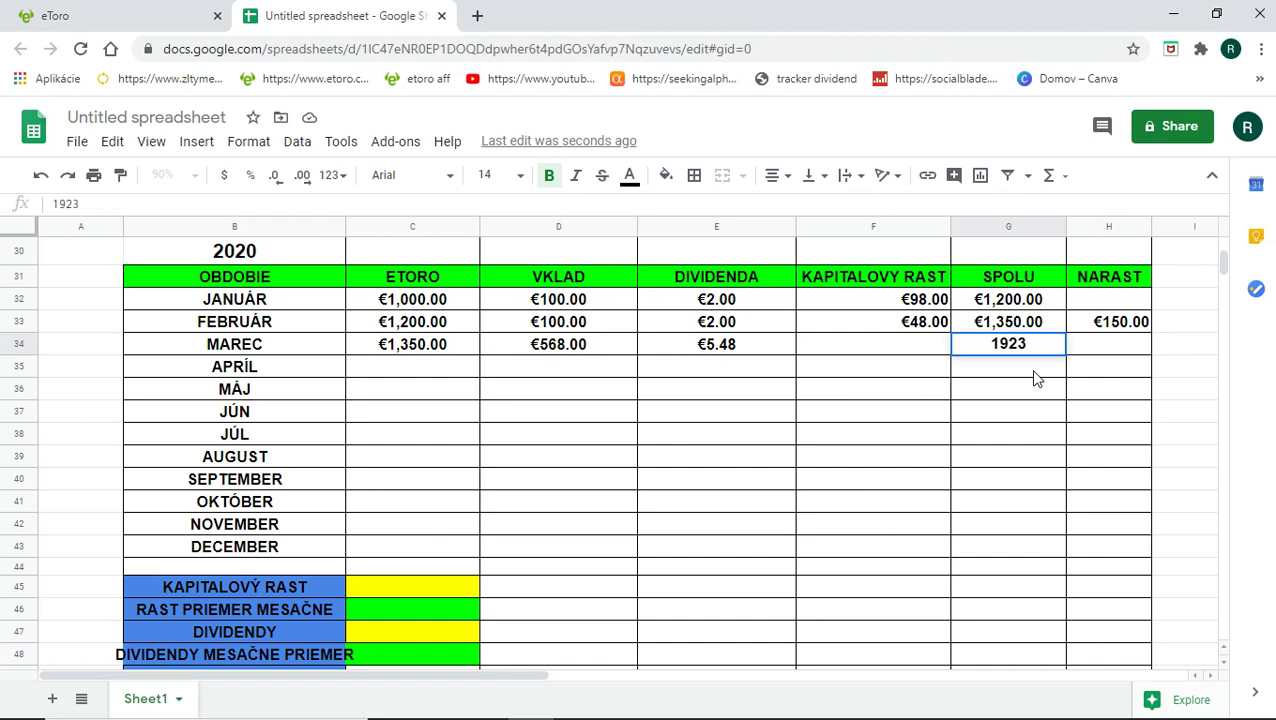
{"action": "type", "text": ".48"}
{"action": "key", "text": "Return"}
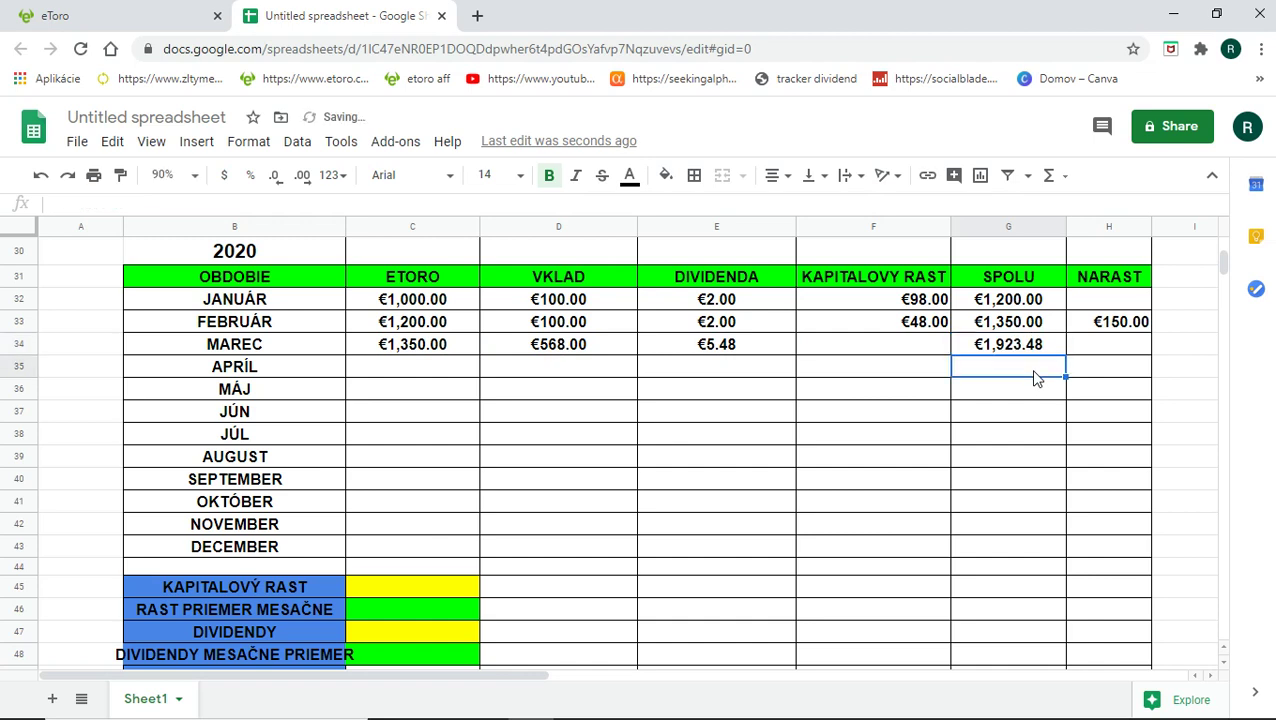
Step: Try copying February's KAPITALOVY RAST formula from cell F33 down to F34, and clear the copied cell
{"action": "left_click", "coordinate": [905, 322]}
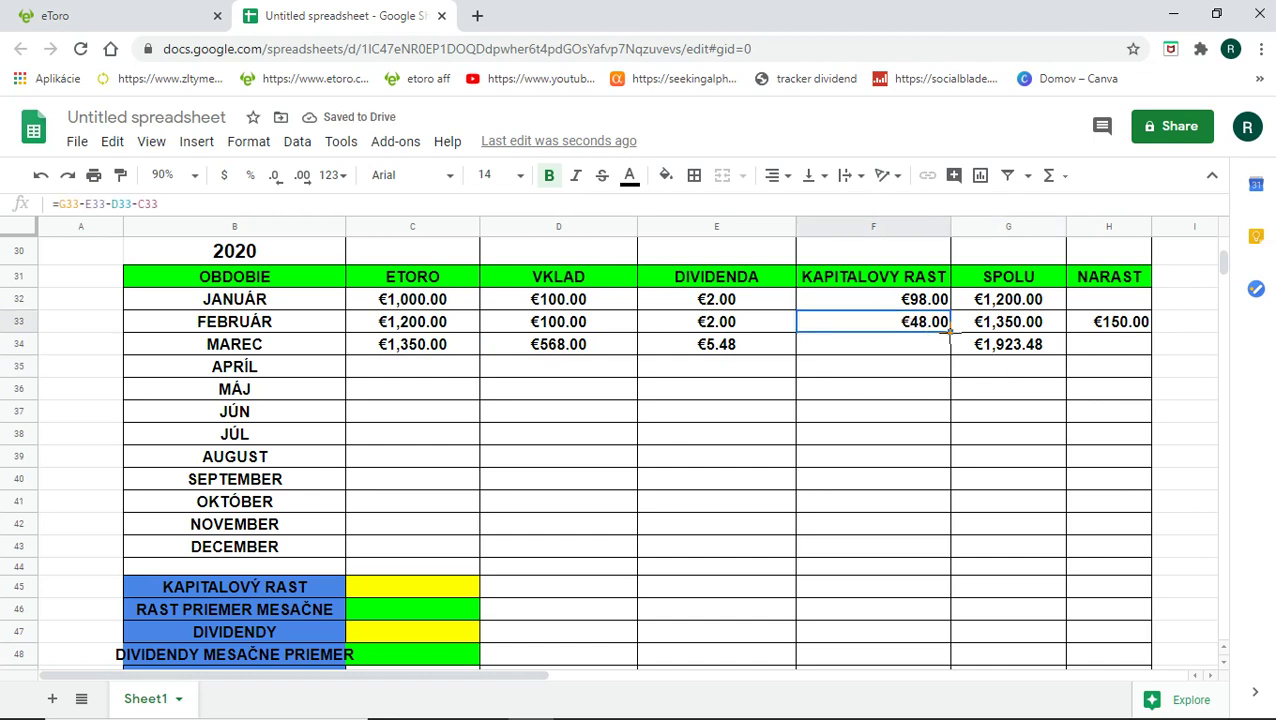
{"action": "left_click_drag", "start_coordinate": [950, 332], "coordinate": [955, 344]}
{"action": "left_click", "coordinate": [933, 346]}
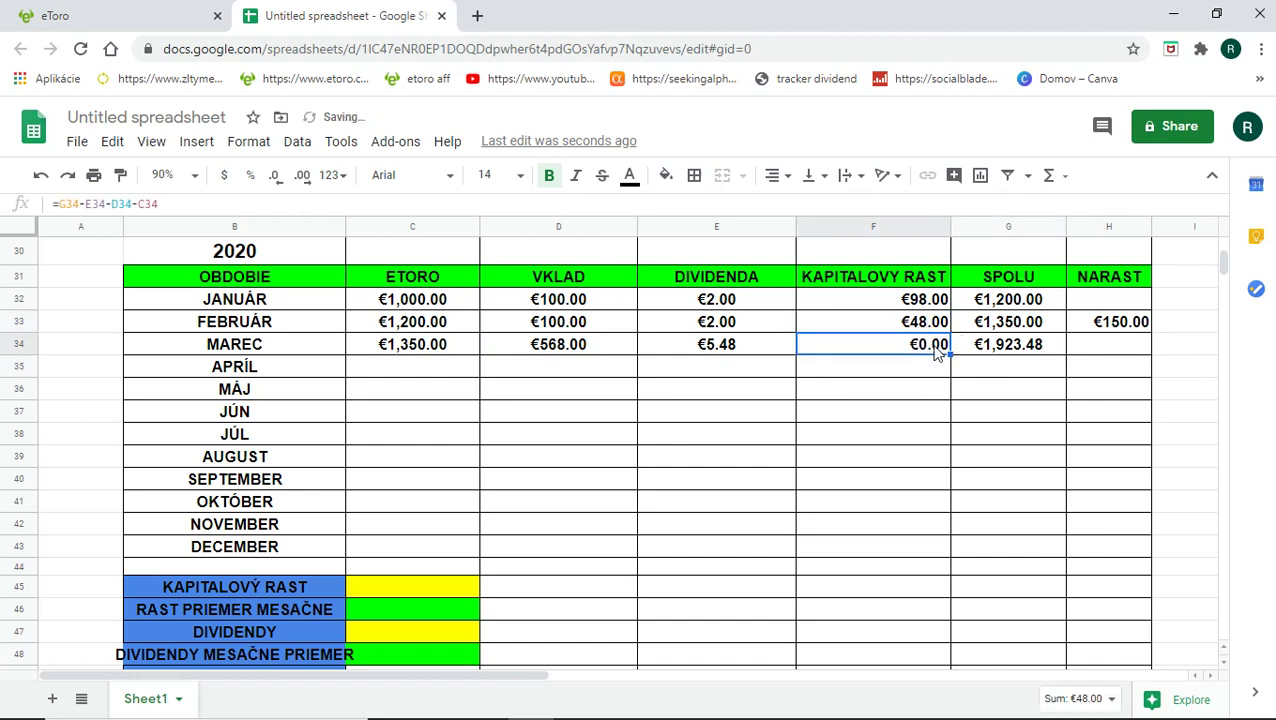
{"action": "left_click", "coordinate": [200, 199]}
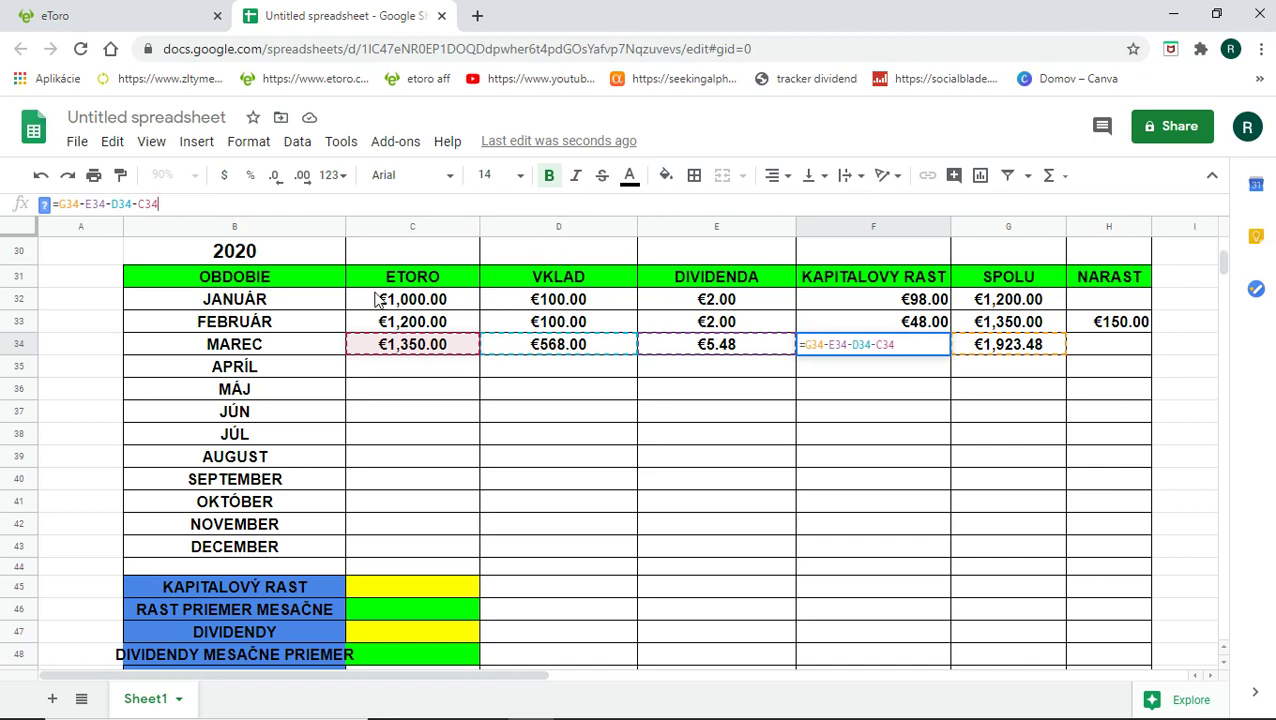
{"action": "key", "text": "Return"}
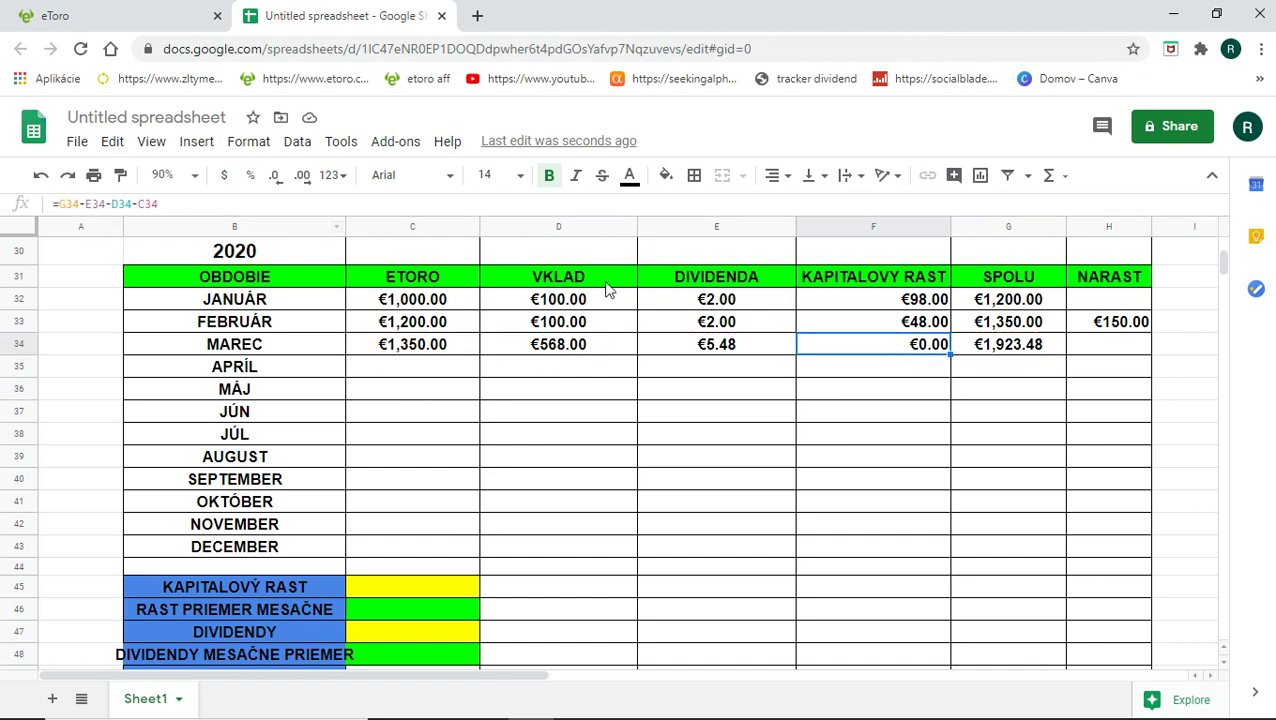
{"action": "key", "text": "Delete"}
Step: Set March's SPOLU amount in cell G34 to 2000
{"action": "left_click", "coordinate": [990, 350]}
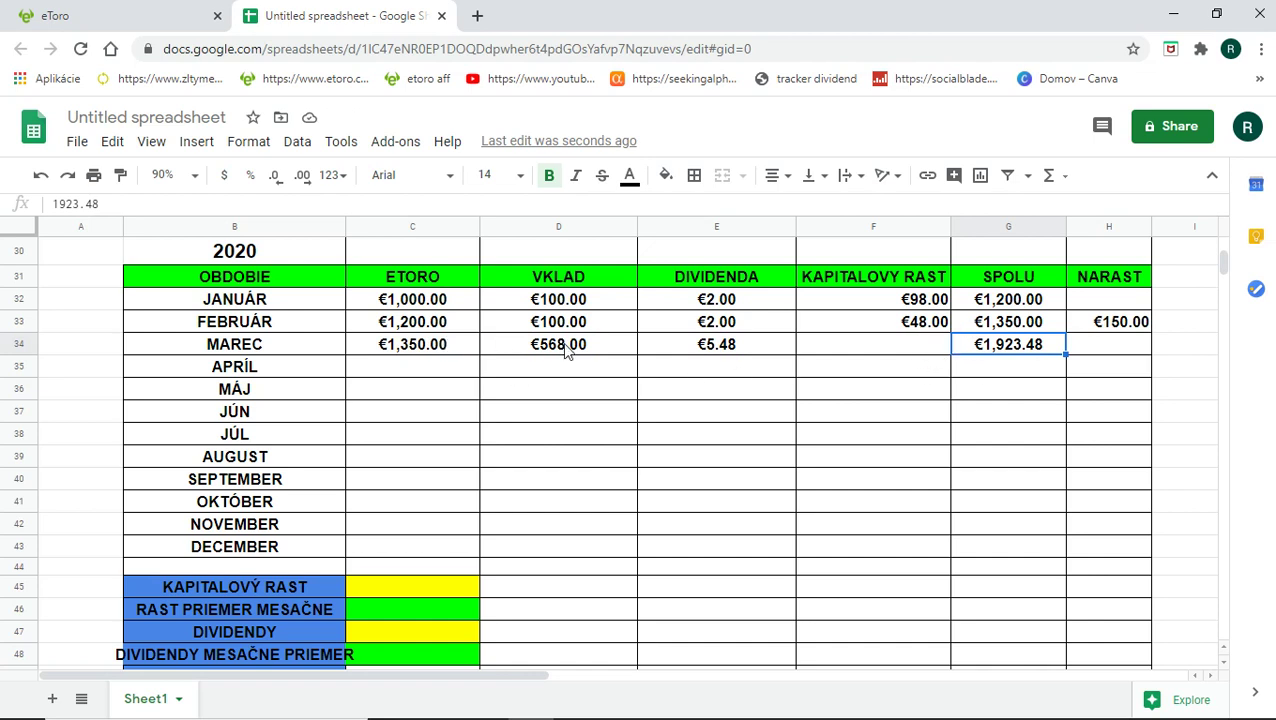
{"action": "left_click", "coordinate": [884, 350]}
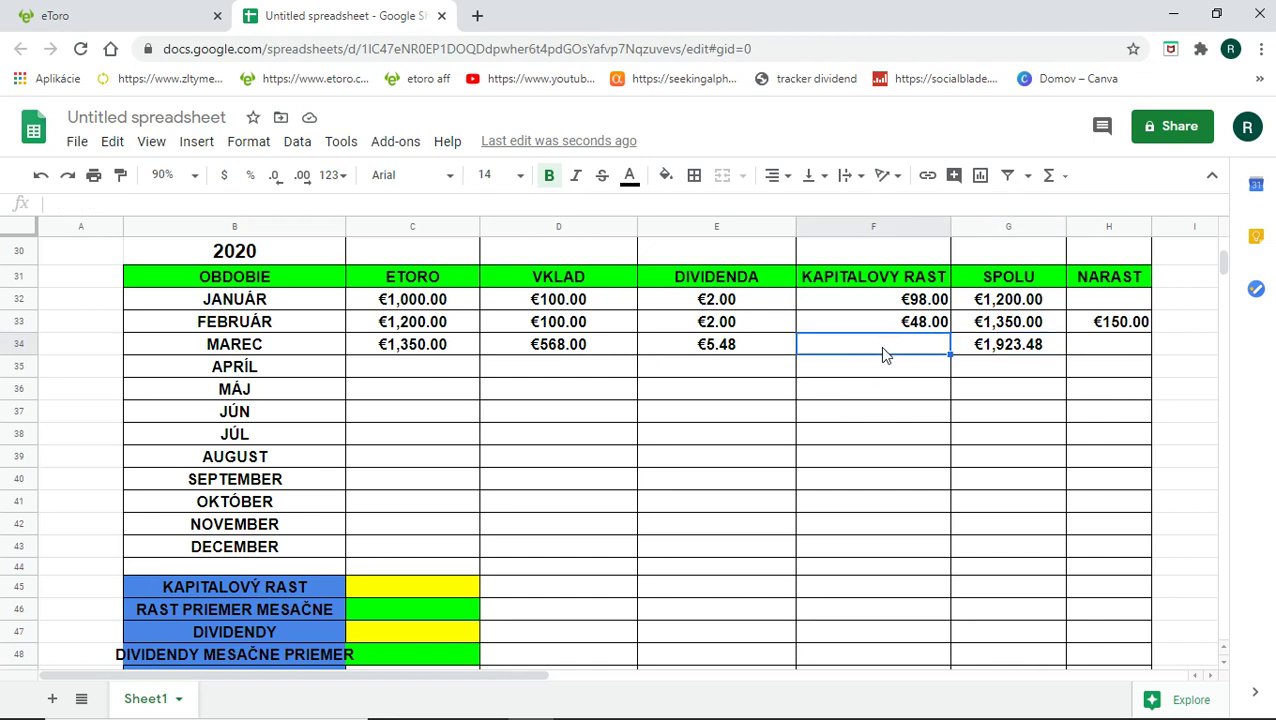
{"action": "left_click", "coordinate": [983, 348]}
{"action": "type", "text": "2000"}
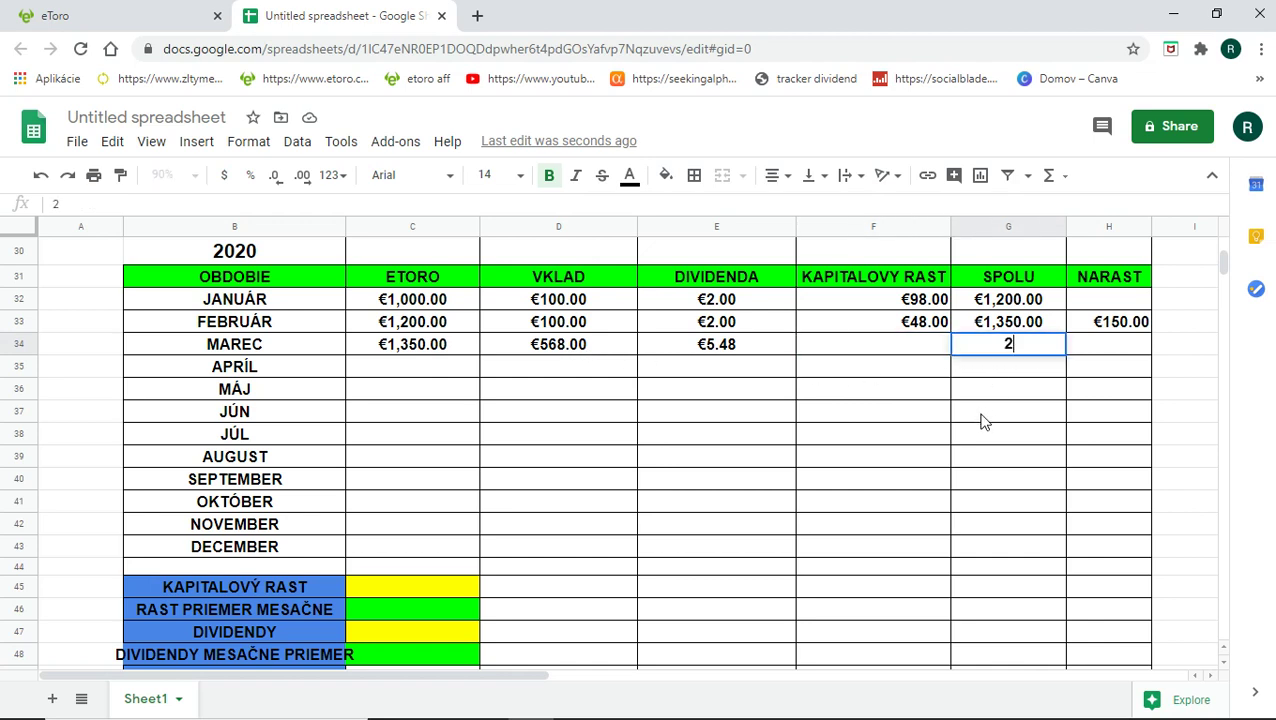
Step: Copy February's KAPITALOVY RAST formula from cell F33 down to March's cell F34
{"action": "left_click", "coordinate": [918, 344]}
{"action": "left_click", "coordinate": [937, 328]}
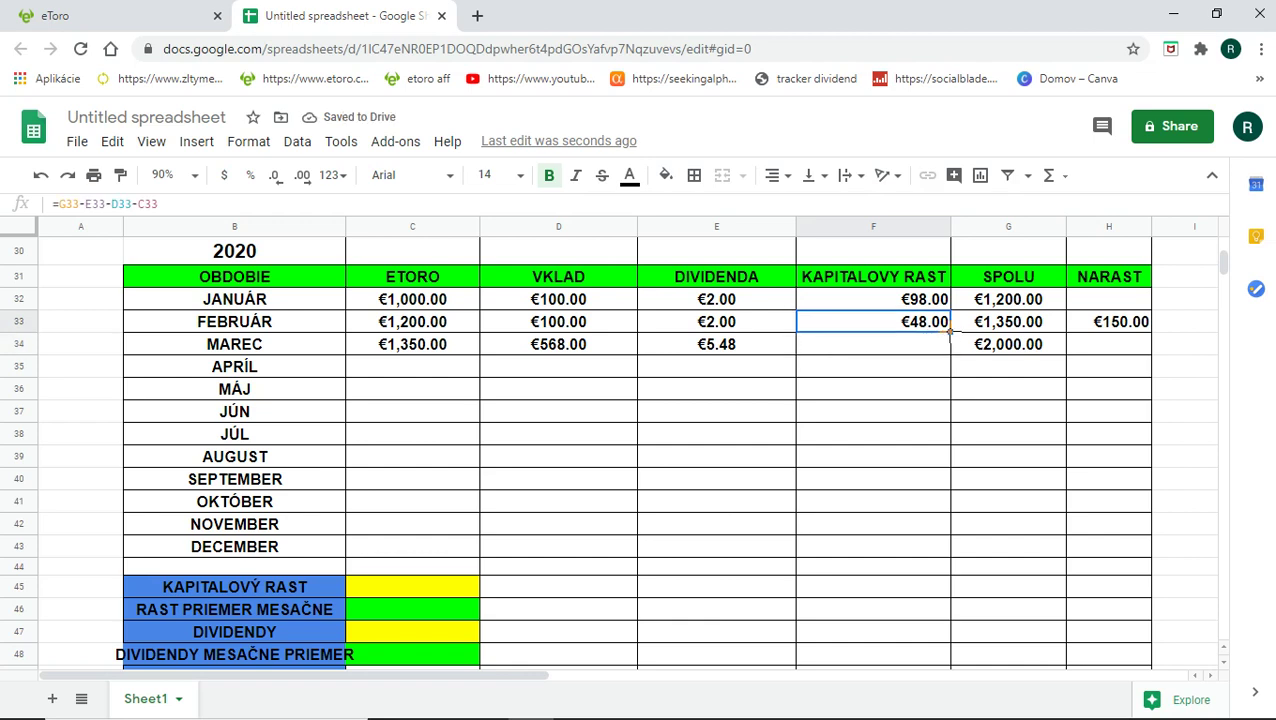
{"action": "left_click_drag", "start_coordinate": [950, 333], "coordinate": [948, 352]}
{"action": "left_click", "coordinate": [983, 386]}
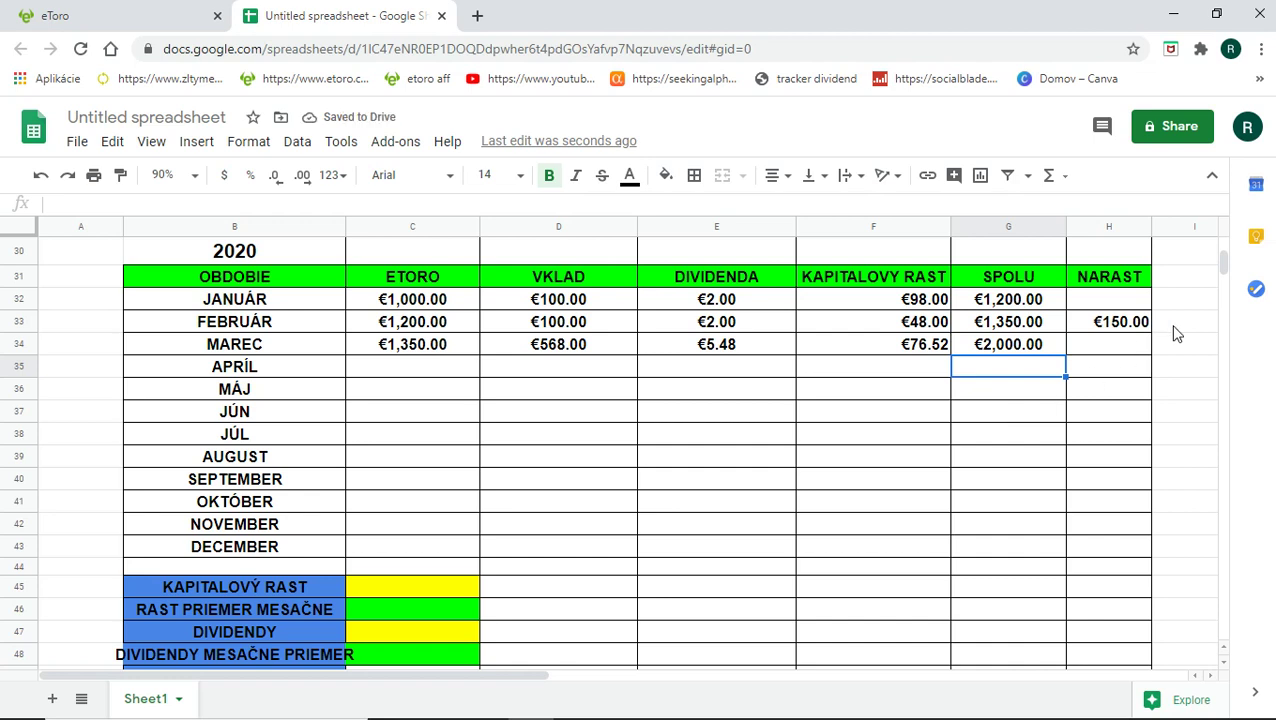
Step: Copy February's NARAST formula from cell H33 down to March's cell H34 and check the copied formula
{"action": "left_click", "coordinate": [1145, 328]}
{"action": "left_click_drag", "start_coordinate": [1150, 330], "coordinate": [1153, 358]}
{"action": "left_click", "coordinate": [1195, 378]}
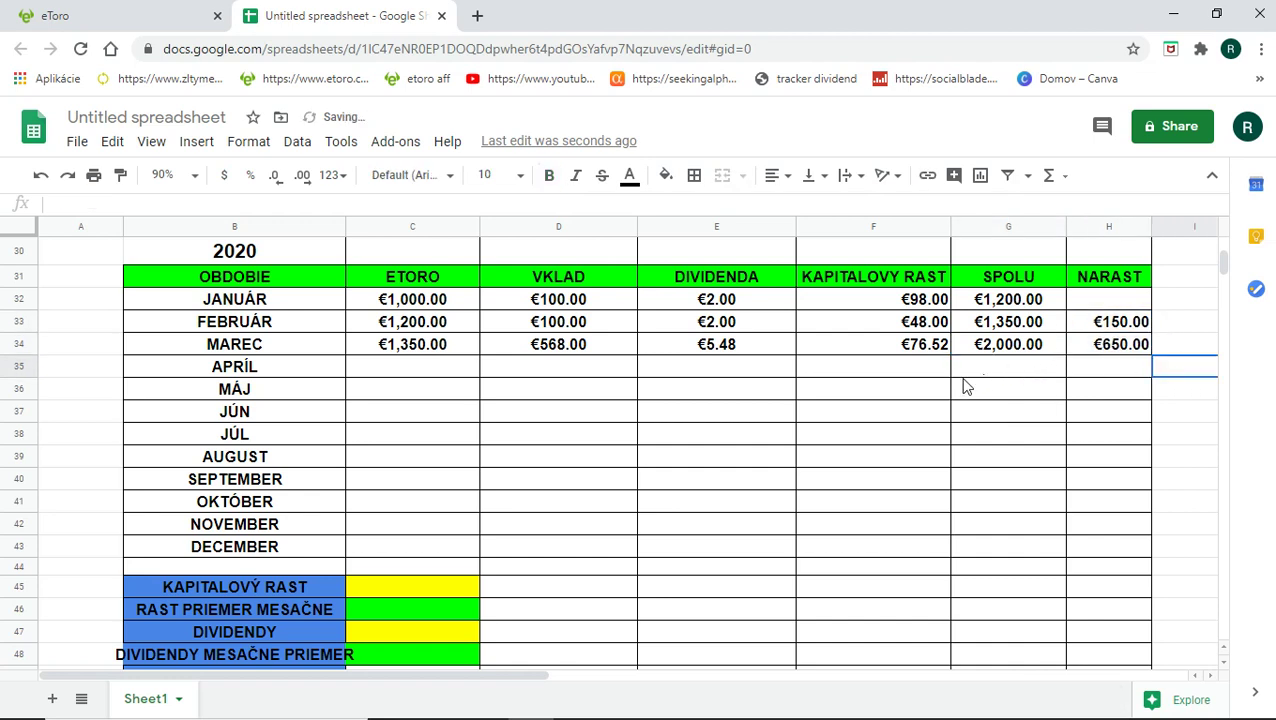
{"action": "left_click", "coordinate": [1124, 350]}
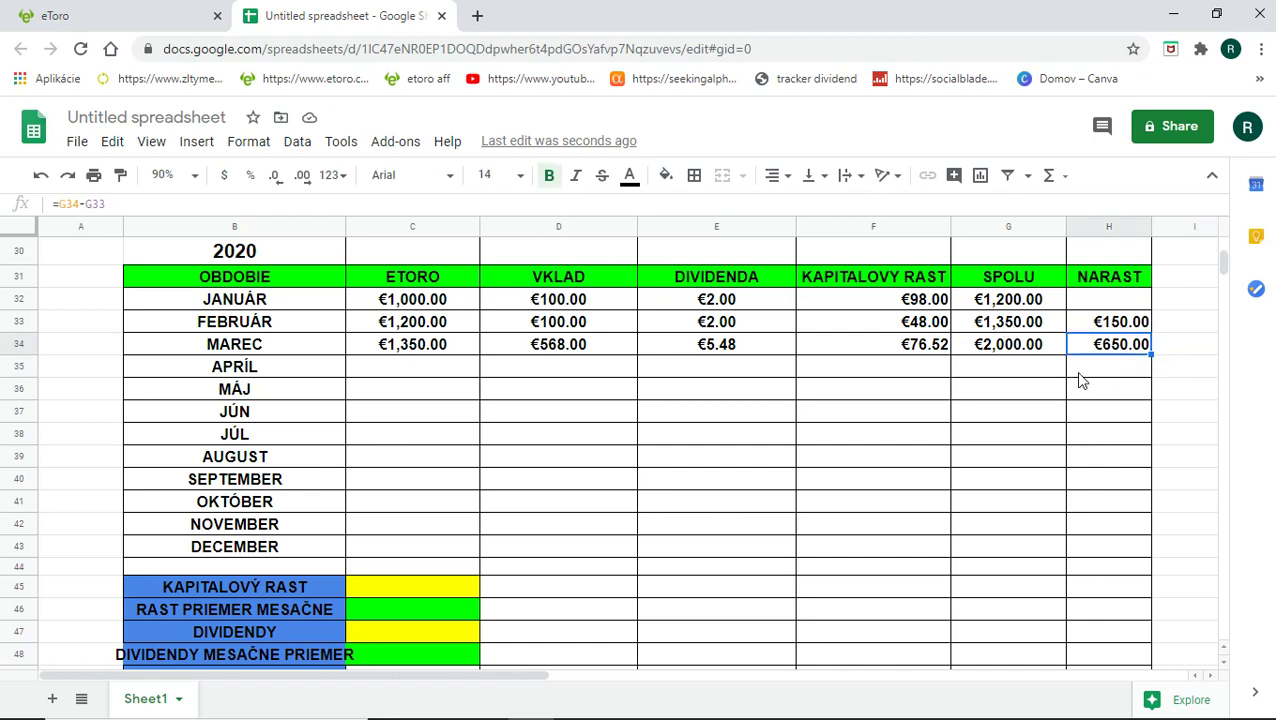
Step: Enter April's amounts in row 35: 2000 for ETORO, 400 for VKLAD and 10 for DIVIDENDA
{"action": "left_click", "coordinate": [399, 363]}
{"action": "type", "text": "2"}
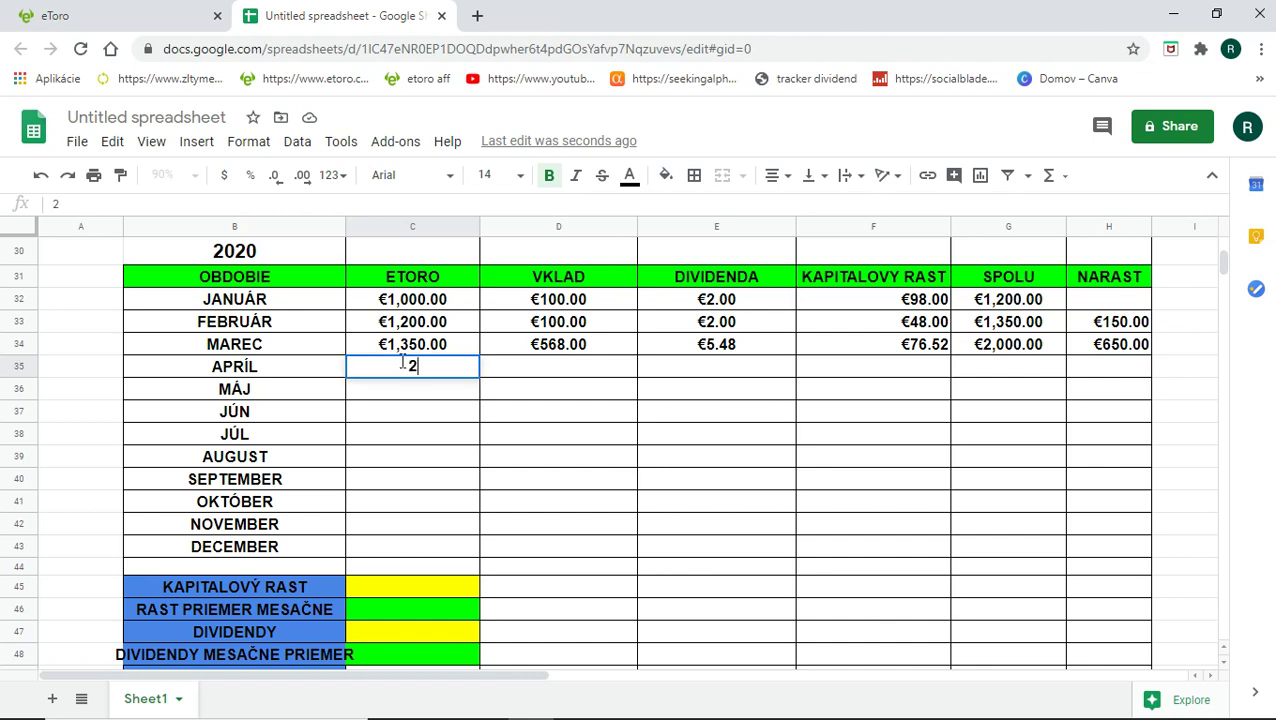
{"action": "type", "text": ",000"}
{"action": "left_click", "coordinate": [595, 373]}
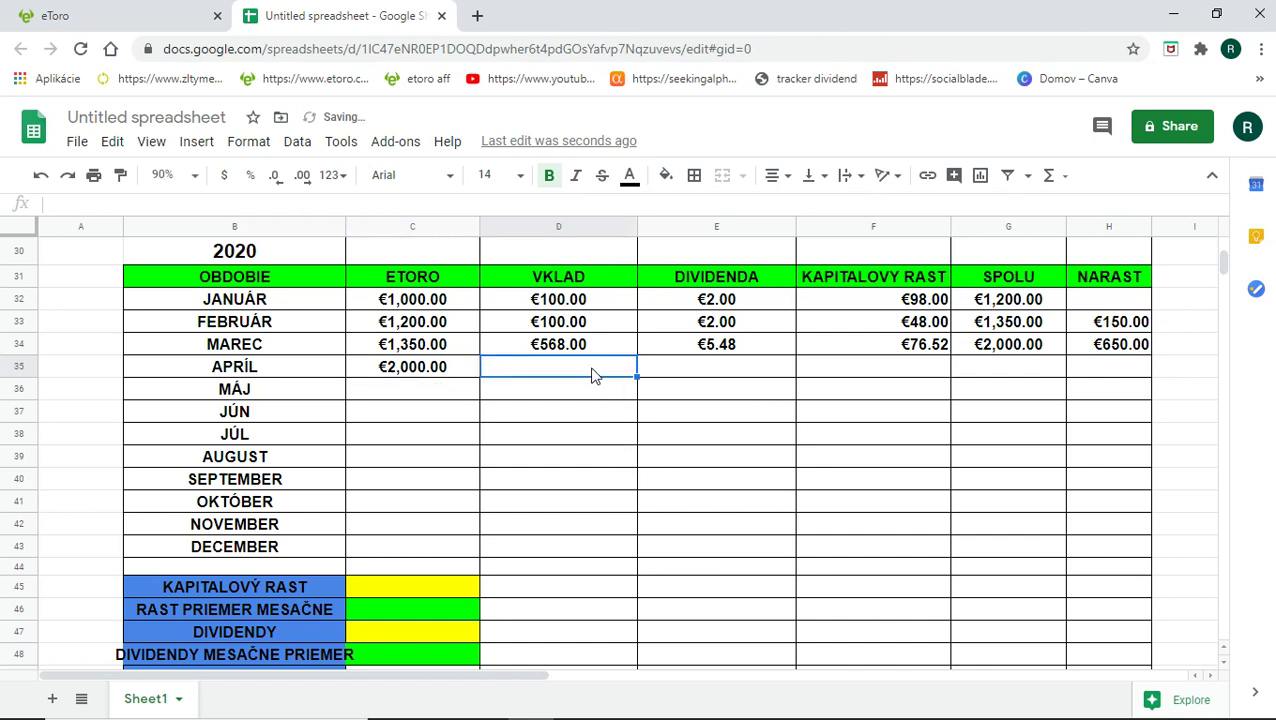
{"action": "type", "text": "400"}
{"action": "left_click", "coordinate": [706, 383]}
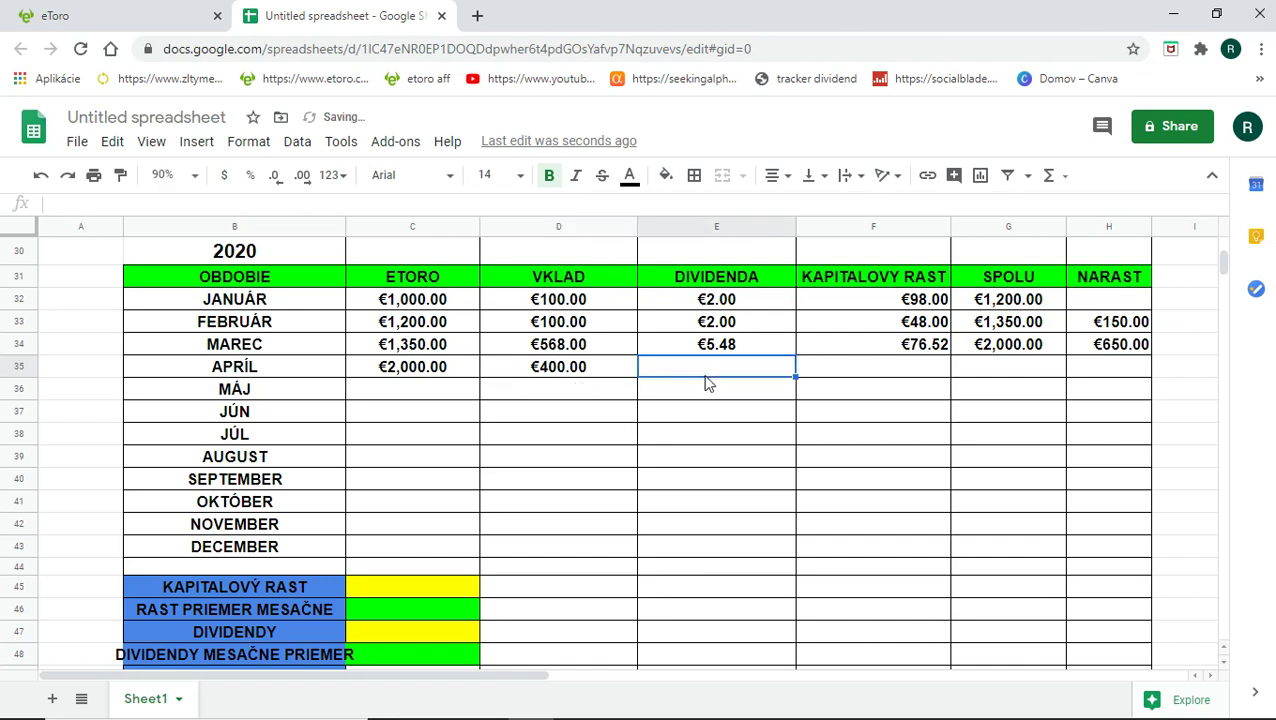
{"action": "type", "text": "10"}
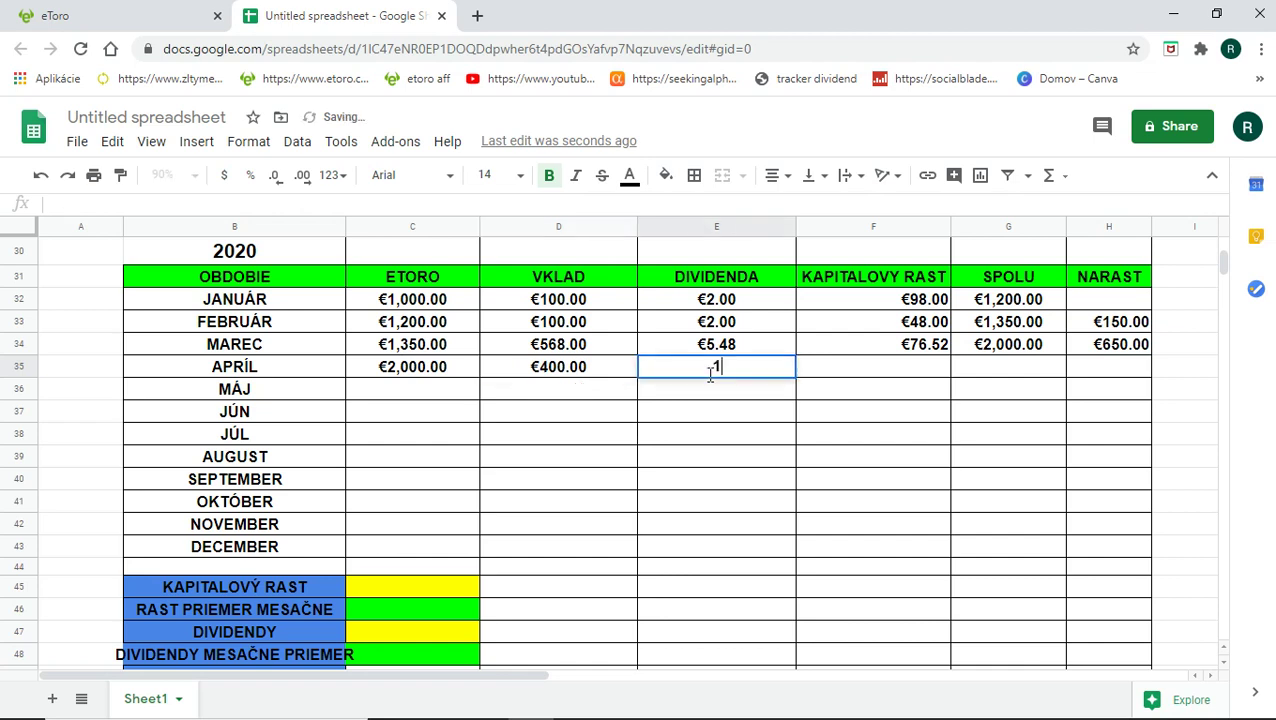
{"action": "left_click", "coordinate": [799, 410]}
Step: Enter 2300 as April's SPOLU amount in cell G35
{"action": "left_click", "coordinate": [897, 372]}
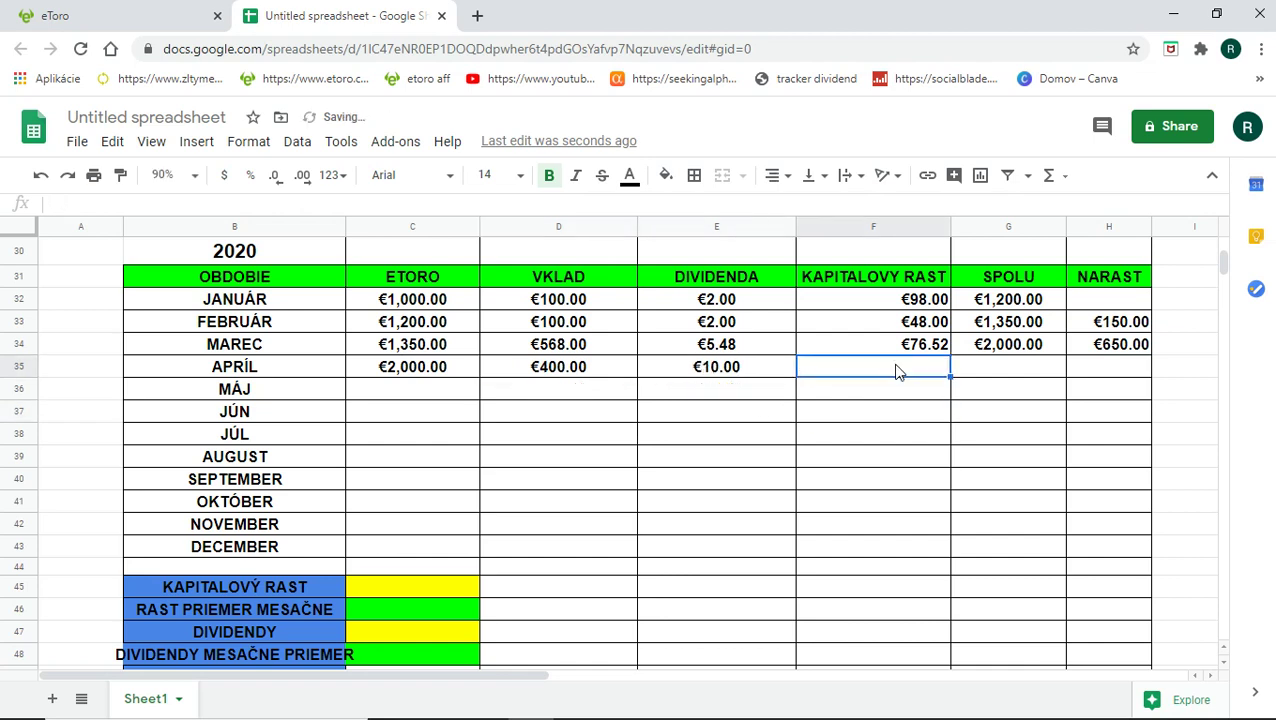
{"action": "left_click", "coordinate": [988, 370]}
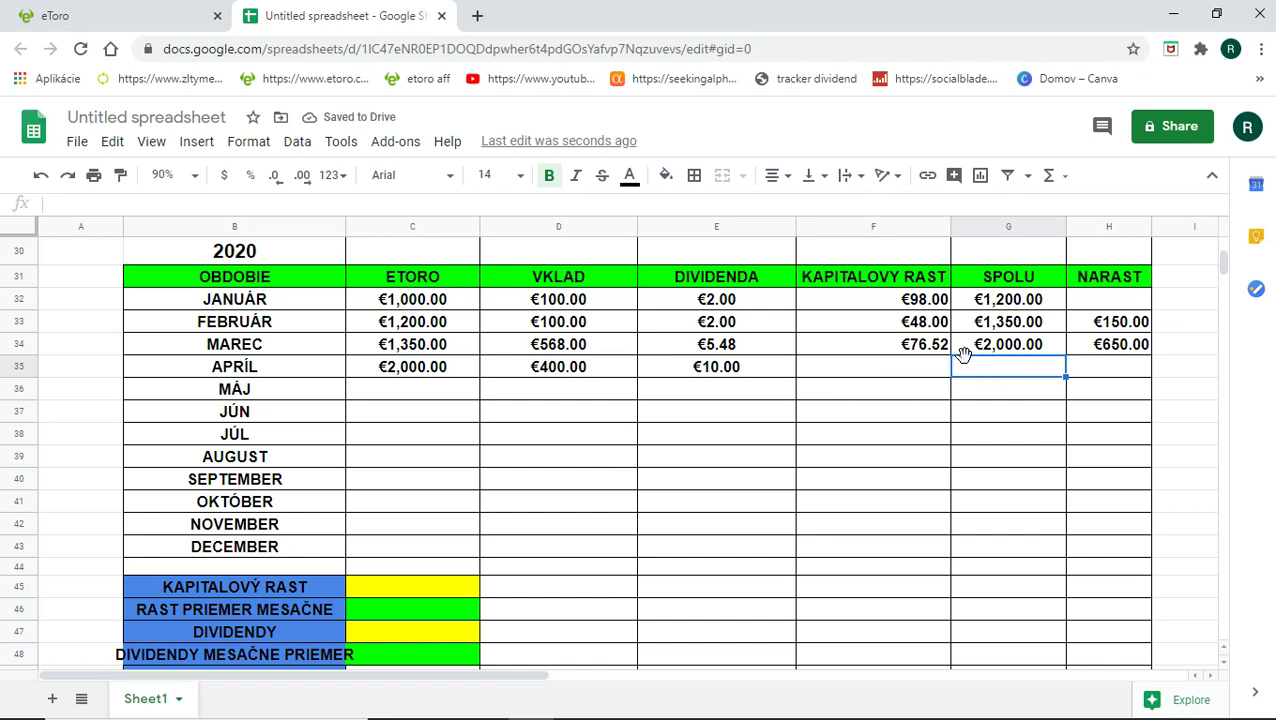
{"action": "type", "text": "2300"}
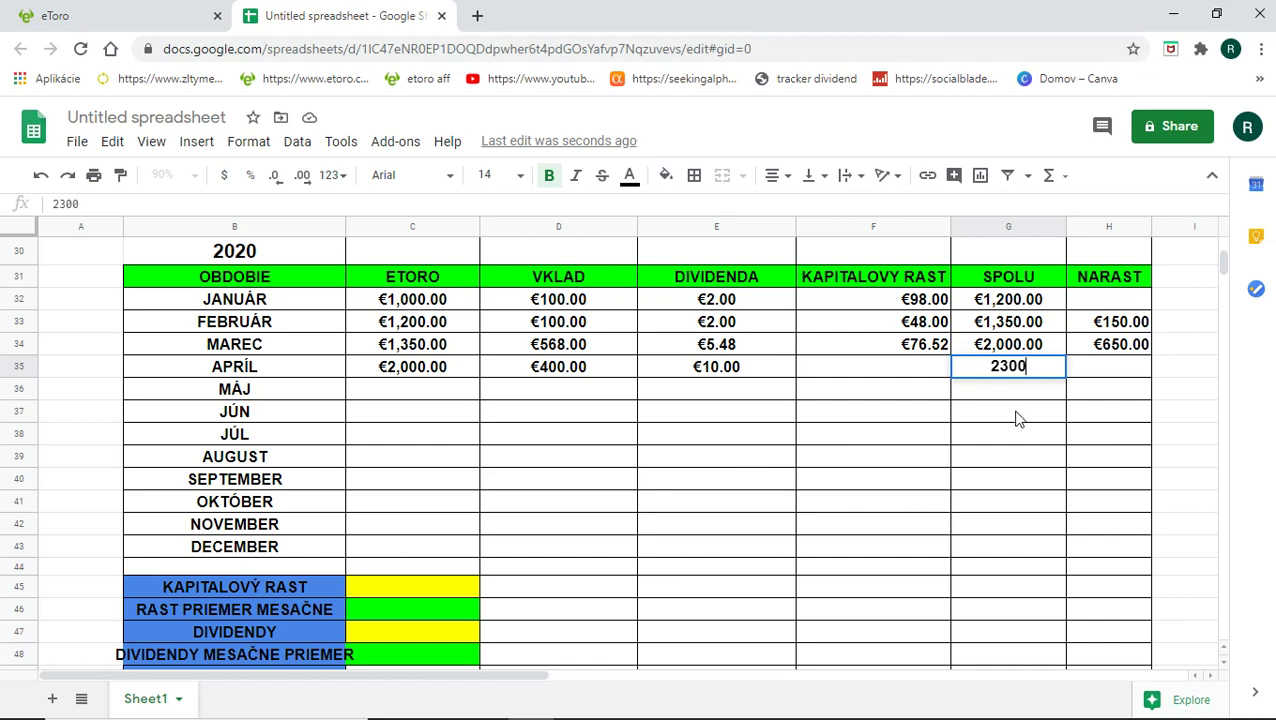
{"action": "key", "text": "Return"}
Step: Copy March's KAPITALOVY RAST formula from cell F34 down to April's cell F35
{"action": "left_click", "coordinate": [920, 350]}
{"action": "left_click_drag", "start_coordinate": [948, 356], "coordinate": [946, 370]}
{"action": "left_click", "coordinate": [983, 392]}
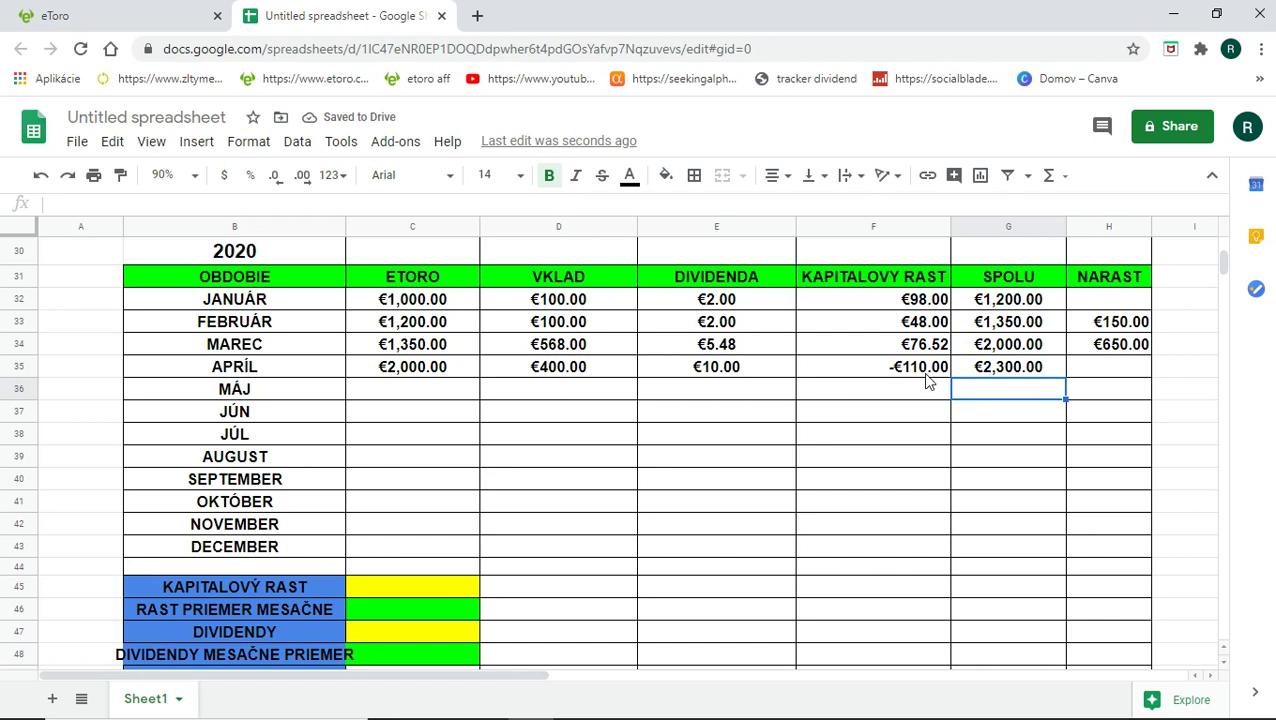
Step: Copy March's NARAST formula from cell H34 down to April's cell H35 and check April's formula and amounts in row 35
{"action": "left_click", "coordinate": [1099, 370]}
{"action": "left_click", "coordinate": [1140, 348]}
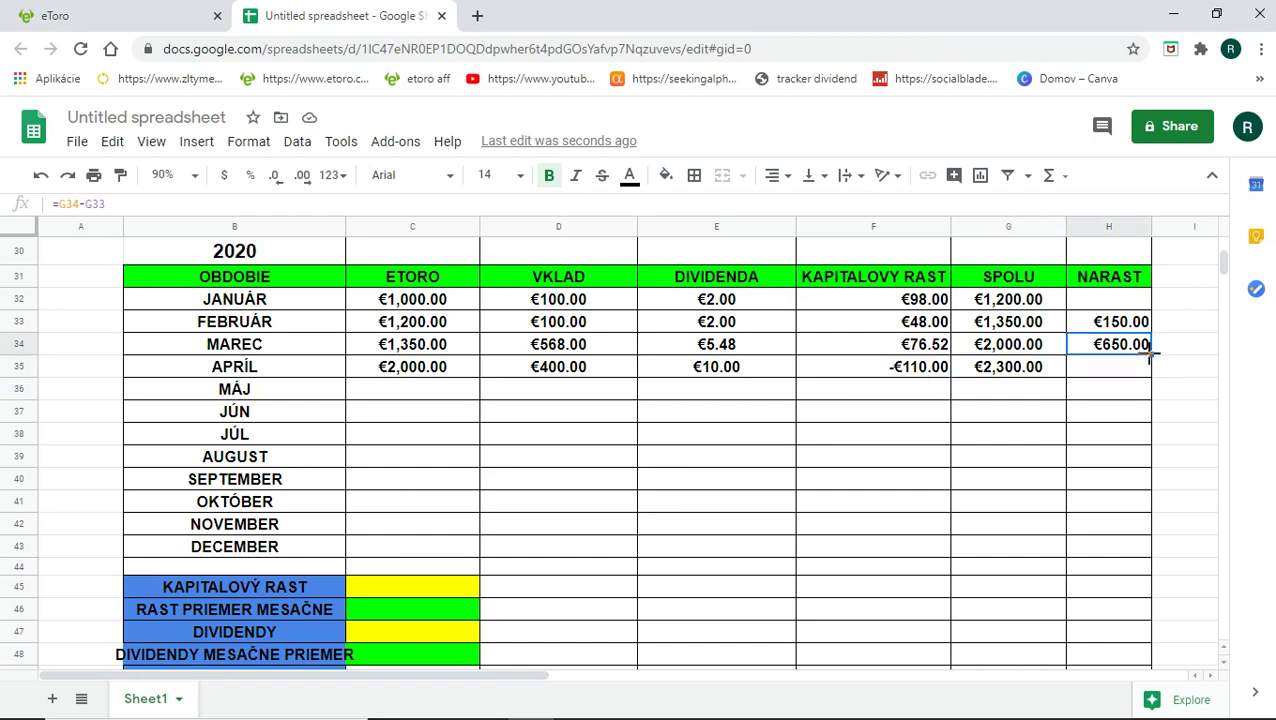
{"action": "left_click", "coordinate": [1106, 370]}
{"action": "key", "text": "ctrl+v"}
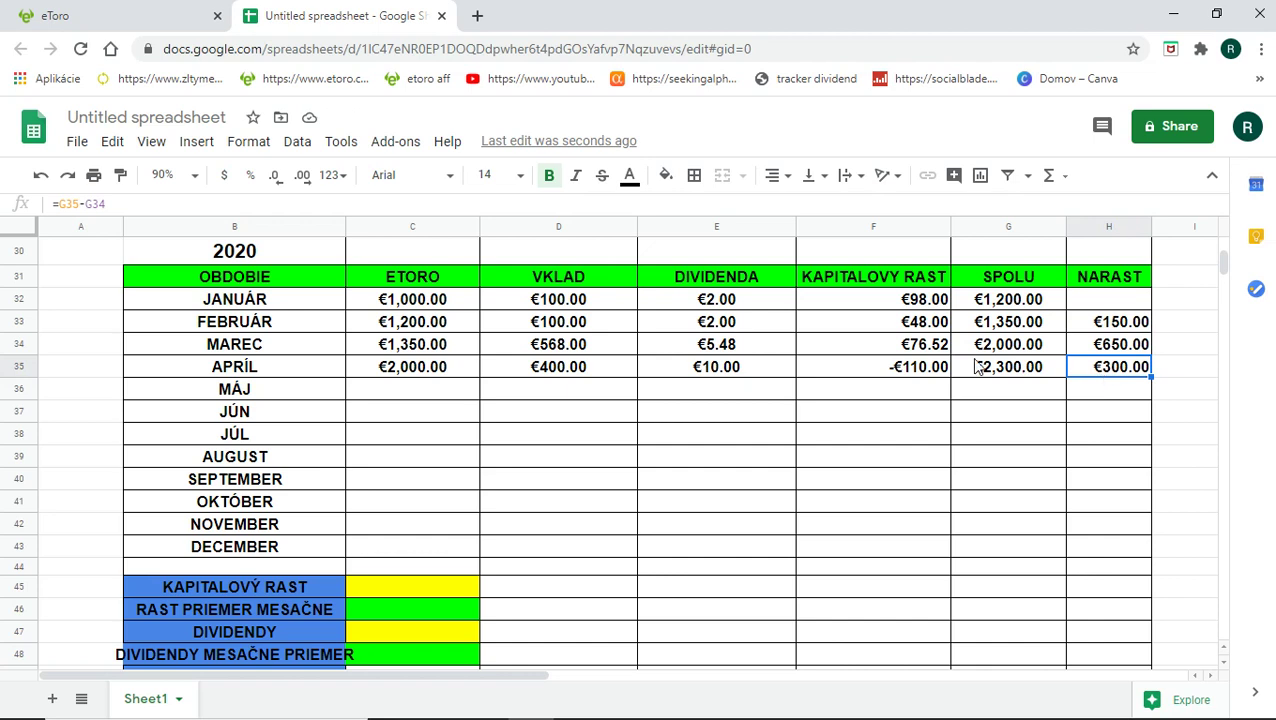
{"action": "left_click", "coordinate": [930, 370]}
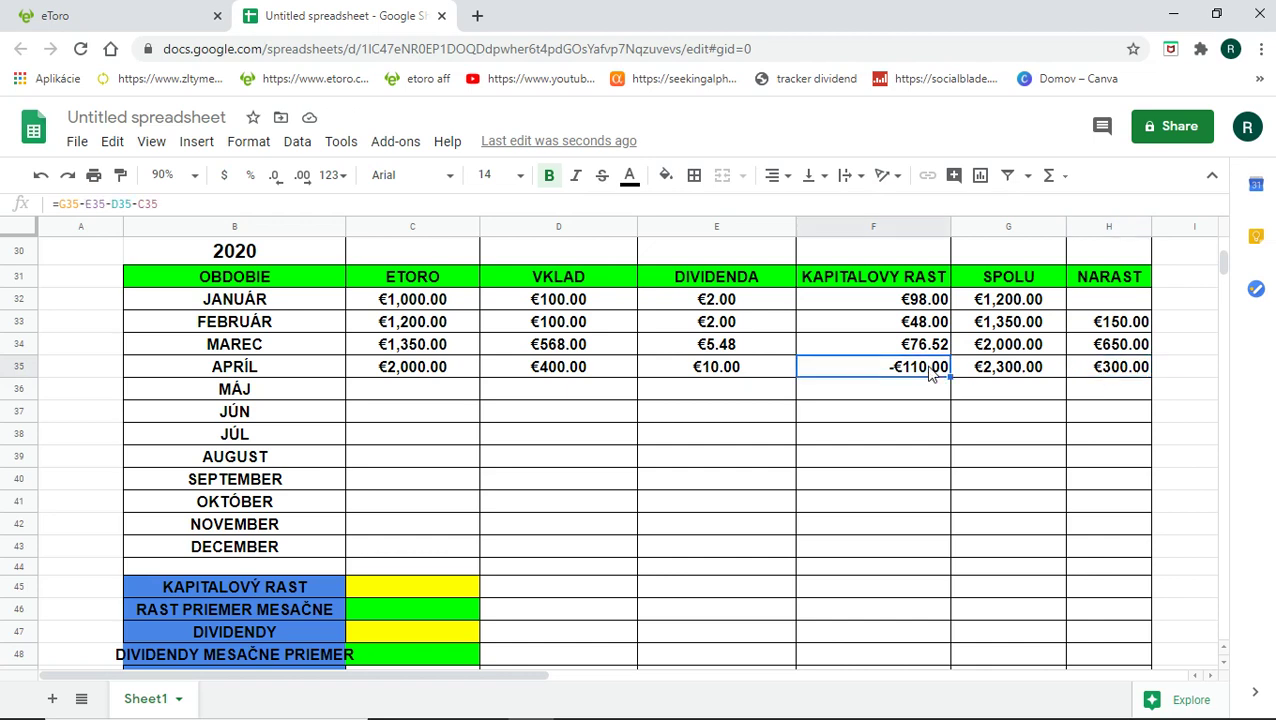
{"action": "left_click", "coordinate": [740, 377]}
{"action": "left_click", "coordinate": [598, 376]}
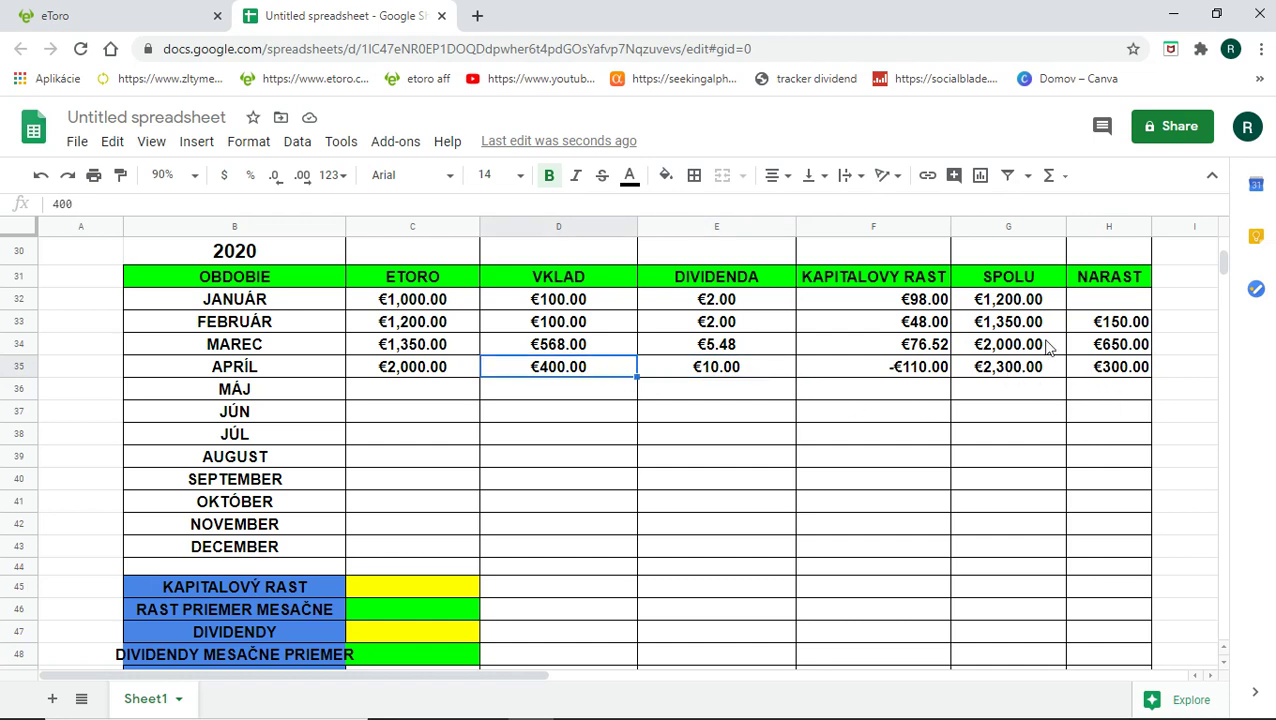
{"action": "left_click", "coordinate": [1045, 370]}
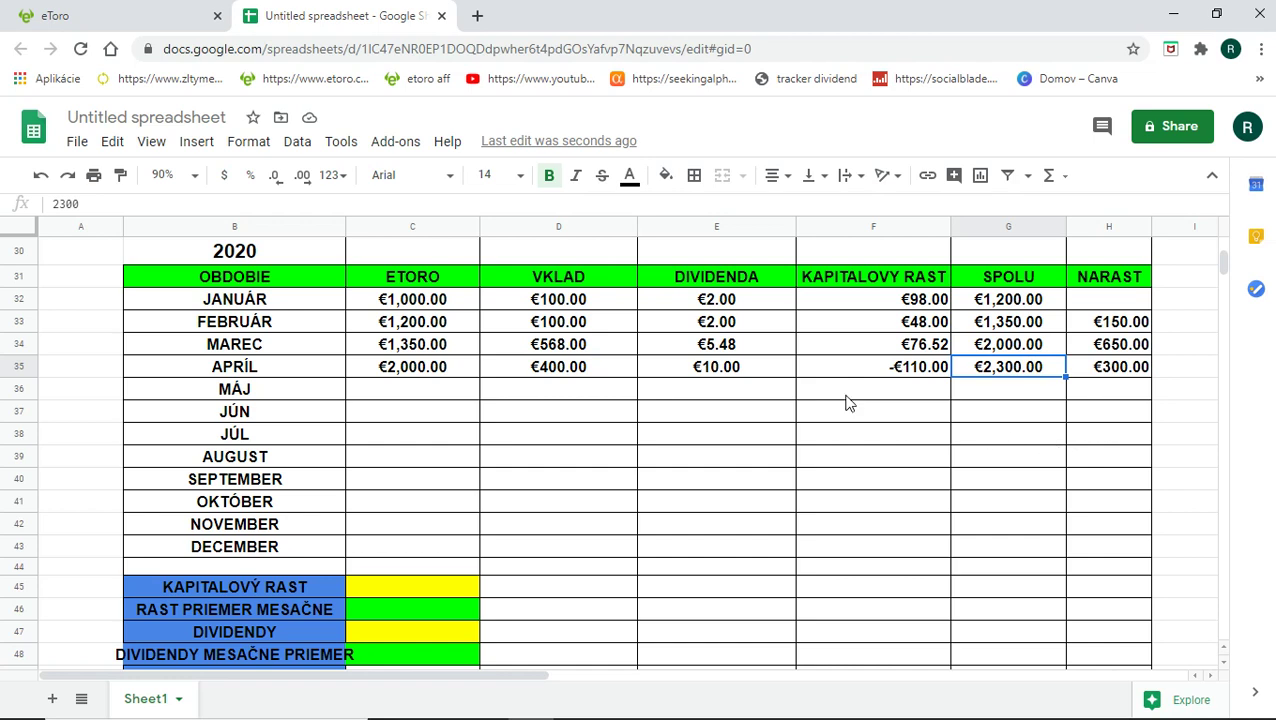
Step: Sum January to April's KAPITALOVY RAST in summary cell C45 with the formula =F32+F33+F34+F35
{"action": "scroll", "coordinate": [848, 402], "scroll_direction": "down", "scroll_amount": 1}
{"action": "scroll", "coordinate": [852, 398], "scroll_direction": "up", "scroll_amount": 1}
{"action": "scroll", "coordinate": [641, 435], "scroll_direction": "down", "scroll_amount": 1}
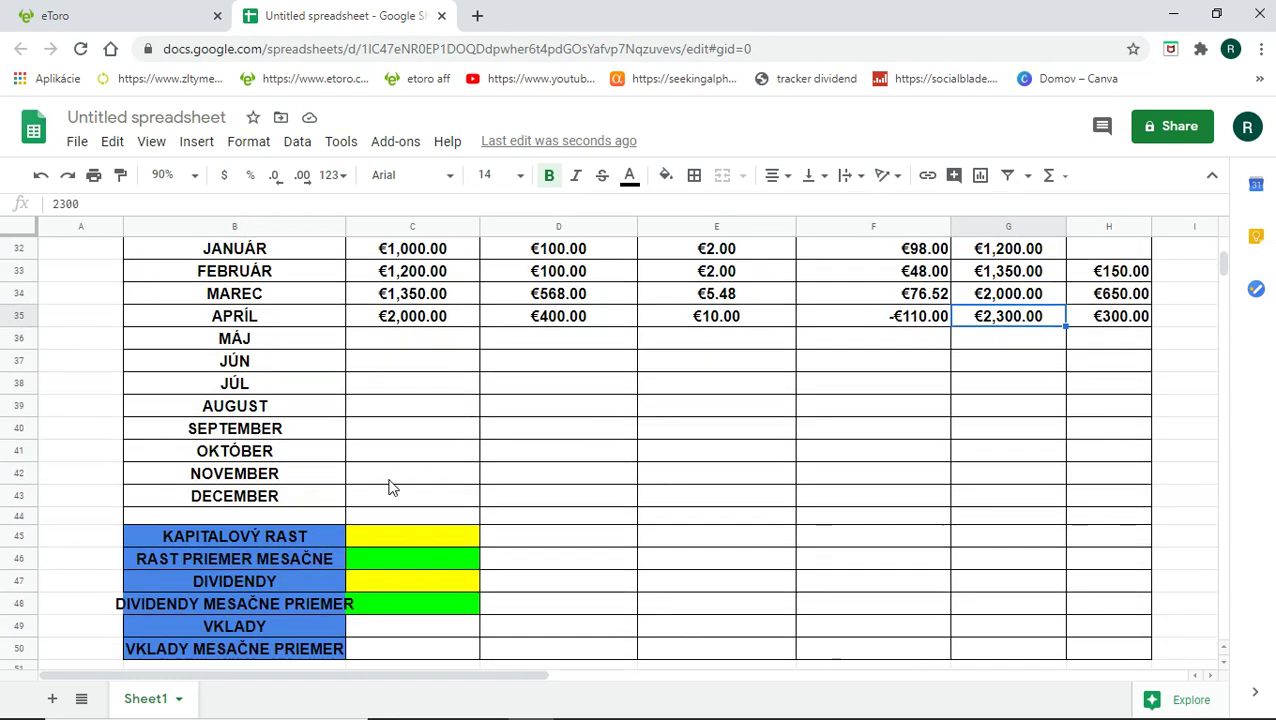
{"action": "left_click", "coordinate": [393, 535]}
{"action": "scroll", "coordinate": [612, 500], "scroll_direction": "up", "scroll_amount": 1}
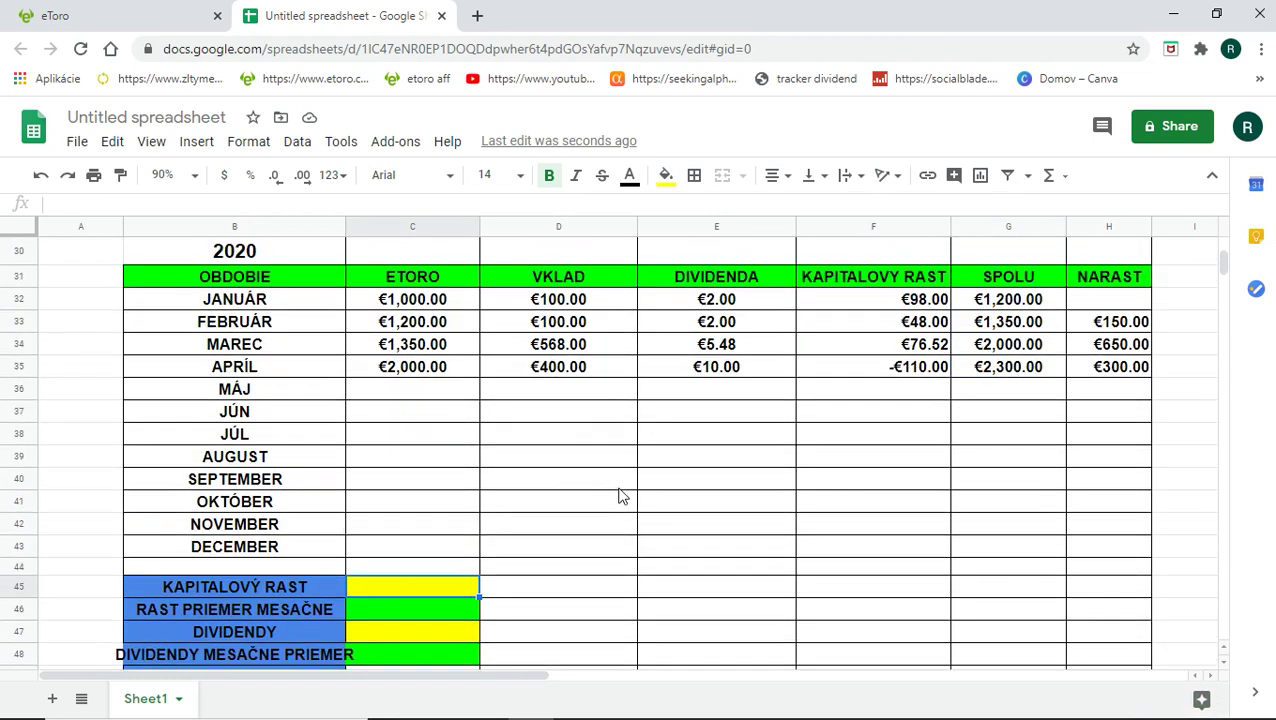
{"action": "type", "text": "="}
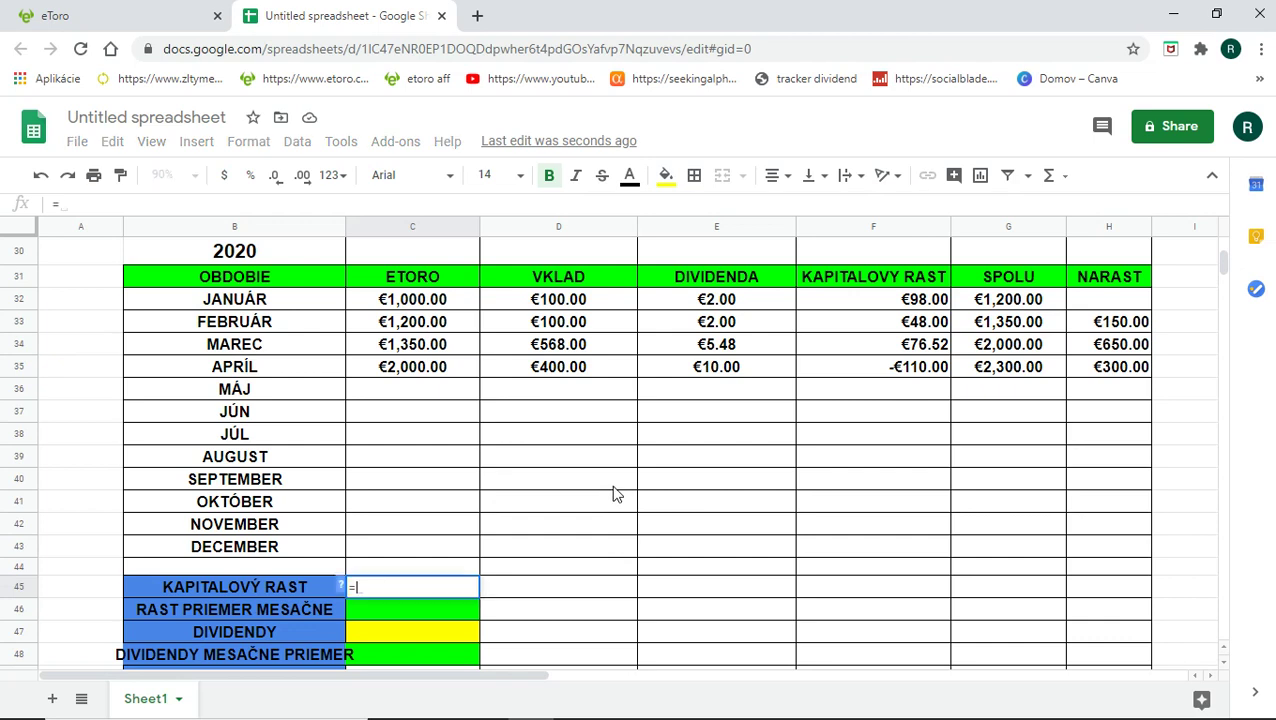
{"action": "left_click", "coordinate": [917, 302]}
{"action": "type", "text": "+"}
{"action": "left_click", "coordinate": [920, 322]}
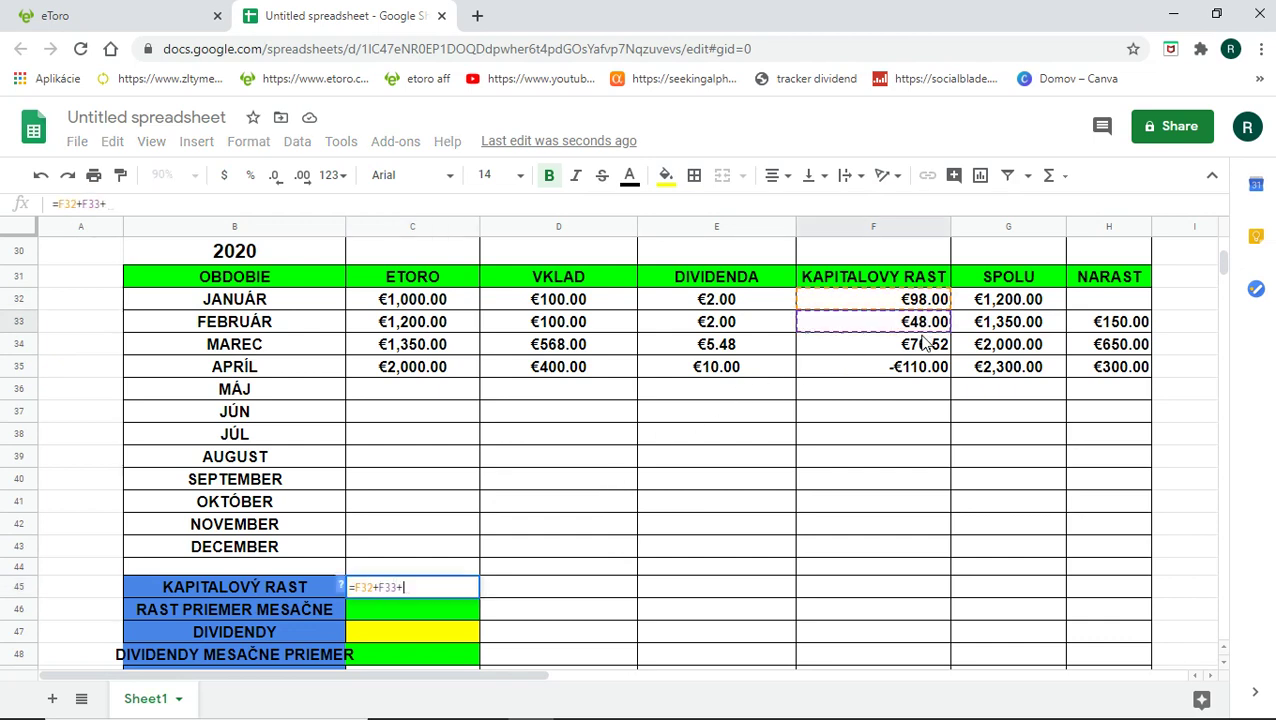
{"action": "type", "text": "+"}
{"action": "left_click", "coordinate": [920, 344]}
{"action": "type", "text": "+"}
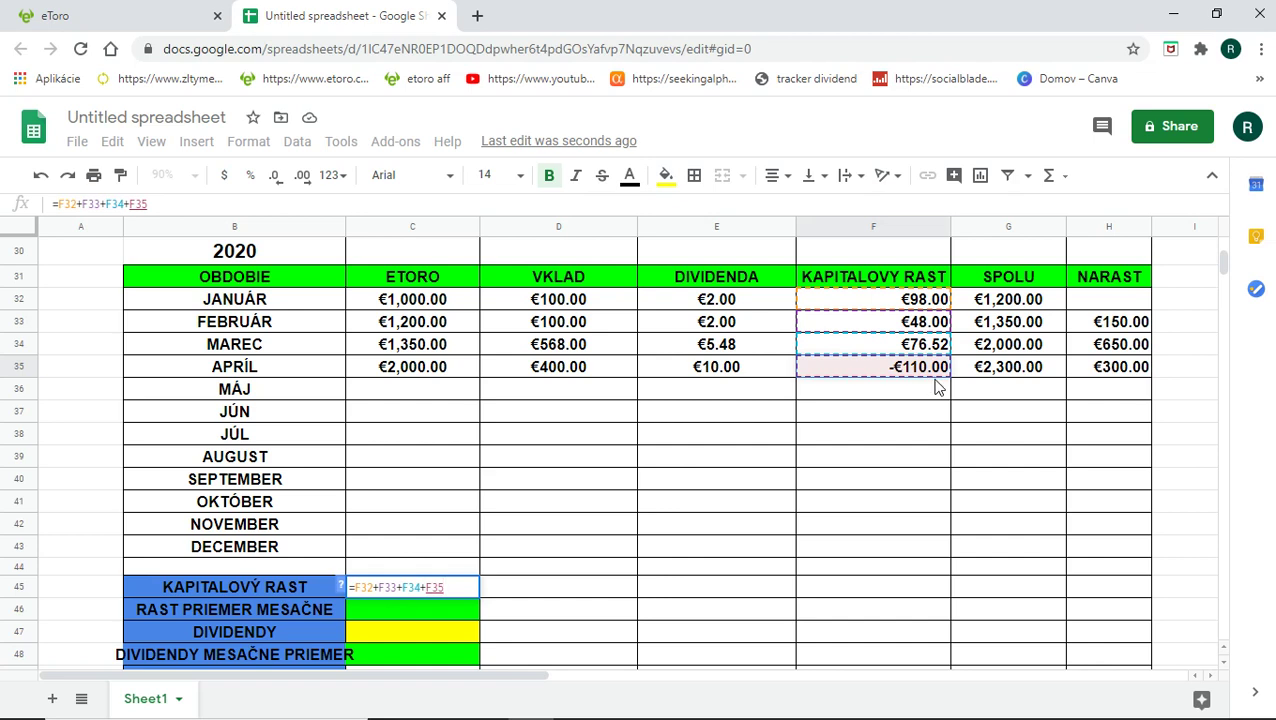
{"action": "key", "text": "Return"}
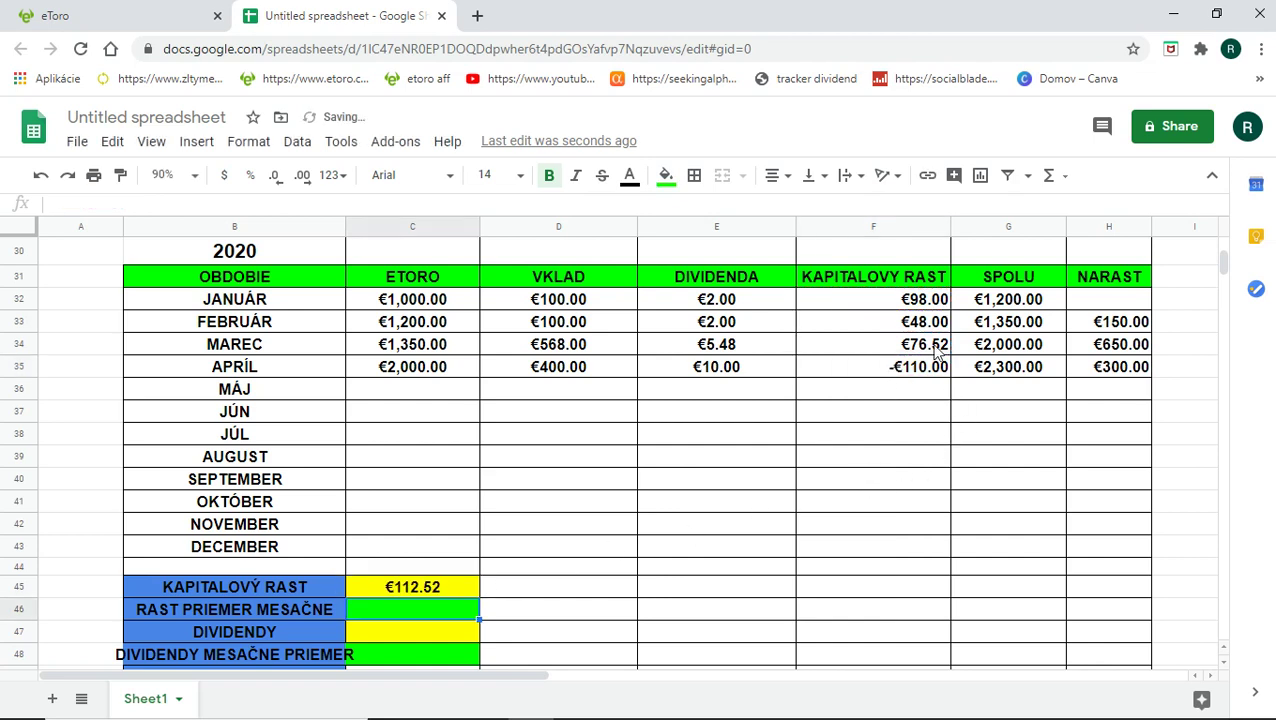
Step: Calculate RAST PRIEMER MESAČNE in cell C46 by dividing the total capital growth by four months with =C45/4
{"action": "scroll", "coordinate": [527, 544], "scroll_direction": "down", "scroll_amount": 1}
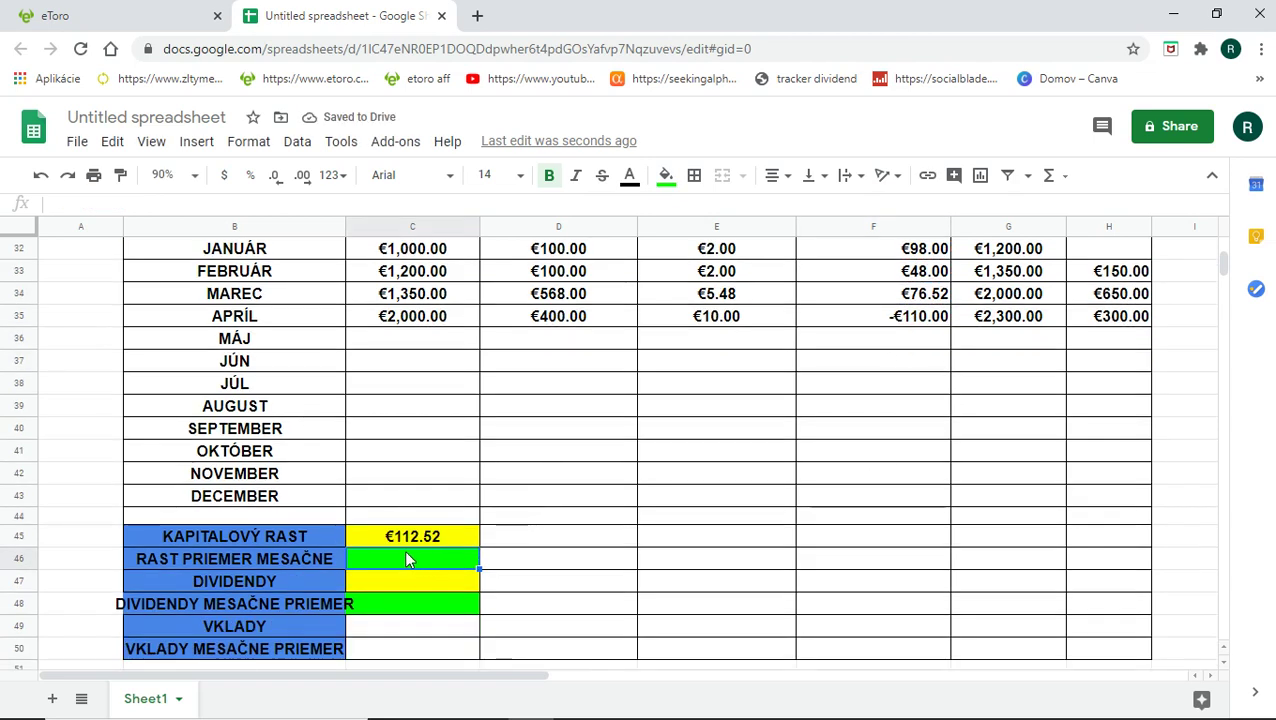
{"action": "type", "text": "="}
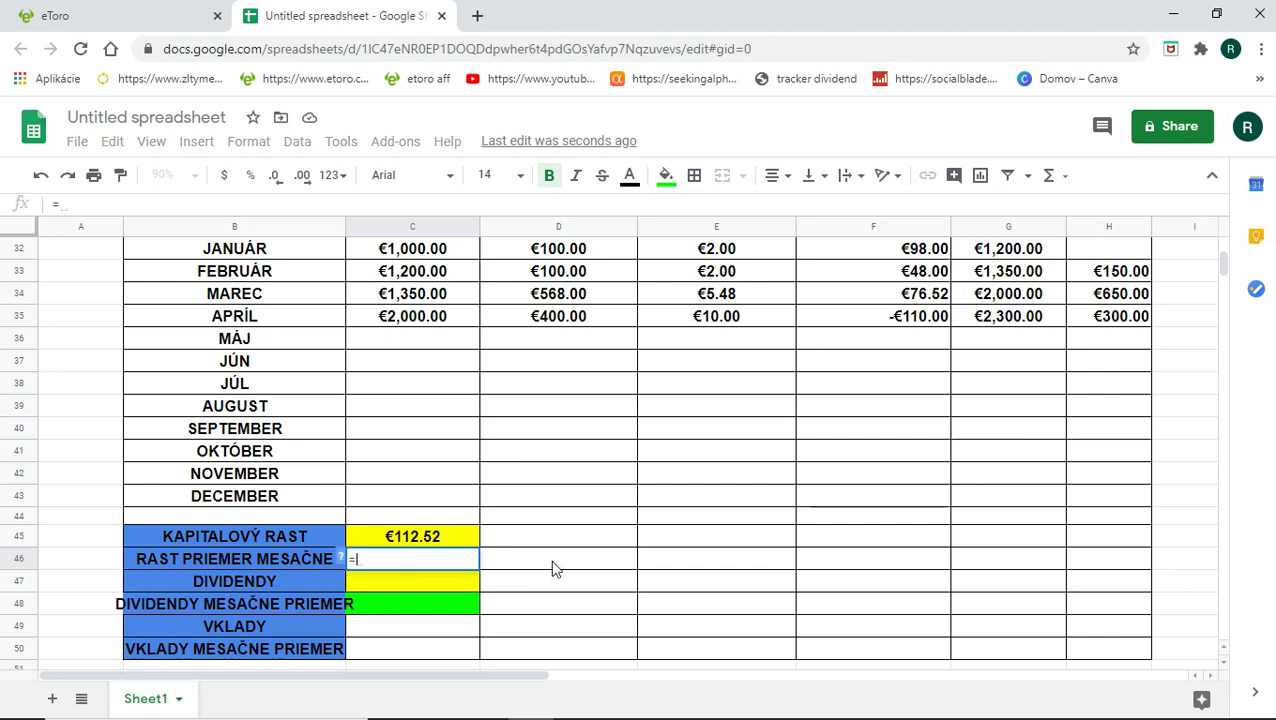
{"action": "left_click", "coordinate": [433, 541]}
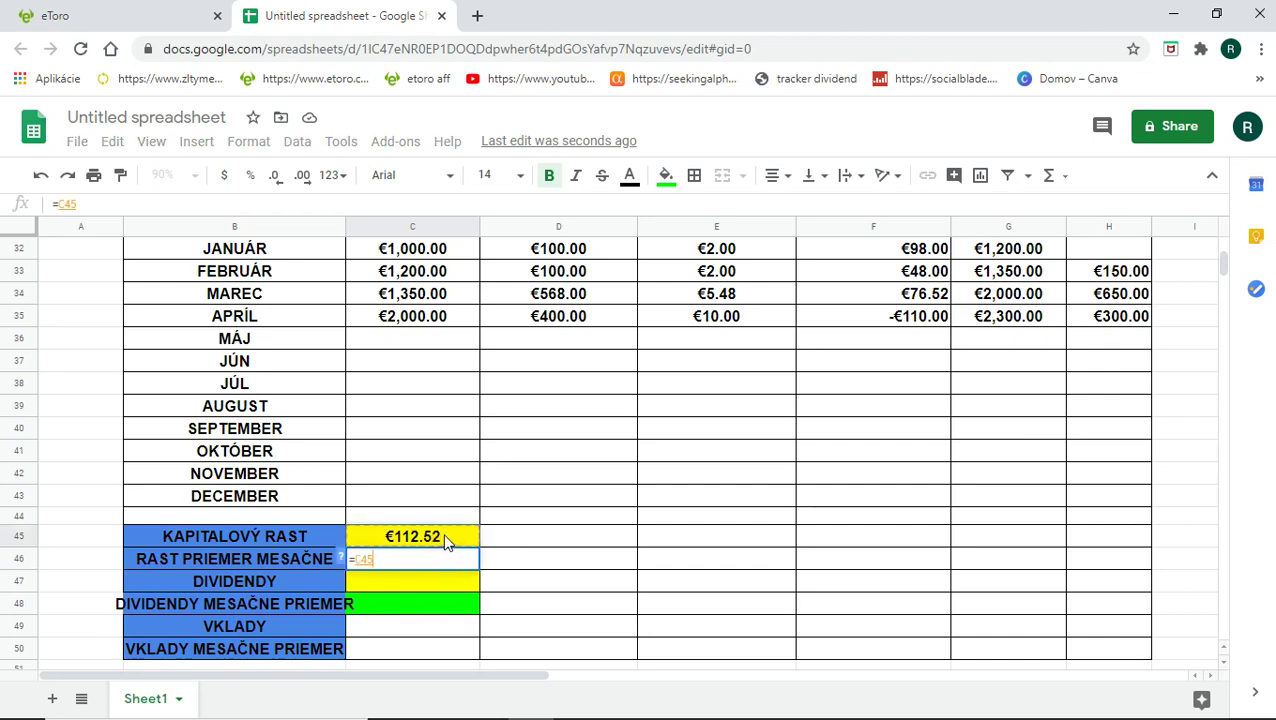
{"action": "type", "text": "/"}
{"action": "scroll", "coordinate": [750, 420], "scroll_direction": "up", "scroll_amount": 1}
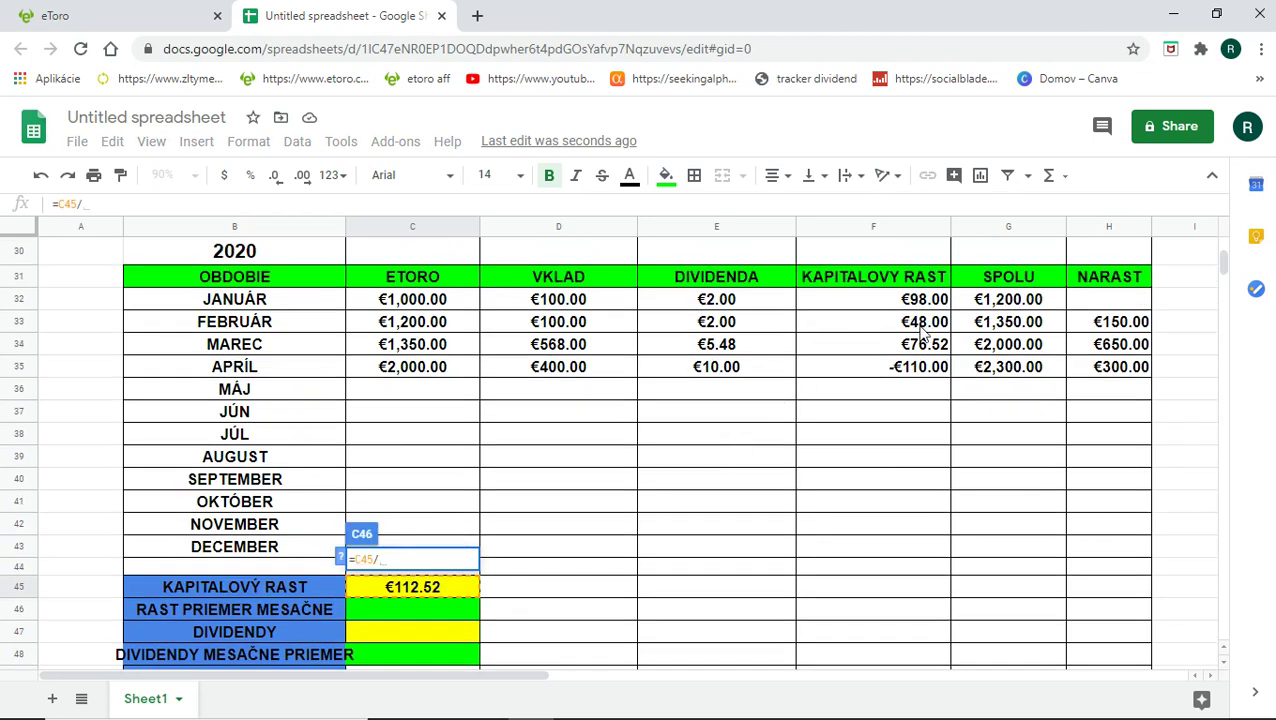
{"action": "type", "text": "4"}
{"action": "key", "text": "Return"}
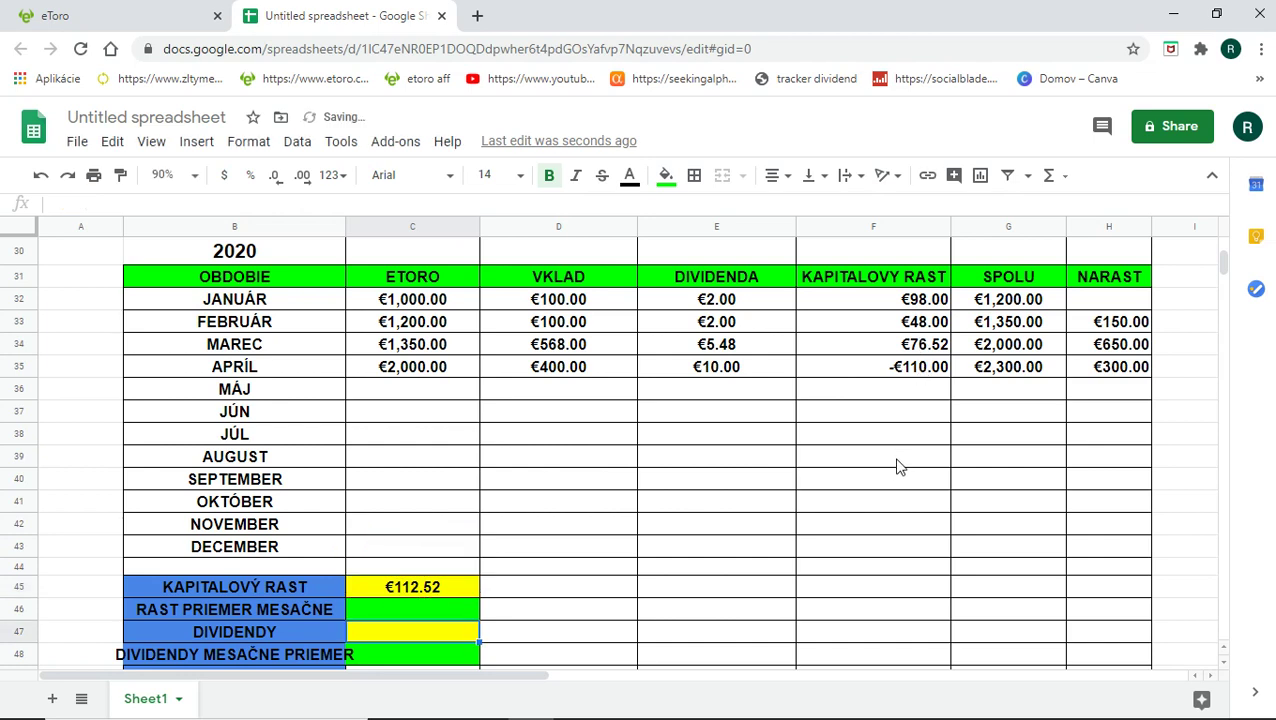
Step: Sum January to April's dividends in the DIVIDENDY cell C47 with the formula =E32+E33+E34+E35
{"action": "scroll", "coordinate": [840, 460], "scroll_direction": "down", "scroll_amount": 1}
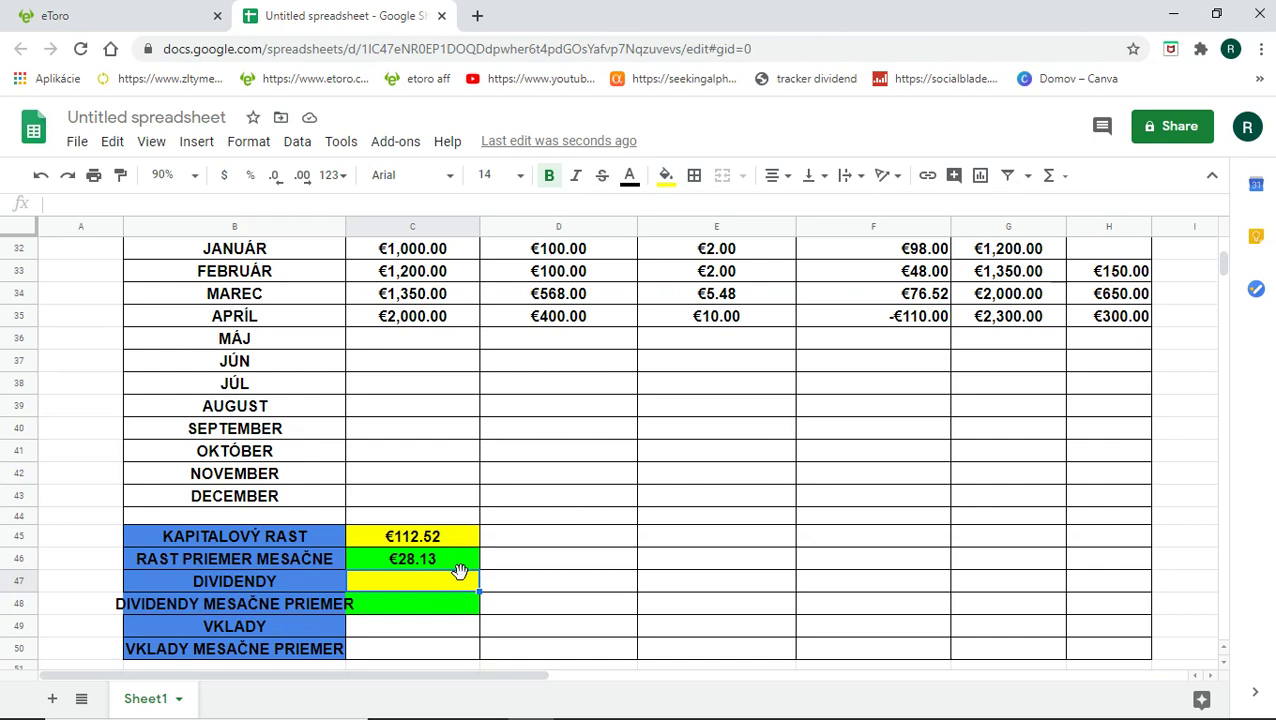
{"action": "type", "text": "="}
{"action": "scroll", "coordinate": [573, 521], "scroll_direction": "up", "scroll_amount": 1}
{"action": "left_click", "coordinate": [728, 298]}
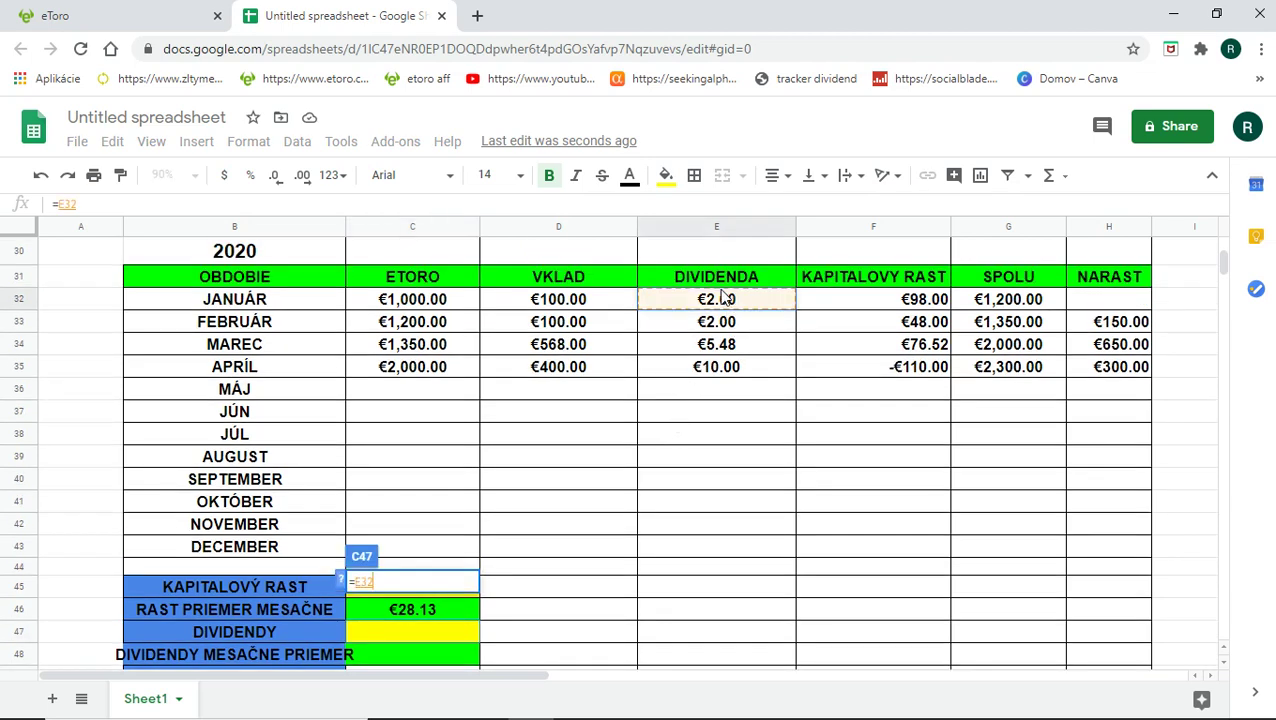
{"action": "type", "text": "+"}
{"action": "left_click", "coordinate": [727, 322]}
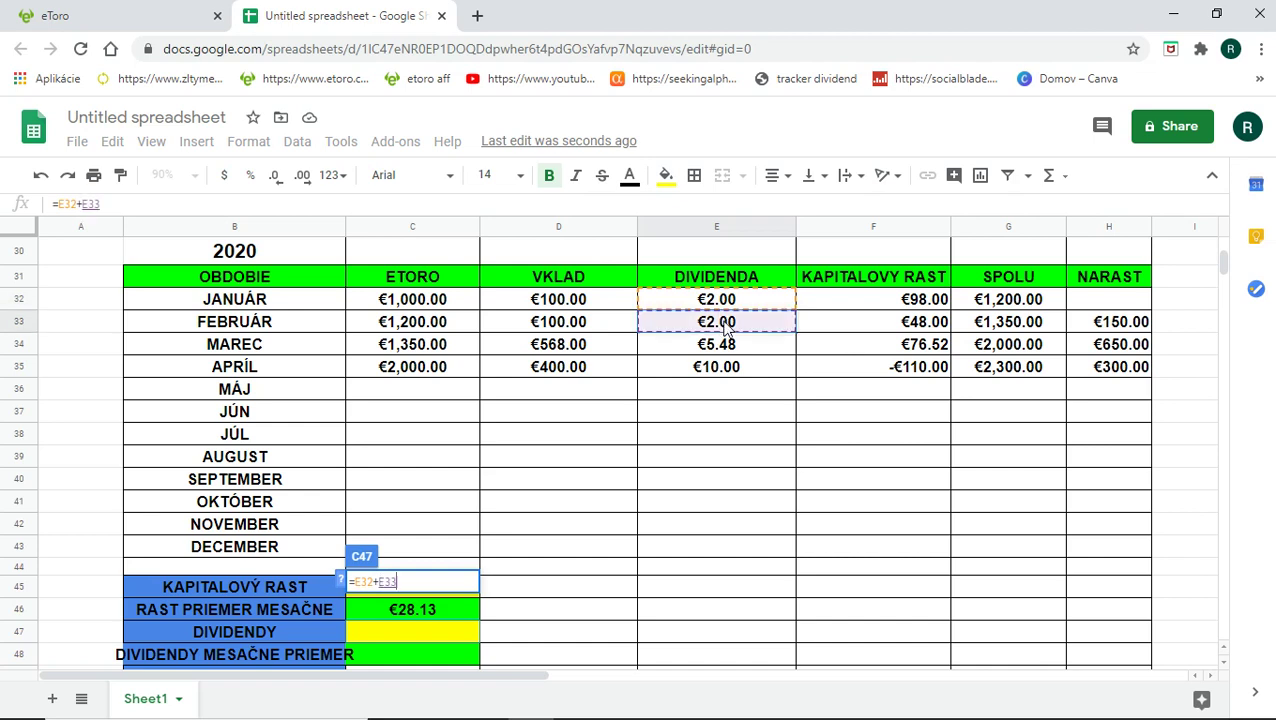
{"action": "type", "text": "+"}
{"action": "left_click", "coordinate": [738, 345]}
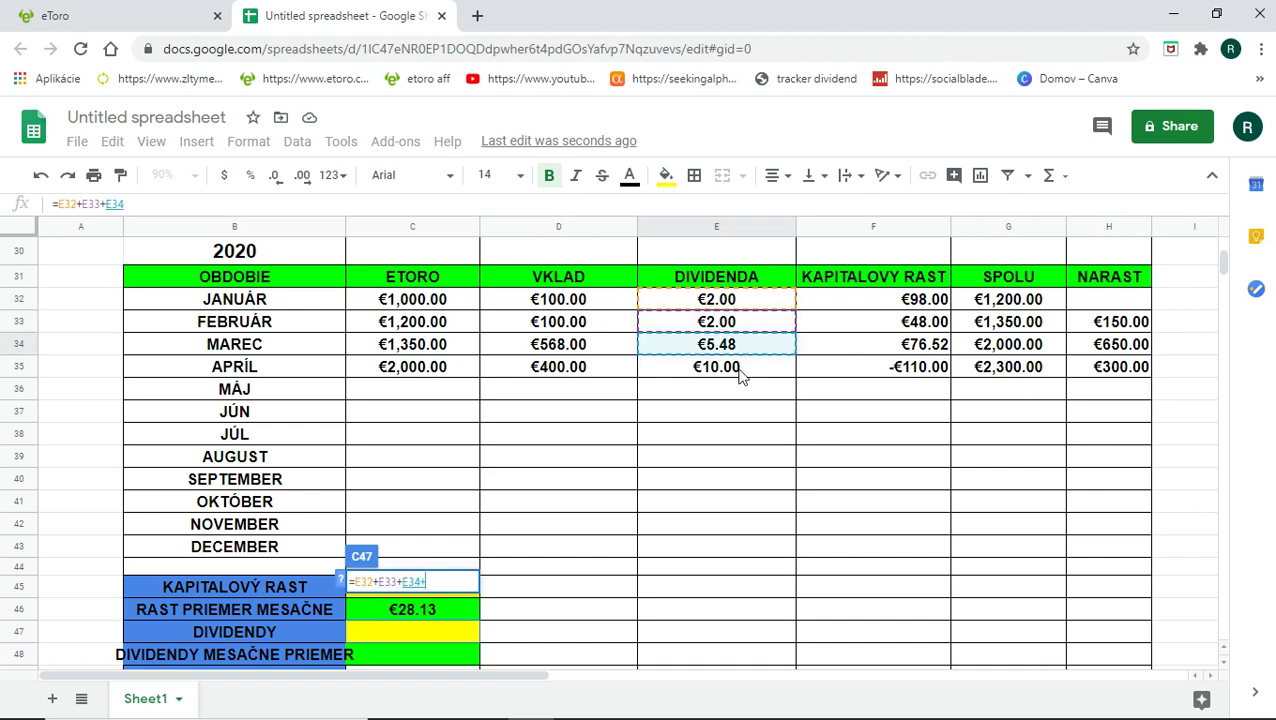
{"action": "left_click", "coordinate": [738, 370]}
{"action": "key", "text": "Return"}
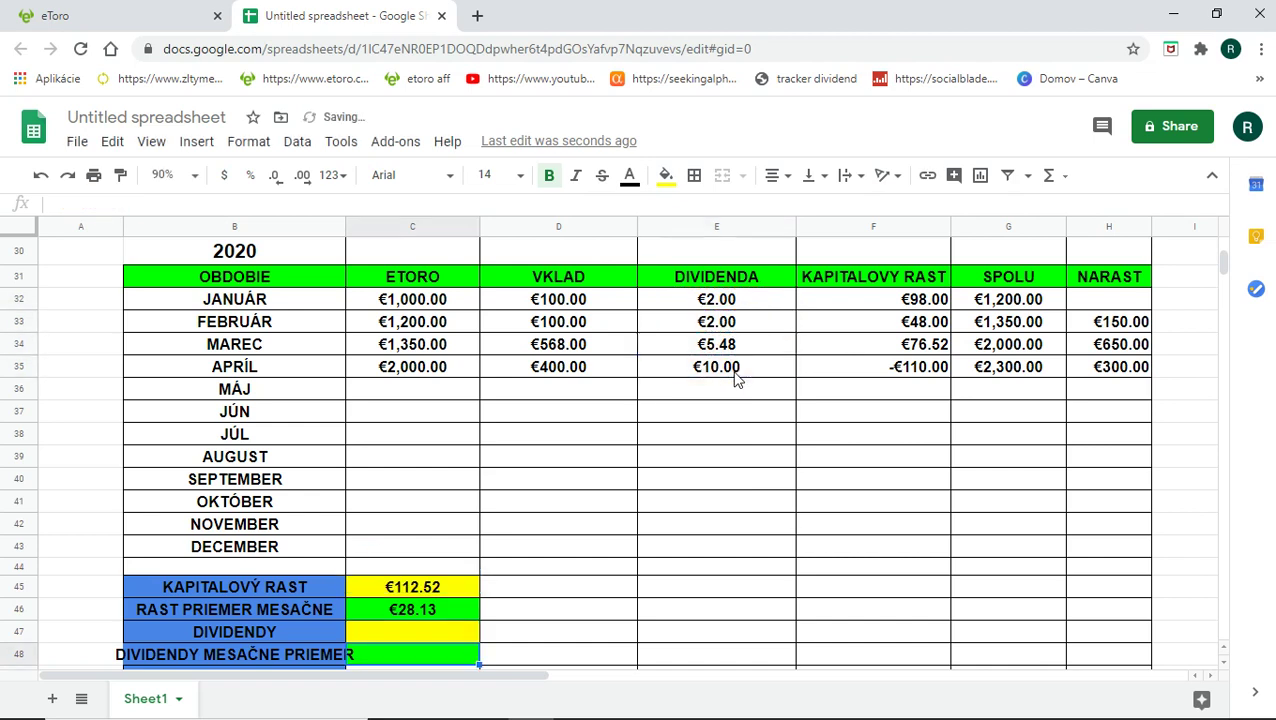
Step: Calculate DIVIDENDY MESAČNE PRIEMER in cell C48 by dividing the dividend total in C47 by 4
{"action": "scroll", "coordinate": [705, 400], "scroll_direction": "down", "scroll_amount": 1}
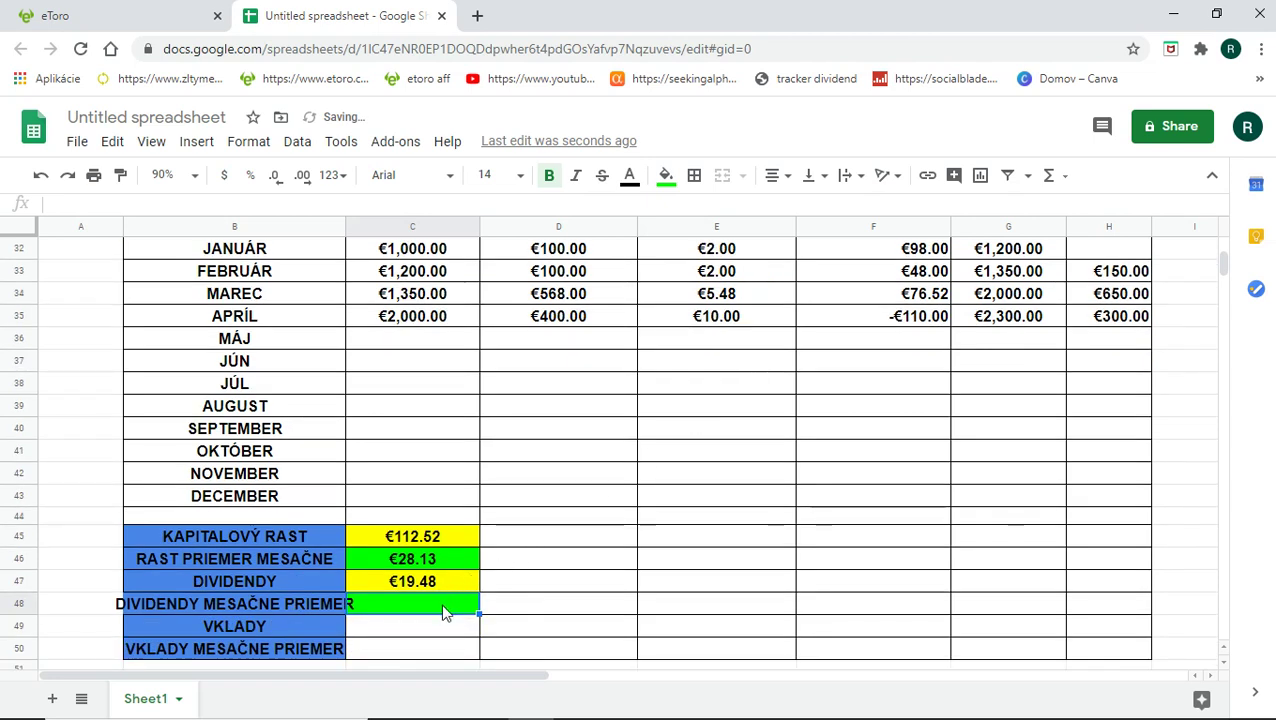
{"action": "type", "text": "="}
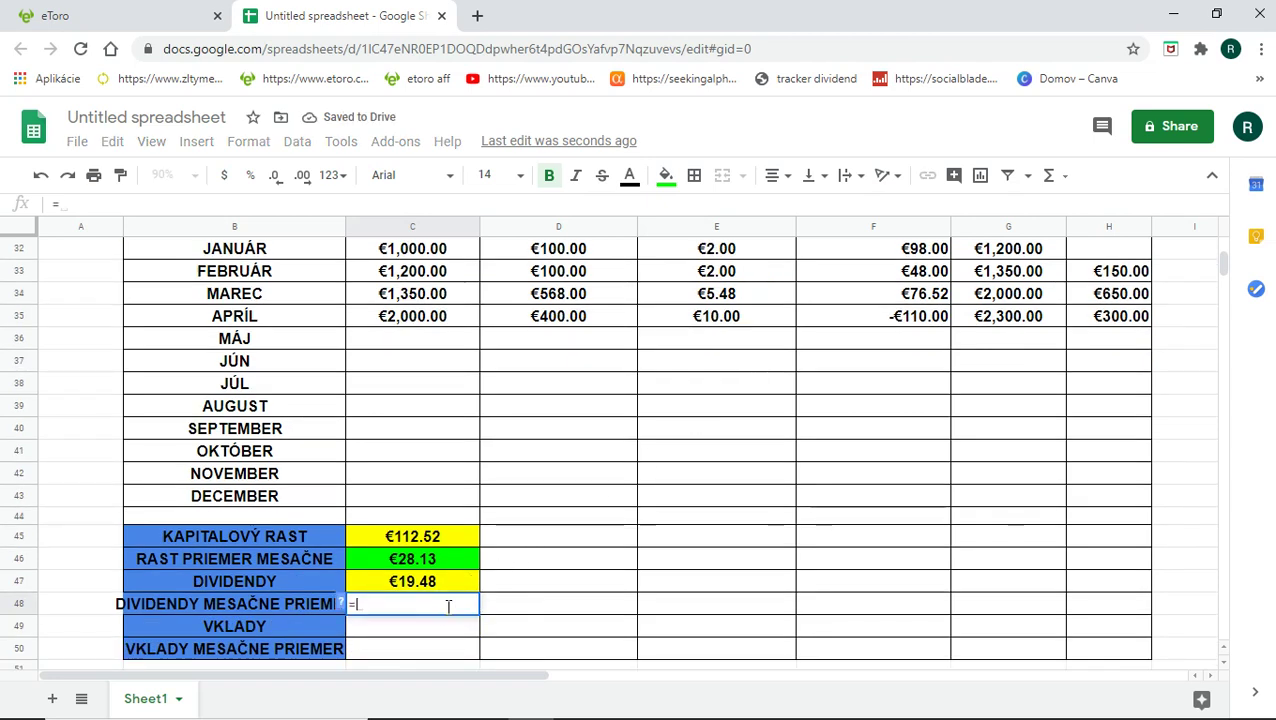
{"action": "left_click", "coordinate": [422, 586]}
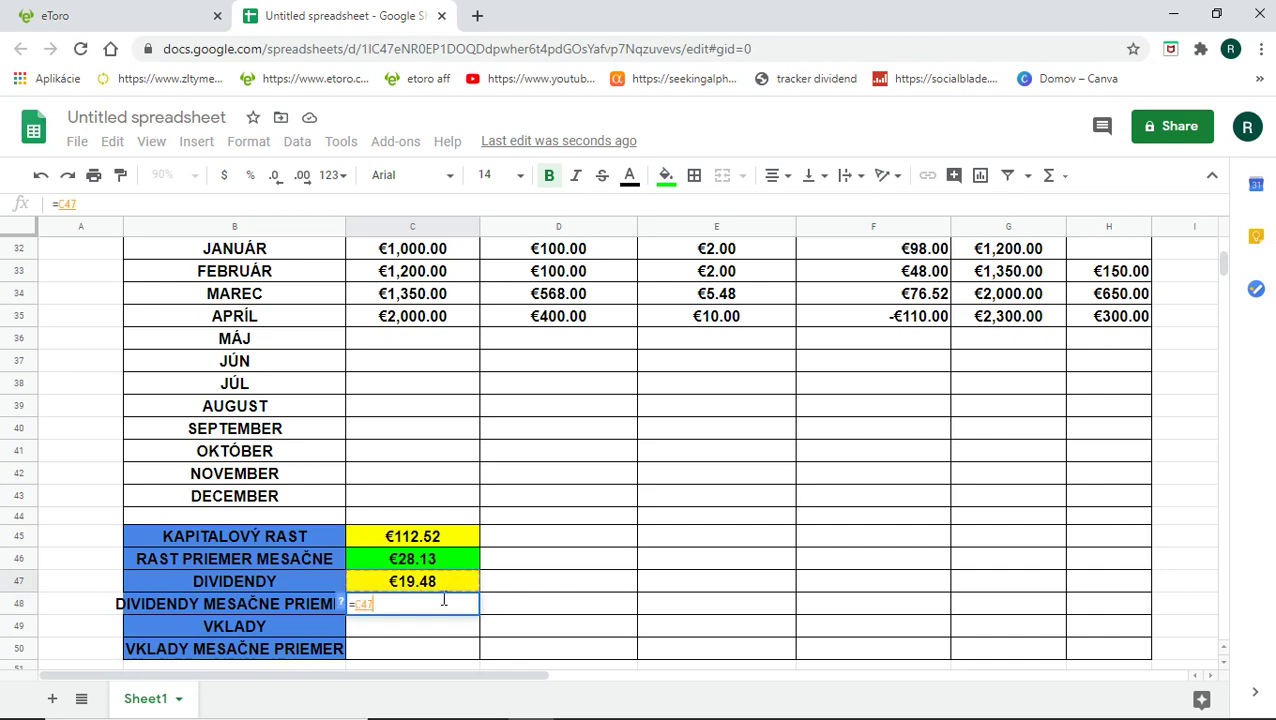
{"action": "type", "text": "/41"}
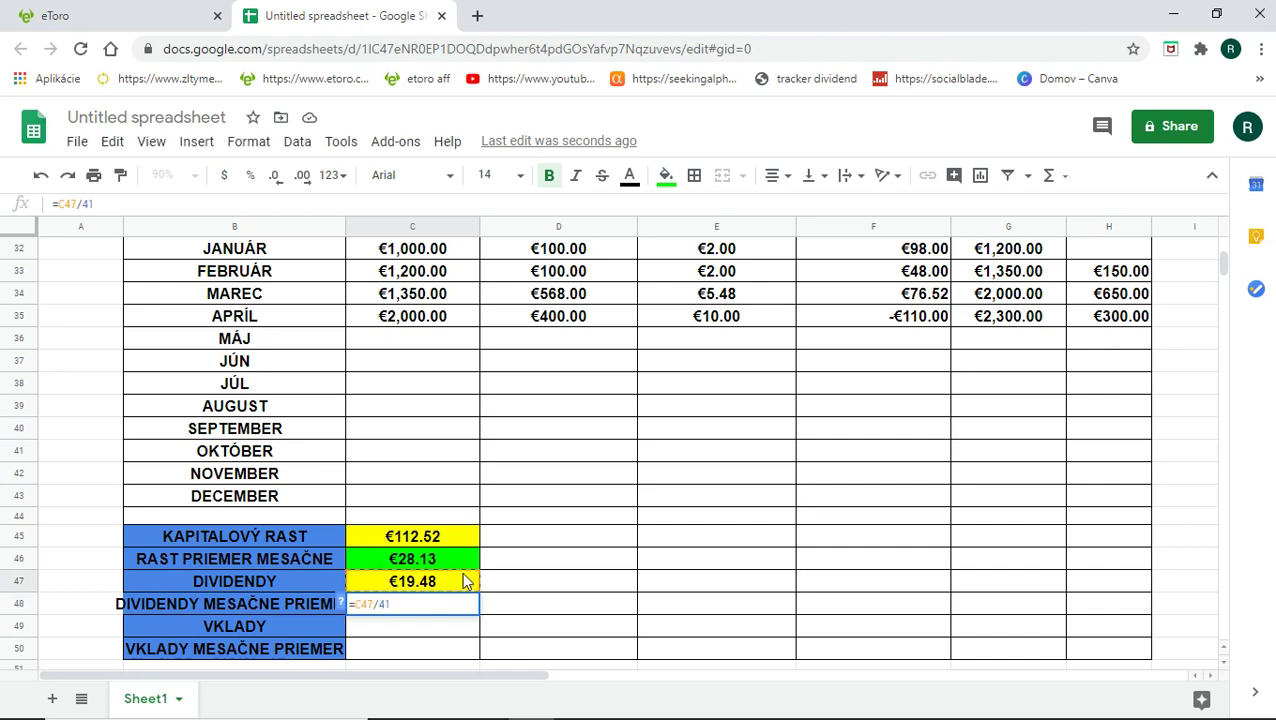
{"action": "key", "text": "Return"}
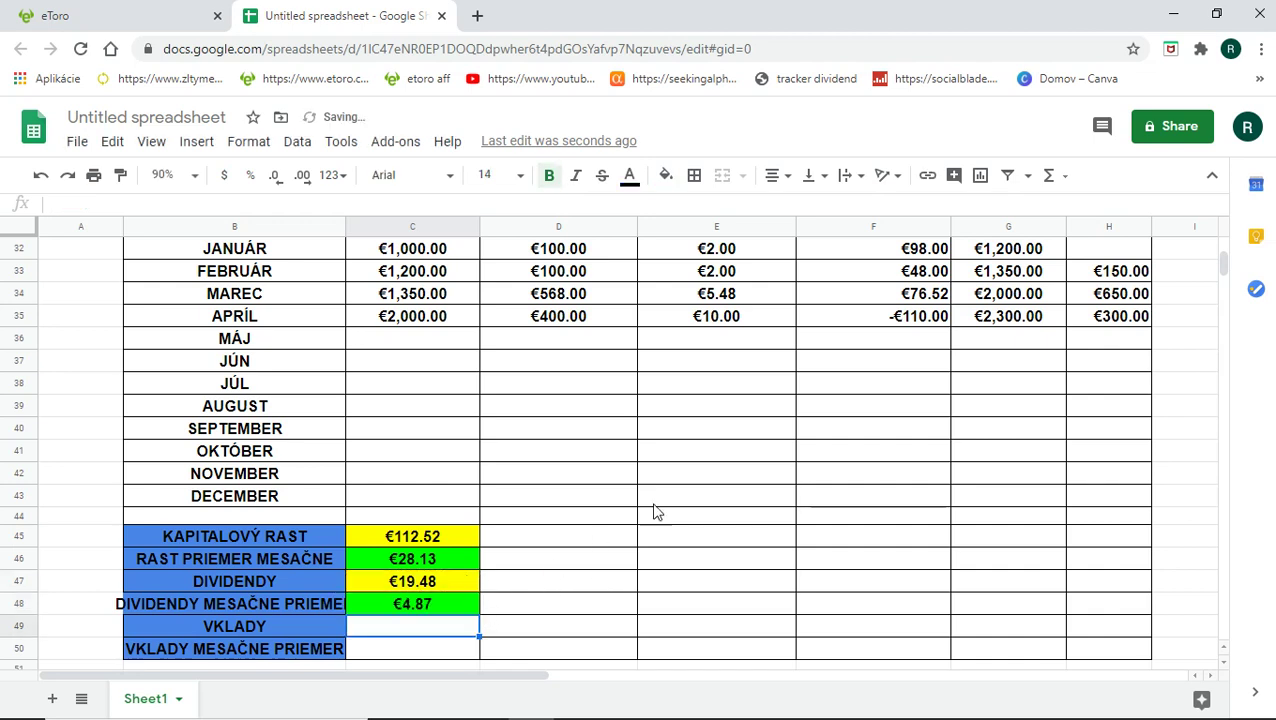
Step: Sum January to April's deposits in the VKLADY cell C49 with the formula =D32+D33+D34+D35
{"action": "scroll", "coordinate": [743, 418], "scroll_direction": "up", "scroll_amount": 1}
{"action": "scroll", "coordinate": [722, 378], "scroll_direction": "down", "scroll_amount": 2}
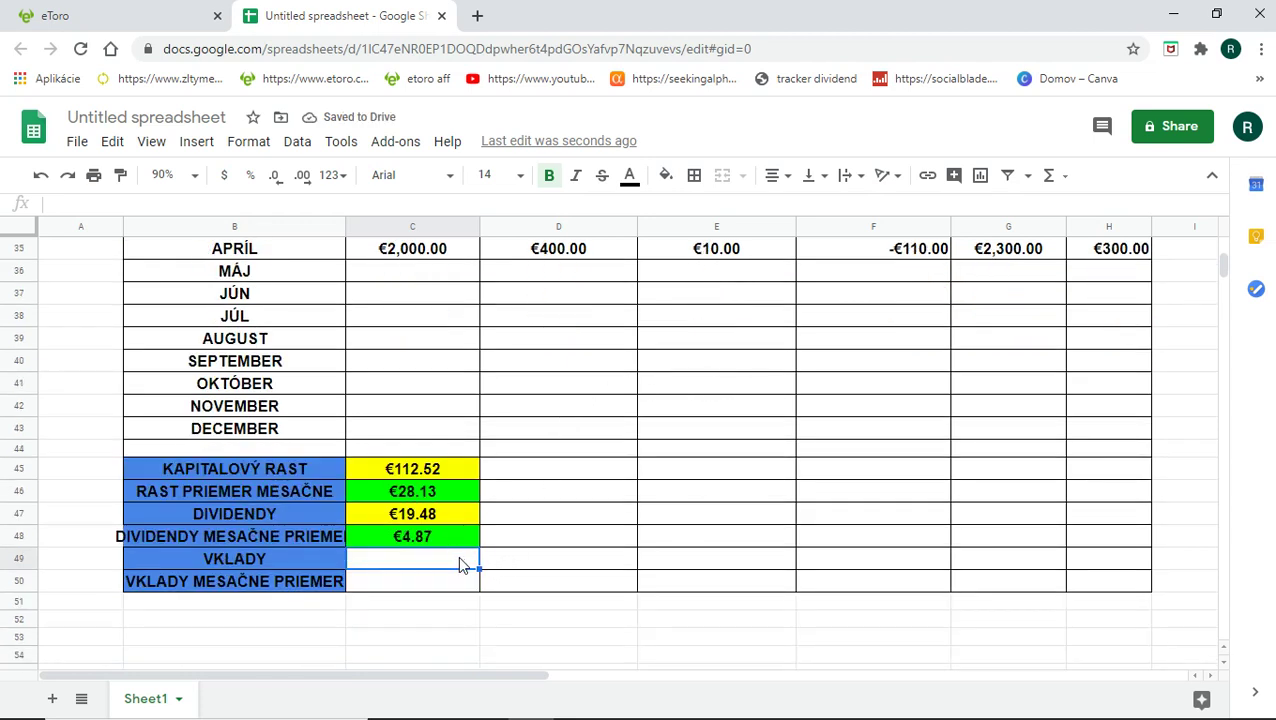
{"action": "type", "text": "="}
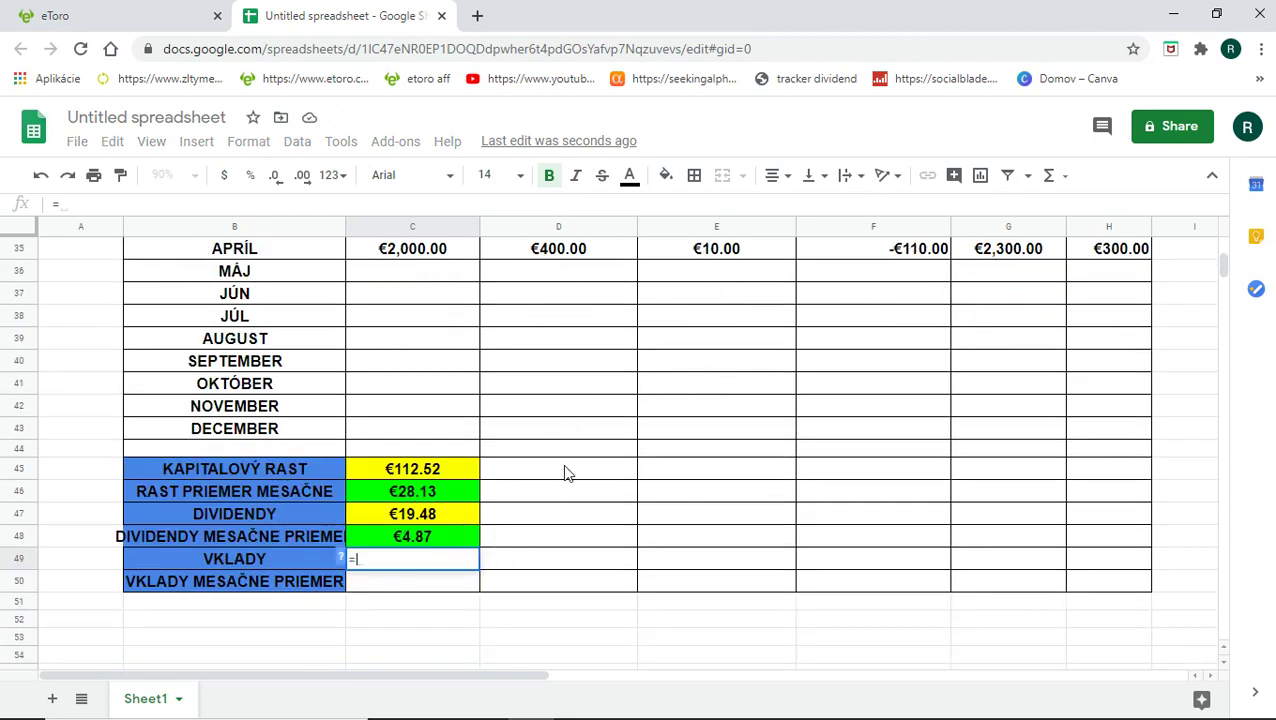
{"action": "scroll", "coordinate": [572, 384], "scroll_direction": "up", "scroll_amount": 3}
{"action": "left_click", "coordinate": [565, 362]}
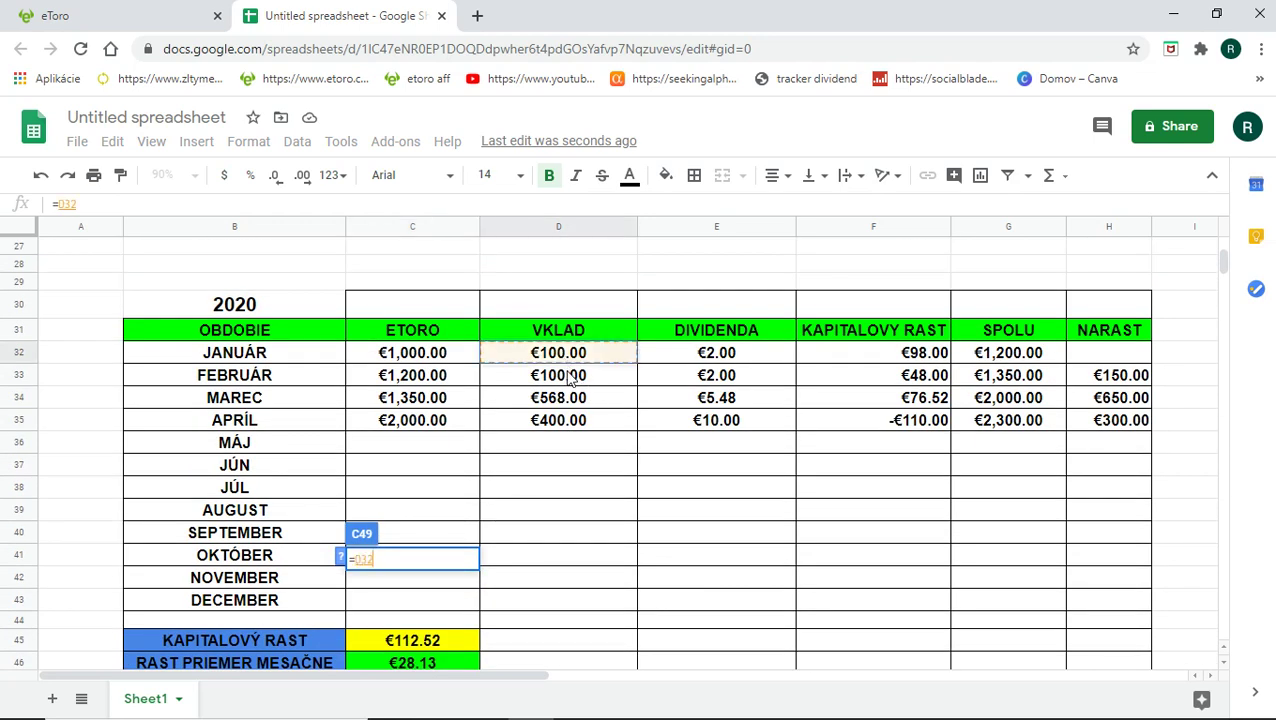
{"action": "type", "text": "+"}
{"action": "left_click", "coordinate": [563, 380]}
{"action": "type", "text": "+"}
{"action": "left_click", "coordinate": [562, 402]}
{"action": "type", "text": "+"}
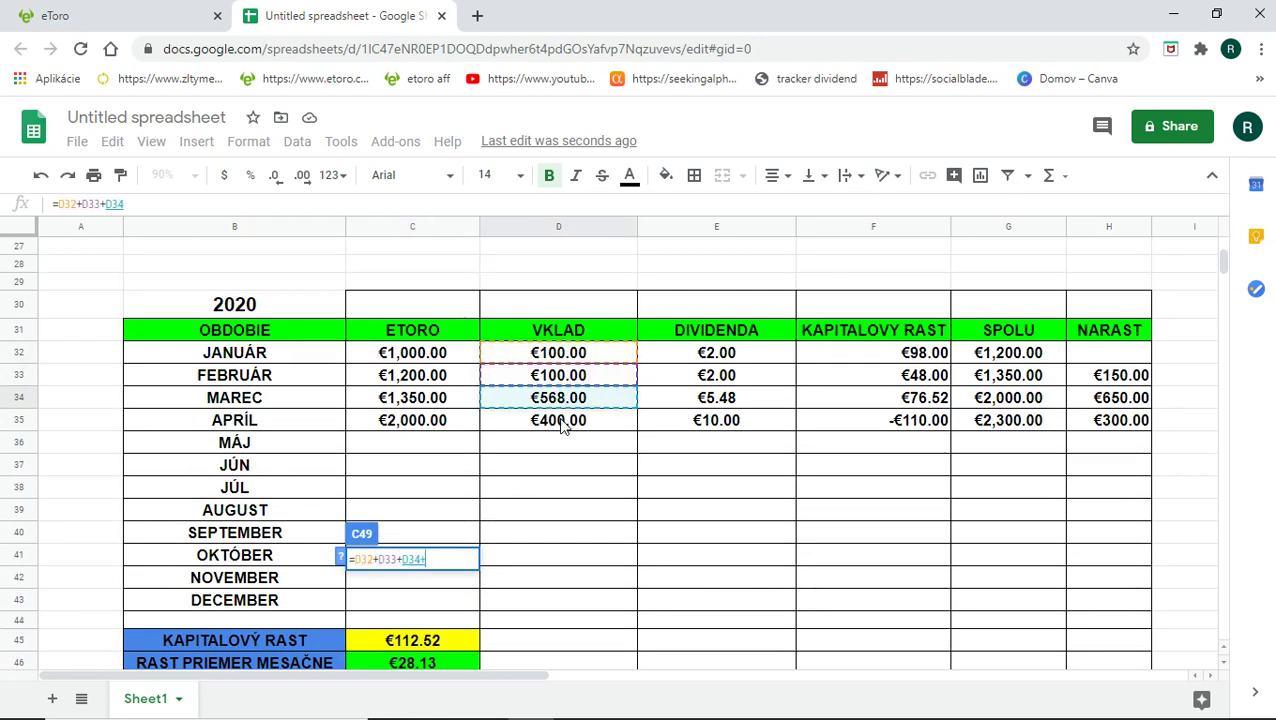
{"action": "left_click", "coordinate": [563, 422]}
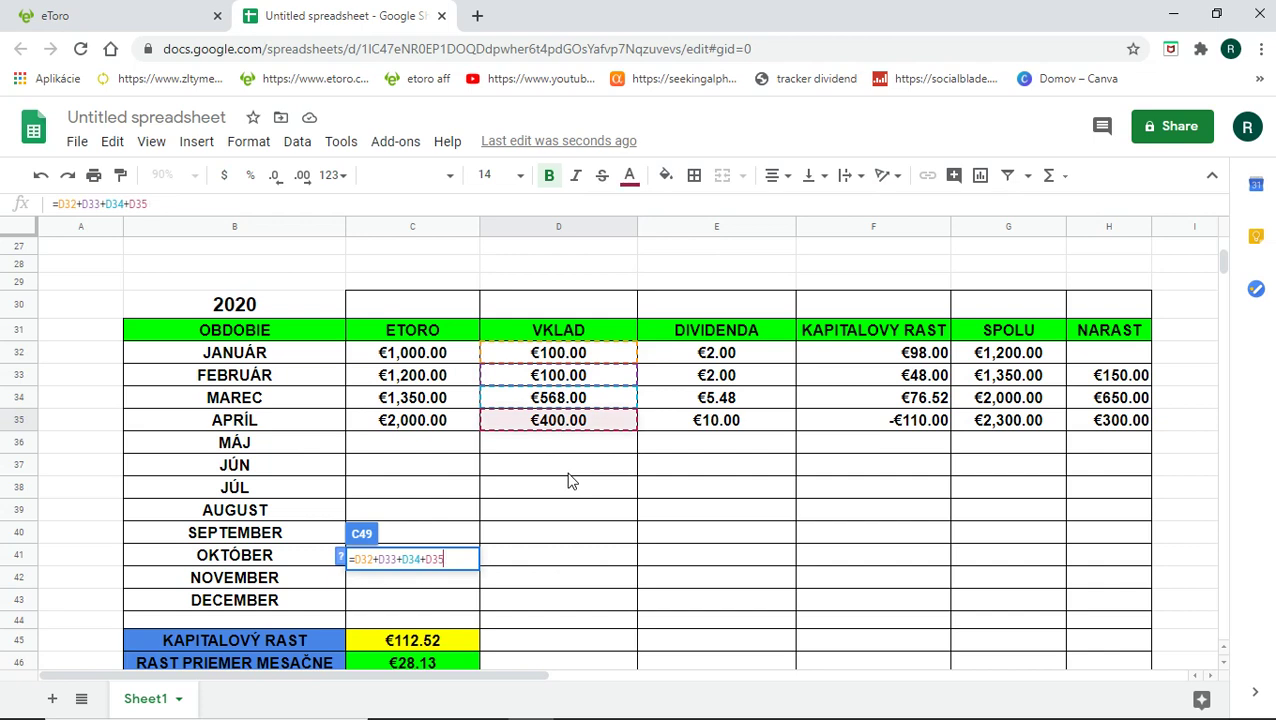
{"action": "key", "text": "Return"}
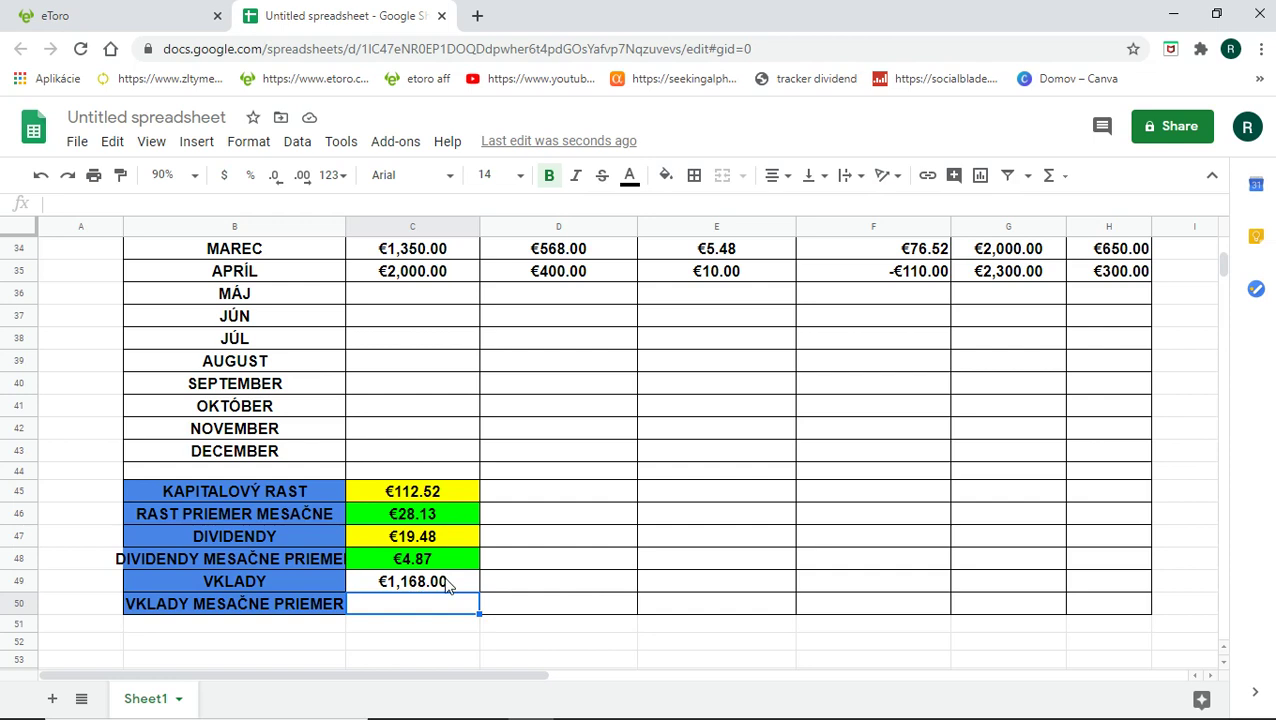
Step: Enter the January to April deposit sum =D32+D33+D34+D35 in the VKLADY MESAČNE PRIEMER cell C50
{"action": "type", "text": "="}
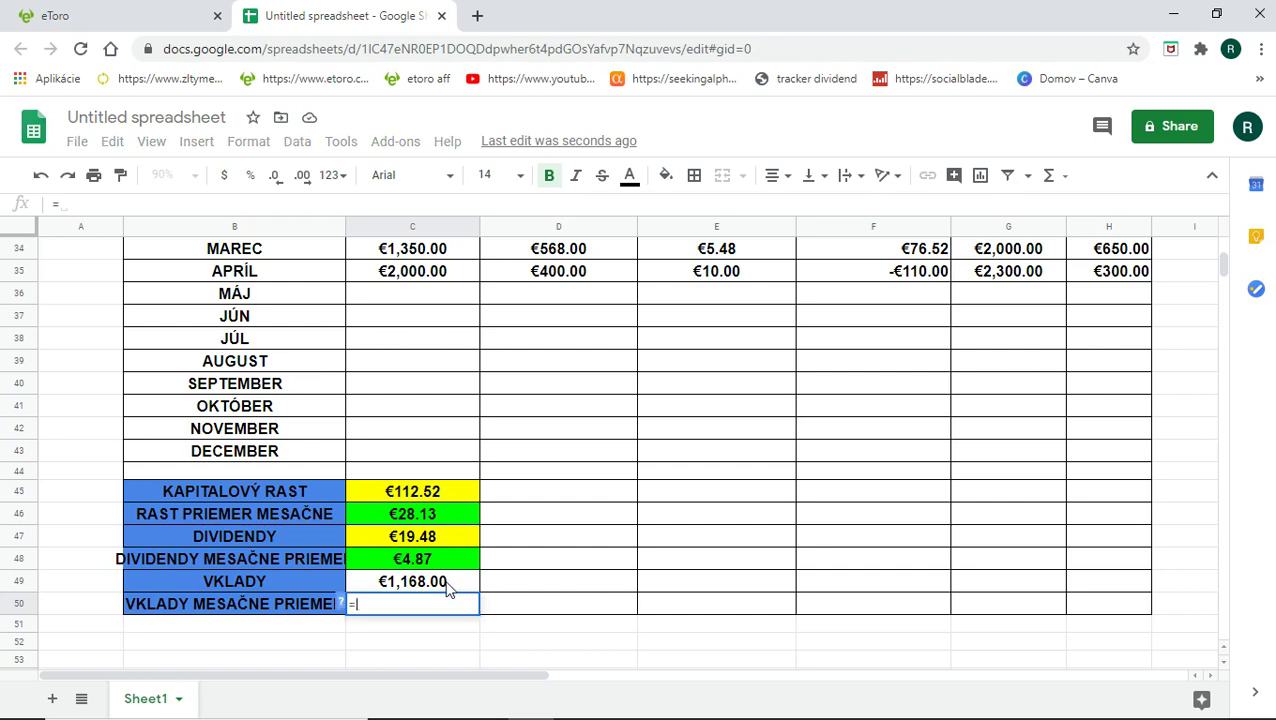
{"action": "left_click", "coordinate": [447, 587]}
{"action": "scroll", "coordinate": [585, 500], "scroll_direction": "up", "scroll_amount": 1}
{"action": "scroll", "coordinate": [580, 518], "scroll_direction": "up", "scroll_amount": 1}
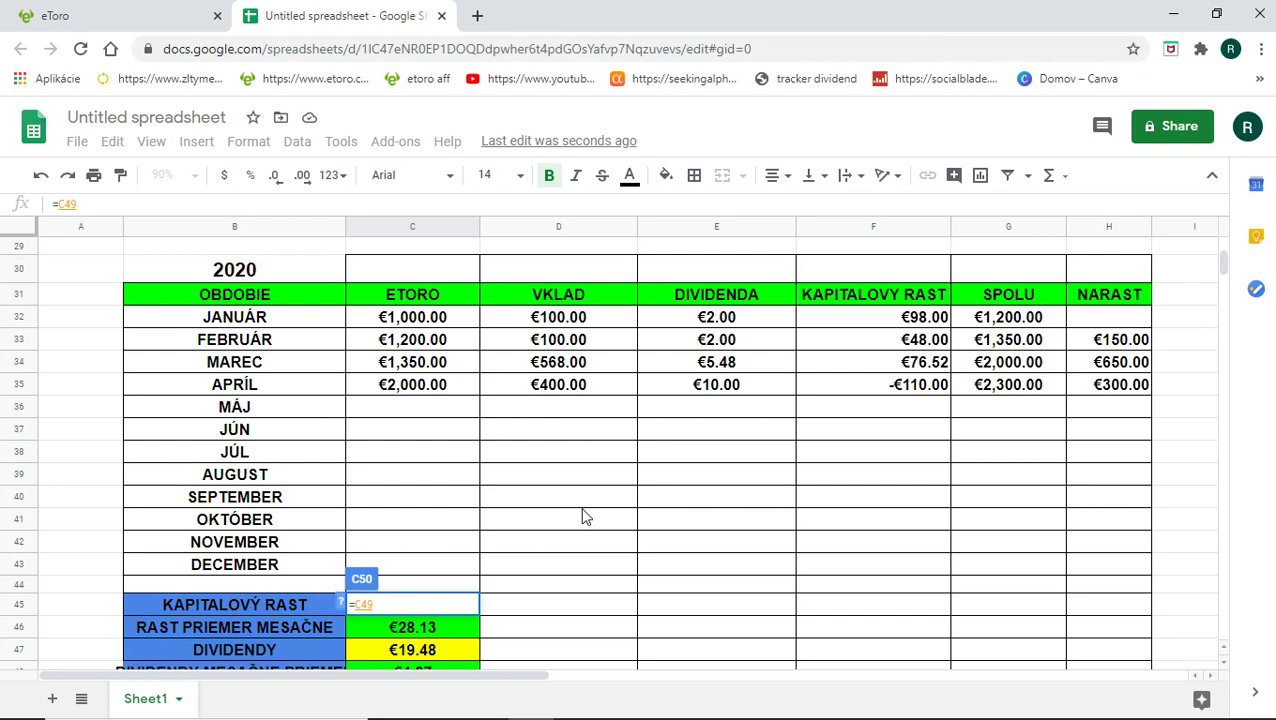
{"action": "left_click", "coordinate": [565, 385]}
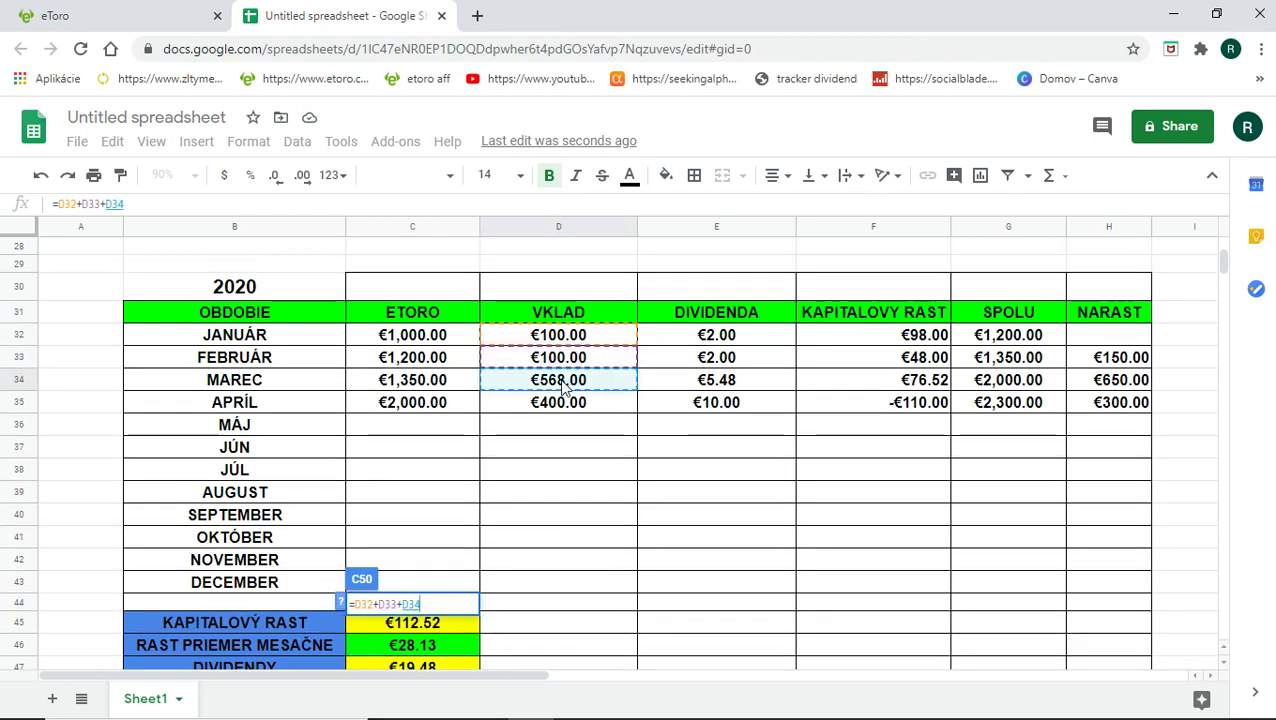
{"action": "type", "text": "+"}
{"action": "left_click", "coordinate": [558, 402]}
{"action": "key", "text": "Return"}
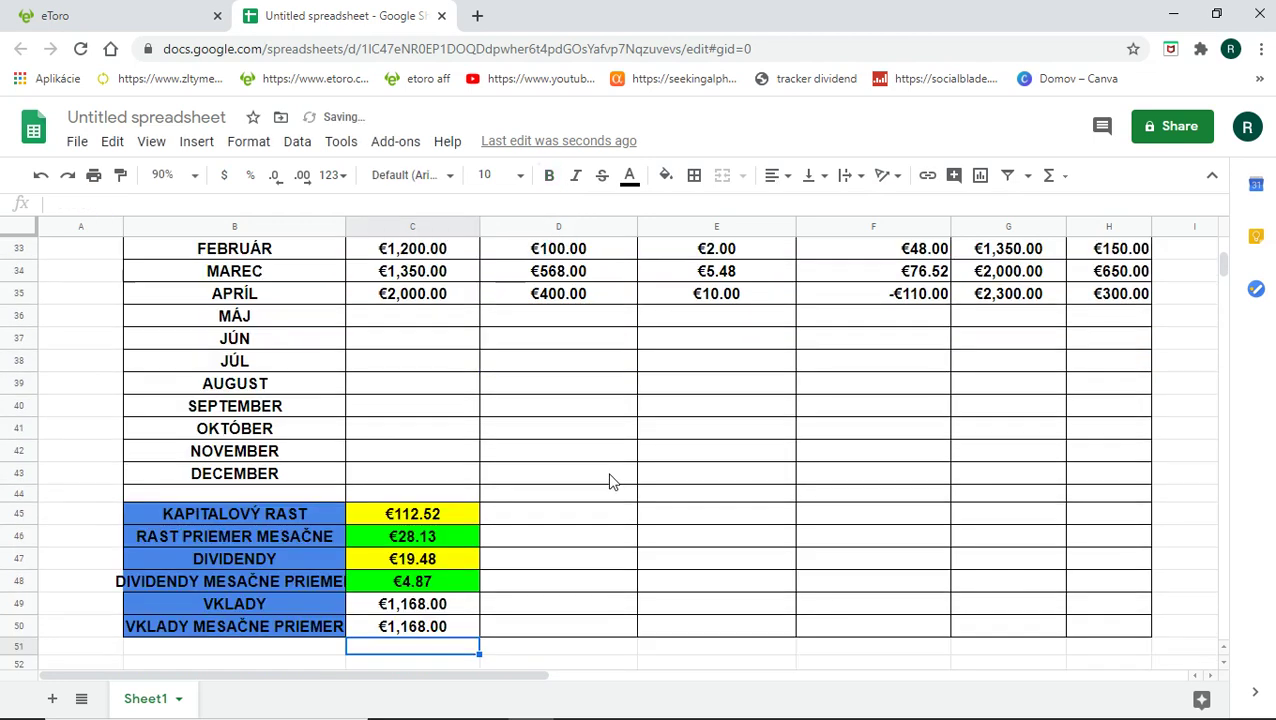
Step: Calculate VKLADY MESAČNE PRIEMER in cell C50 by dividing the deposit total by four months with =C49/4
{"action": "scroll", "coordinate": [456, 582], "scroll_direction": "down", "scroll_amount": 1}
{"action": "left_click", "coordinate": [453, 577]}
{"action": "type", "text": "="}
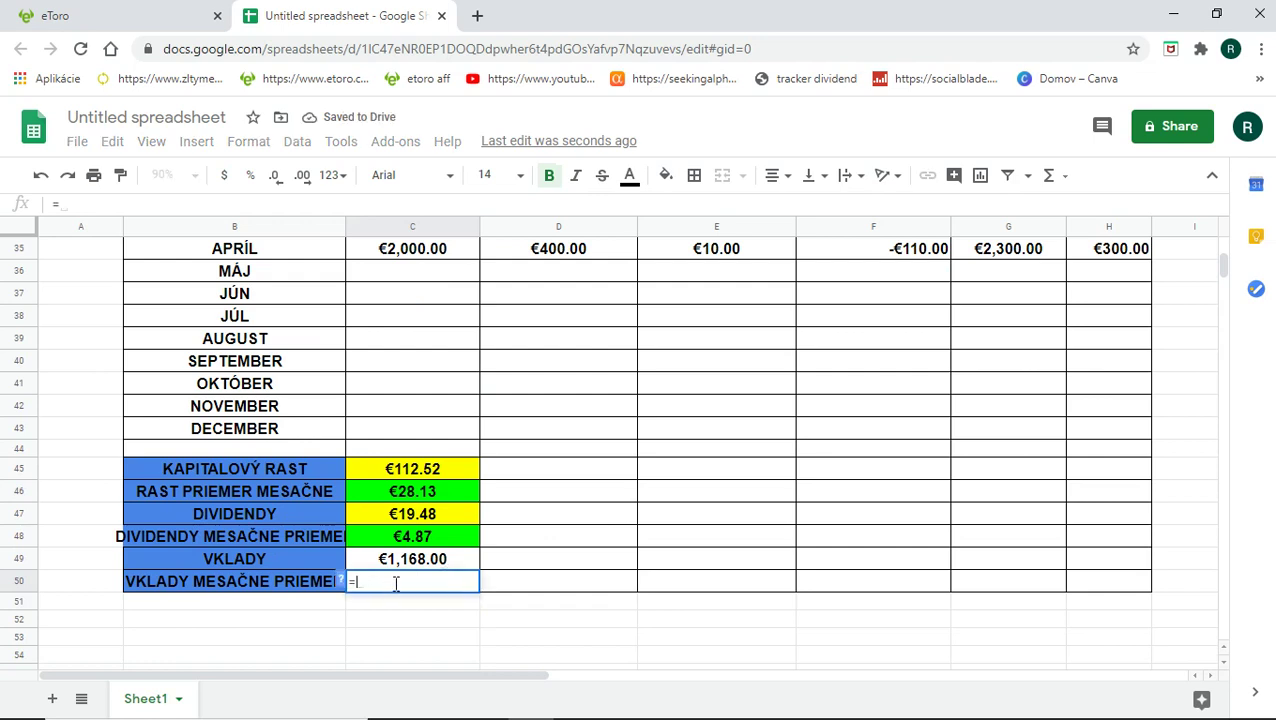
{"action": "left_click", "coordinate": [421, 566]}
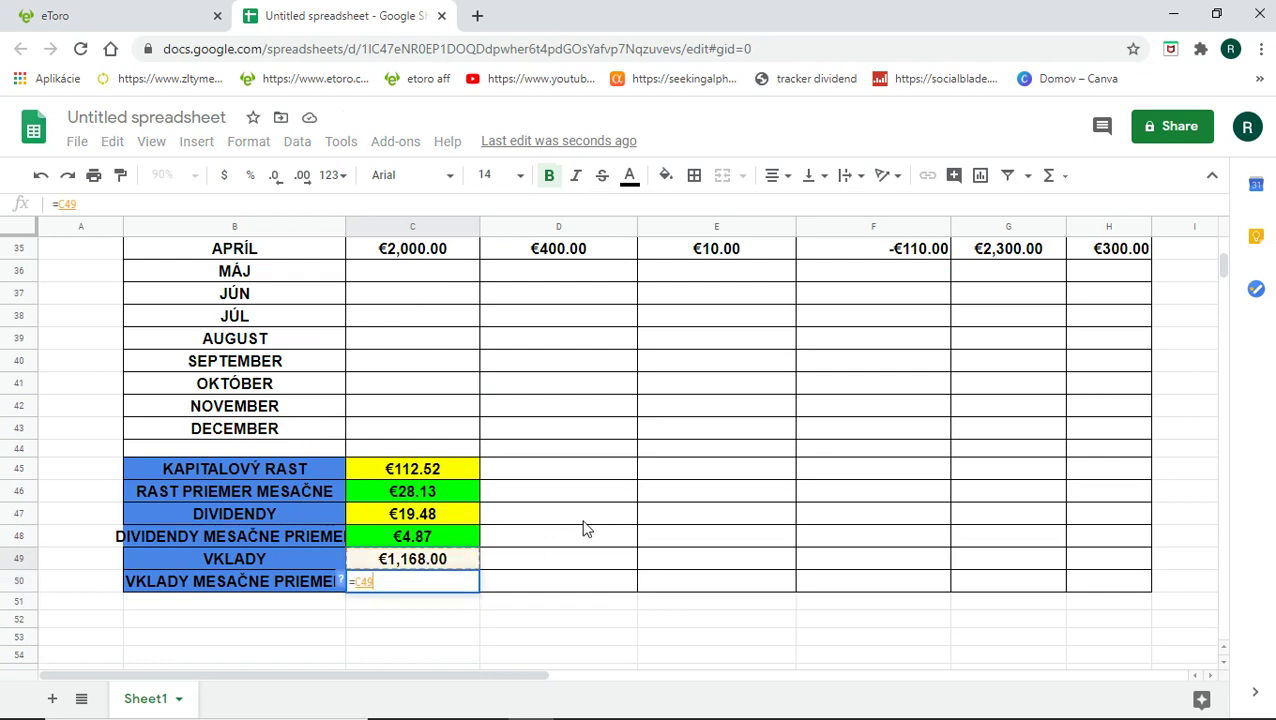
{"action": "type", "text": "/4"}
{"action": "key", "text": "Return"}
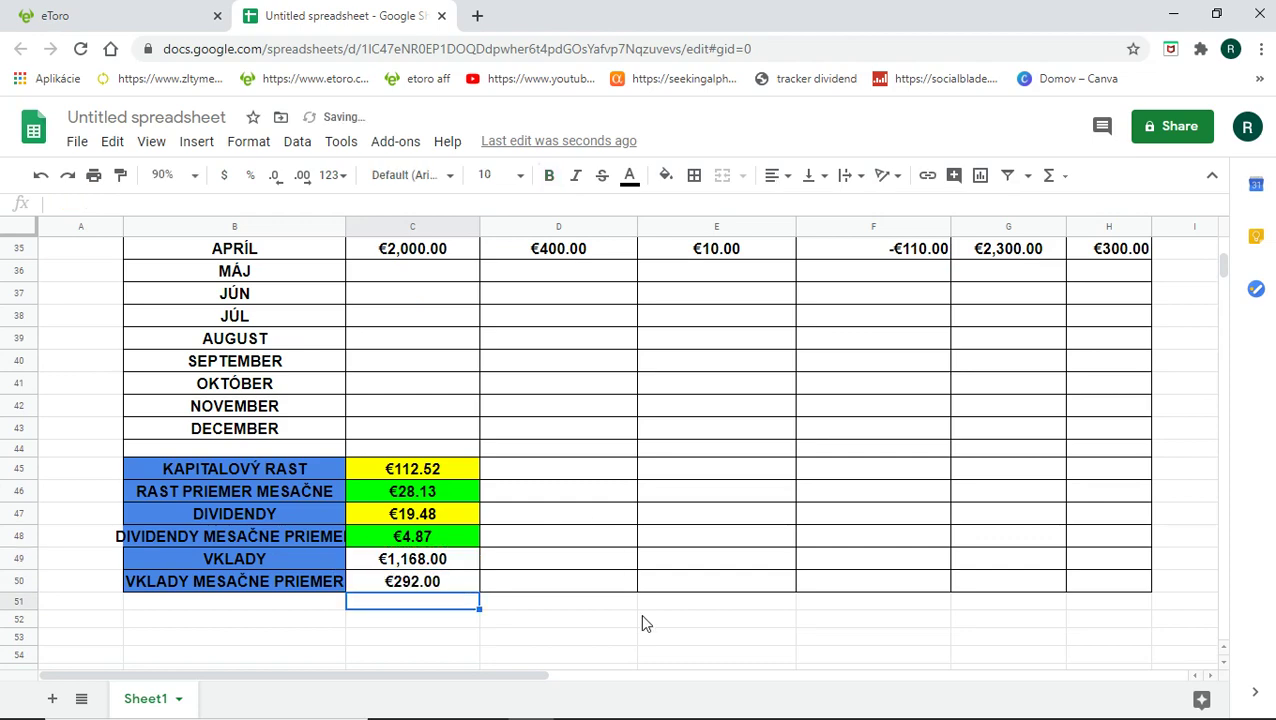
Step: Review the monthly entries in the 2020 table against the summary totals and averages, including the average deposit formula in C50
{"action": "left_click", "coordinate": [678, 604]}
{"action": "scroll", "coordinate": [644, 507], "scroll_direction": "up", "scroll_amount": 5}
{"action": "scroll", "coordinate": [618, 480], "scroll_direction": "down", "scroll_amount": 4}
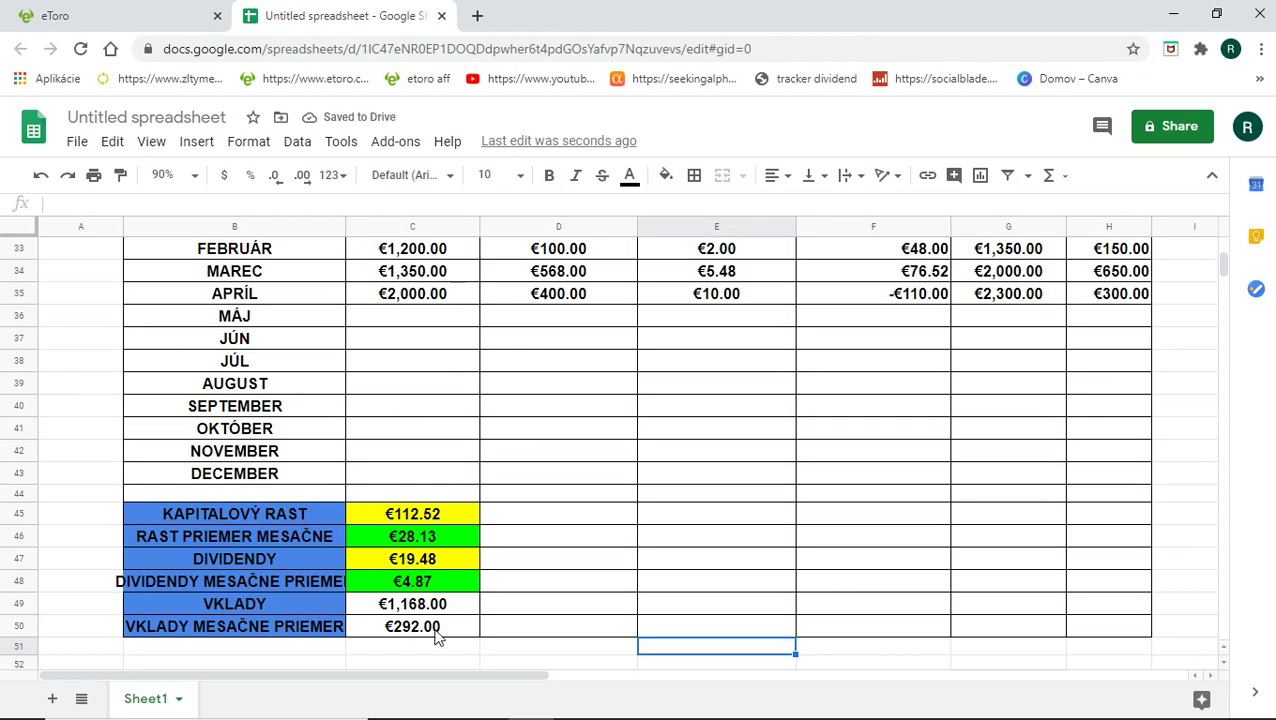
{"action": "left_click", "coordinate": [432, 628]}
{"action": "scroll", "coordinate": [530, 490], "scroll_direction": "up", "scroll_amount": 1}
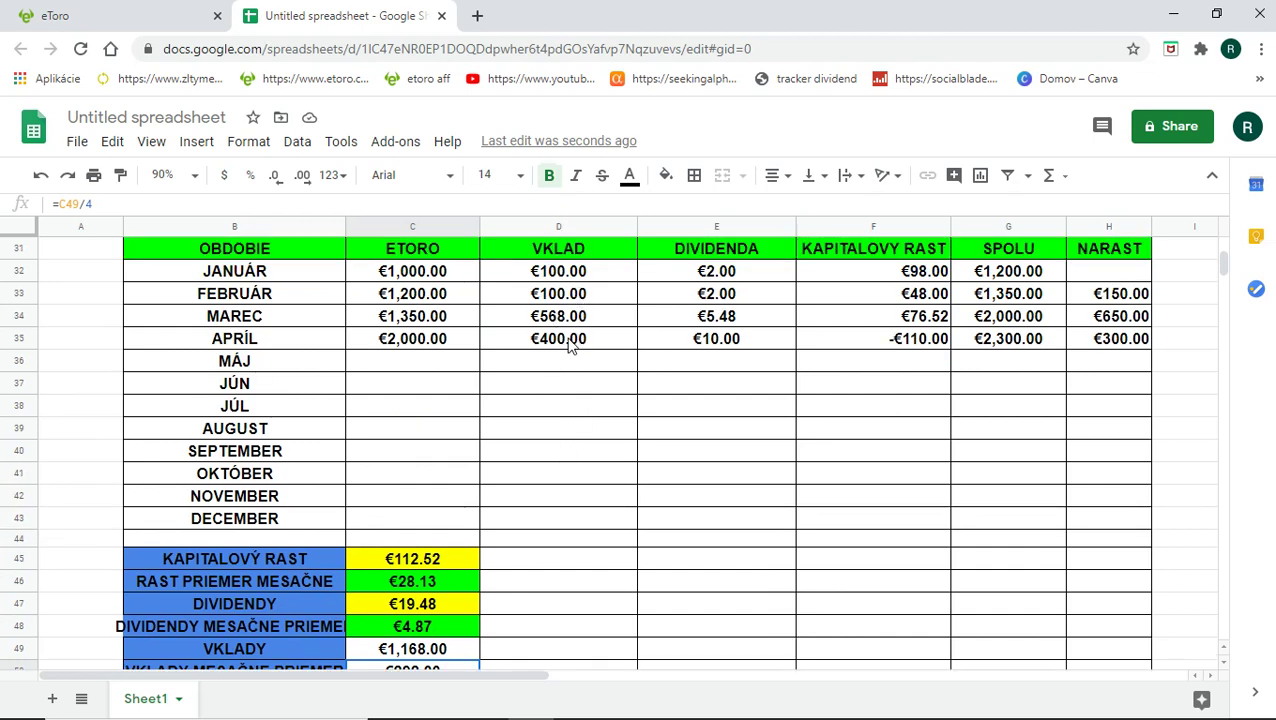
{"action": "scroll", "coordinate": [668, 415], "scroll_direction": "down", "scroll_amount": 1}
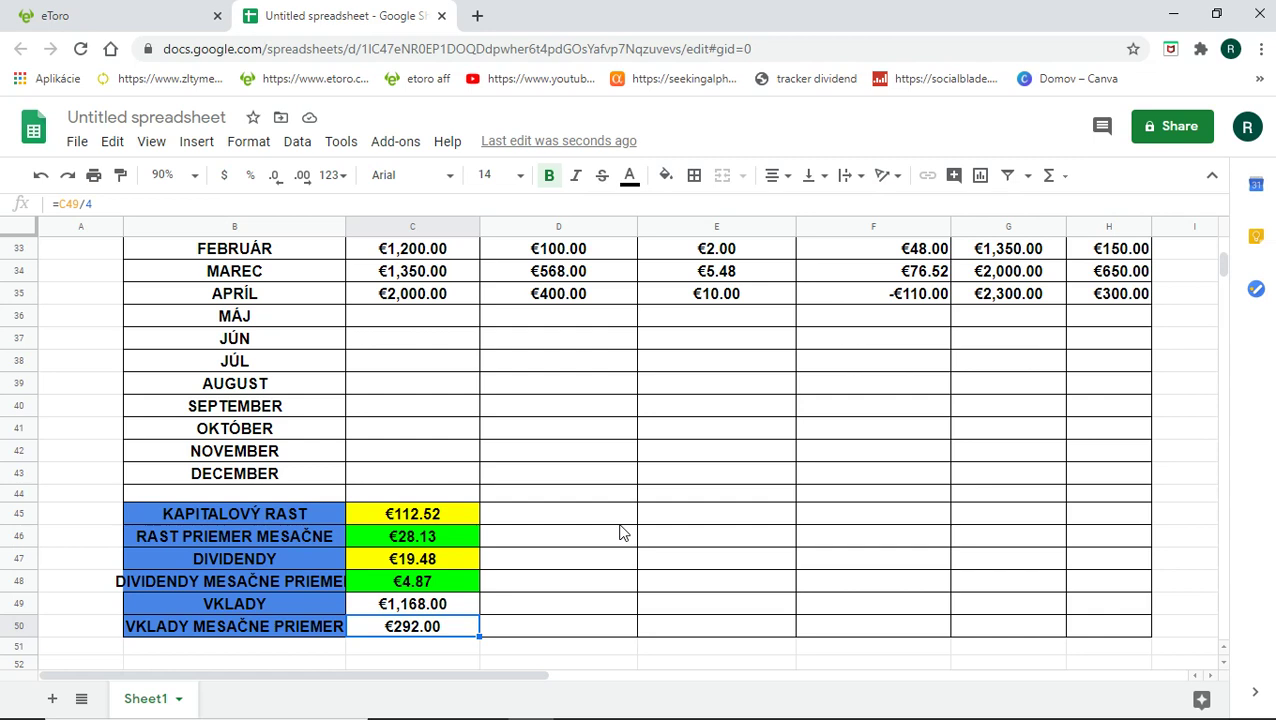
{"action": "left_click", "coordinate": [786, 545]}
{"action": "scroll", "coordinate": [793, 530], "scroll_direction": "down", "scroll_amount": 4}
{"action": "scroll", "coordinate": [793, 540], "scroll_direction": "up", "scroll_amount": 4}
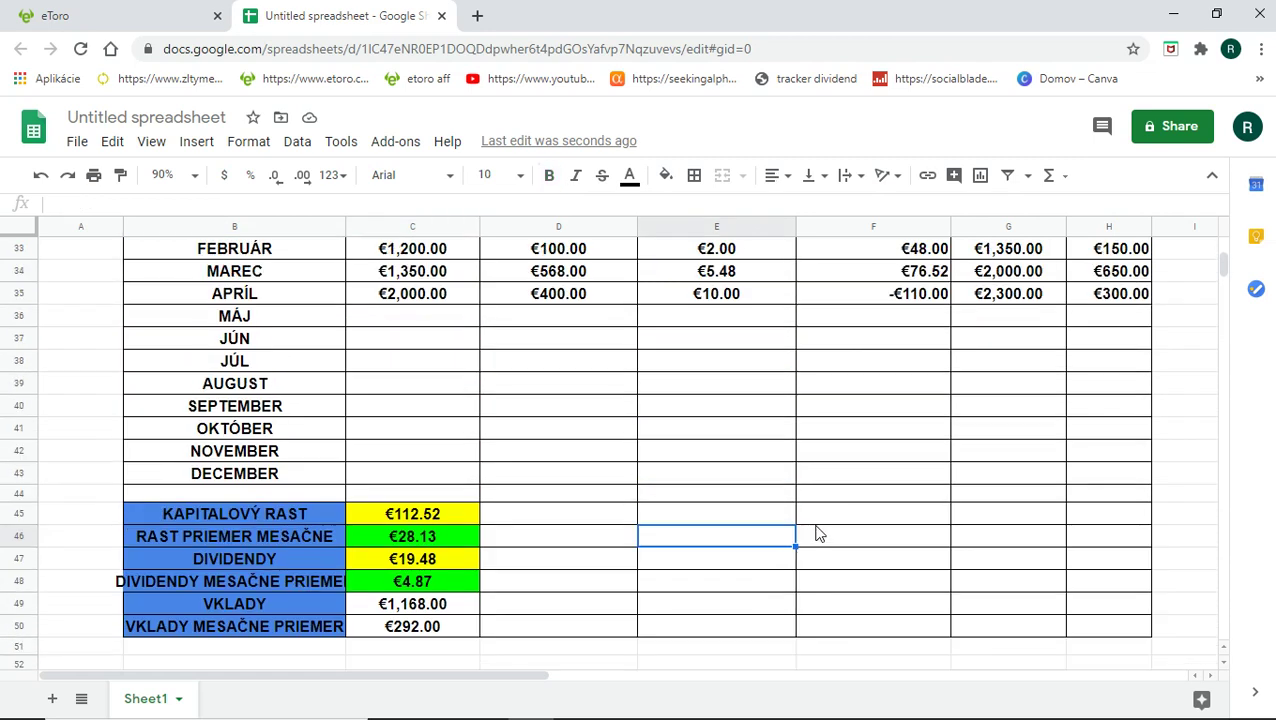
{"action": "scroll", "coordinate": [830, 525], "scroll_direction": "up", "scroll_amount": 2}
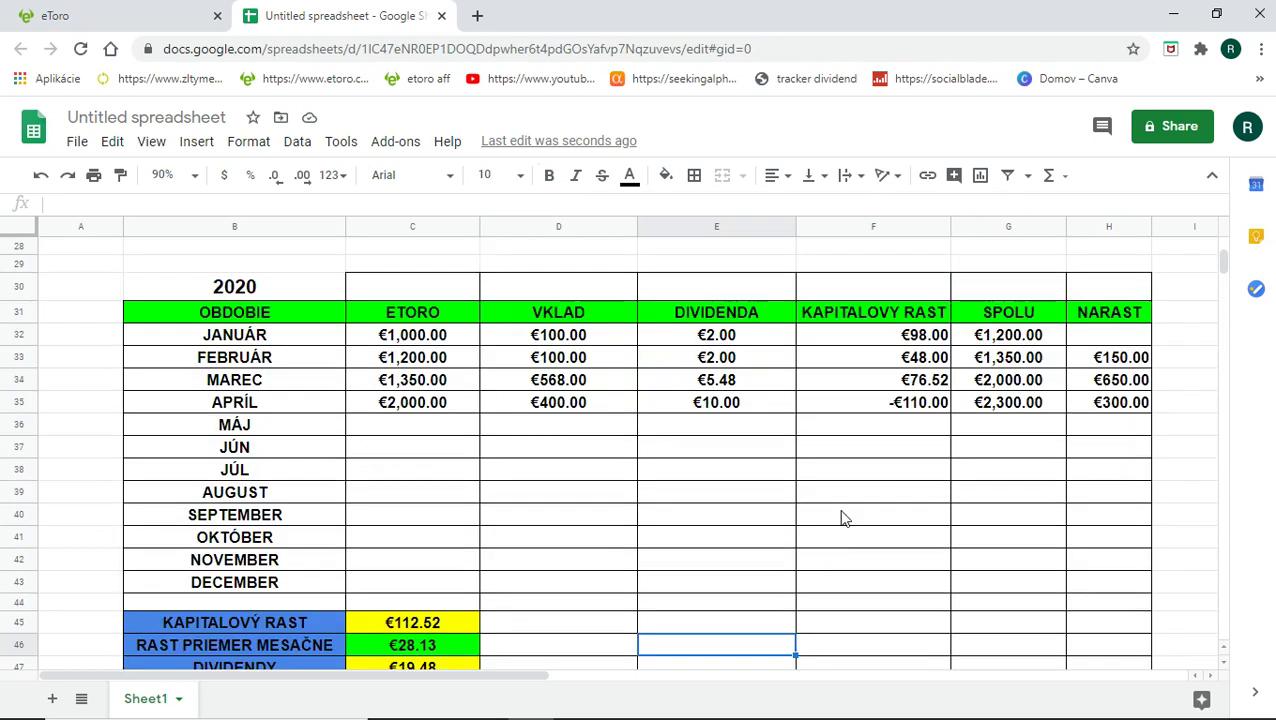
{"action": "scroll", "coordinate": [840, 519], "scroll_direction": "down", "scroll_amount": 4}
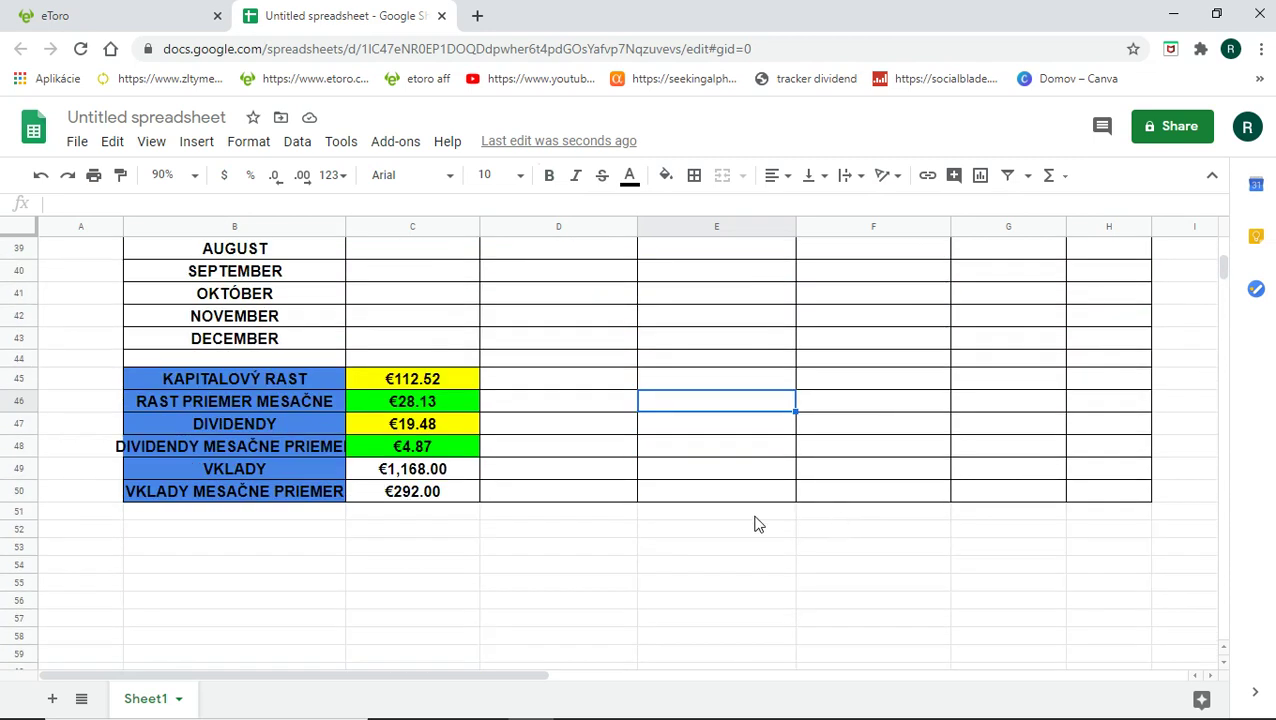
Step: Enter the target amount 100 000 in cell B52 below the summary block
{"action": "left_click", "coordinate": [280, 537]}
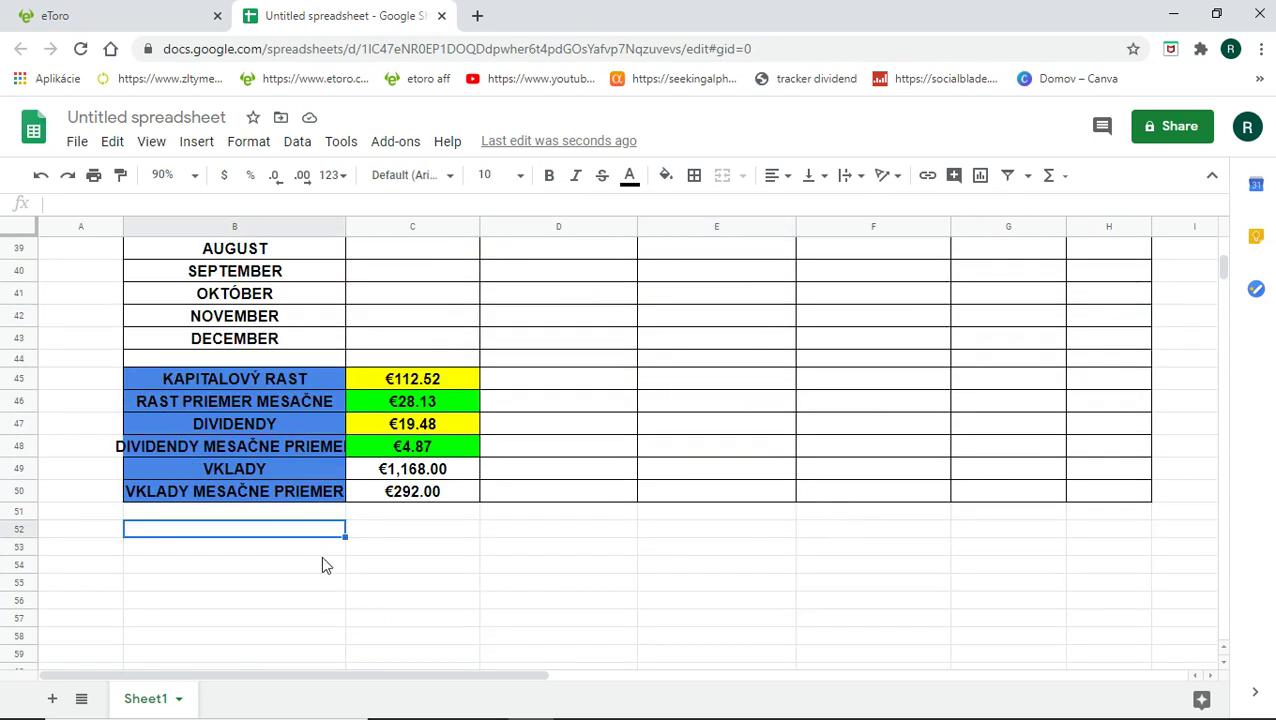
{"action": "type", "text": "100"}
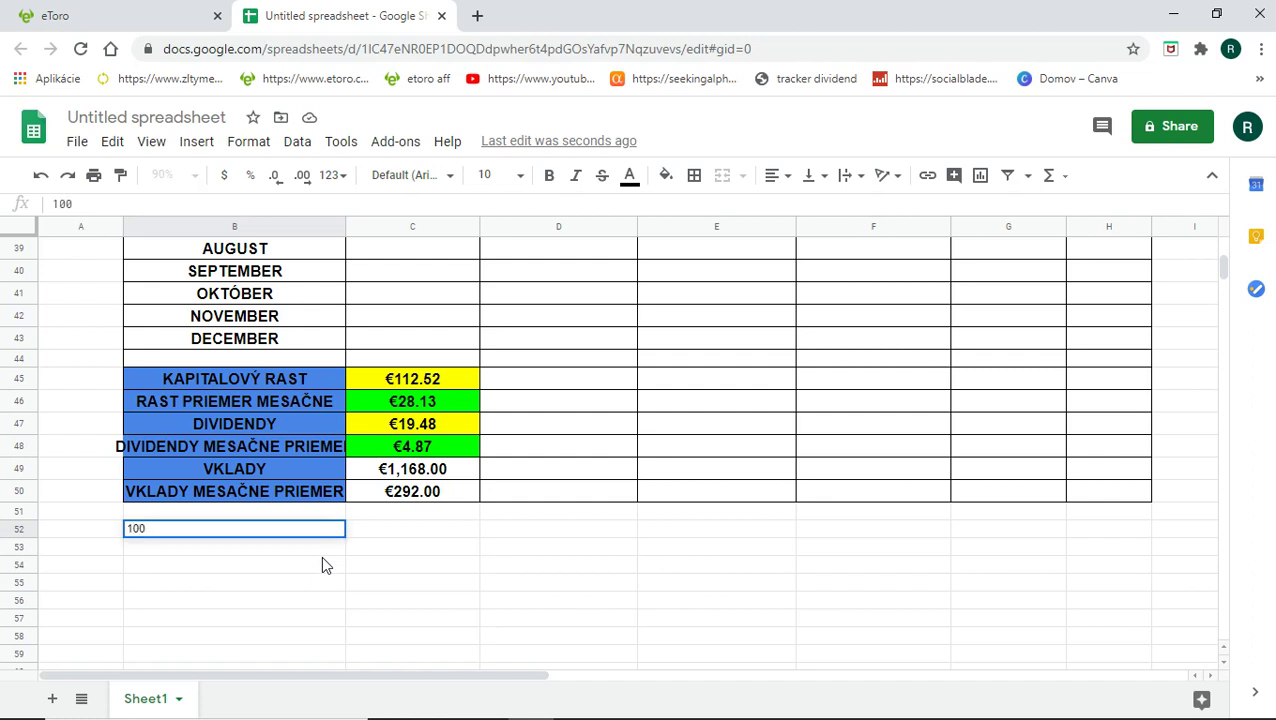
{"action": "type", "text": " 000"}
{"action": "key", "text": "Return"}
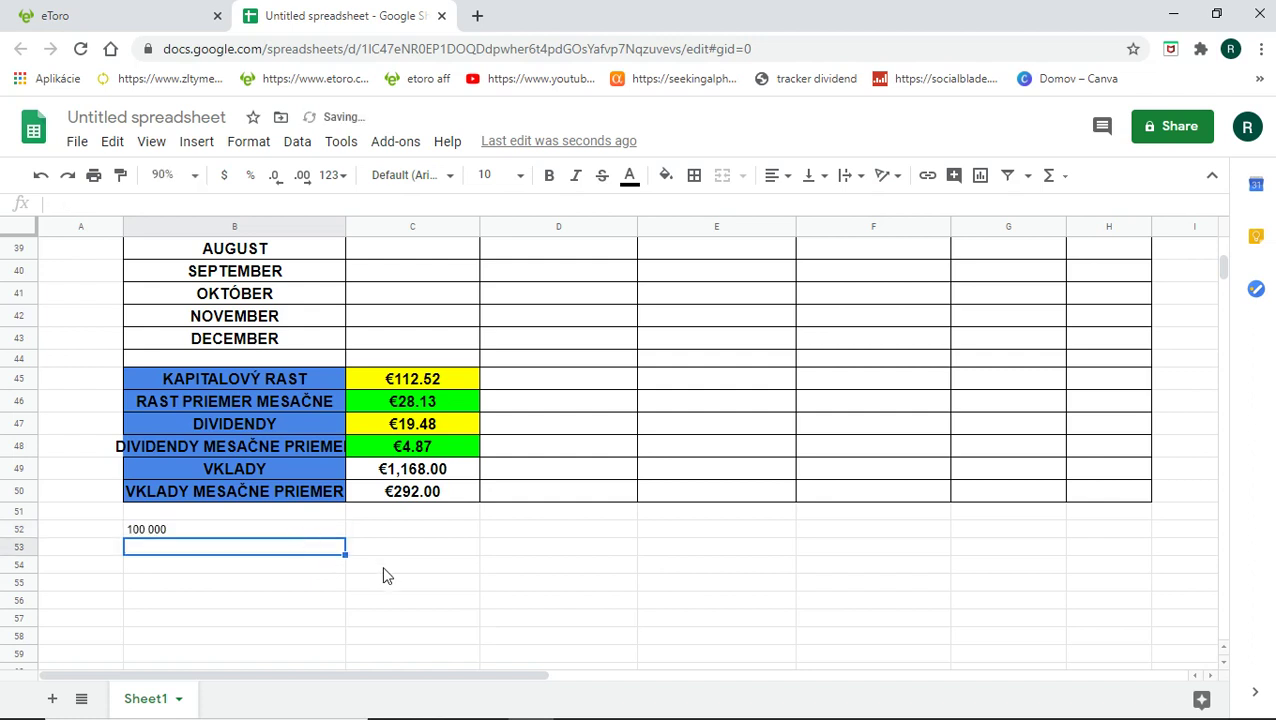
Step: Try to subtract April's SPOLU value from the target amount in cell C52 with the formula =B52-G35
{"action": "left_click", "coordinate": [412, 528]}
{"action": "scroll", "coordinate": [520, 550], "scroll_direction": "up", "scroll_amount": 2}
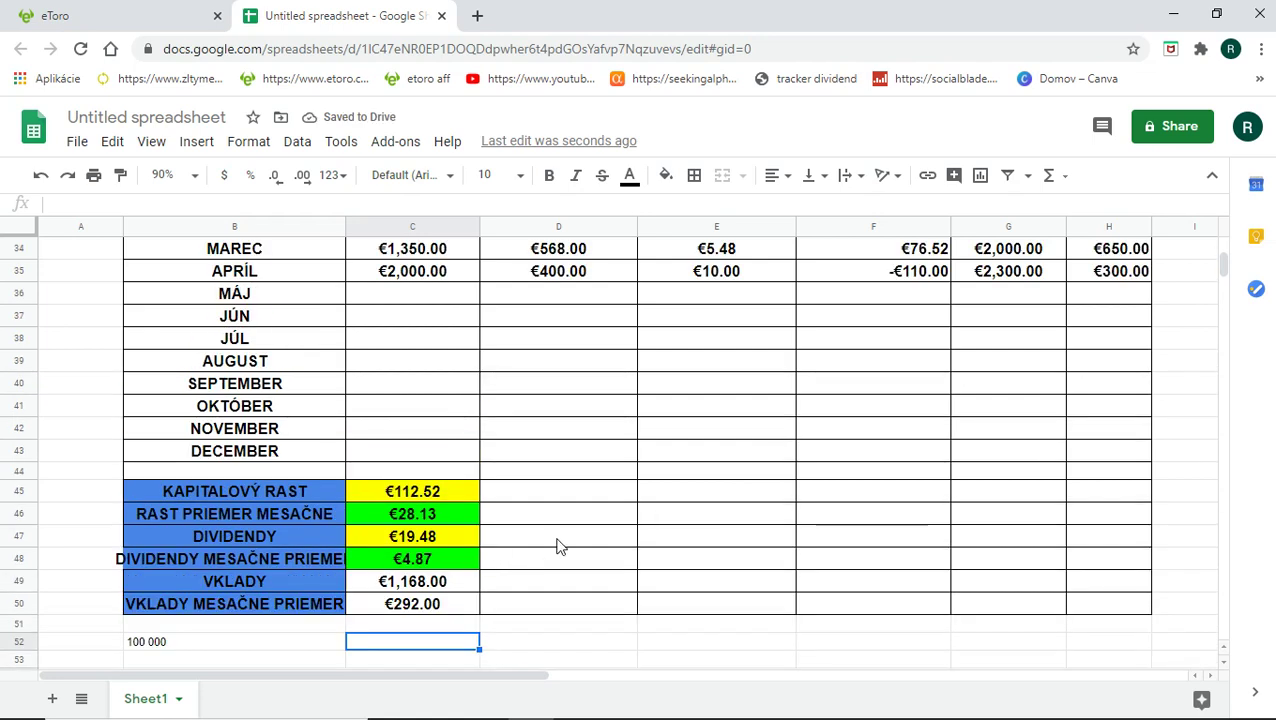
{"action": "scroll", "coordinate": [558, 544], "scroll_direction": "down", "scroll_amount": 1}
{"action": "type", "text": "="}
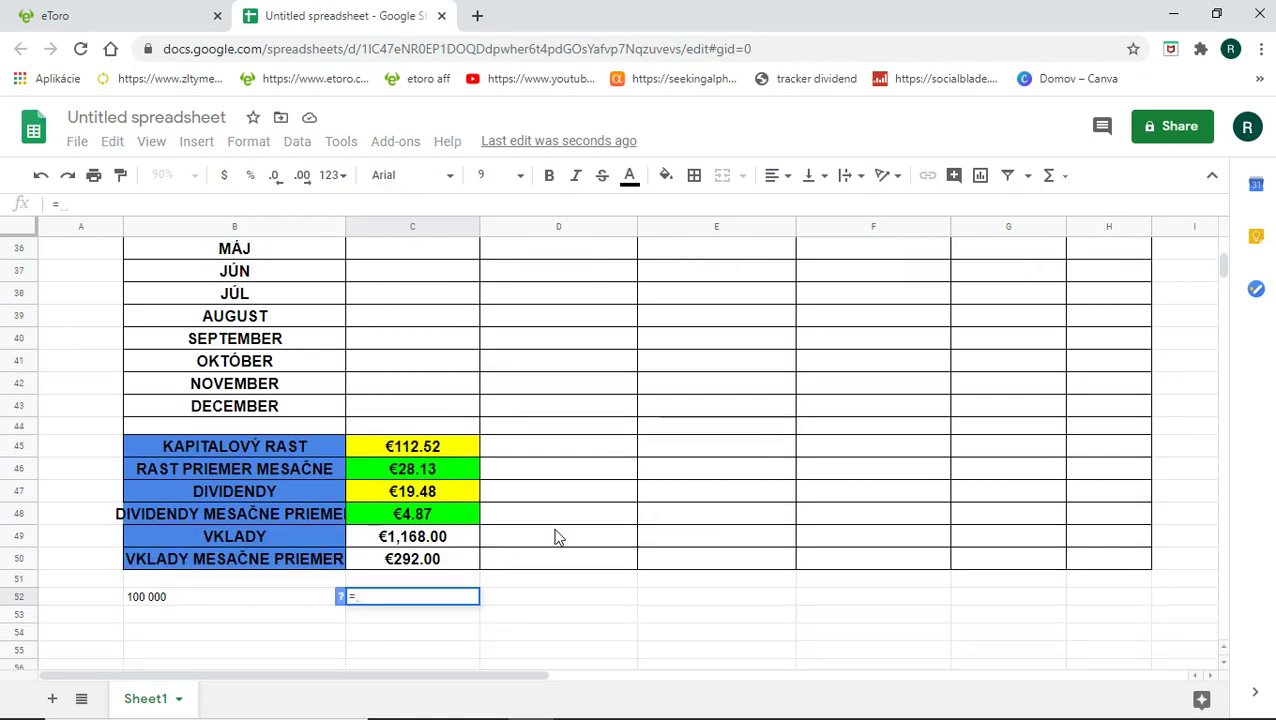
{"action": "scroll", "coordinate": [520, 500], "scroll_direction": "up", "scroll_amount": 2}
{"action": "scroll", "coordinate": [700, 430], "scroll_direction": "down", "scroll_amount": 3}
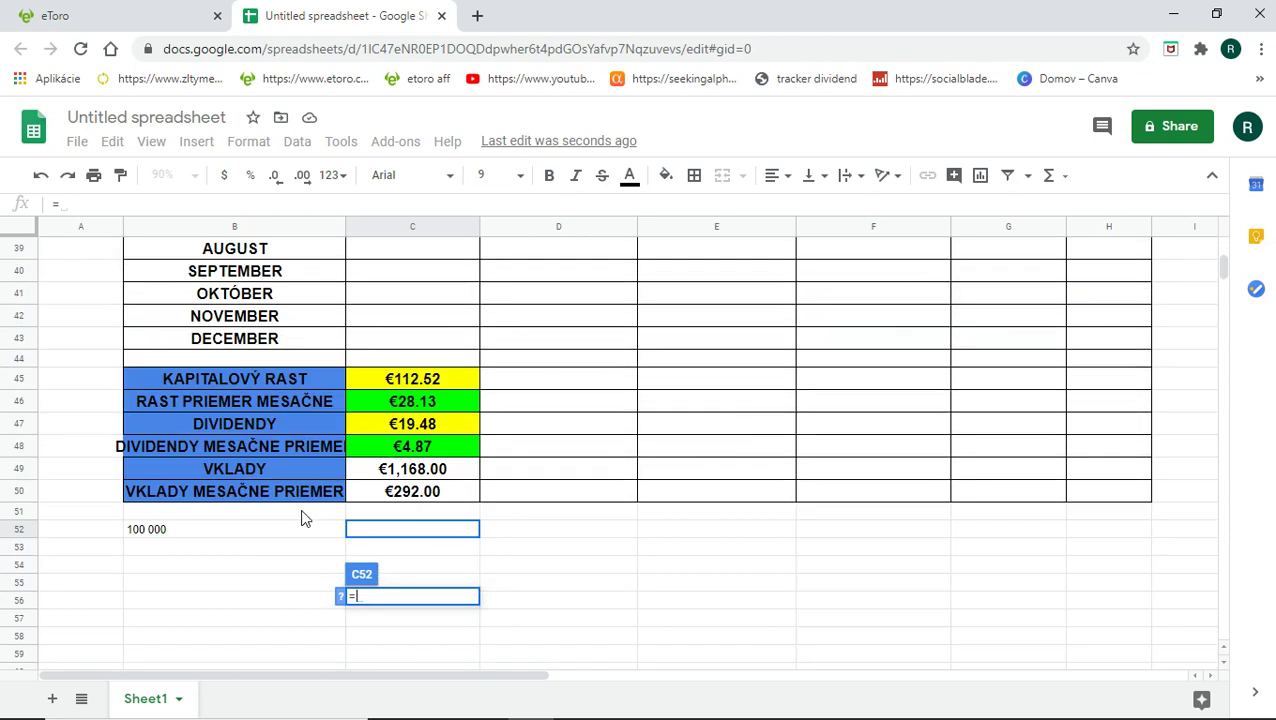
{"action": "left_click", "coordinate": [186, 537]}
{"action": "scroll", "coordinate": [705, 503], "scroll_direction": "up", "scroll_amount": 3}
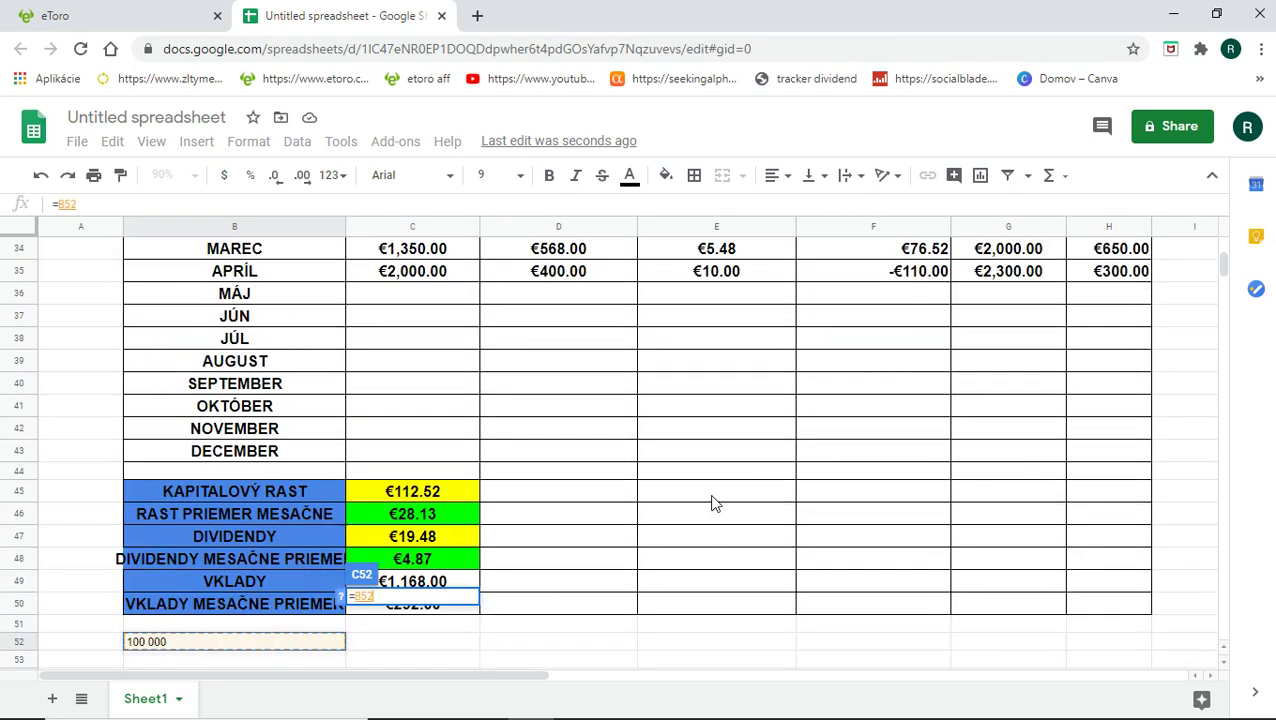
{"action": "type", "text": "-"}
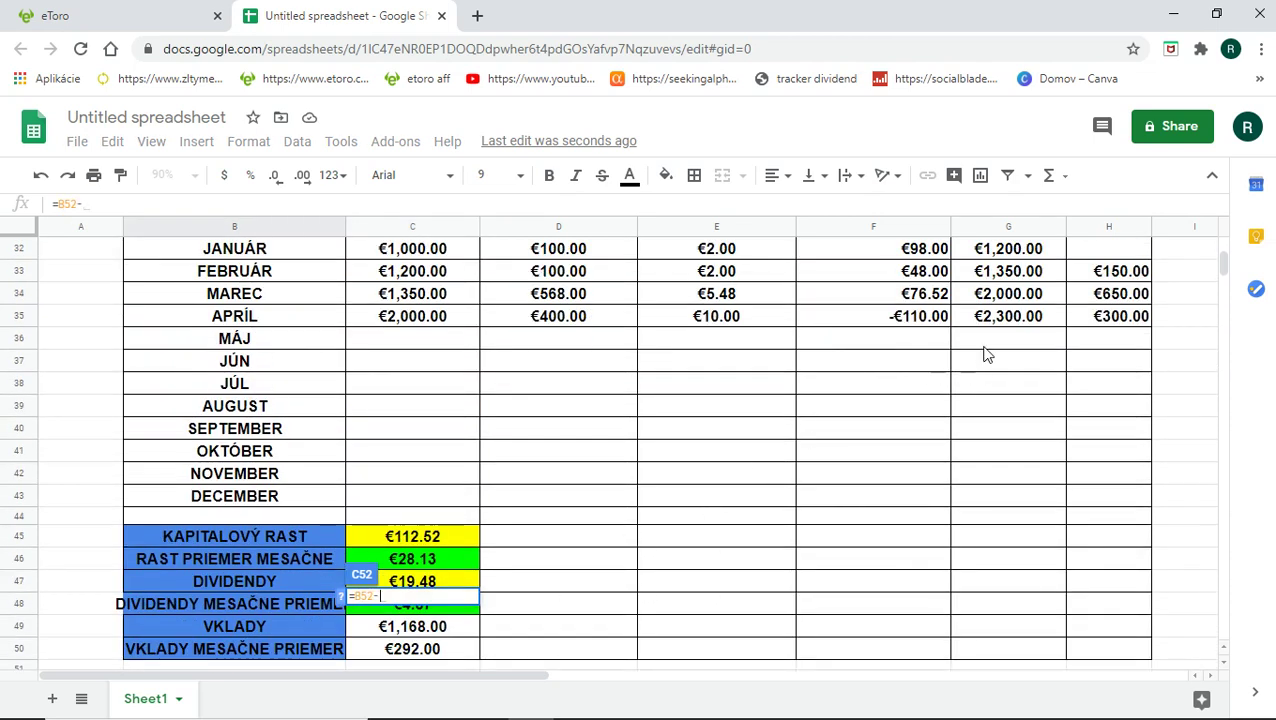
{"action": "left_click", "coordinate": [995, 322]}
{"action": "key", "text": "Return"}
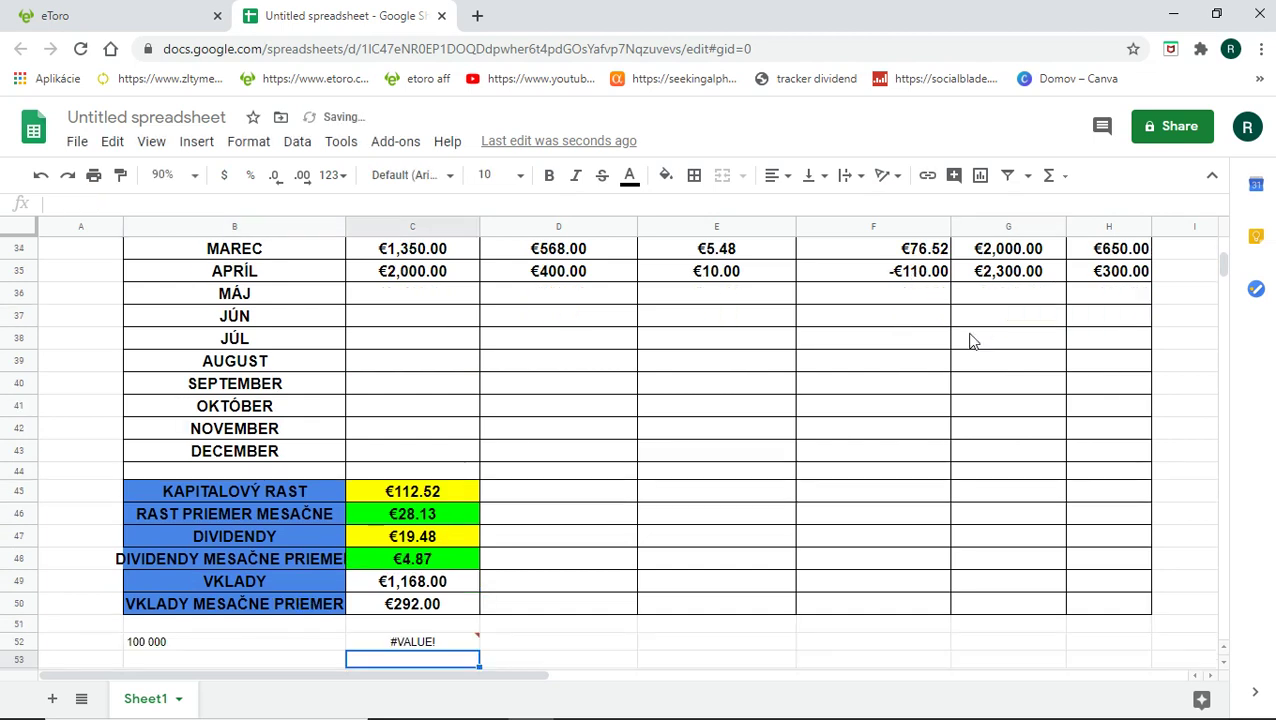
Step: Apply the Euro number format to the target amount in cell B52
{"action": "left_click", "coordinate": [270, 642]}
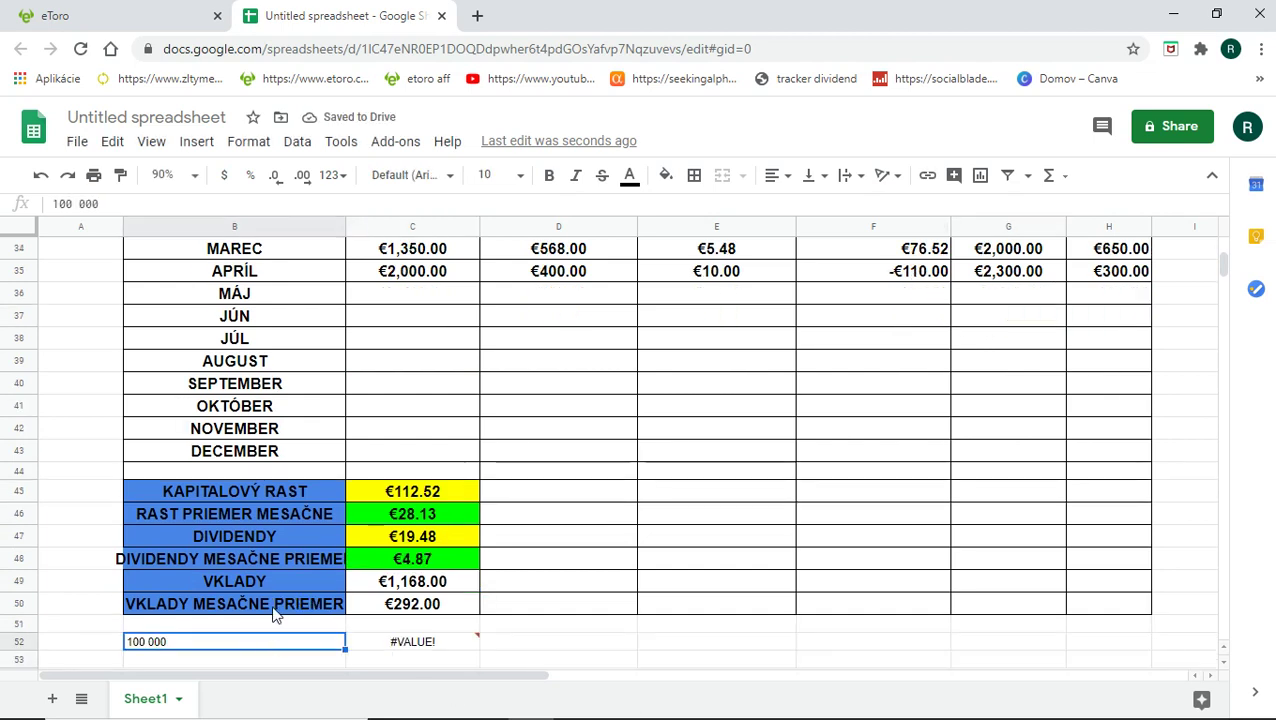
{"action": "left_click", "coordinate": [331, 175]}
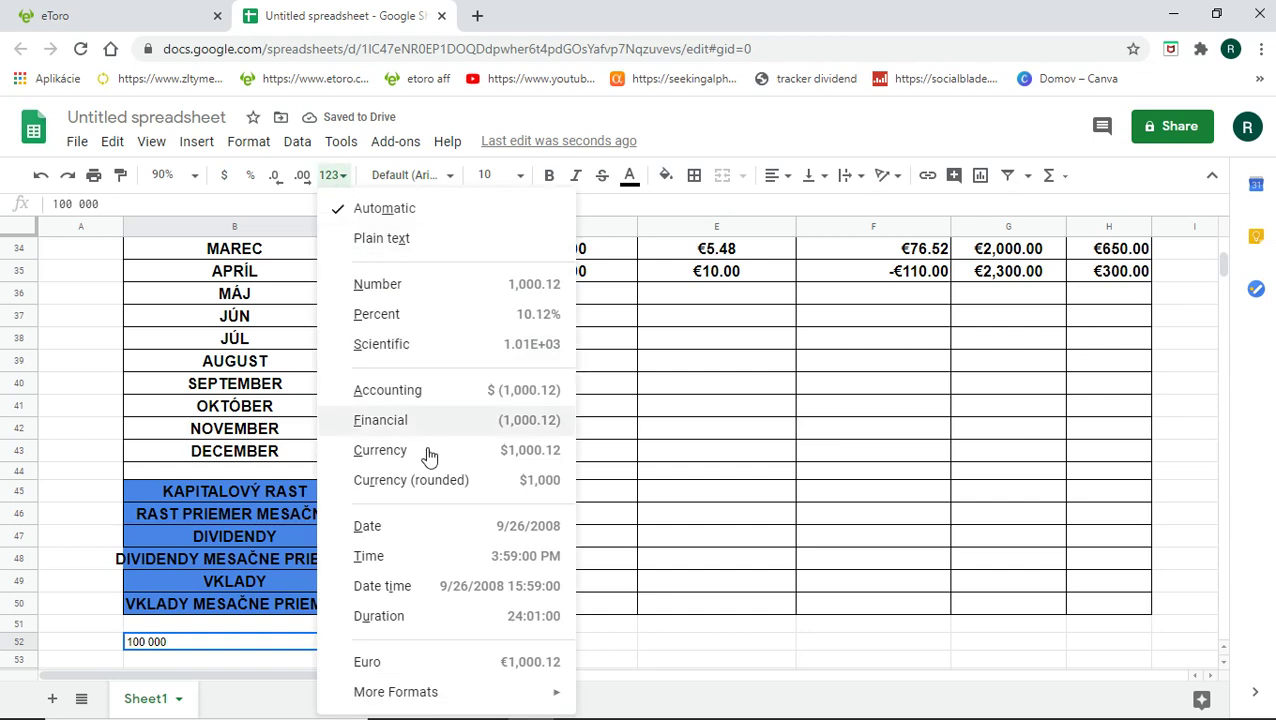
{"action": "scroll", "coordinate": [583, 597], "scroll_direction": "down", "scroll_amount": 3}
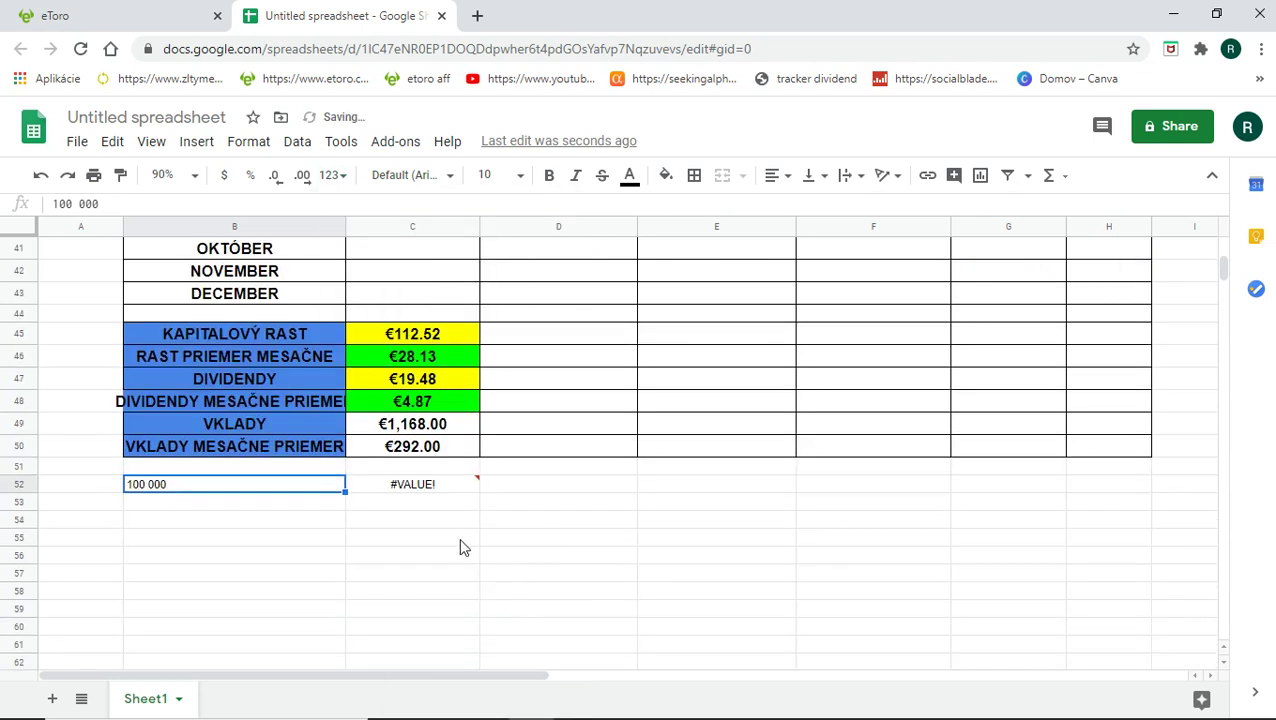
{"action": "left_click", "coordinate": [434, 484]}
{"action": "left_click", "coordinate": [289, 487]}
{"action": "left_click", "coordinate": [333, 175]}
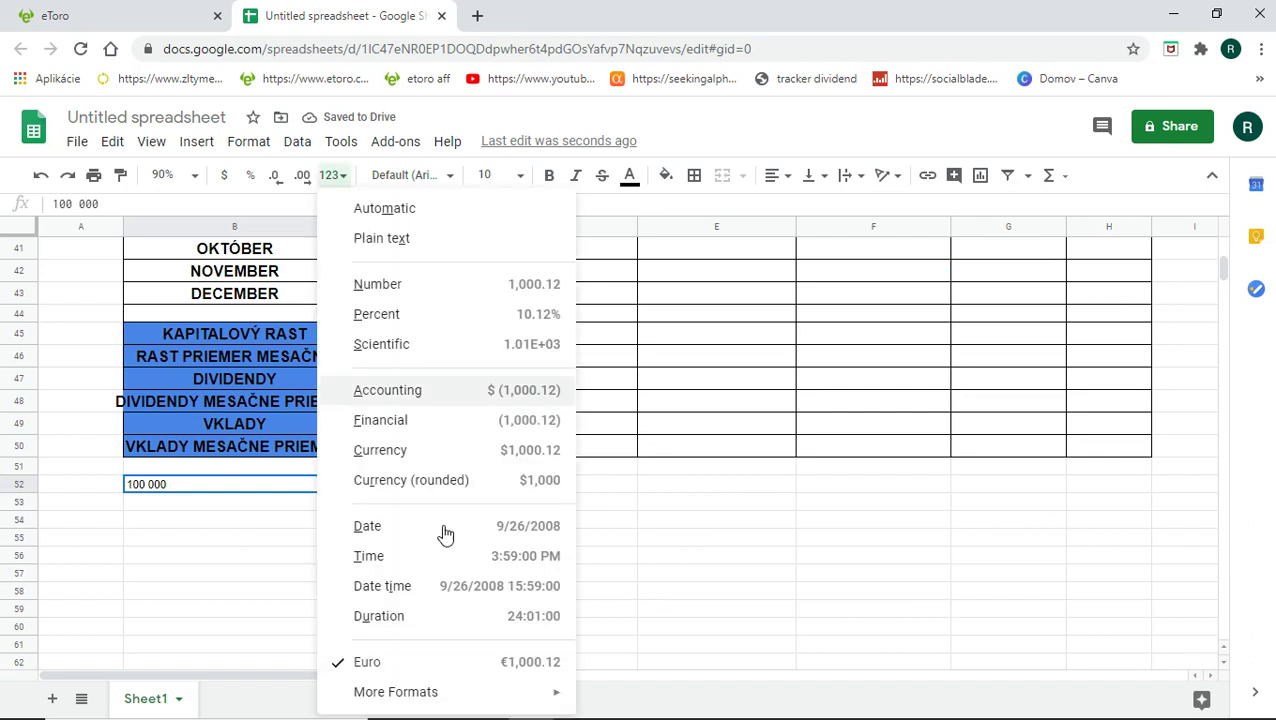
{"action": "left_click", "coordinate": [433, 662]}
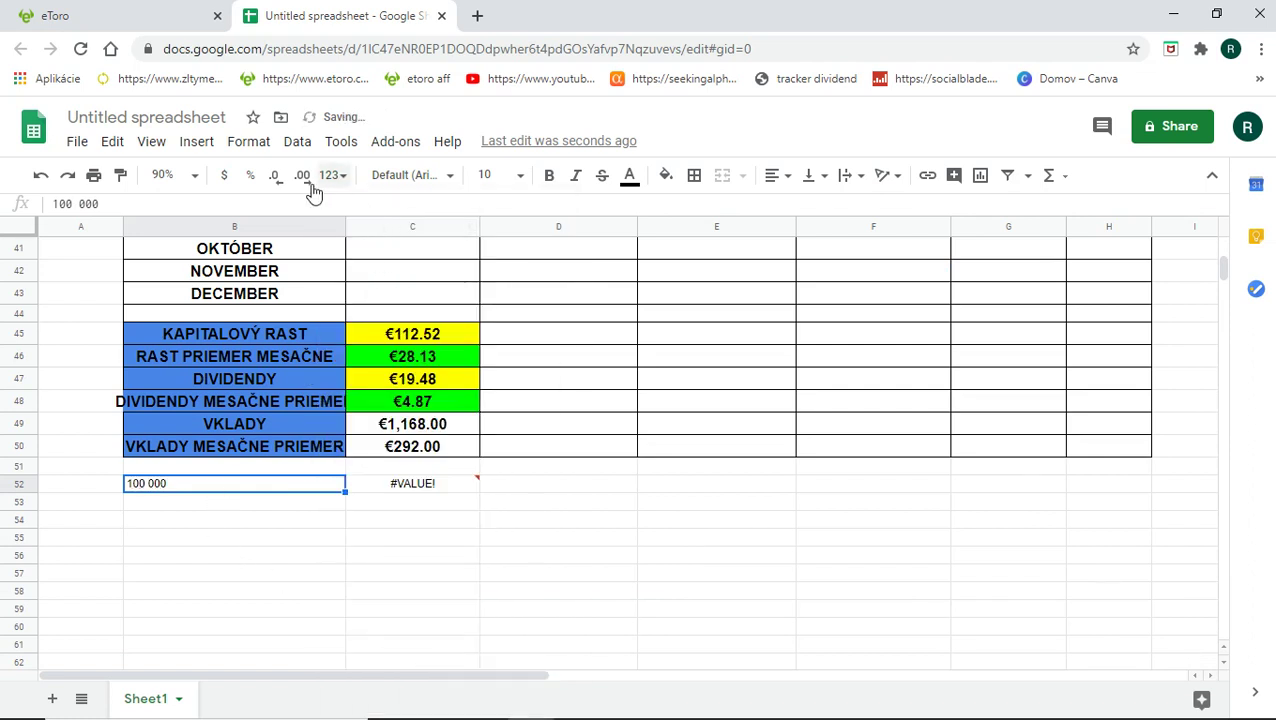
{"action": "left_click", "coordinate": [176, 554]}
{"action": "left_click", "coordinate": [180, 490]}
{"action": "left_click", "coordinate": [149, 520]}
{"action": "left_click", "coordinate": [146, 490]}
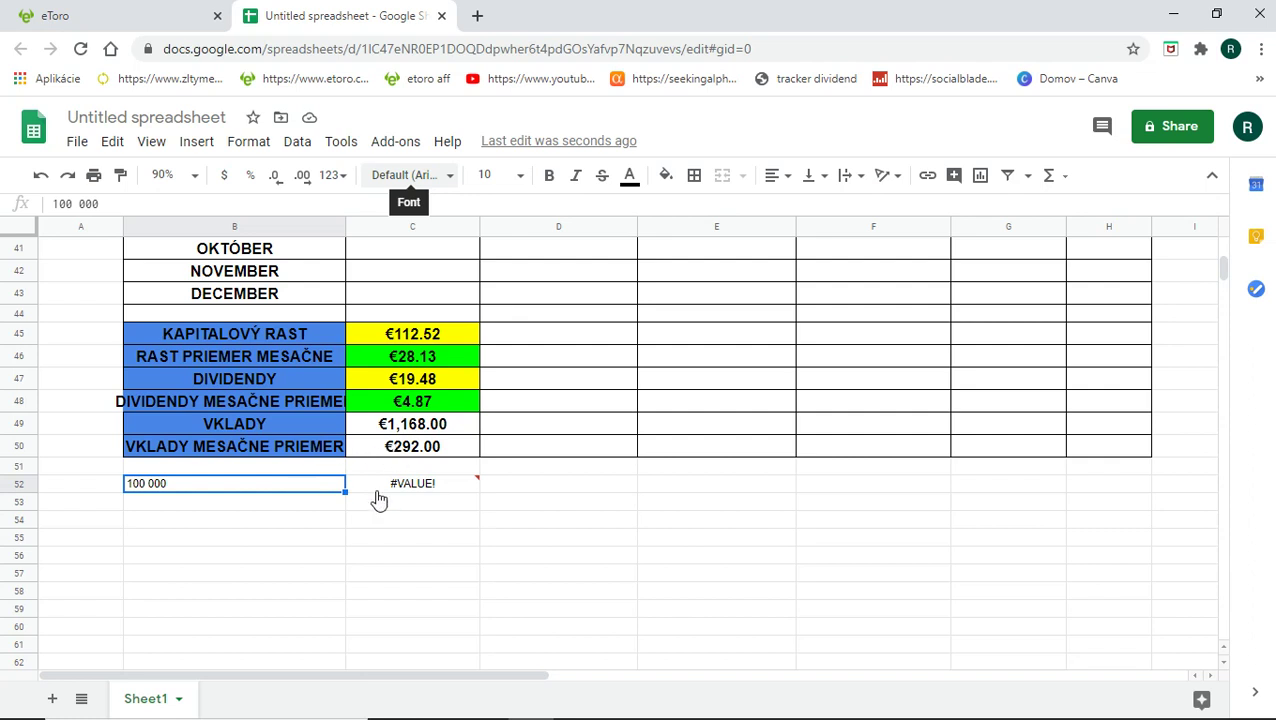
Step: Delete the subtraction formula from cell C52 beside the target amount
{"action": "double_click", "coordinate": [293, 486]}
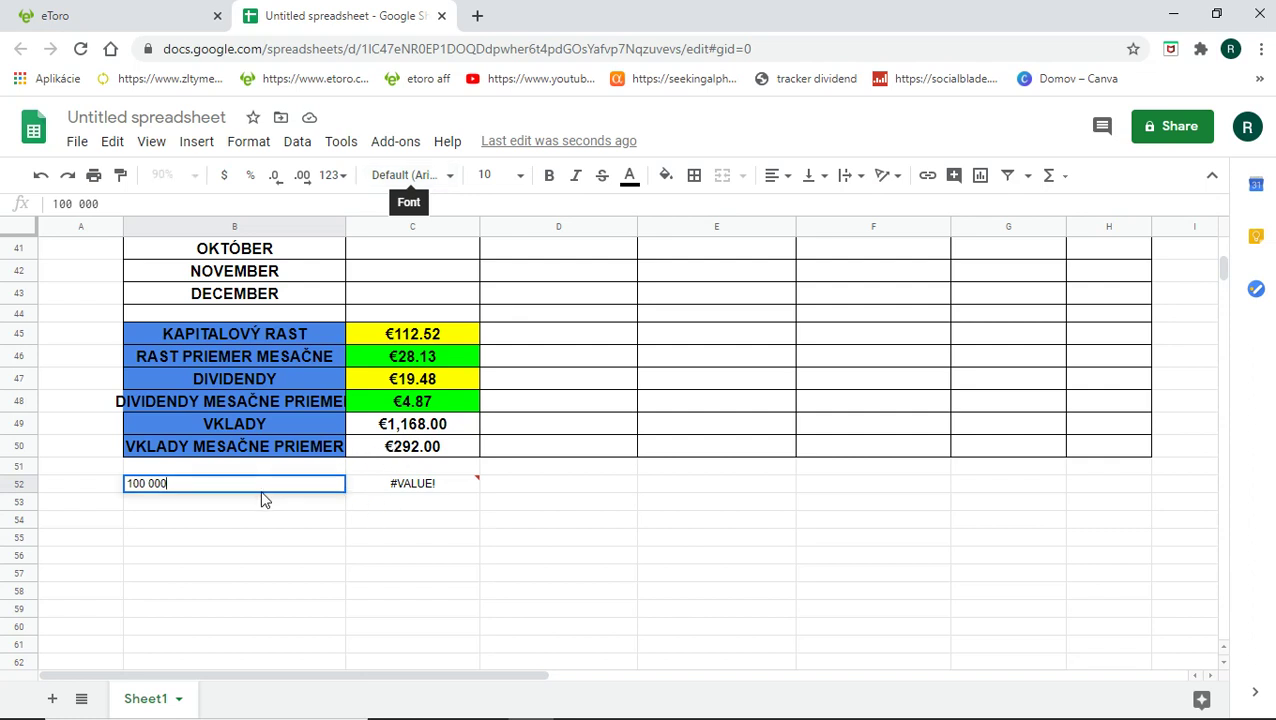
{"action": "left_click", "coordinate": [378, 487]}
{"action": "left_click", "coordinate": [139, 203]}
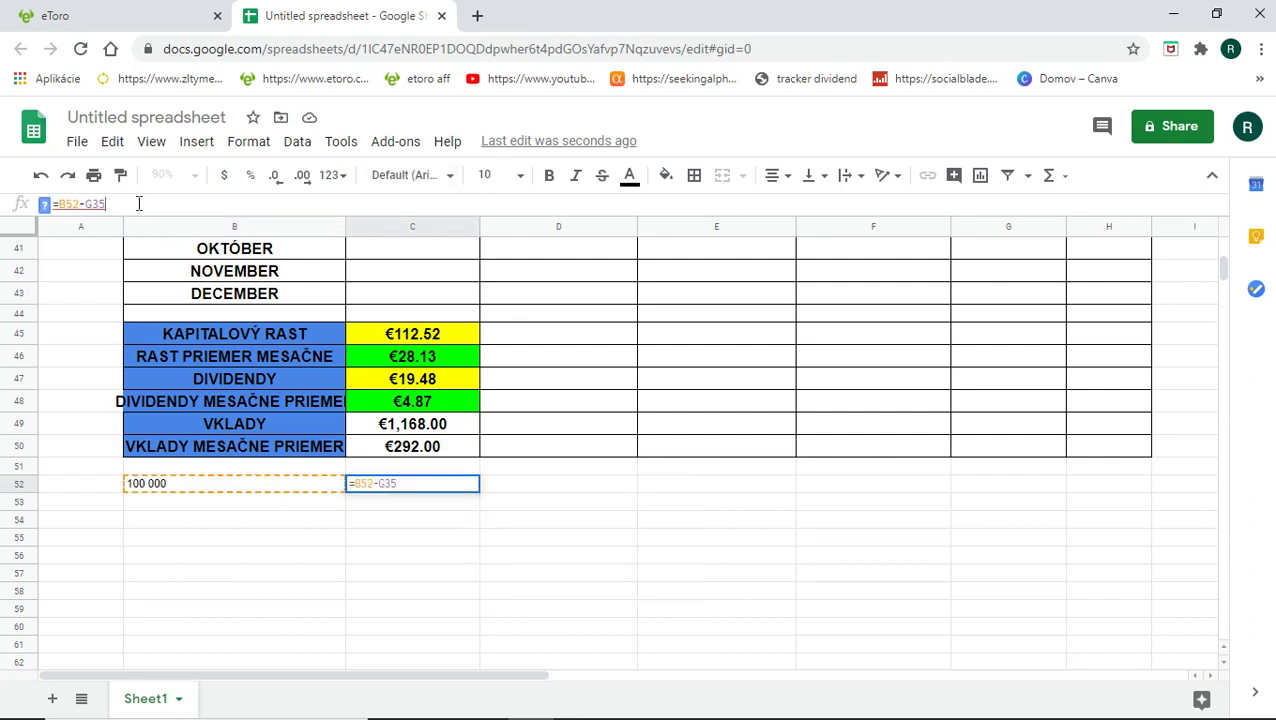
{"action": "key", "text": "BackSpace"}
{"action": "key", "text": "BackSpace"}
{"action": "key", "text": "BackSpace"}
{"action": "key", "text": "BackSpace"}
{"action": "key", "text": "BackSpace"}
{"action": "key", "text": "BackSpace"}
{"action": "key", "text": "BackSpace"}
{"action": "key", "text": "BackSpace"}
{"action": "left_click", "coordinate": [236, 474]}
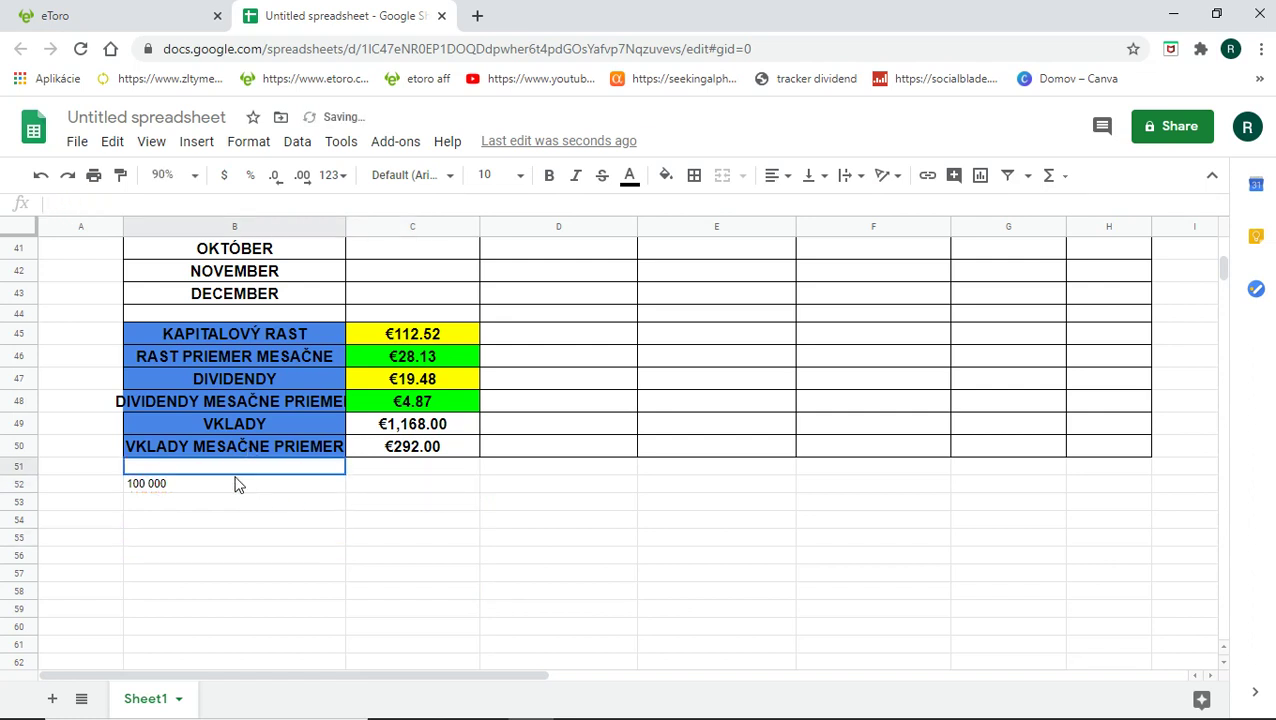
Step: Reapply the Euro format to cell B52 and replace its contents with 100,000
{"action": "left_click", "coordinate": [197, 484]}
{"action": "left_click", "coordinate": [333, 175]}
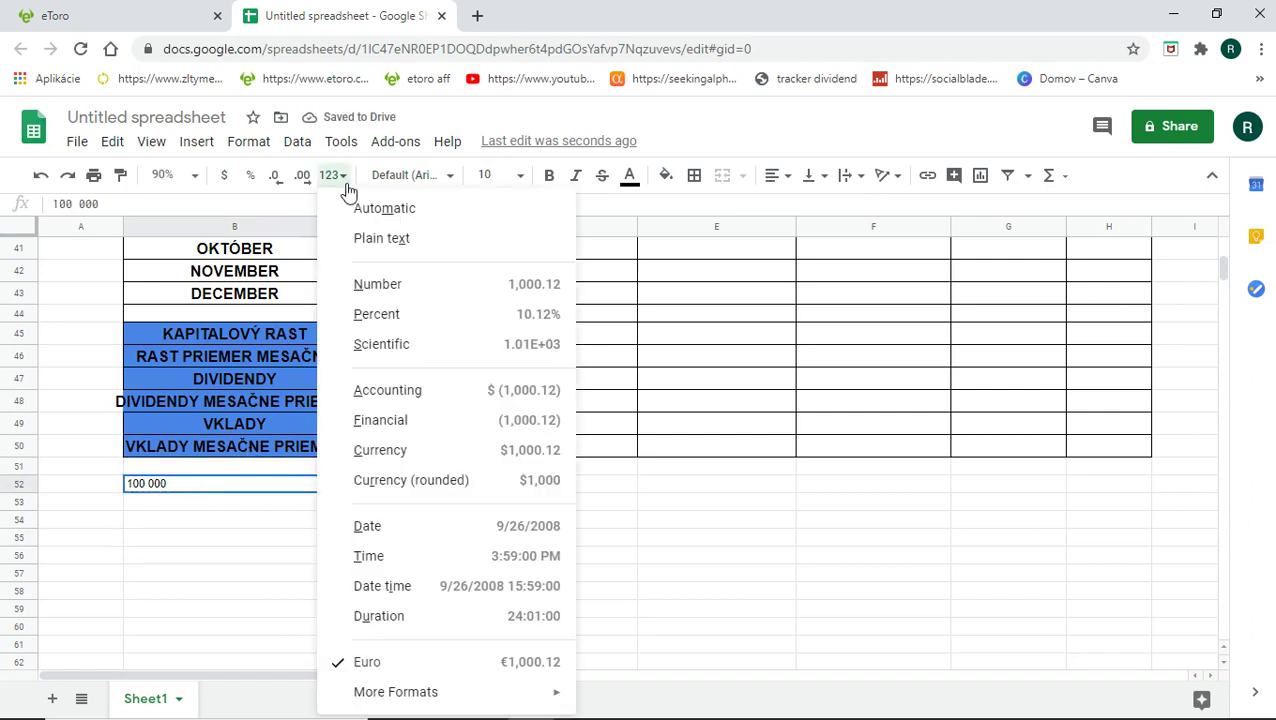
{"action": "left_click", "coordinate": [398, 655]}
{"action": "double_click", "coordinate": [188, 488]}
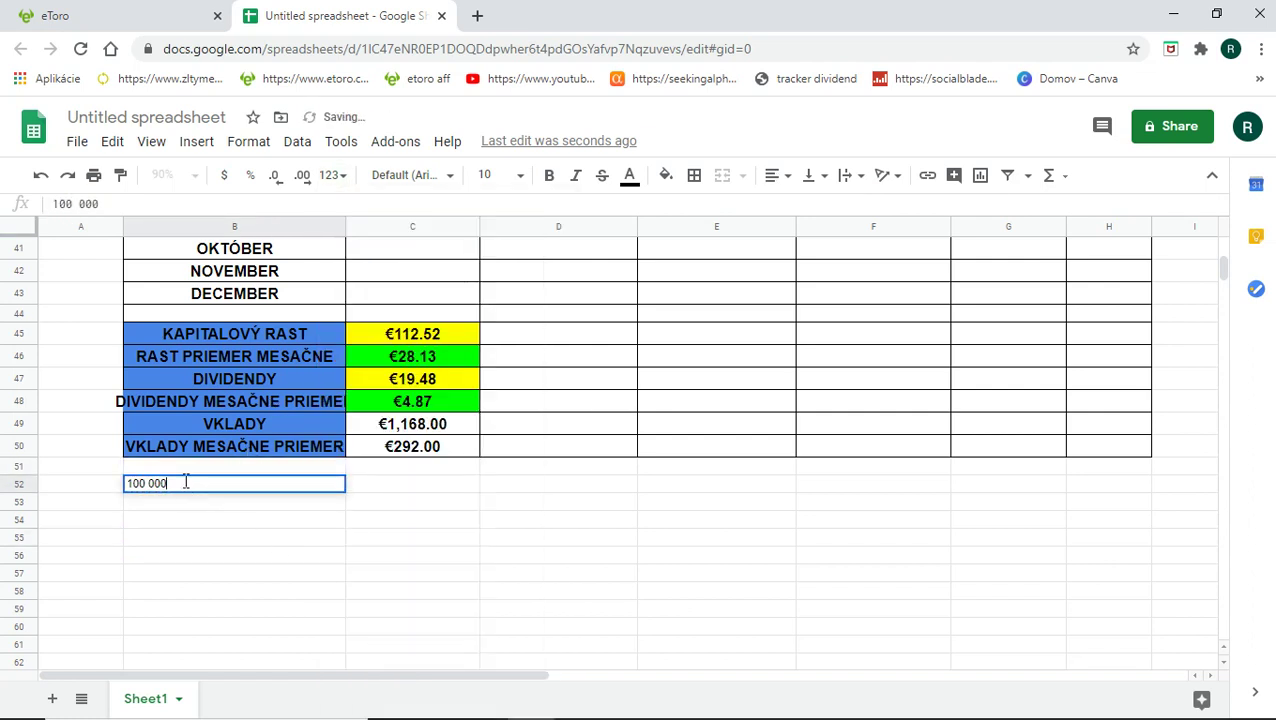
{"action": "left_click_drag", "start_coordinate": [188, 488], "coordinate": [60, 490]}
{"action": "type", "text": "100,000"}
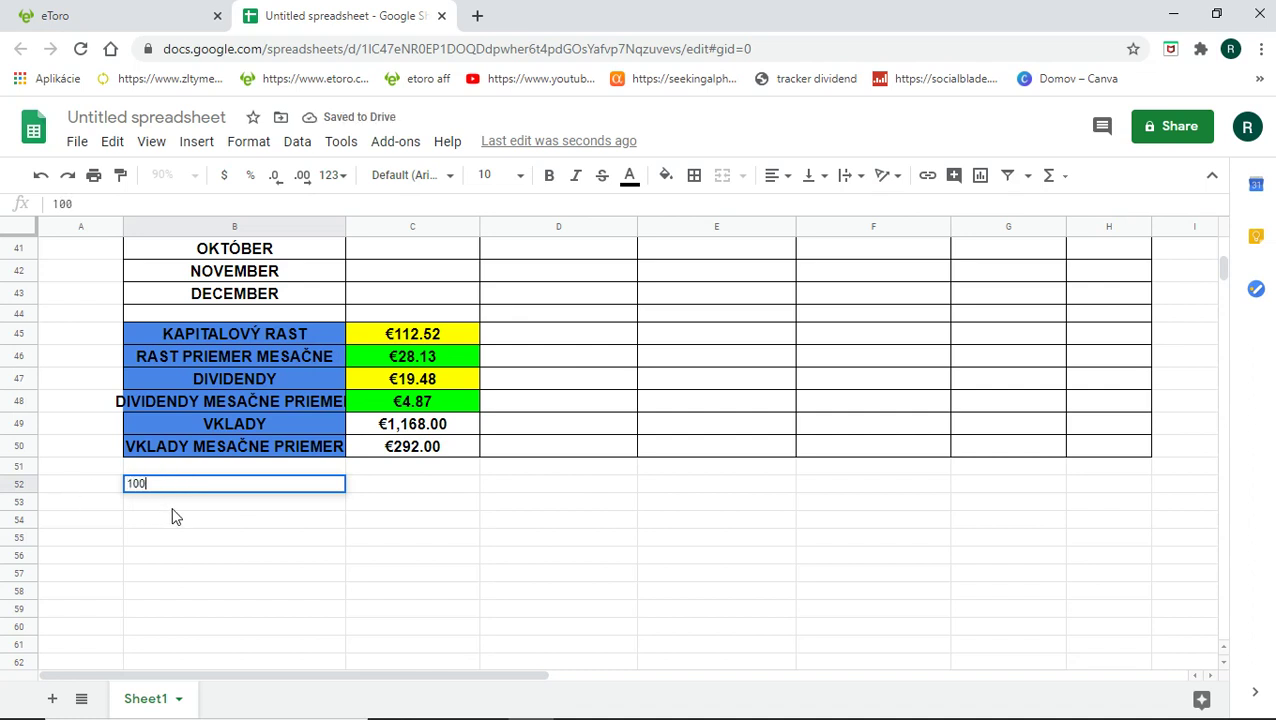
{"action": "key", "text": "Return"}
{"action": "key", "text": "Up"}
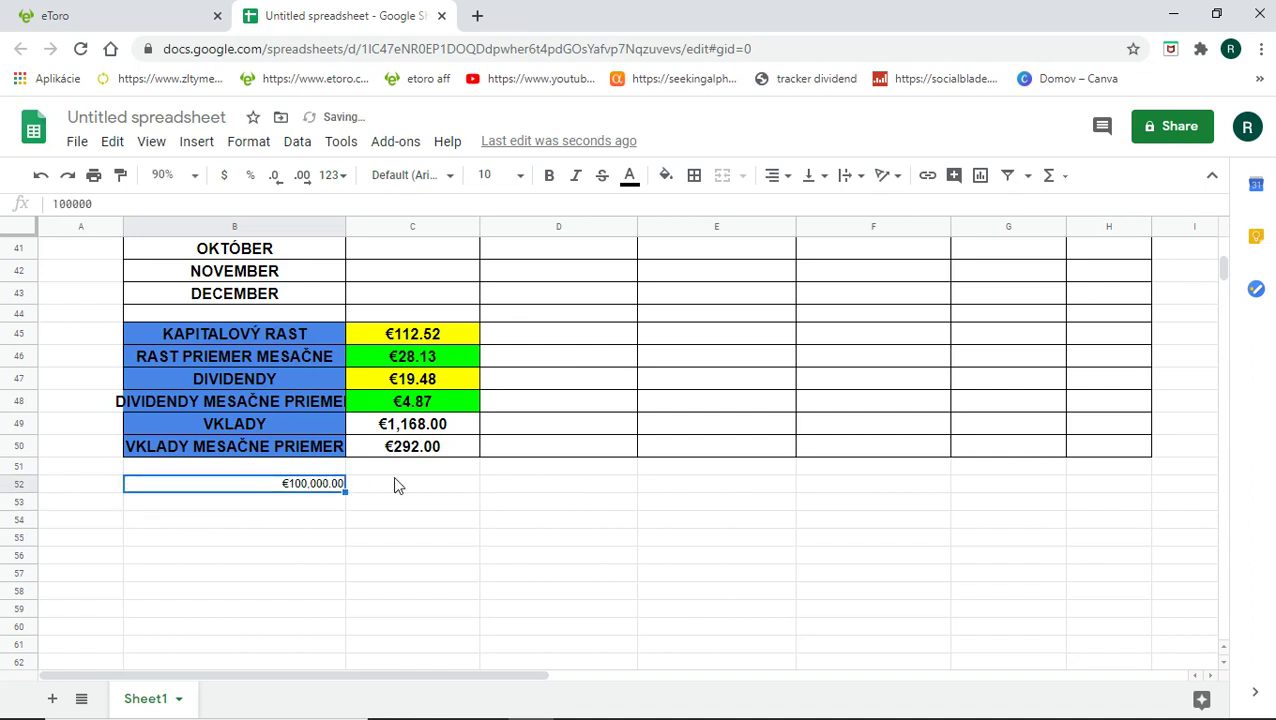
Step: Calculate the amount remaining to the target in cell C52 with the formula =B52-G35
{"action": "left_click", "coordinate": [365, 487]}
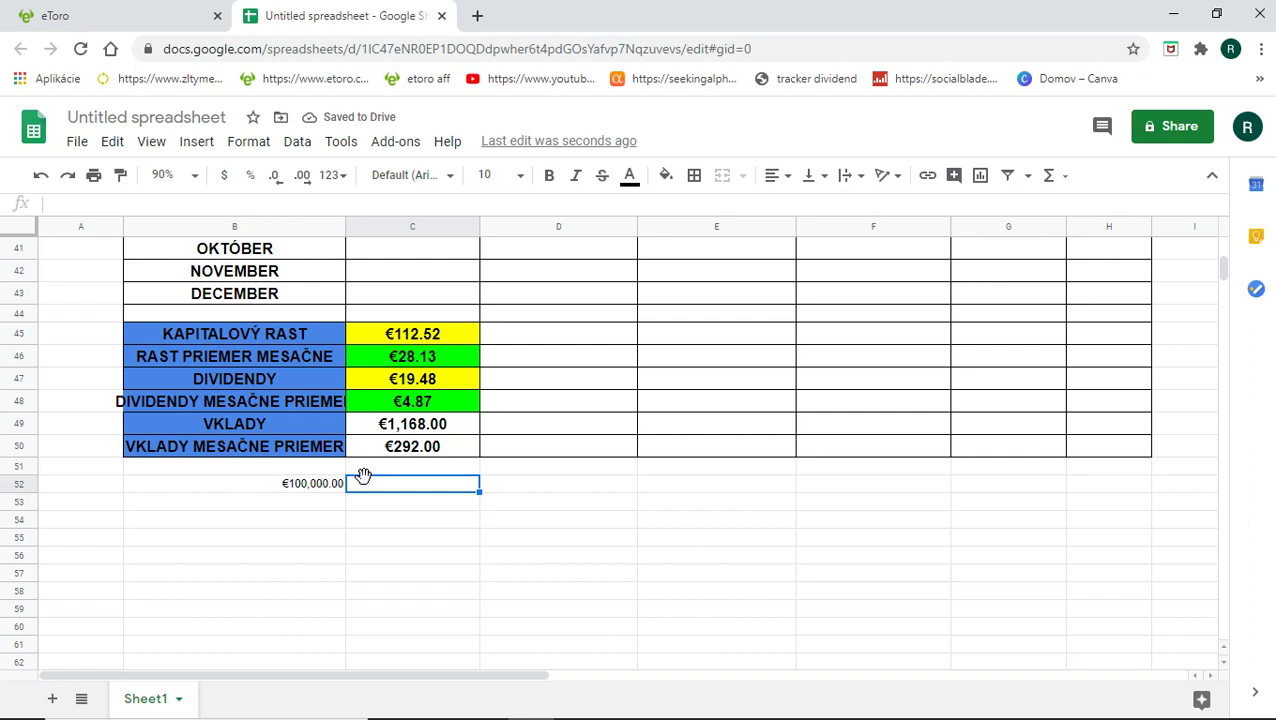
{"action": "type", "text": "="}
{"action": "left_click", "coordinate": [288, 488]}
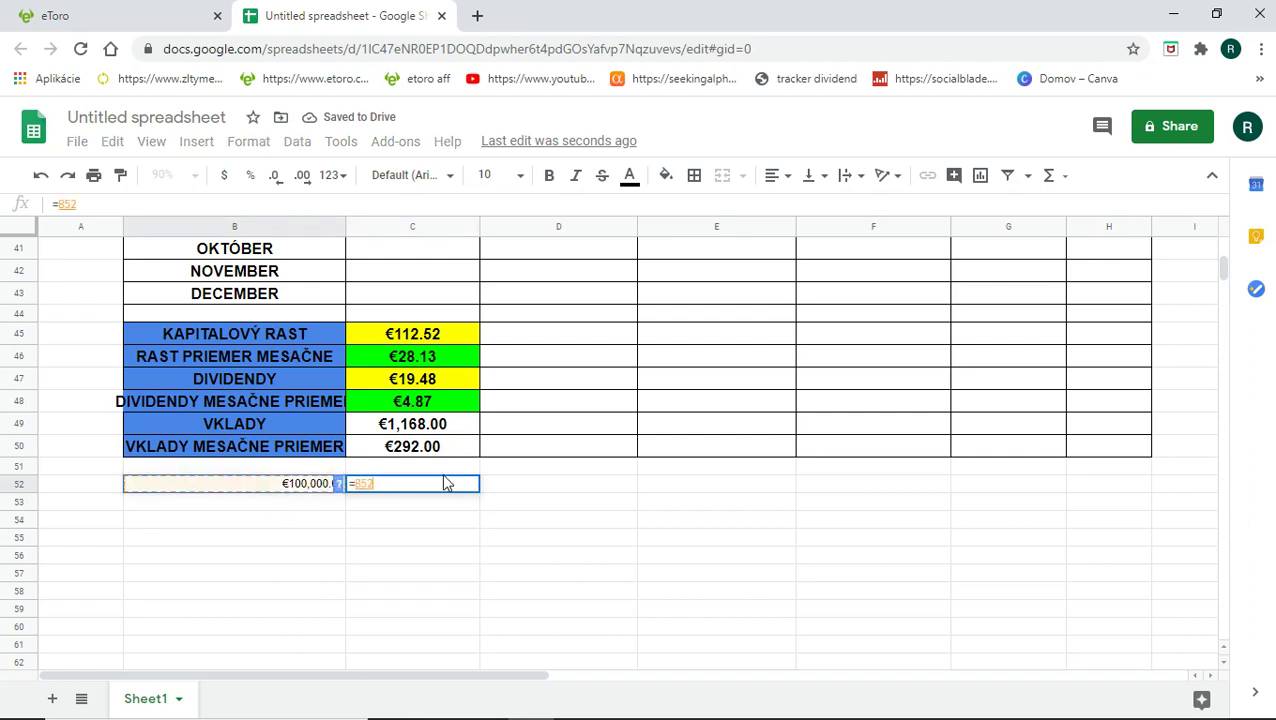
{"action": "type", "text": "-"}
{"action": "scroll", "coordinate": [750, 450], "scroll_direction": "up", "scroll_amount": 3}
{"action": "left_click", "coordinate": [1000, 277]}
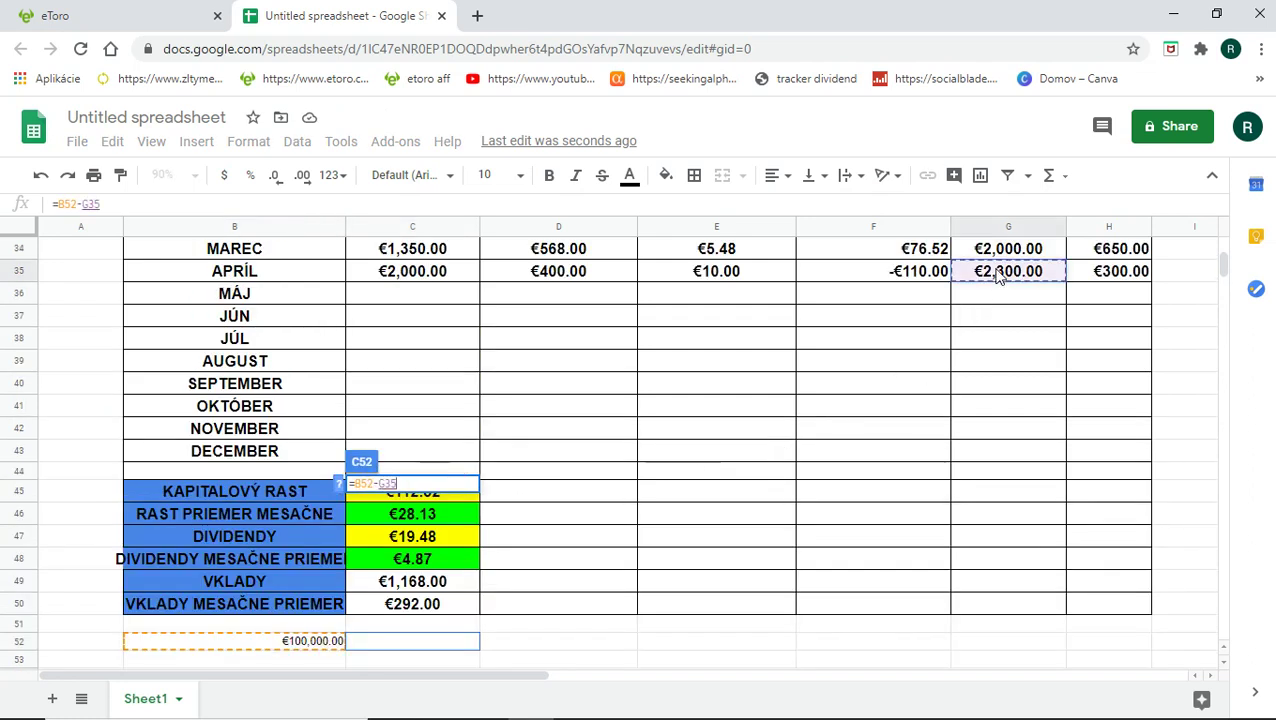
{"action": "key", "text": "Return"}
{"action": "scroll", "coordinate": [755, 601], "scroll_direction": "down", "scroll_amount": 1}
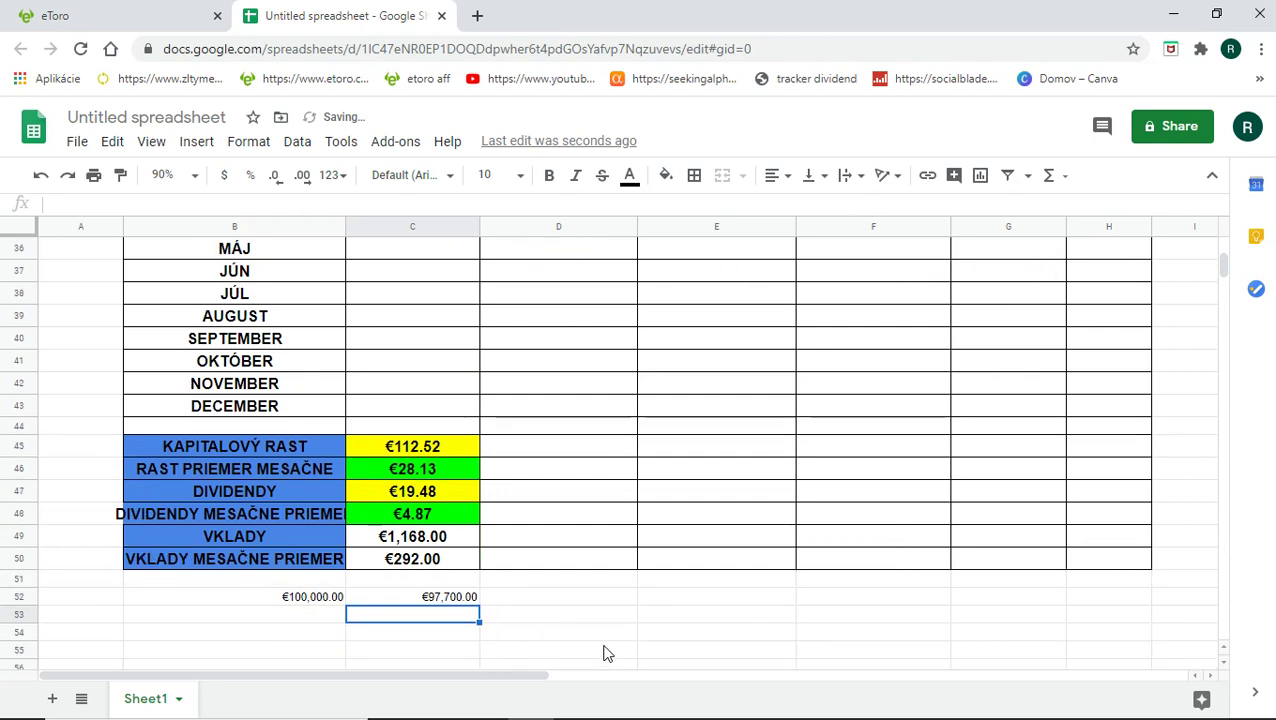
{"action": "left_click", "coordinate": [458, 598]}
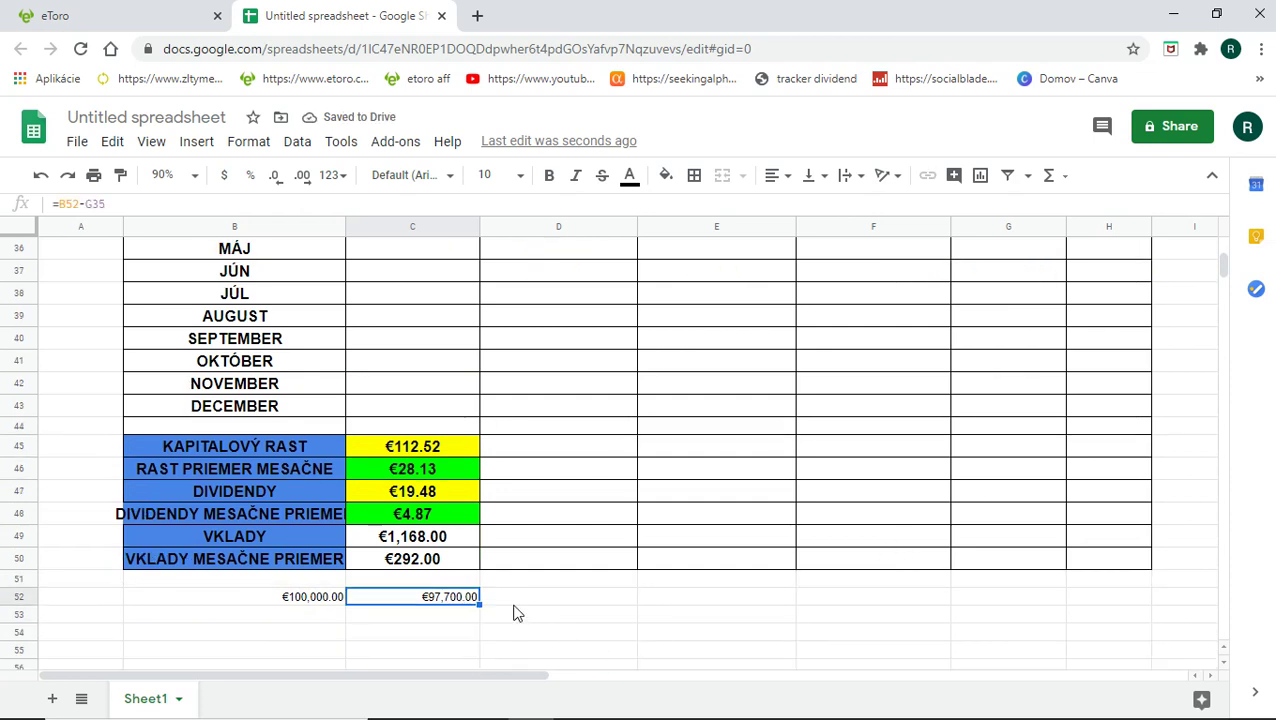
Step: Enter 5000 as May's SPOLU value in cell G36
{"action": "scroll", "coordinate": [545, 597], "scroll_direction": "up", "scroll_amount": 2}
{"action": "scroll", "coordinate": [545, 597], "scroll_direction": "up", "scroll_amount": 1}
{"action": "left_click", "coordinate": [1018, 412]}
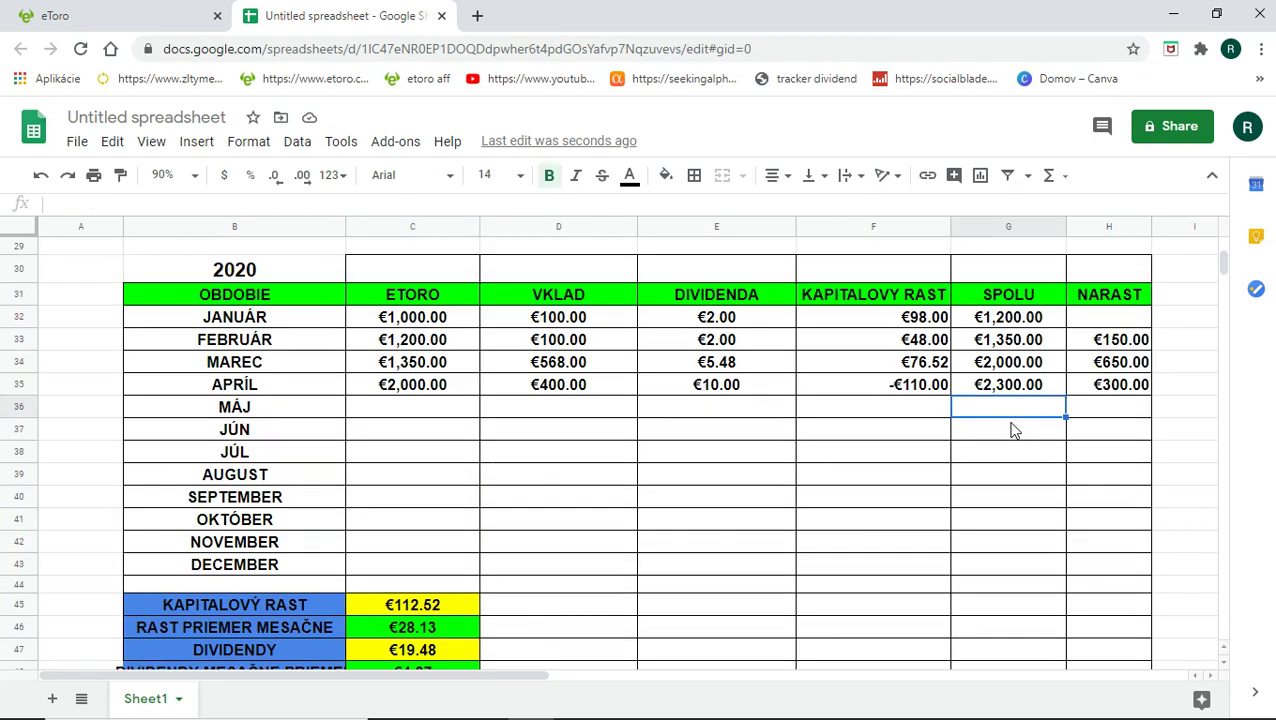
{"action": "type", "text": "5000"}
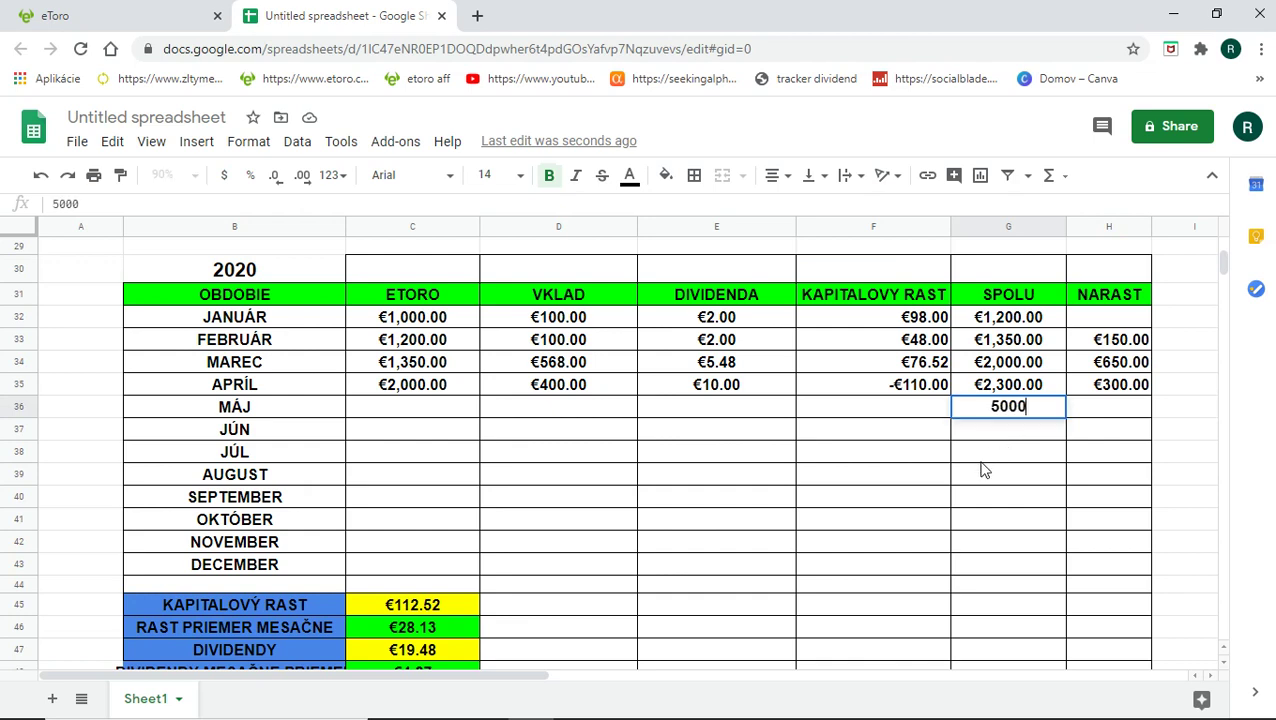
{"action": "left_click", "coordinate": [897, 496]}
Step: Change the remaining-amount formula in cell C52 to =B52-G36 so it subtracts May's SPOLU value
{"action": "scroll", "coordinate": [370, 595], "scroll_direction": "down", "scroll_amount": 3}
{"action": "left_click", "coordinate": [407, 598]}
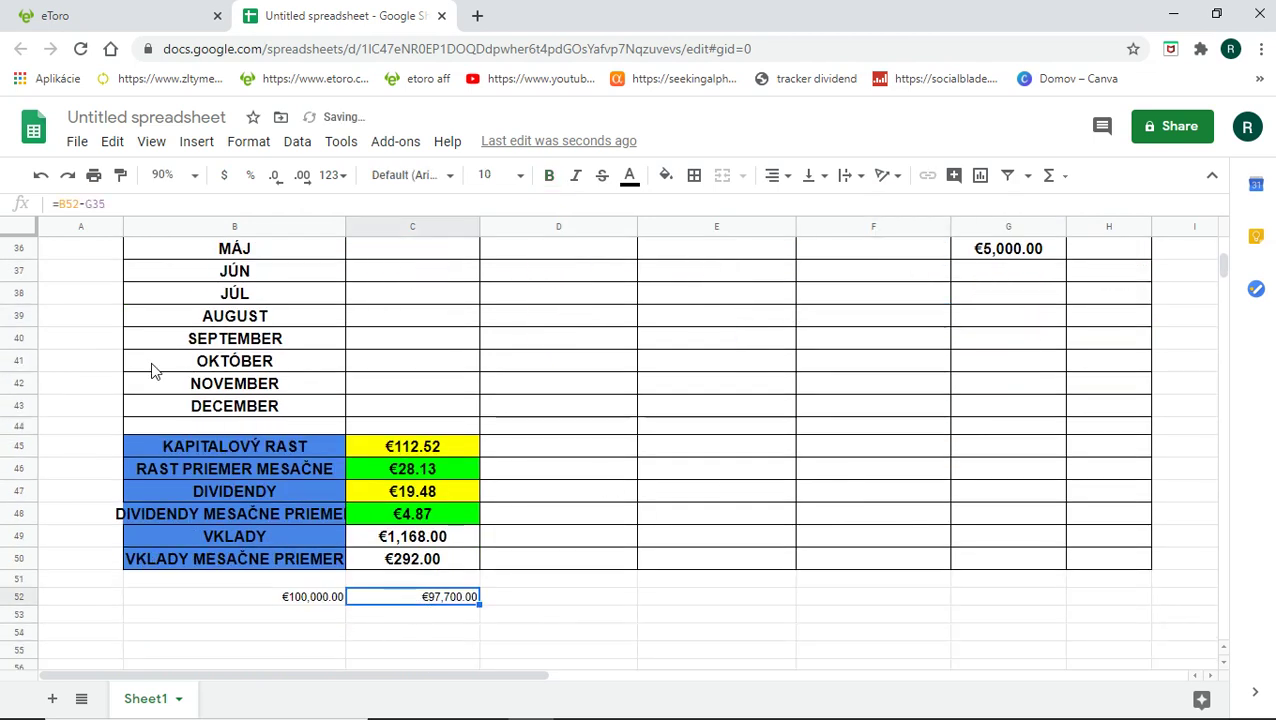
{"action": "scroll", "coordinate": [151, 368], "scroll_direction": "up", "scroll_amount": 1}
{"action": "left_click", "coordinate": [116, 204]}
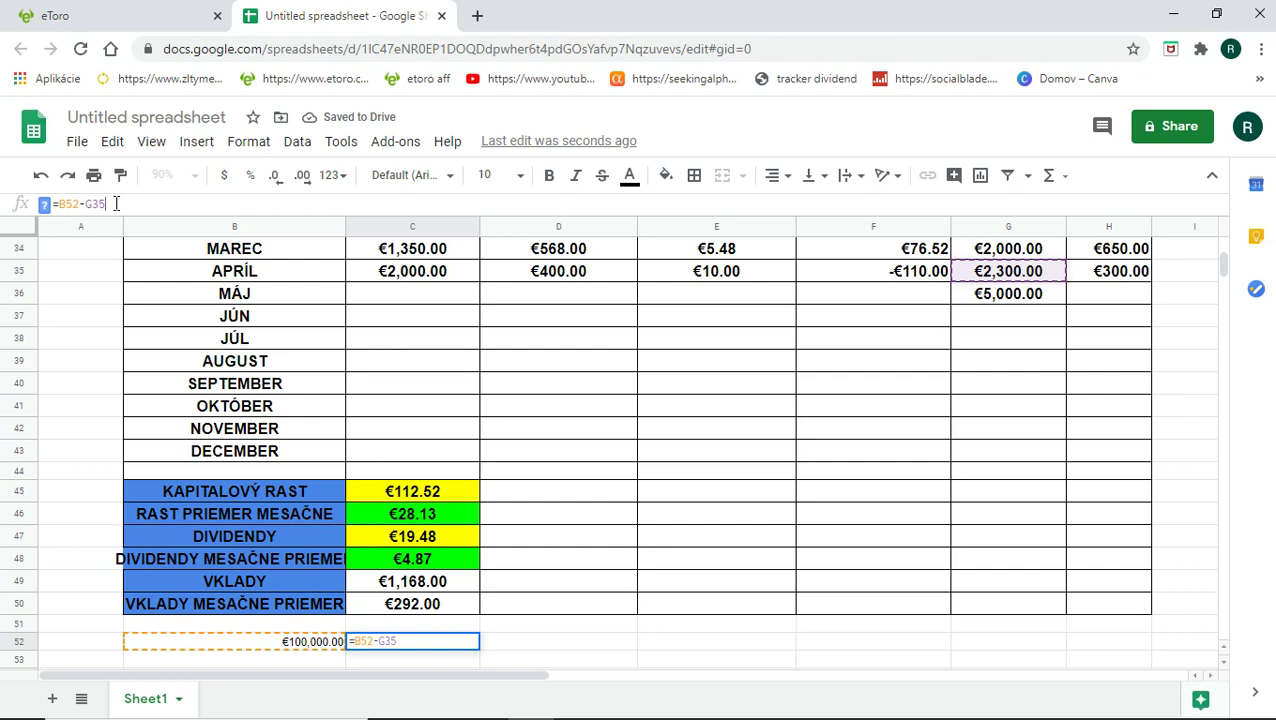
{"action": "key", "text": "BackSpace"}
{"action": "key", "text": "BackSpace"}
{"action": "key", "text": "BackSpace"}
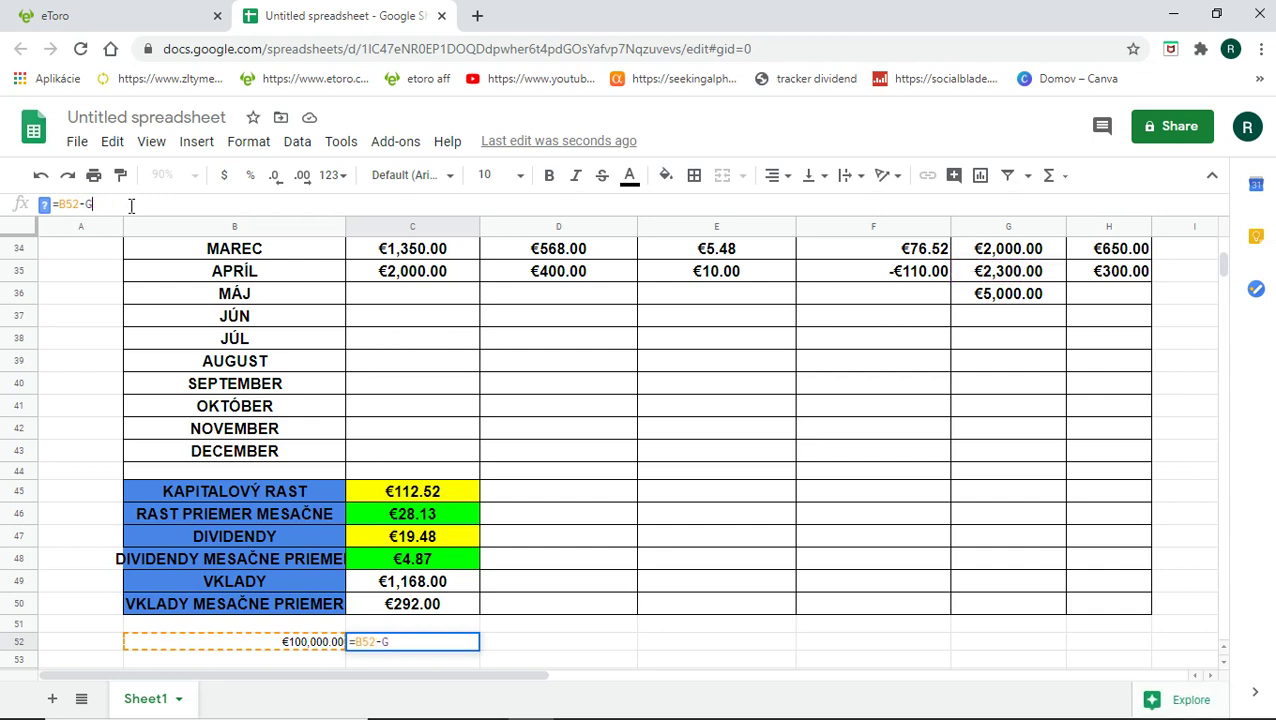
{"action": "left_click", "coordinate": [1008, 297]}
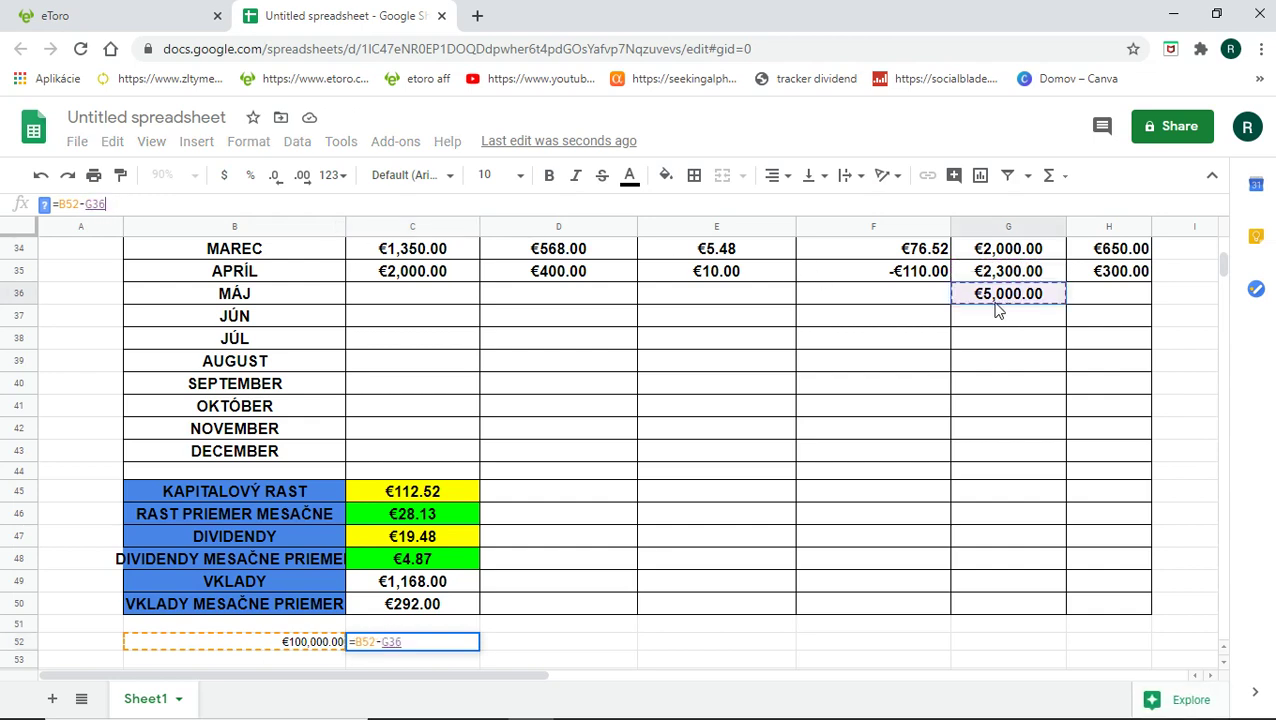
{"action": "key", "text": "Return"}
{"action": "scroll", "coordinate": [729, 418], "scroll_direction": "down", "scroll_amount": 1}
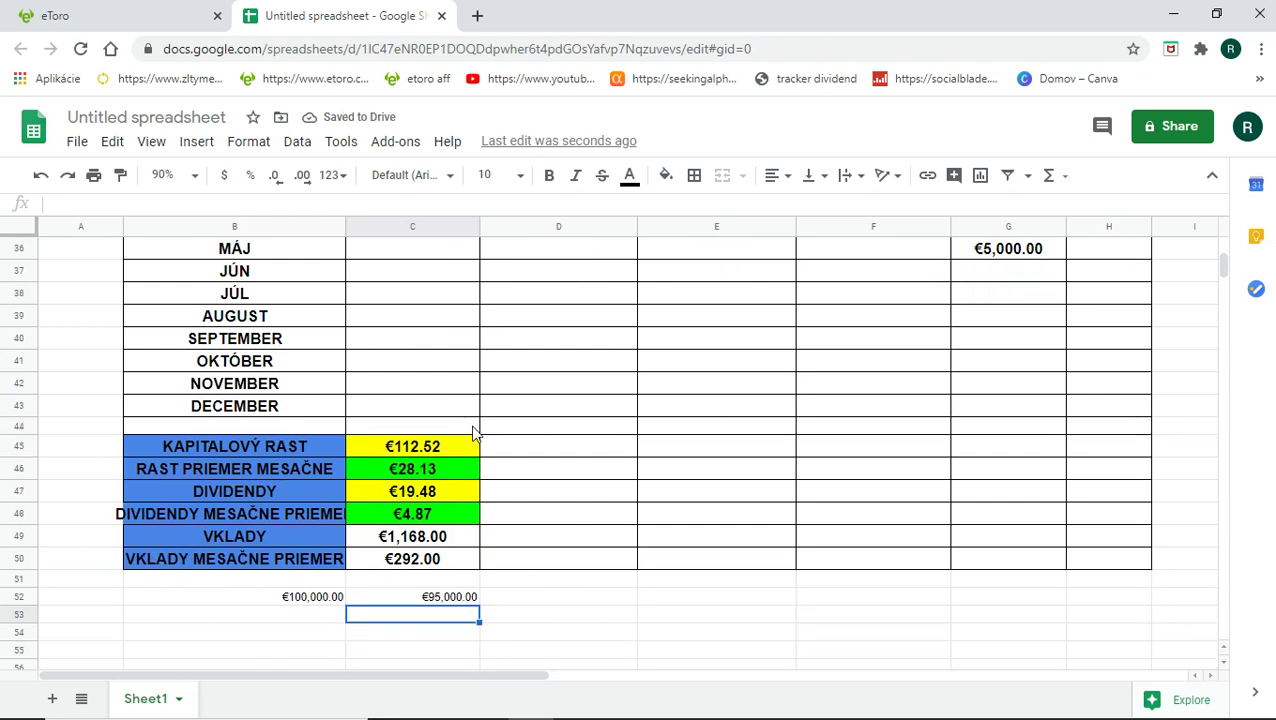
Step: Fill in the May row with 2300 for ETORO, 2000 for VKLAD and 50 for DIVIDENDA
{"action": "scroll", "coordinate": [575, 425], "scroll_direction": "up", "scroll_amount": 2}
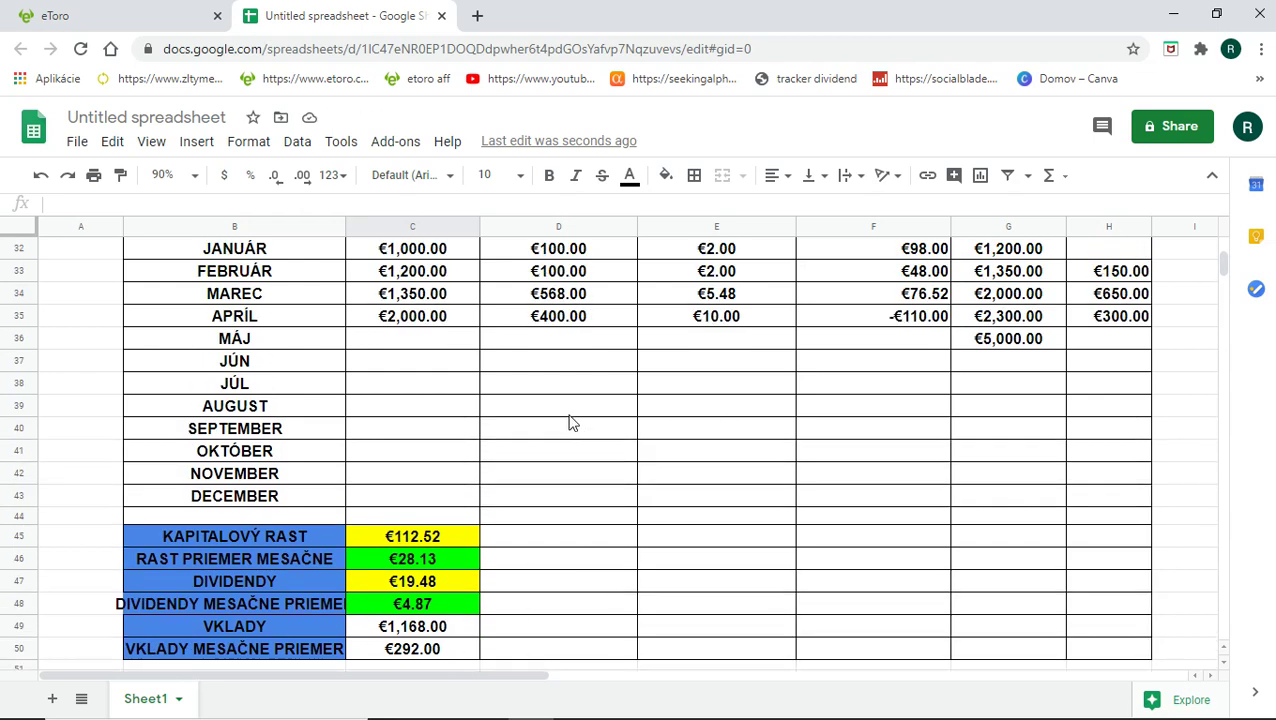
{"action": "left_click", "coordinate": [409, 338]}
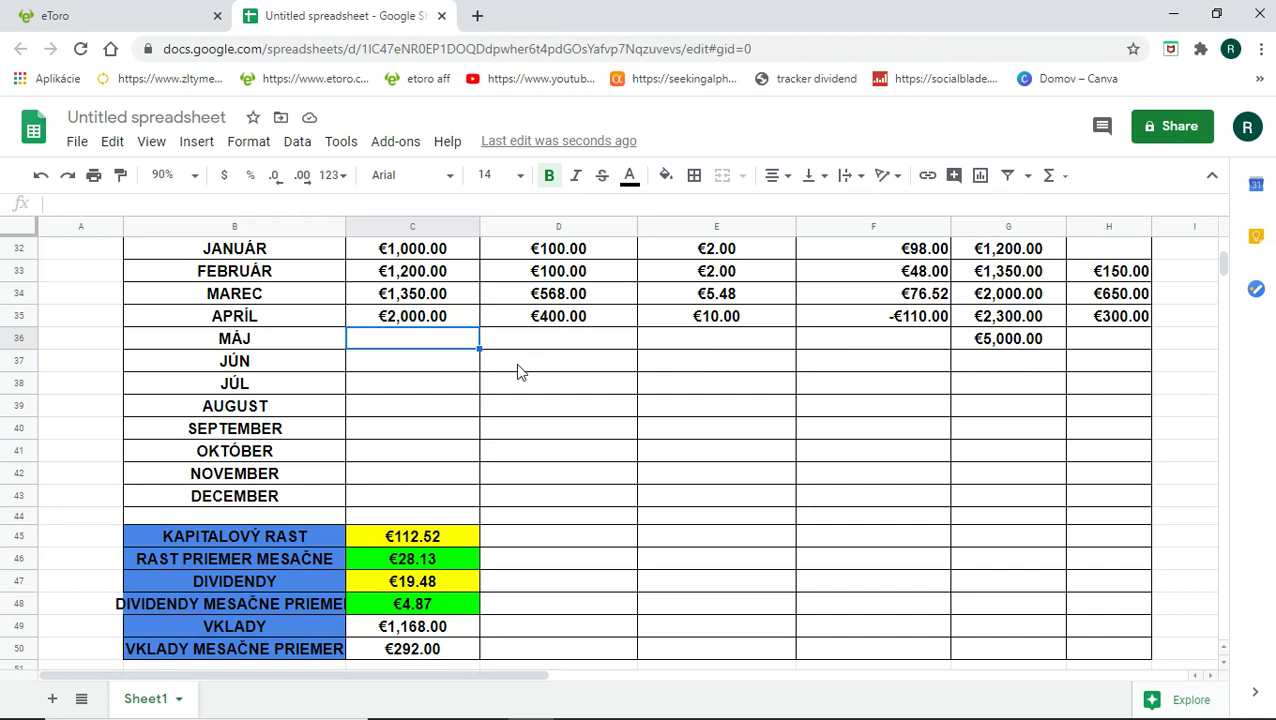
{"action": "type", "text": "2300"}
{"action": "left_click", "coordinate": [570, 347]}
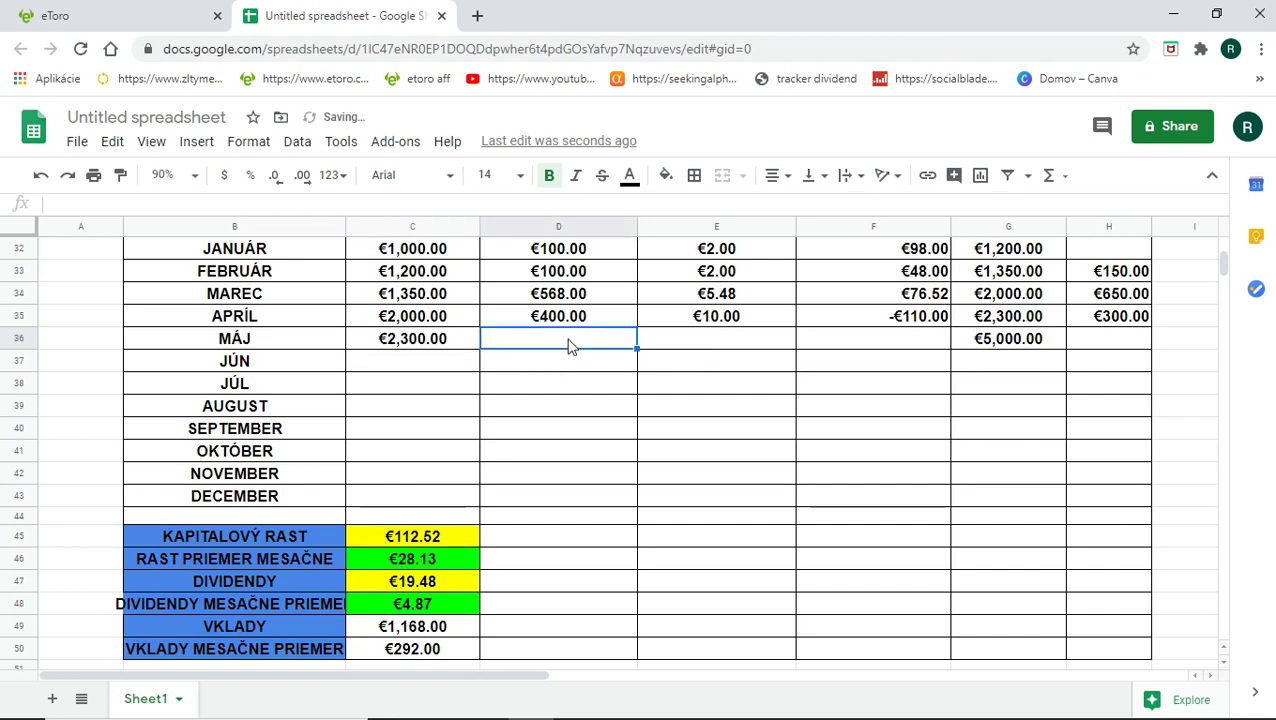
{"action": "type", "text": "2,00"}
{"action": "type", "text": "000"}
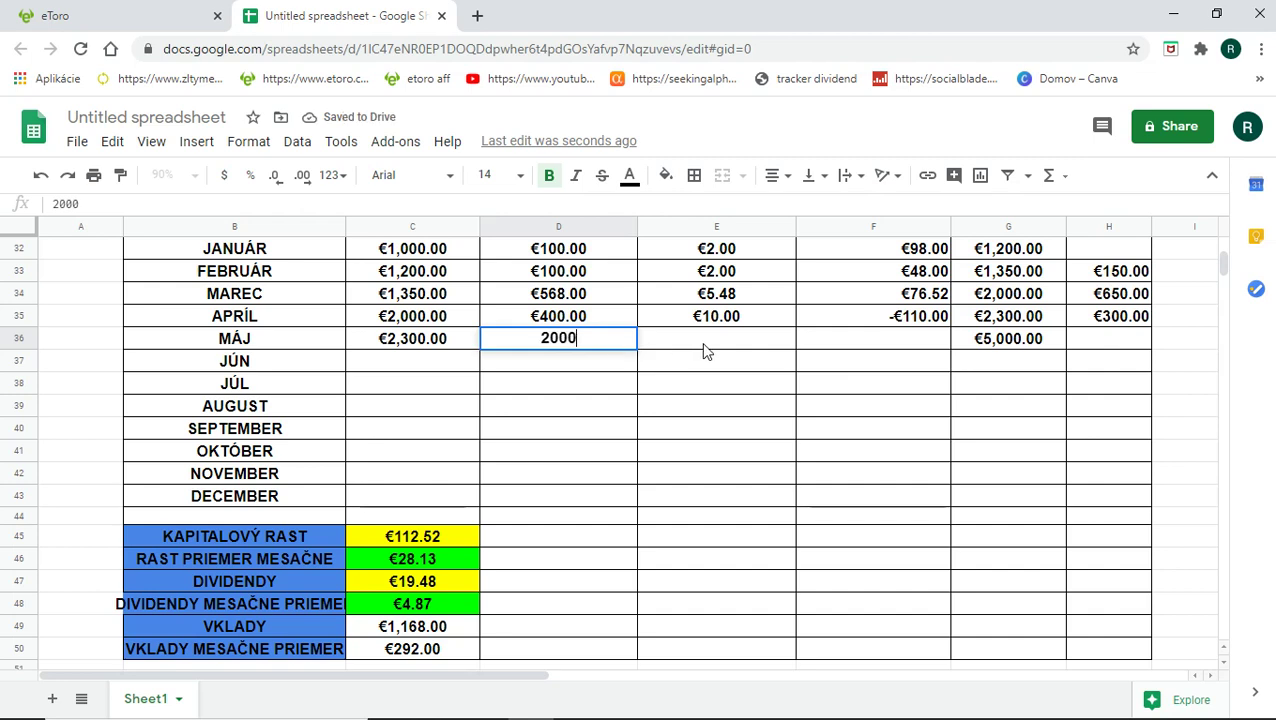
{"action": "left_click", "coordinate": [706, 348]}
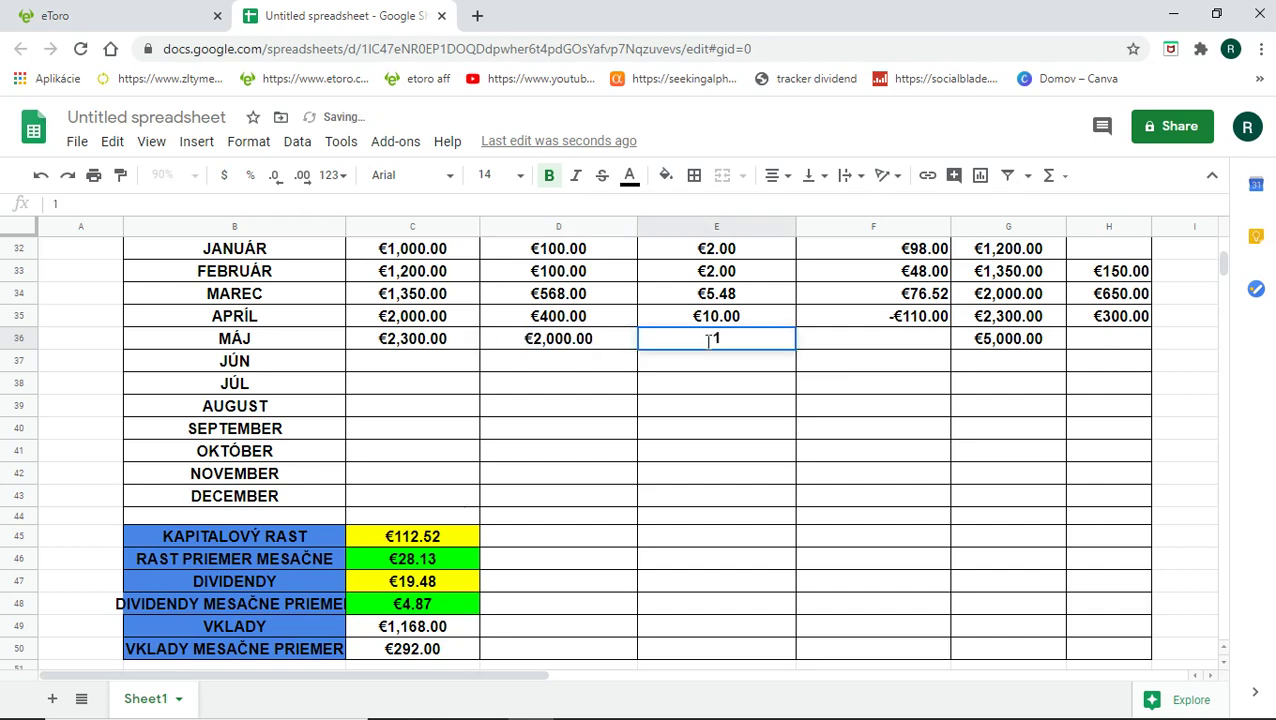
{"action": "key", "text": "BackSpace"}
{"action": "type", "text": "50"}
Step: Copy April's KAPITALOVY RAST and NARAST formulas down into the May row
{"action": "left_click", "coordinate": [935, 320]}
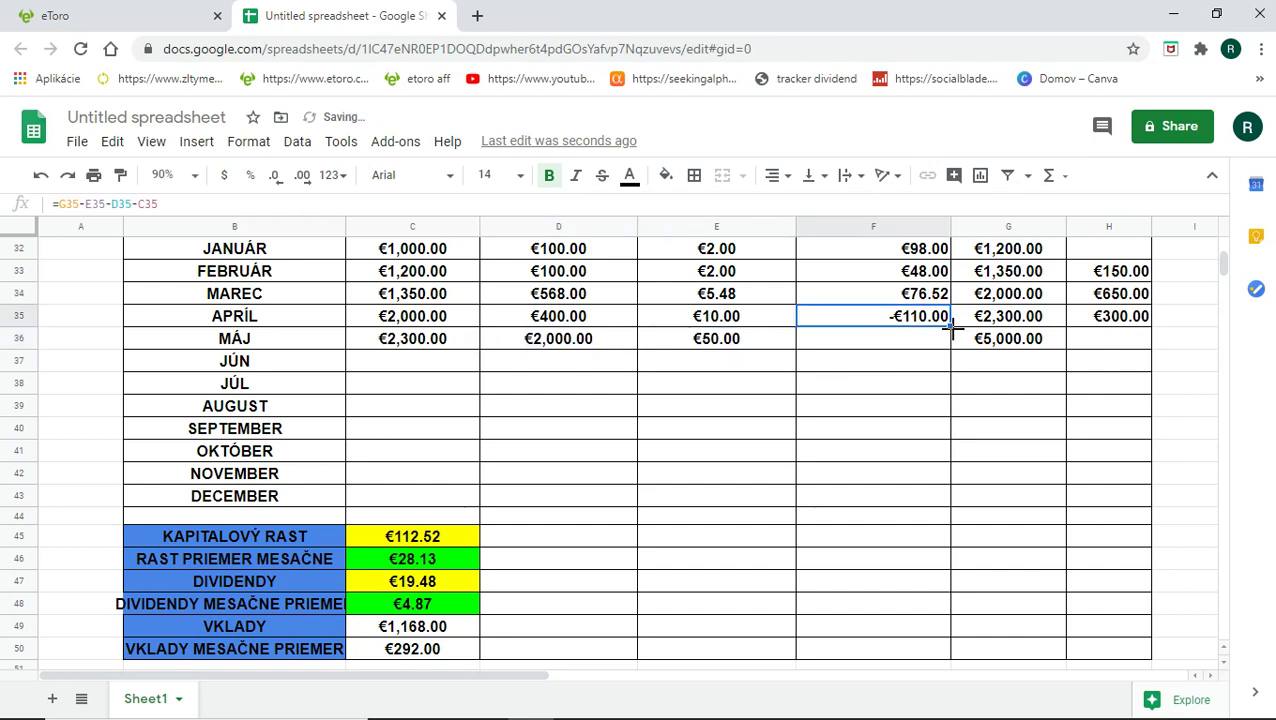
{"action": "left_click_drag", "start_coordinate": [951, 327], "coordinate": [953, 345]}
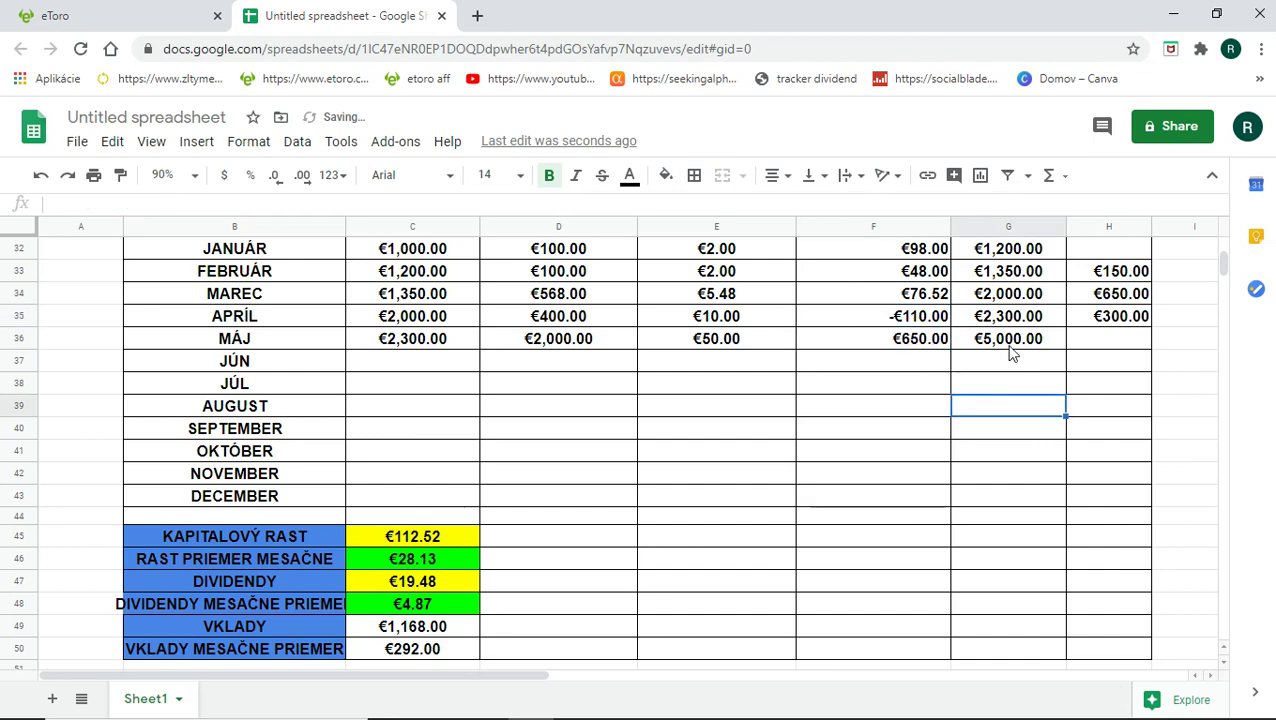
{"action": "left_click", "coordinate": [991, 342]}
{"action": "left_click", "coordinate": [1145, 320]}
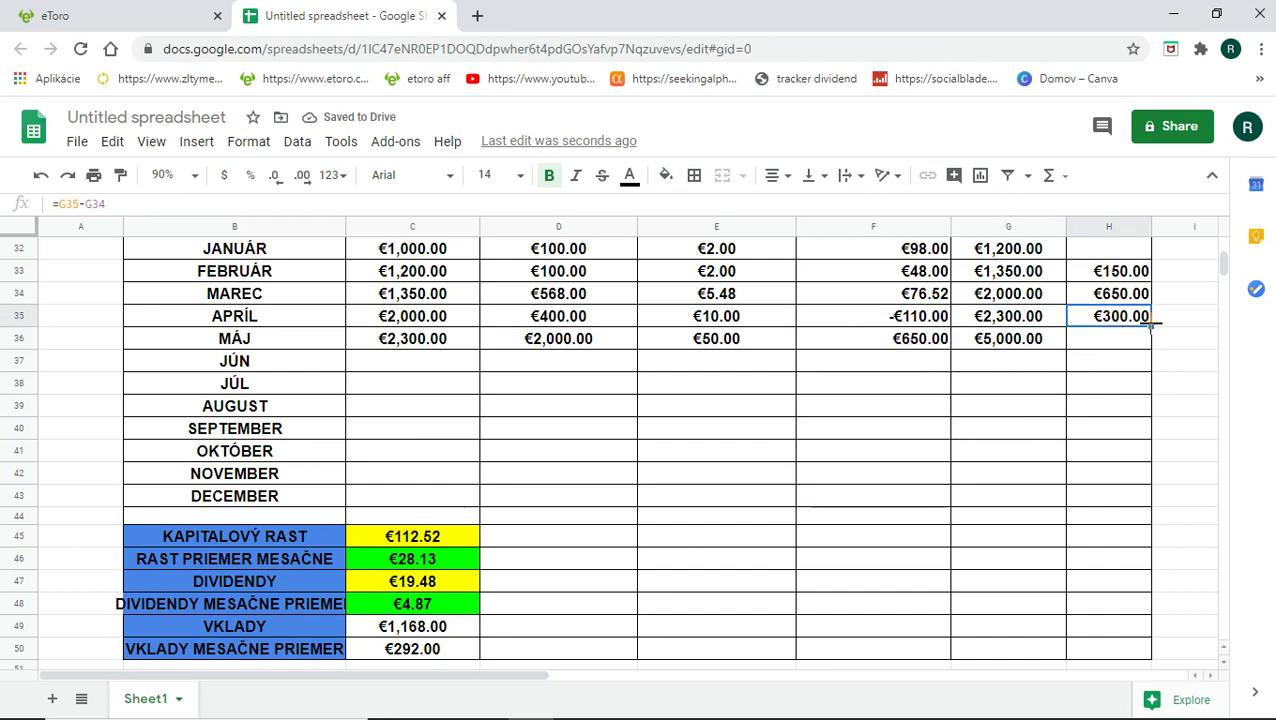
{"action": "left_click_drag", "start_coordinate": [1151, 327], "coordinate": [1140, 354]}
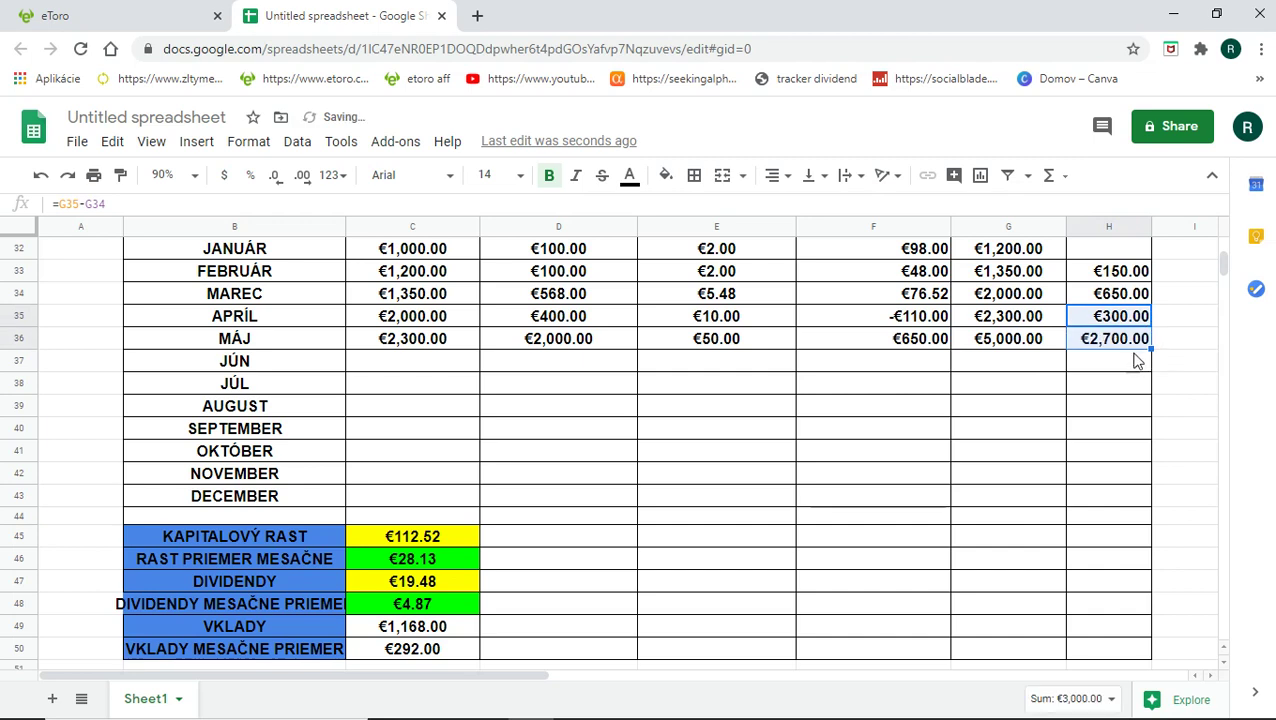
{"action": "left_click", "coordinate": [1163, 379]}
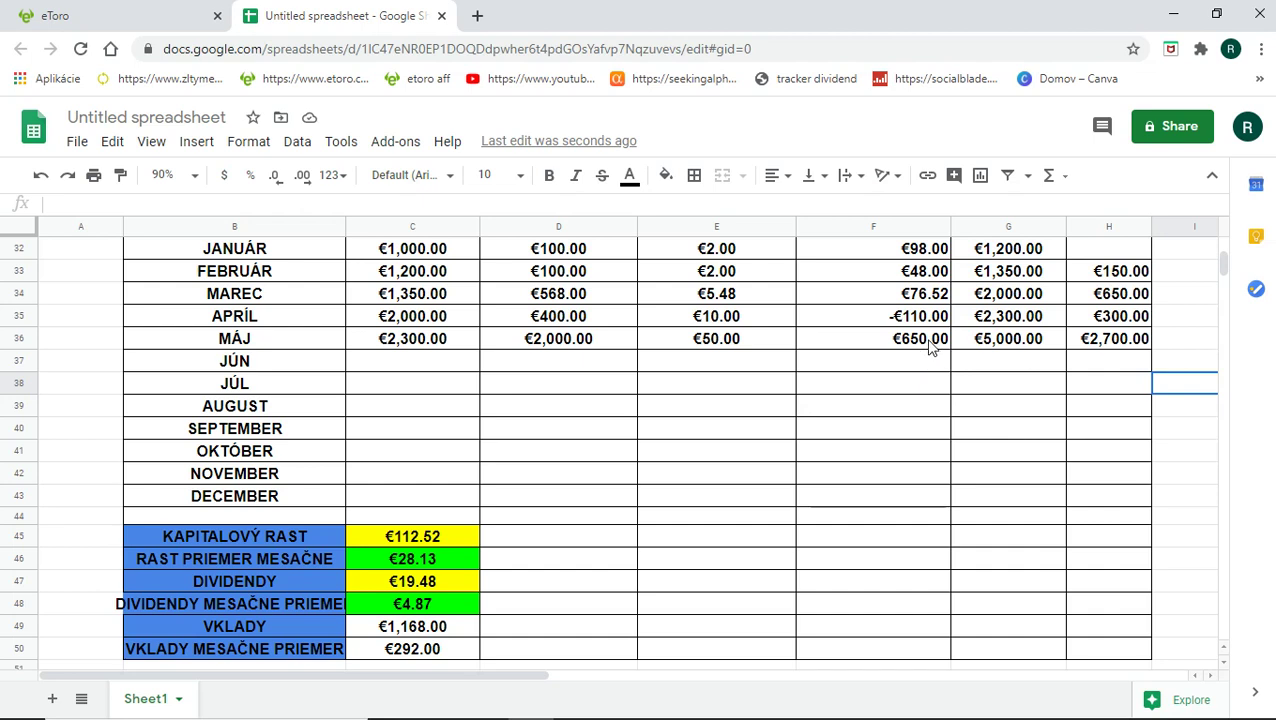
Step: Add May's capital growth to the KAPITALOVÝ RAST total in C45 with the formula =F32+F33+F34+F35+F36
{"action": "scroll", "coordinate": [930, 345], "scroll_direction": "up", "scroll_amount": 1}
{"action": "scroll", "coordinate": [930, 345], "scroll_direction": "down", "scroll_amount": 1}
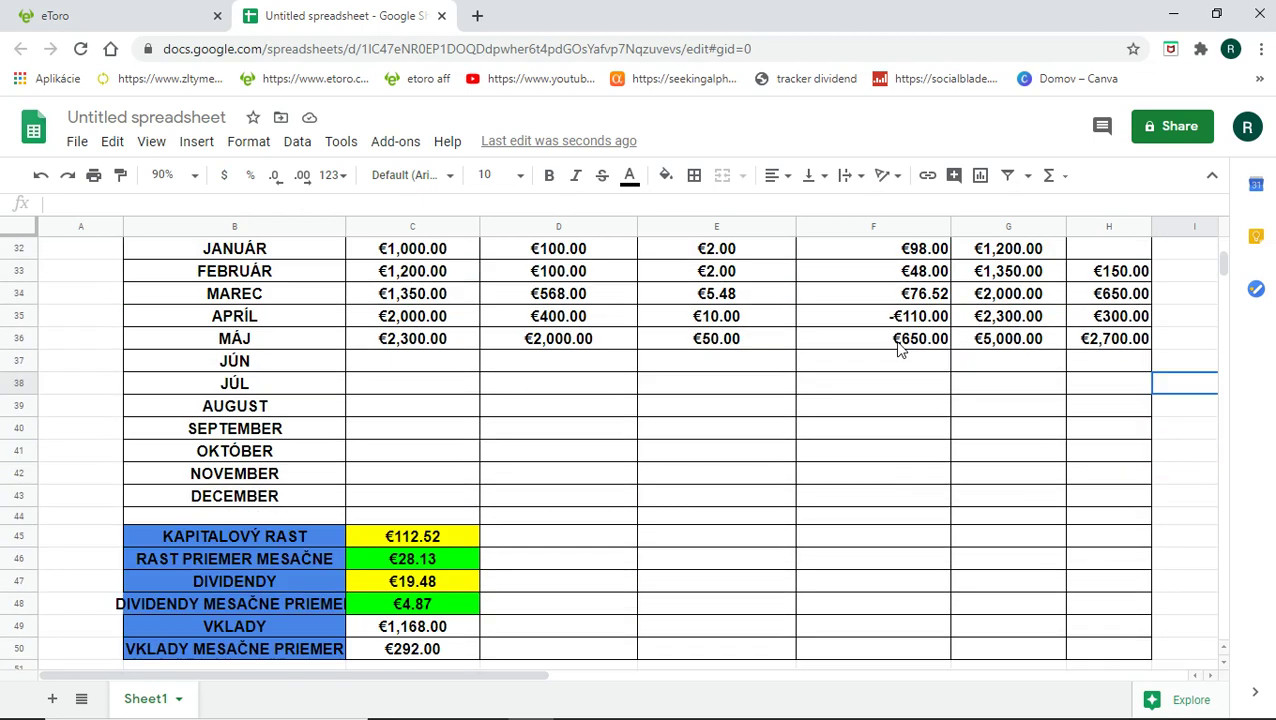
{"action": "left_click", "coordinate": [424, 530]}
{"action": "left_click", "coordinate": [183, 206]}
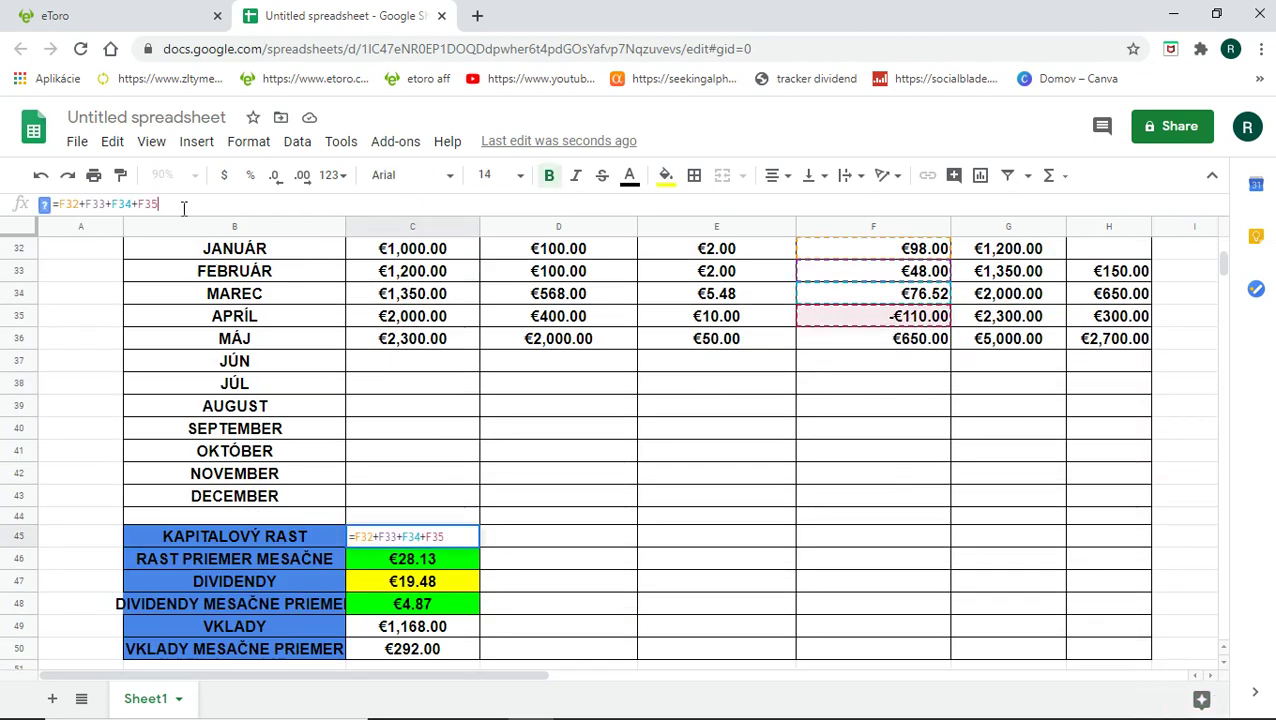
{"action": "type", "text": "+"}
{"action": "left_click", "coordinate": [916, 345]}
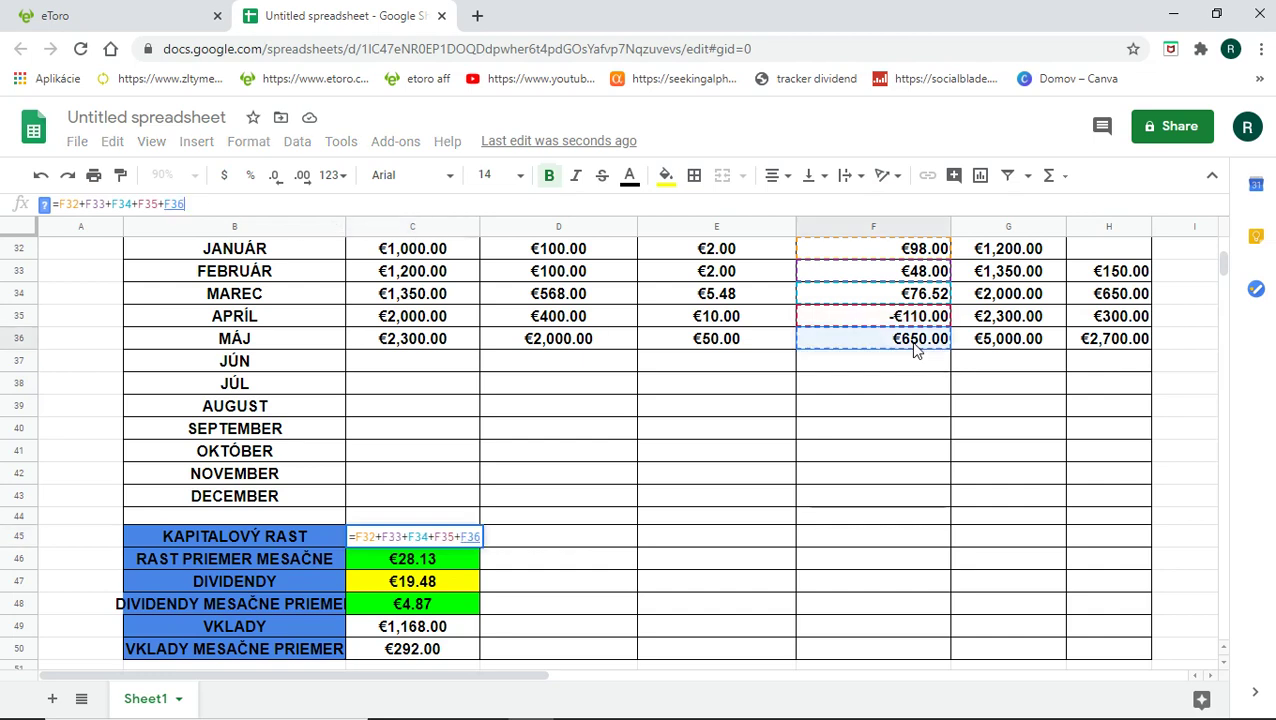
{"action": "key", "text": "Return"}
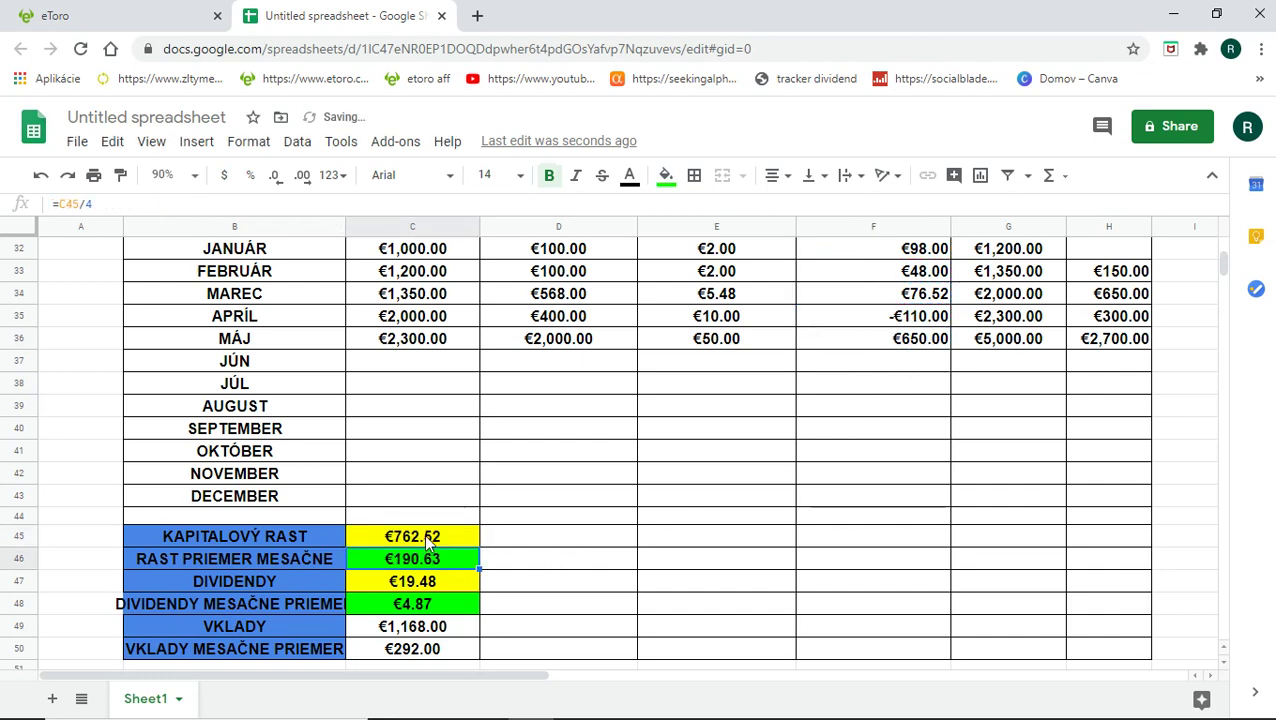
Step: Change the monthly growth average in cell C46 to divide the KAPITALOVÝ RAST total by 5
{"action": "left_click", "coordinate": [113, 205]}
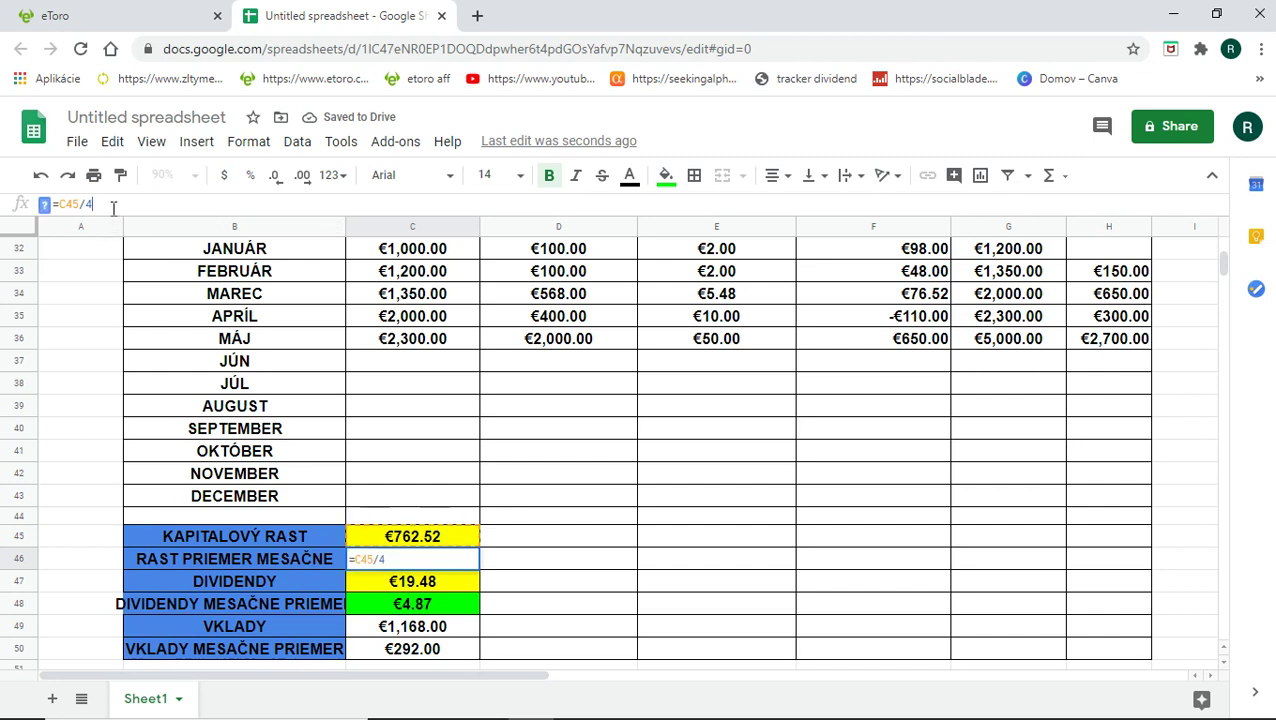
{"action": "key", "text": "BackSpace"}
{"action": "type", "text": "5"}
{"action": "key", "text": "Return"}
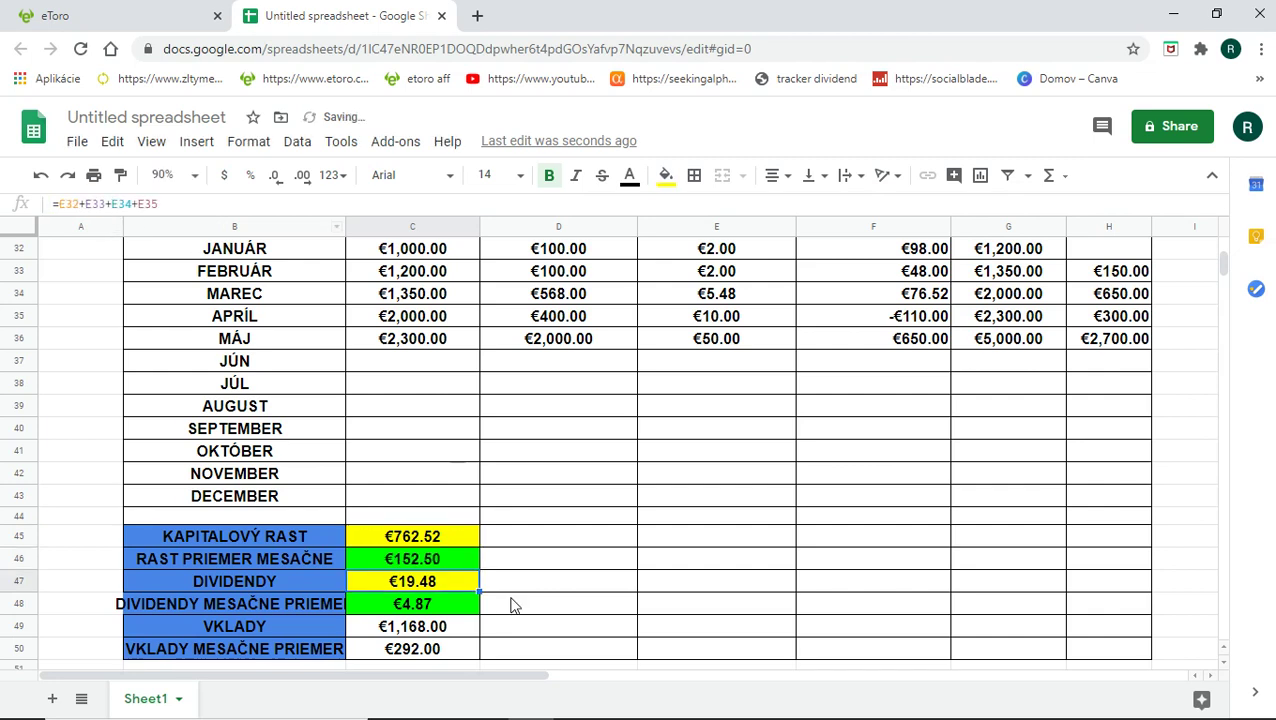
{"action": "left_click", "coordinate": [425, 566]}
{"action": "left_click", "coordinate": [430, 545]}
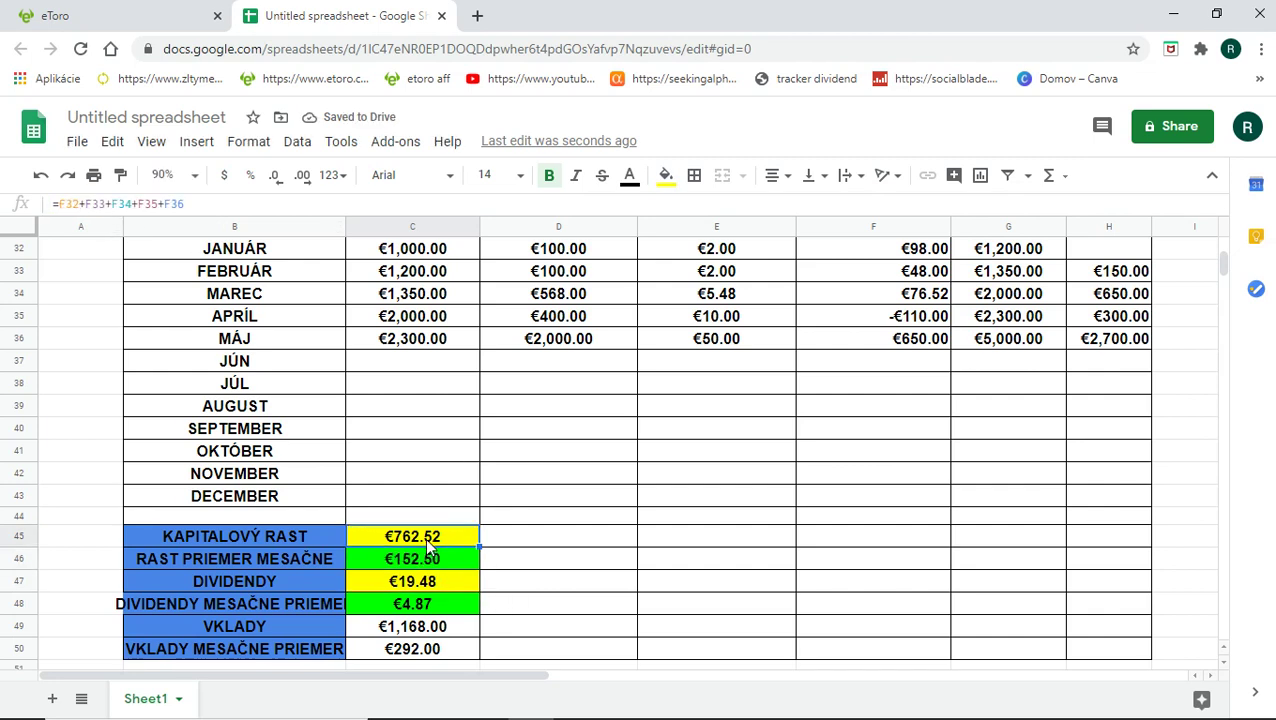
{"action": "left_click", "coordinate": [435, 563]}
Step: Add May's dividend from cell E36 to the DIVIDENDY total formula in cell C47
{"action": "left_click", "coordinate": [434, 589]}
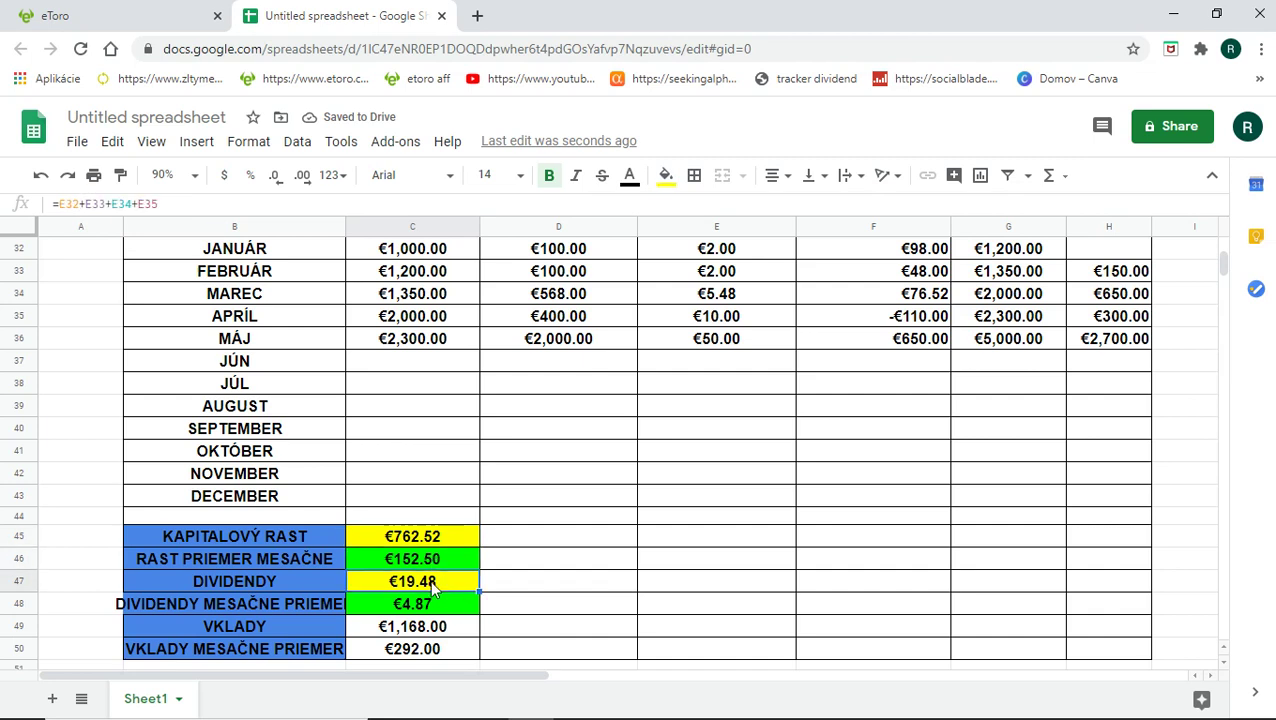
{"action": "left_click", "coordinate": [169, 203]}
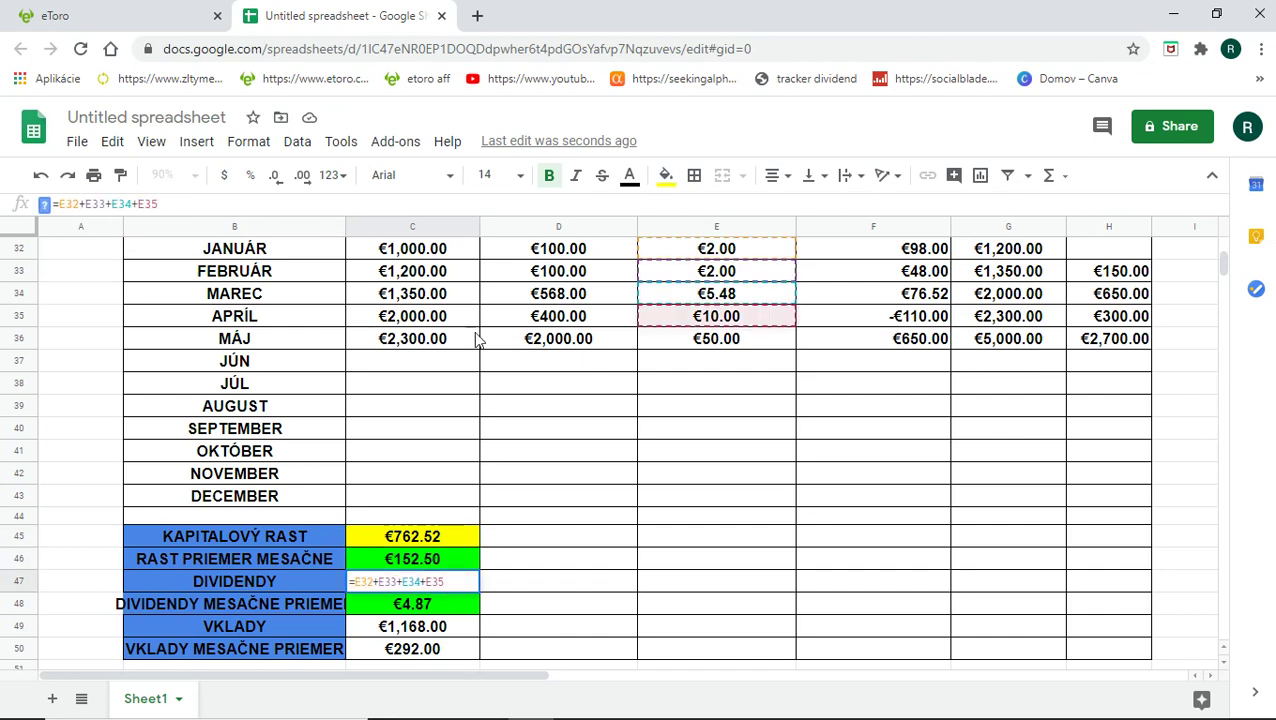
{"action": "type", "text": "+"}
{"action": "left_click", "coordinate": [716, 345]}
{"action": "key", "text": "Return"}
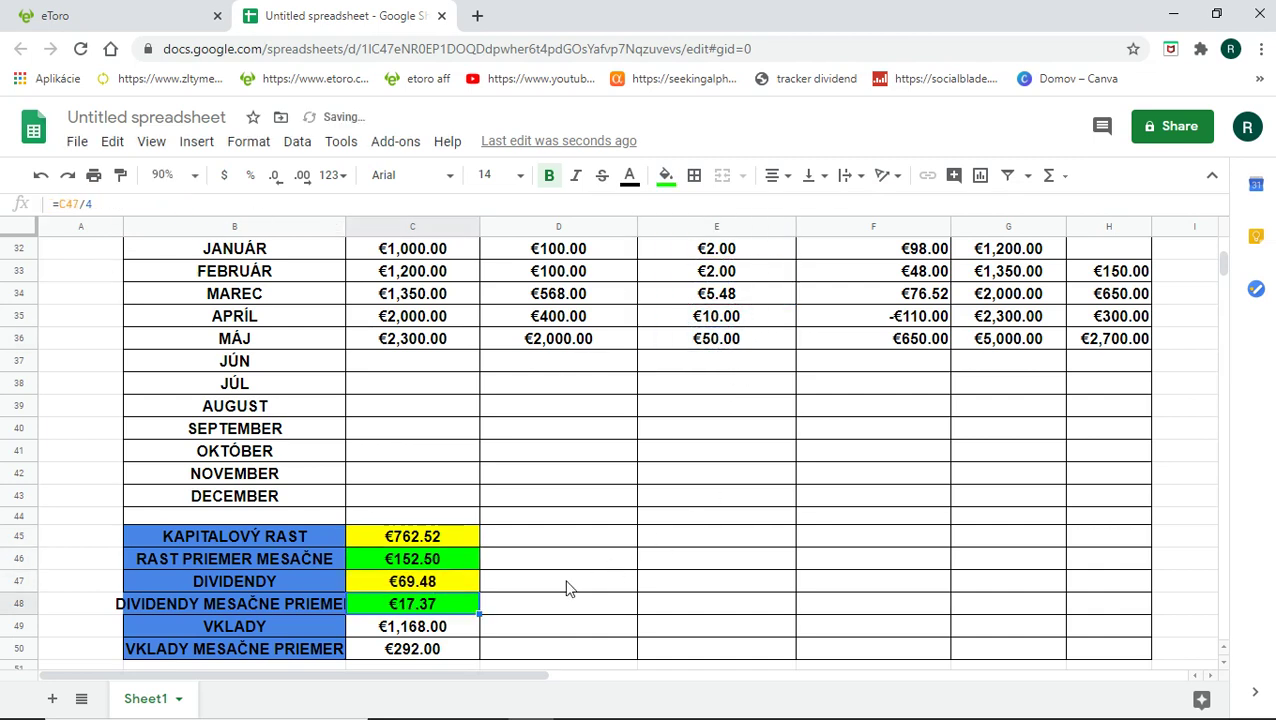
Step: Change the monthly dividend average in cell C48 to =C47/5
{"action": "left_click", "coordinate": [157, 205]}
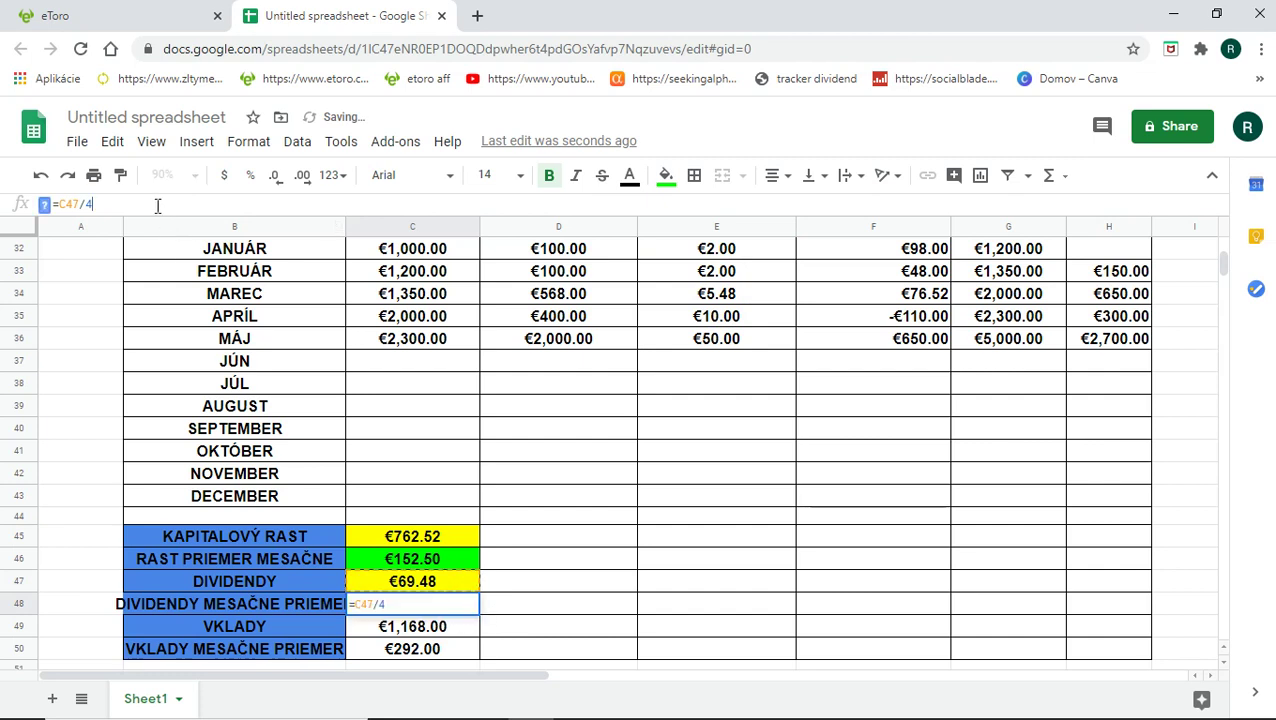
{"action": "key", "text": "BackSpace"}
{"action": "type", "text": "5"}
{"action": "key", "text": "Return"}
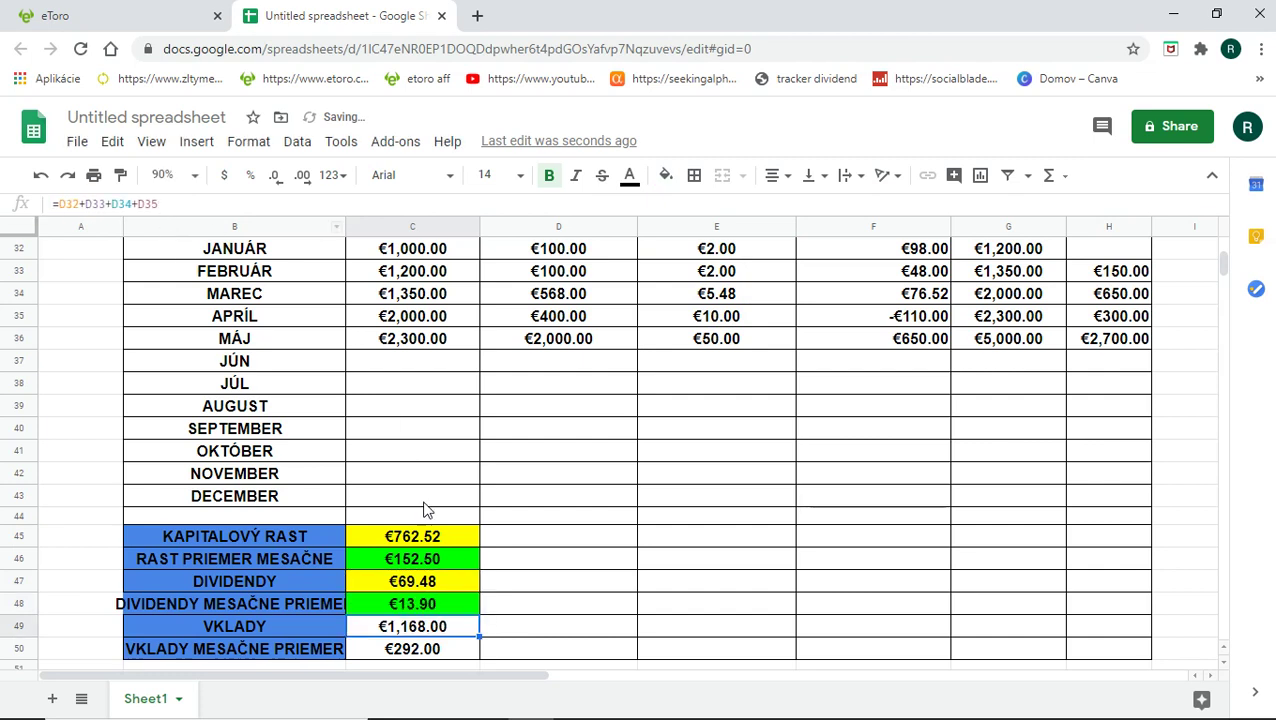
{"action": "left_click", "coordinate": [435, 604]}
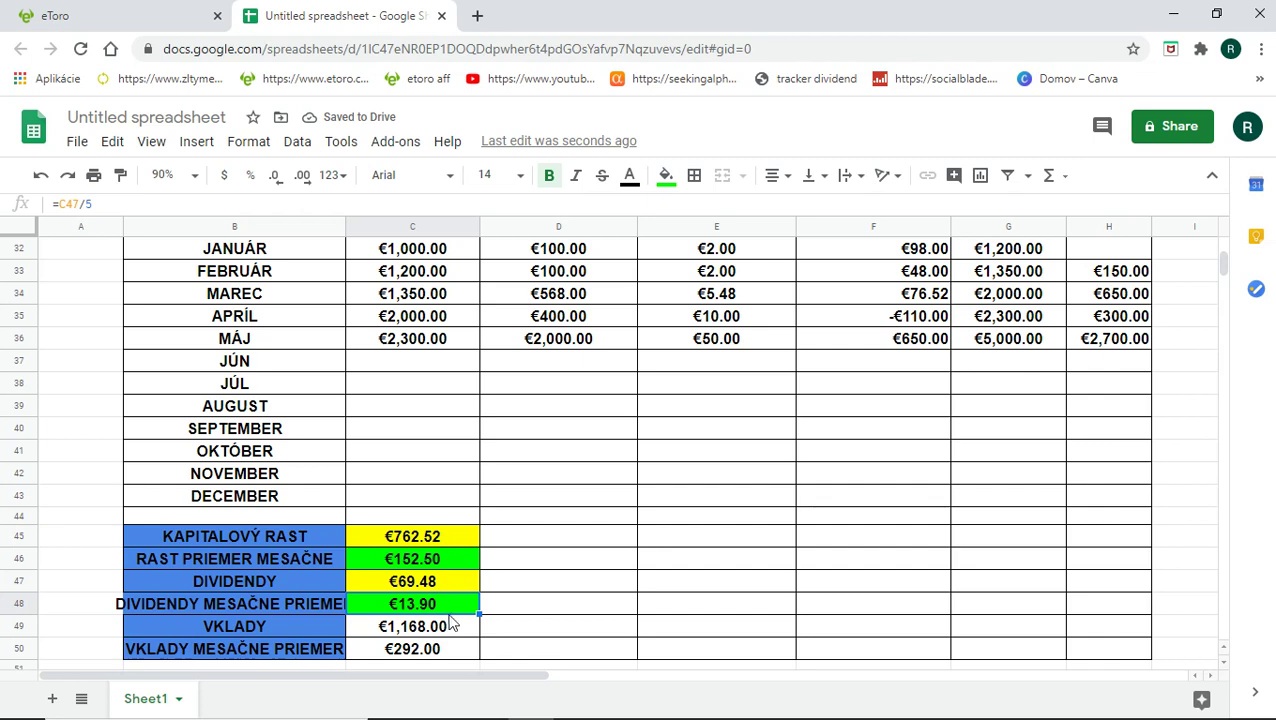
Step: Add May's deposit from cell D36 to the VKLADY total in C49 and change the monthly deposit average in C50 to =C49/5
{"action": "left_click", "coordinate": [445, 626]}
{"action": "left_click", "coordinate": [189, 205]}
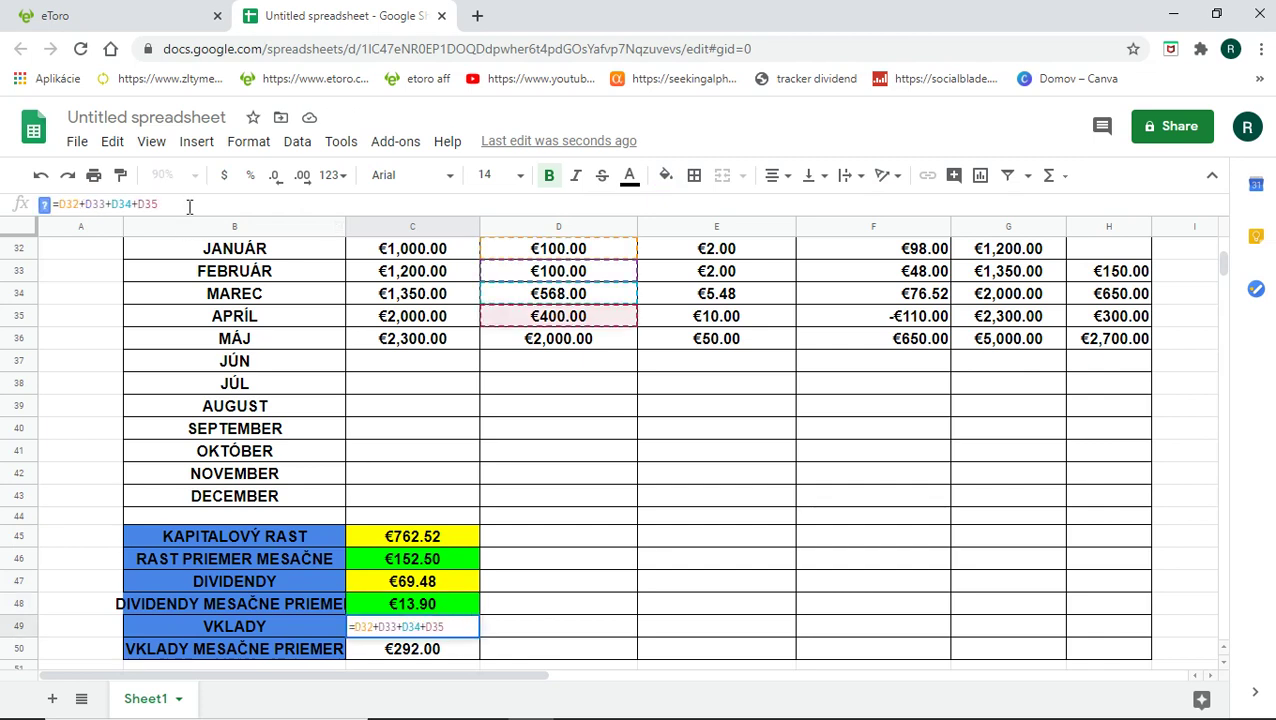
{"action": "type", "text": "+"}
{"action": "left_click", "coordinate": [559, 339]}
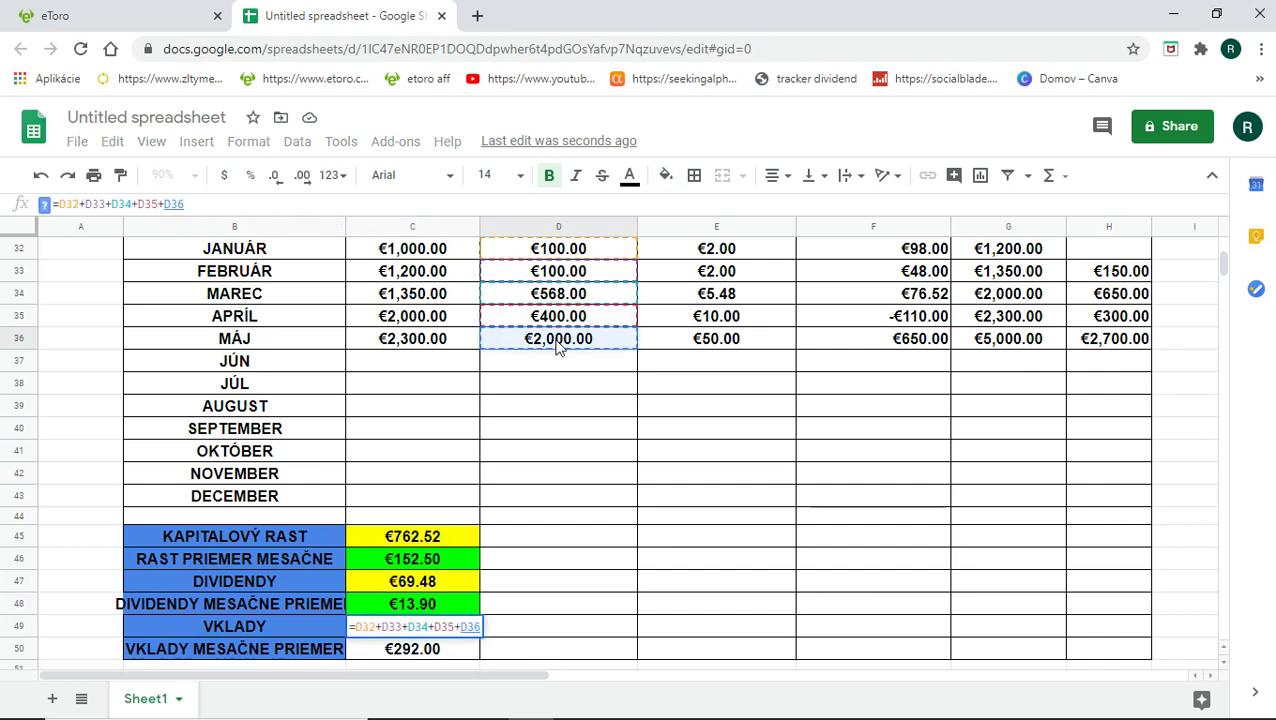
{"action": "key", "text": "Return"}
{"action": "left_click", "coordinate": [127, 202]}
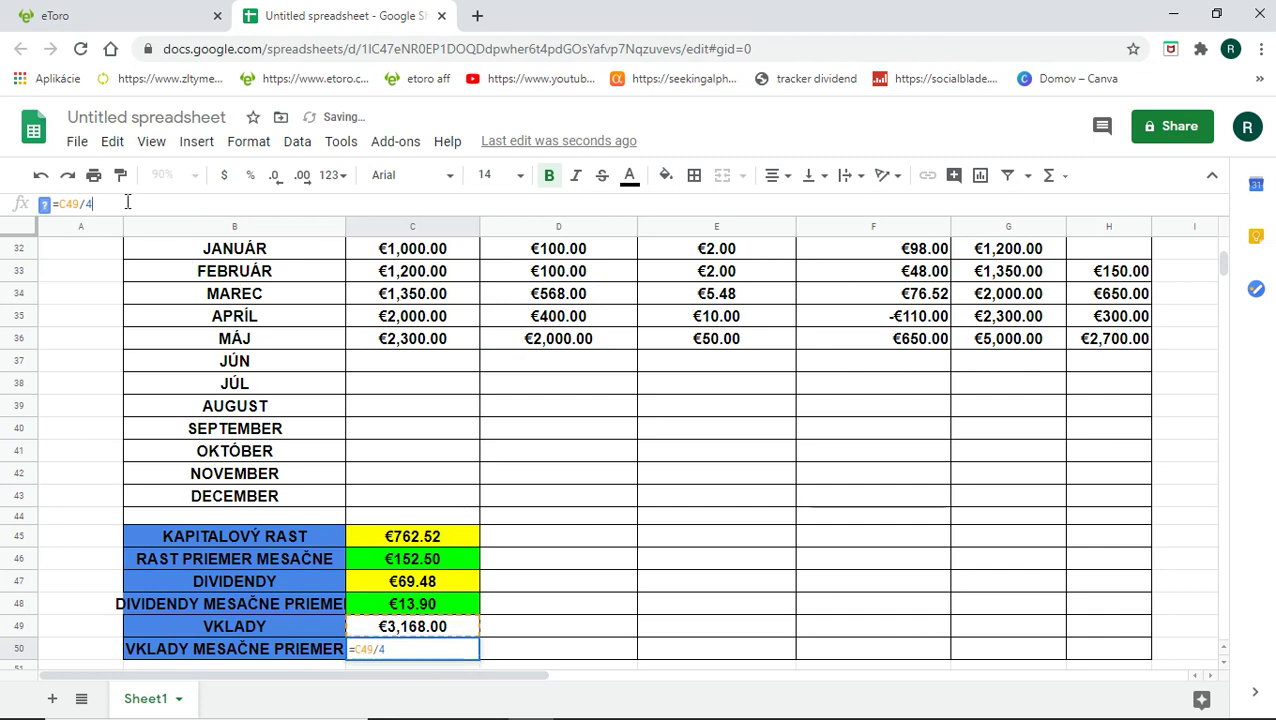
{"action": "key", "text": "Return"}
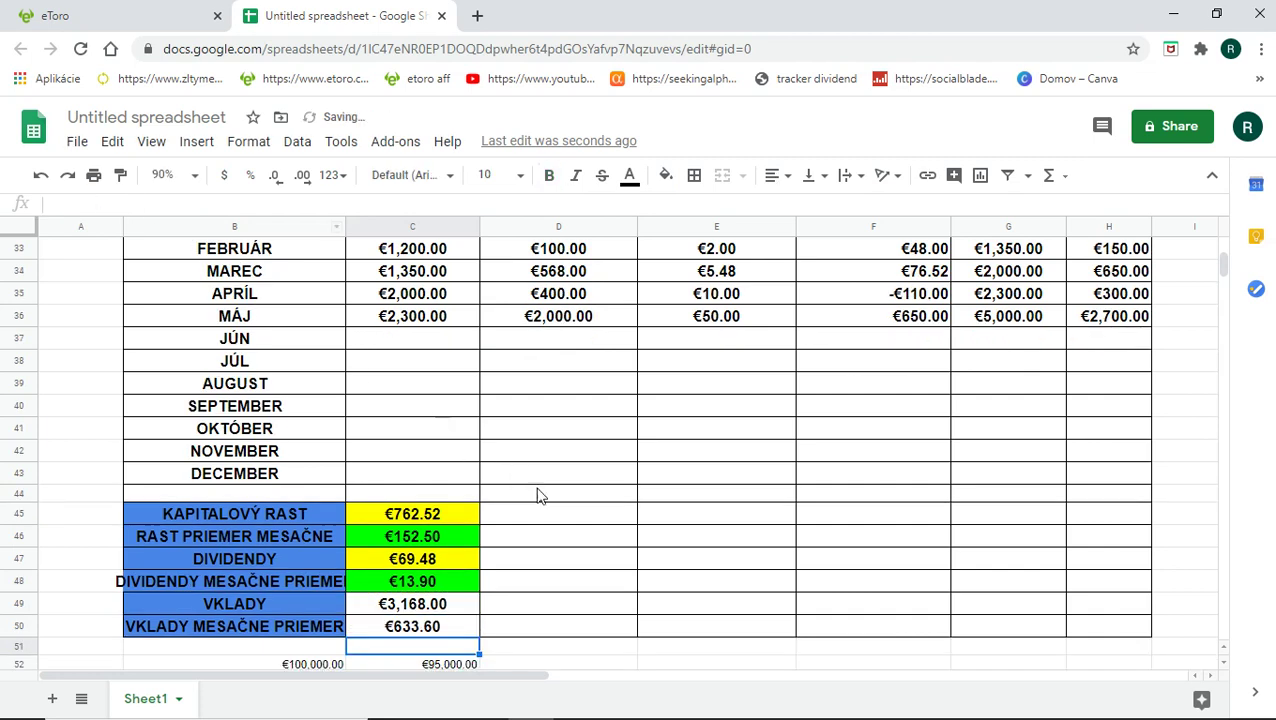
Step: Review the growth, dividend and deposit totals and their monthly averages in cells C45 to C50
{"action": "scroll", "coordinate": [672, 584], "scroll_direction": "down", "scroll_amount": 1}
{"action": "left_click", "coordinate": [672, 584]}
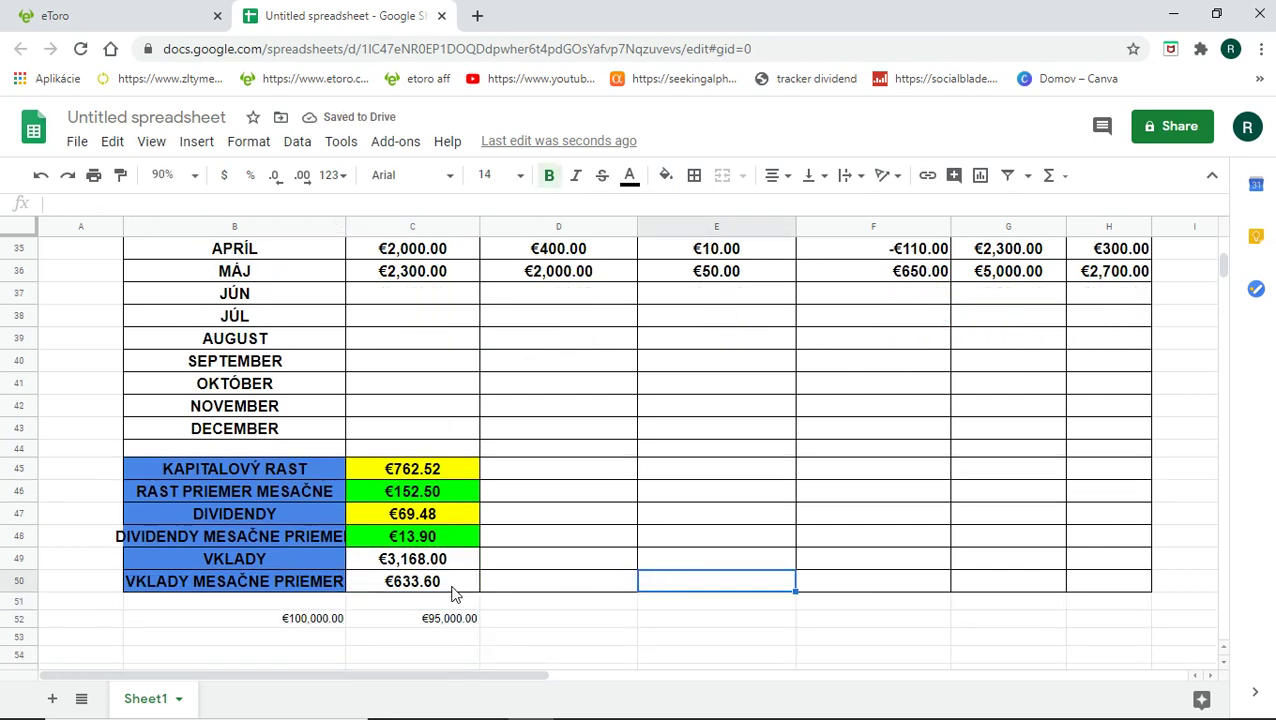
{"action": "scroll", "coordinate": [555, 475], "scroll_direction": "up", "scroll_amount": 2}
{"action": "scroll", "coordinate": [530, 440], "scroll_direction": "down", "scroll_amount": 2}
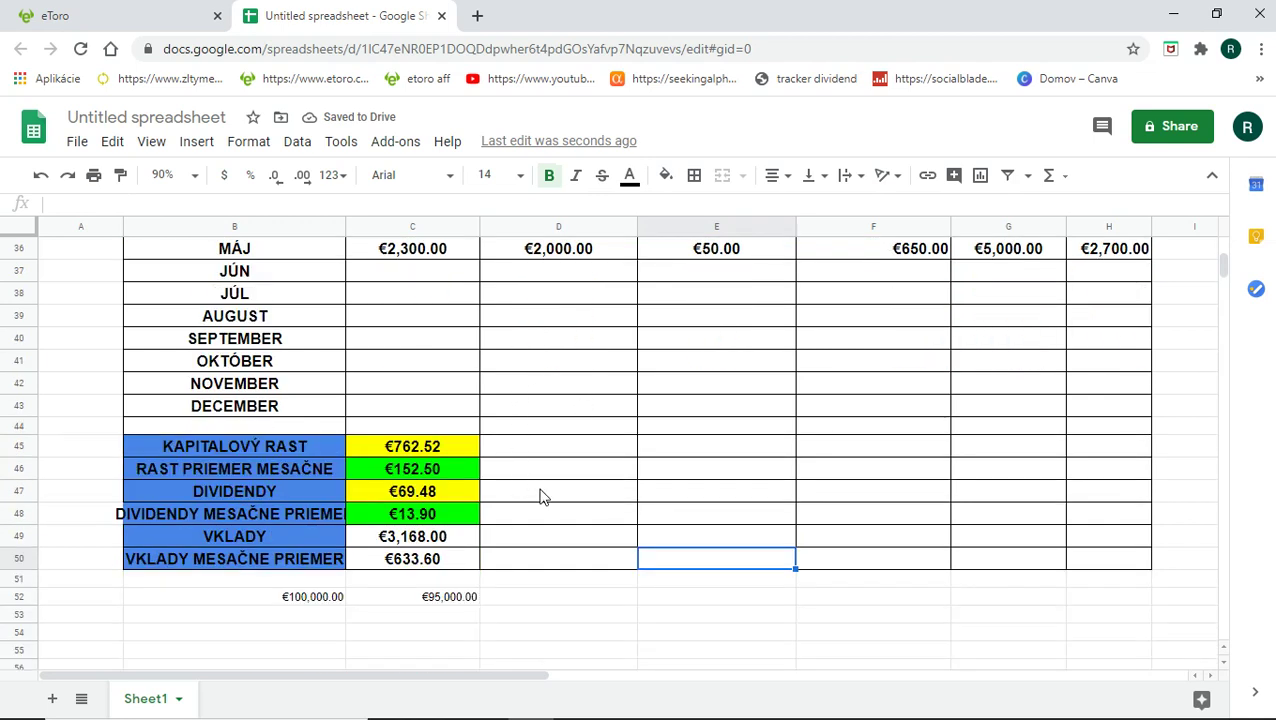
{"action": "scroll", "coordinate": [543, 482], "scroll_direction": "up", "scroll_amount": 2}
{"action": "scroll", "coordinate": [542, 462], "scroll_direction": "down", "scroll_amount": 2}
{"action": "scroll", "coordinate": [530, 470], "scroll_direction": "up", "scroll_amount": 1}
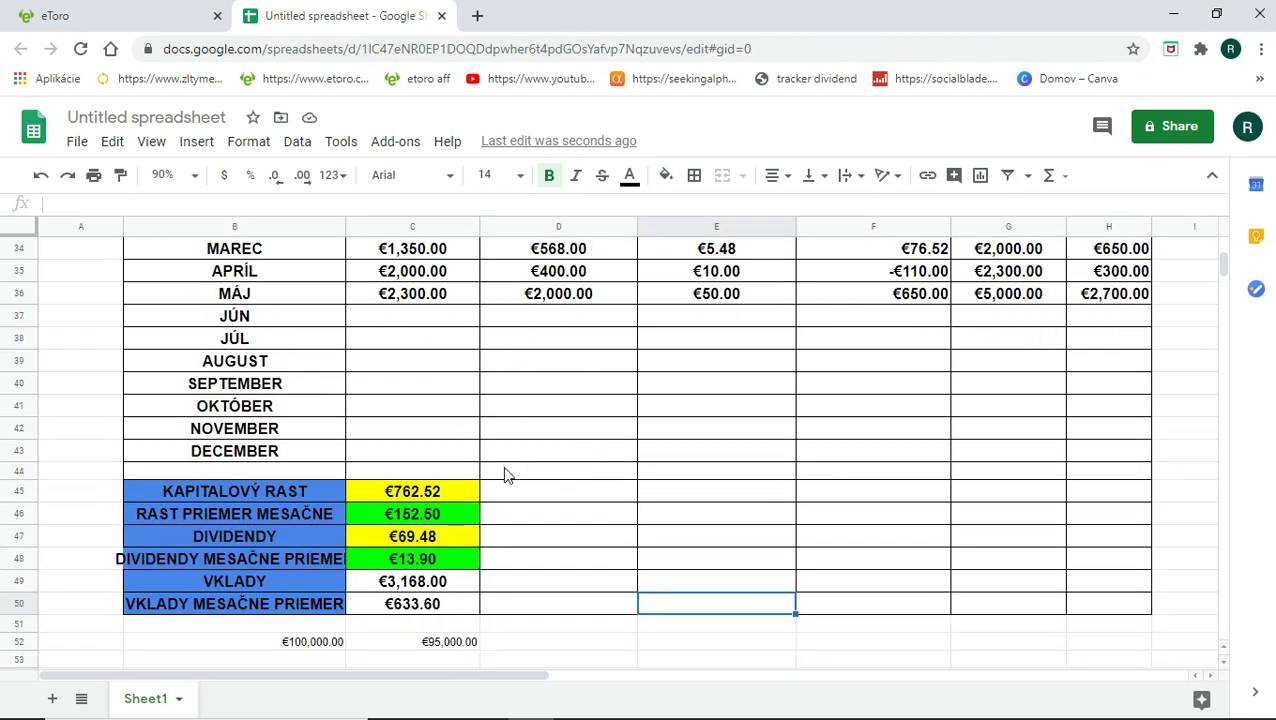
{"action": "left_click", "coordinate": [420, 487]}
{"action": "left_click", "coordinate": [425, 514]}
{"action": "left_click", "coordinate": [432, 540]}
{"action": "left_click", "coordinate": [437, 563]}
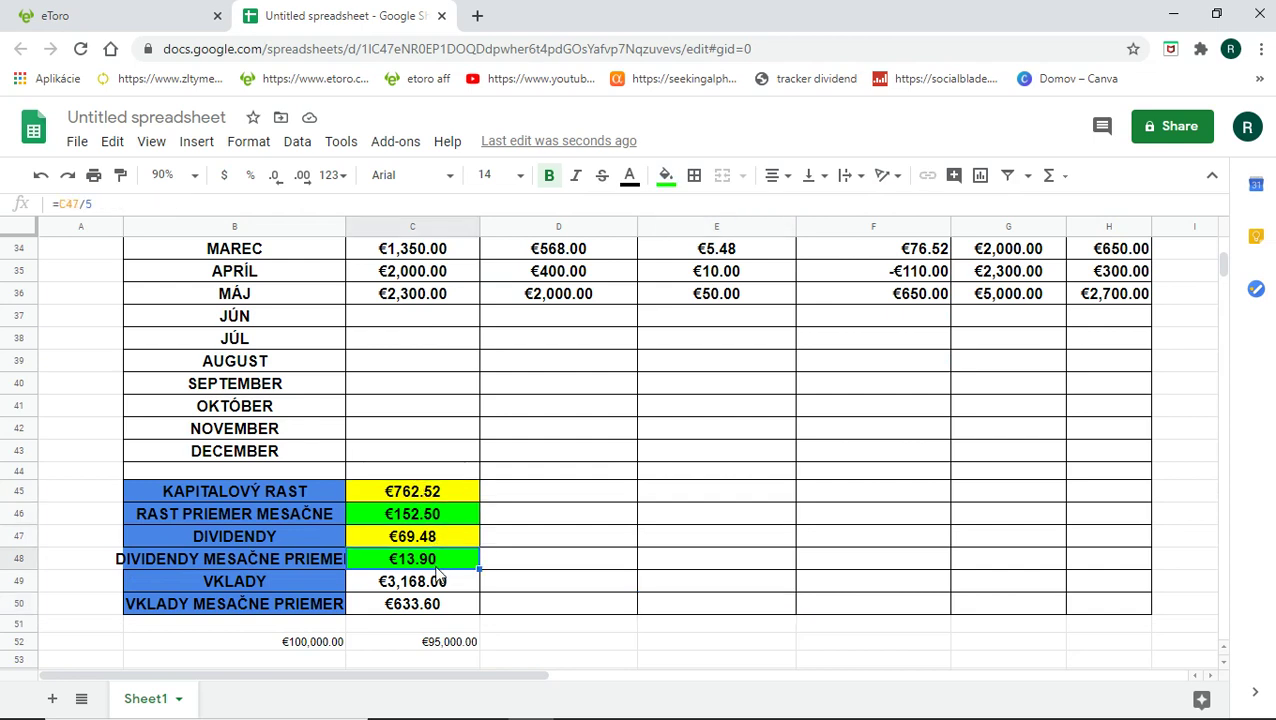
Step: Review the monthly entries of the 2020 eToro table alongside the Žltý Melón table and the summary rows
{"action": "scroll", "coordinate": [527, 504], "scroll_direction": "up", "scroll_amount": 3}
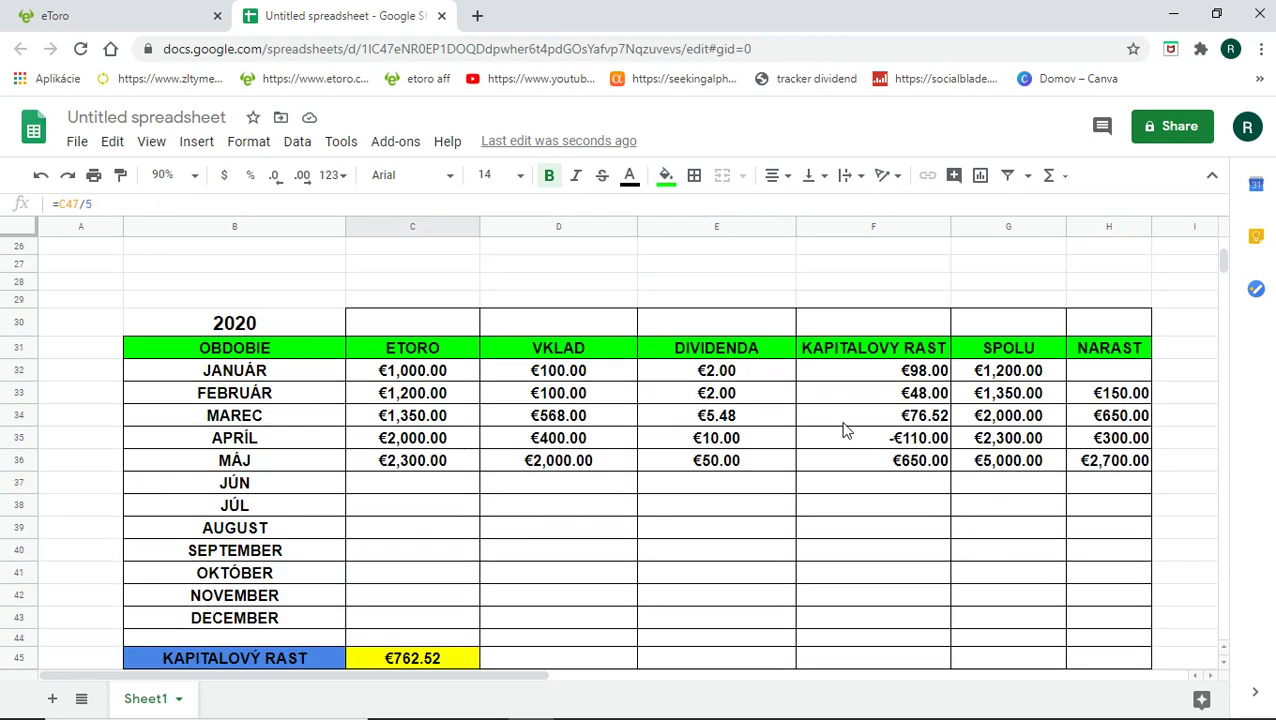
{"action": "scroll", "coordinate": [845, 430], "scroll_direction": "down", "scroll_amount": 4}
{"action": "scroll", "coordinate": [792, 399], "scroll_direction": "up", "scroll_amount": 7}
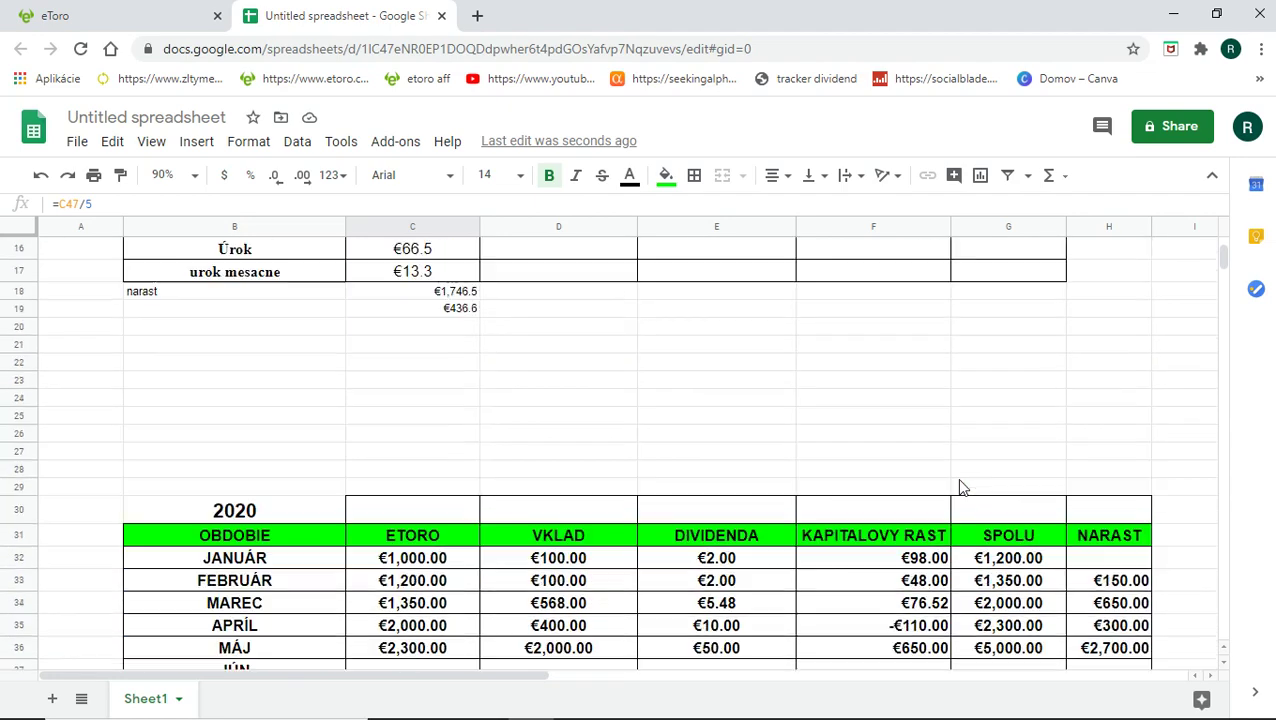
{"action": "scroll", "coordinate": [960, 487], "scroll_direction": "down", "scroll_amount": 4}
{"action": "scroll", "coordinate": [863, 390], "scroll_direction": "up", "scroll_amount": 2}
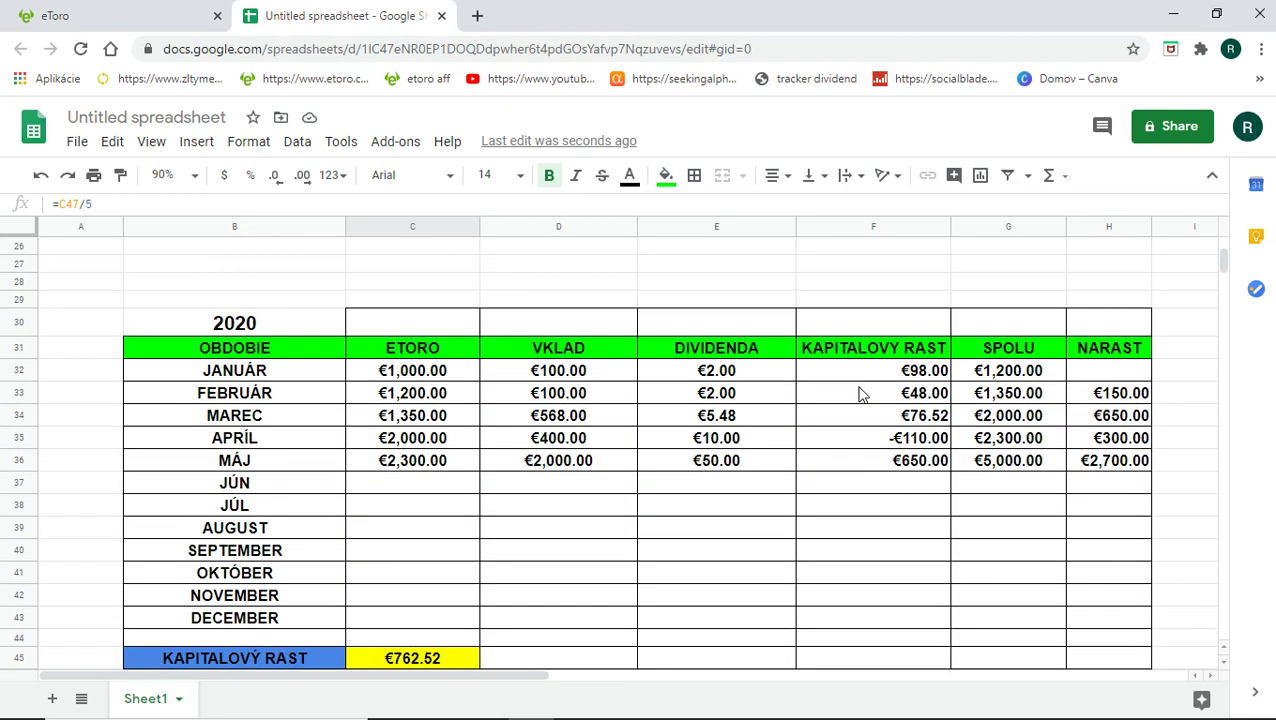
{"action": "scroll", "coordinate": [859, 395], "scroll_direction": "up", "scroll_amount": 8}
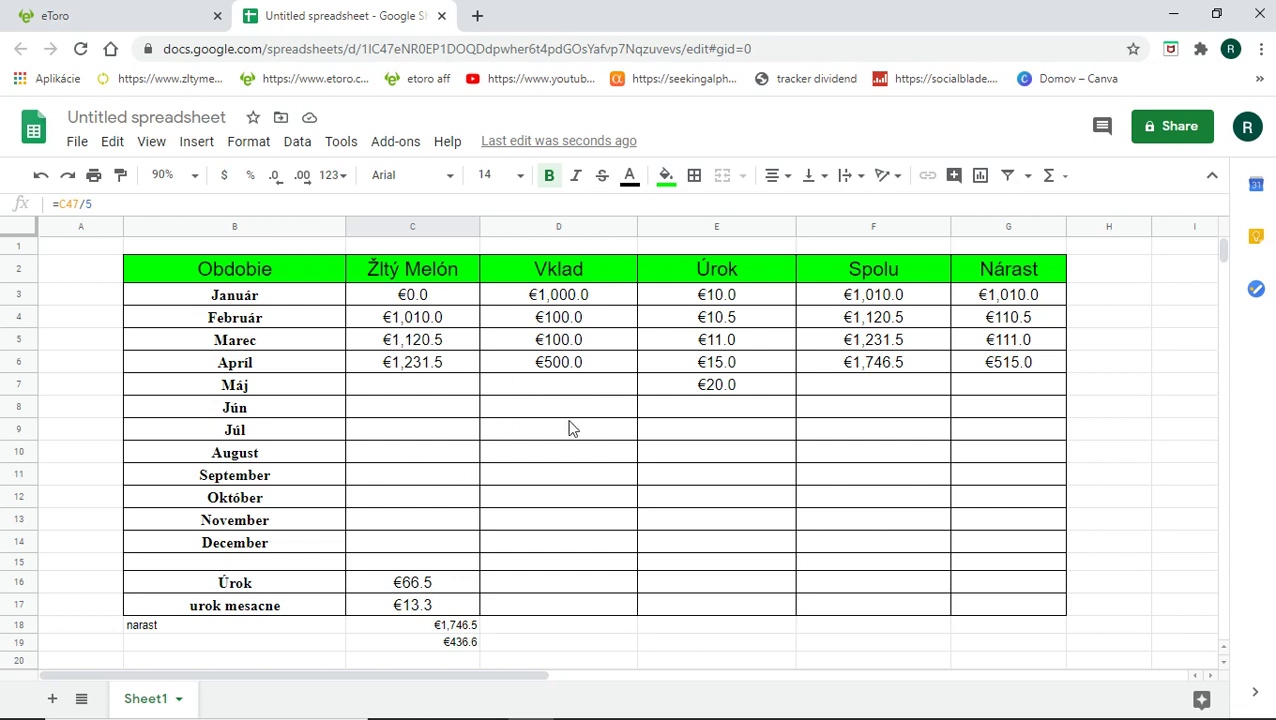
{"action": "scroll", "coordinate": [570, 428], "scroll_direction": "down", "scroll_amount": 7}
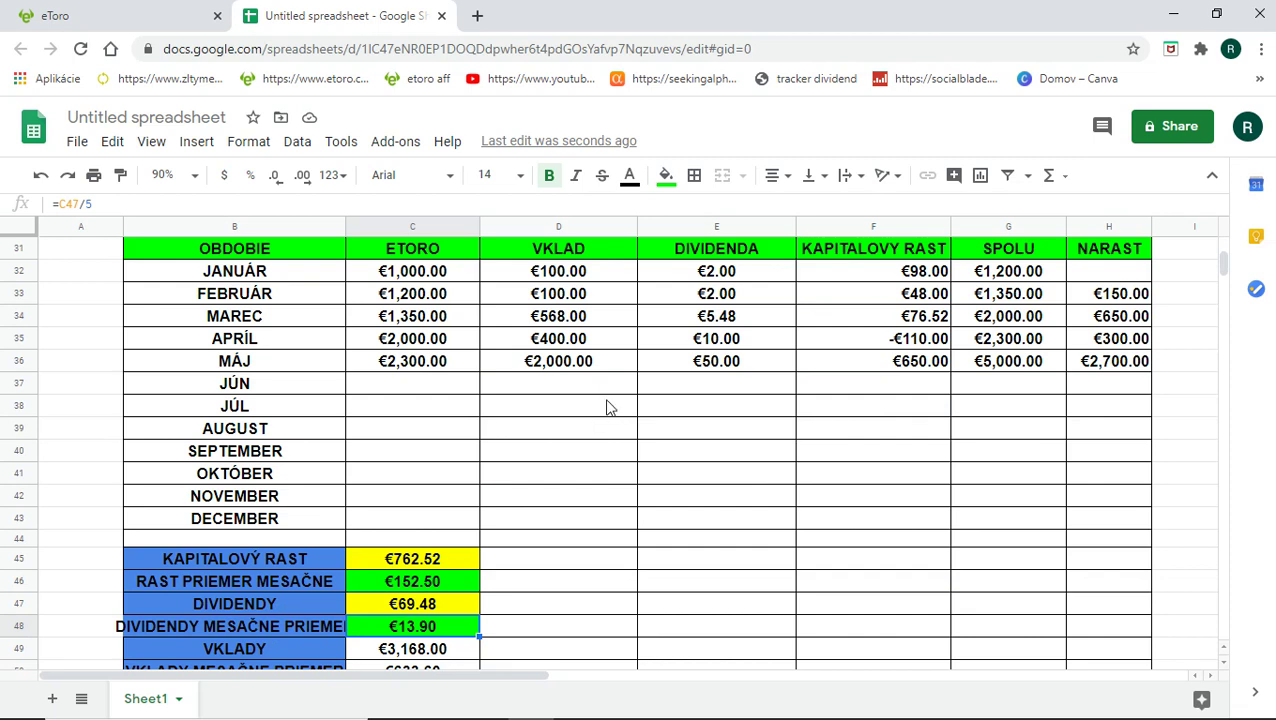
{"action": "scroll", "coordinate": [607, 407], "scroll_direction": "down", "scroll_amount": 2}
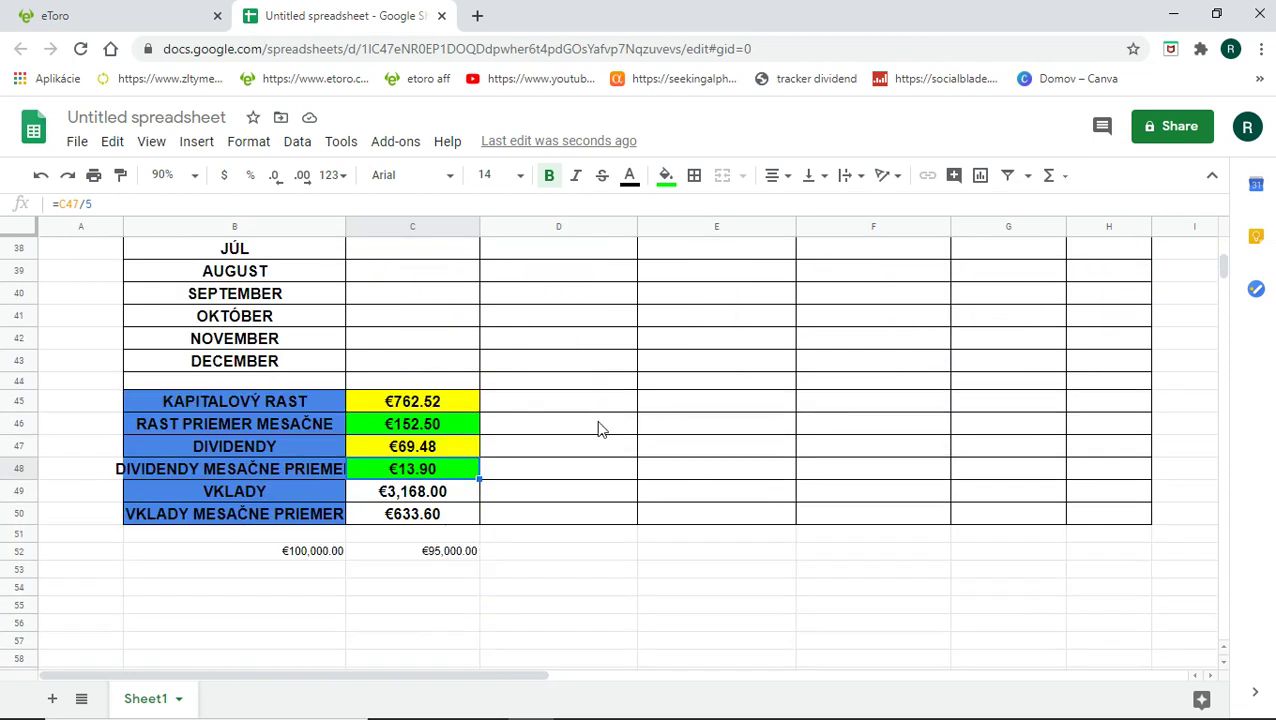
Step: Format the €100,000 target in B52 as bold at size 14 and make the remainder in C52 bold
{"action": "left_click", "coordinate": [306, 552]}
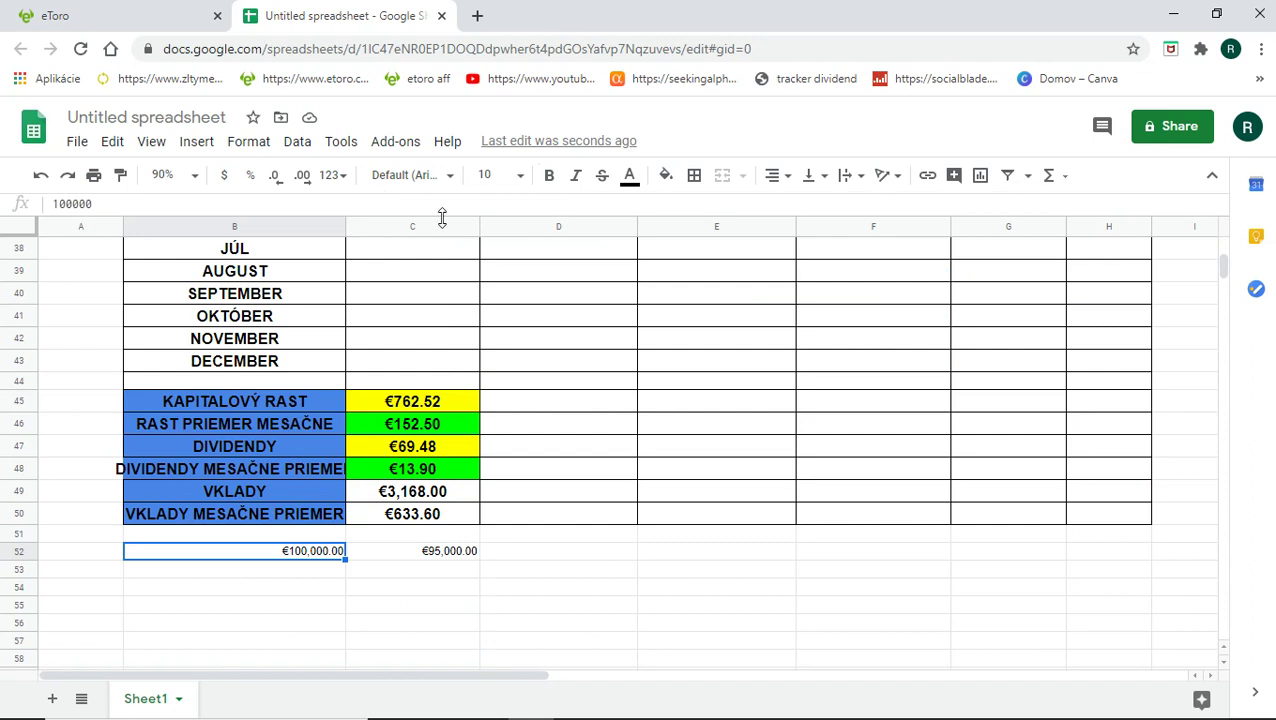
{"action": "left_click", "coordinate": [519, 176]}
{"action": "left_click", "coordinate": [493, 418]}
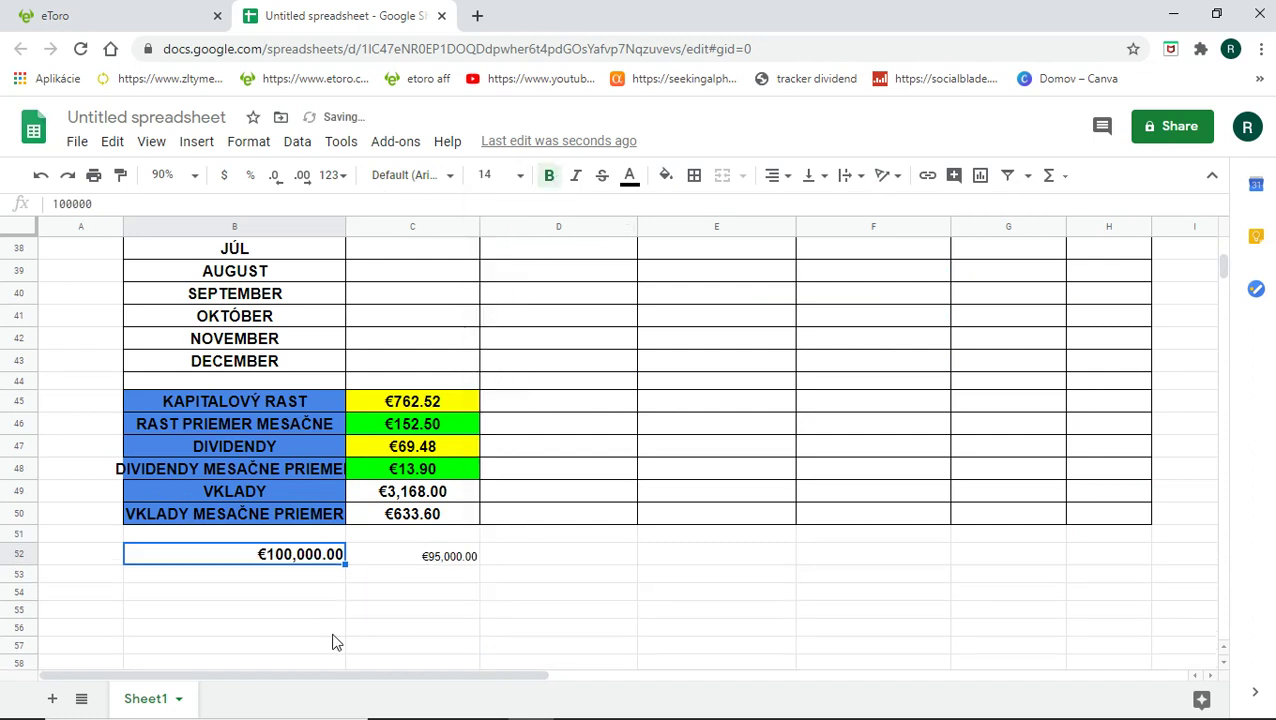
{"action": "left_click", "coordinate": [462, 556]}
{"action": "left_click", "coordinate": [548, 176]}
{"action": "left_click", "coordinate": [519, 176]}
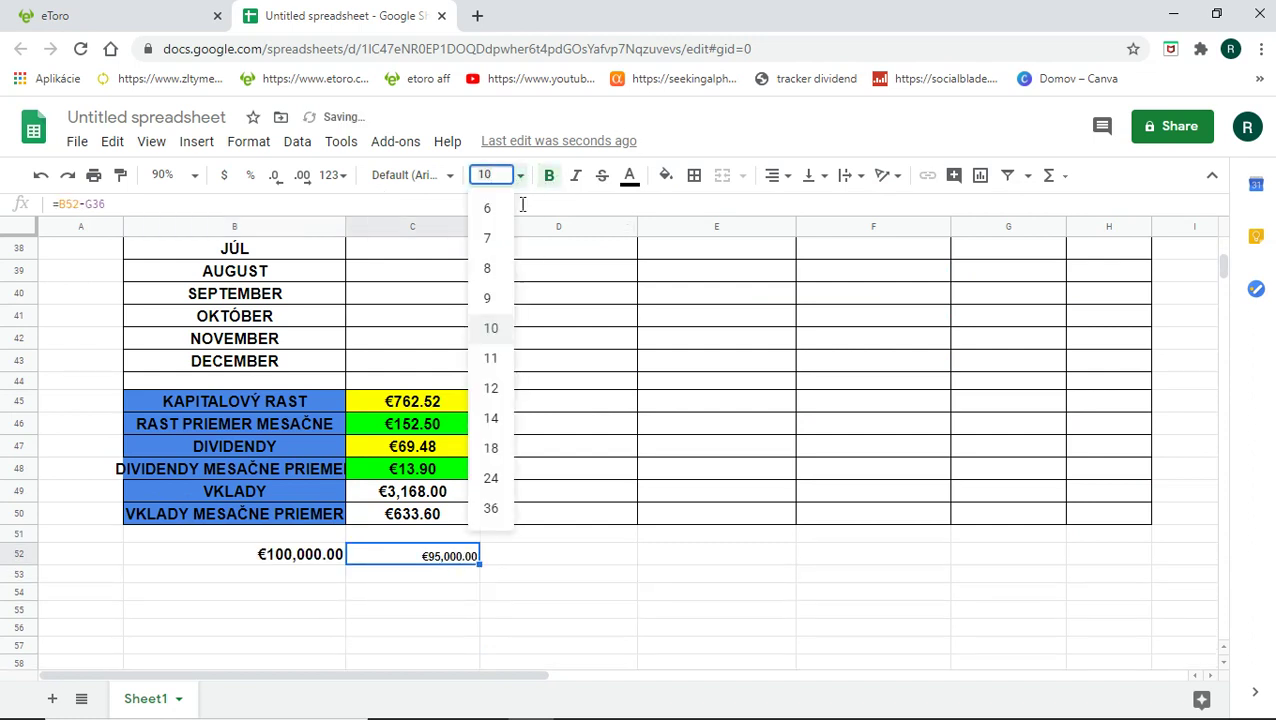
{"action": "left_click", "coordinate": [735, 584]}
{"action": "scroll", "coordinate": [735, 584], "scroll_direction": "up", "scroll_amount": 3}
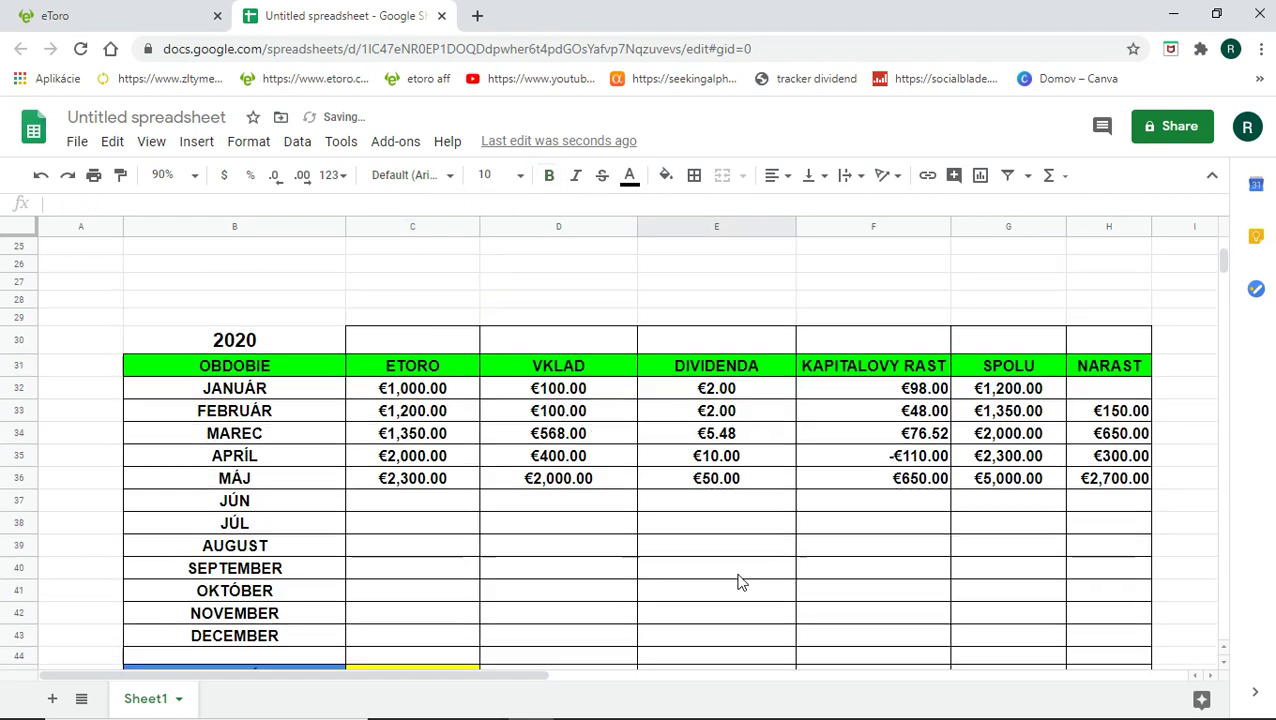
{"action": "scroll", "coordinate": [680, 416], "scroll_direction": "down", "scroll_amount": 2}
{"action": "scroll", "coordinate": [680, 416], "scroll_direction": "up", "scroll_amount": 2}
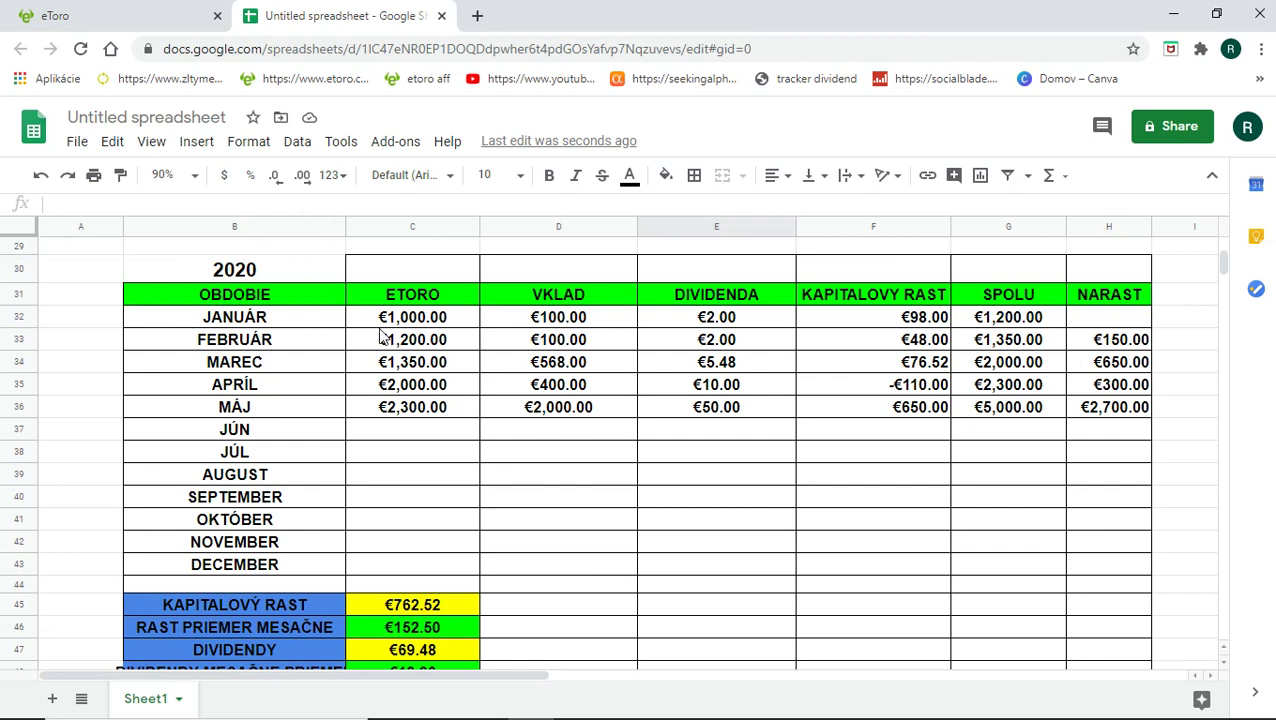
Step: Switch to eToro and view the investment details for Microsoft in the watchlist
{"action": "left_click", "coordinate": [12, 10]}
{"action": "mouse_move", "coordinate": [500, 312]}
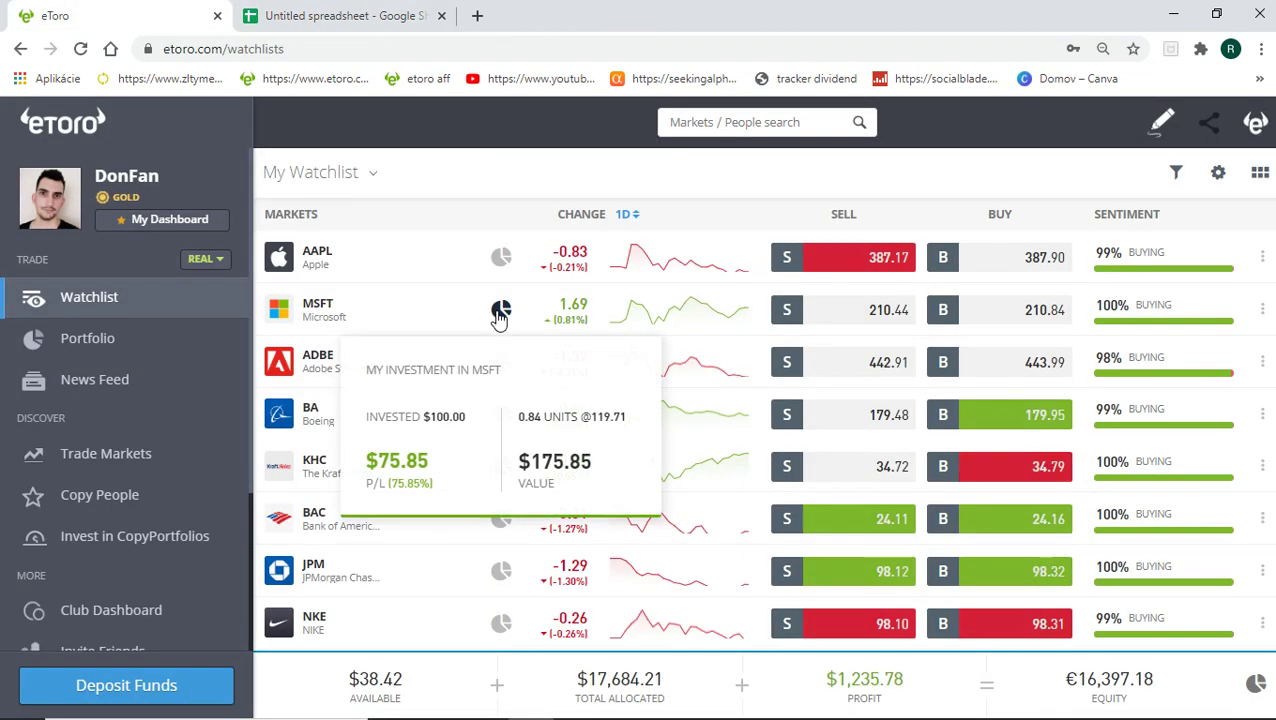